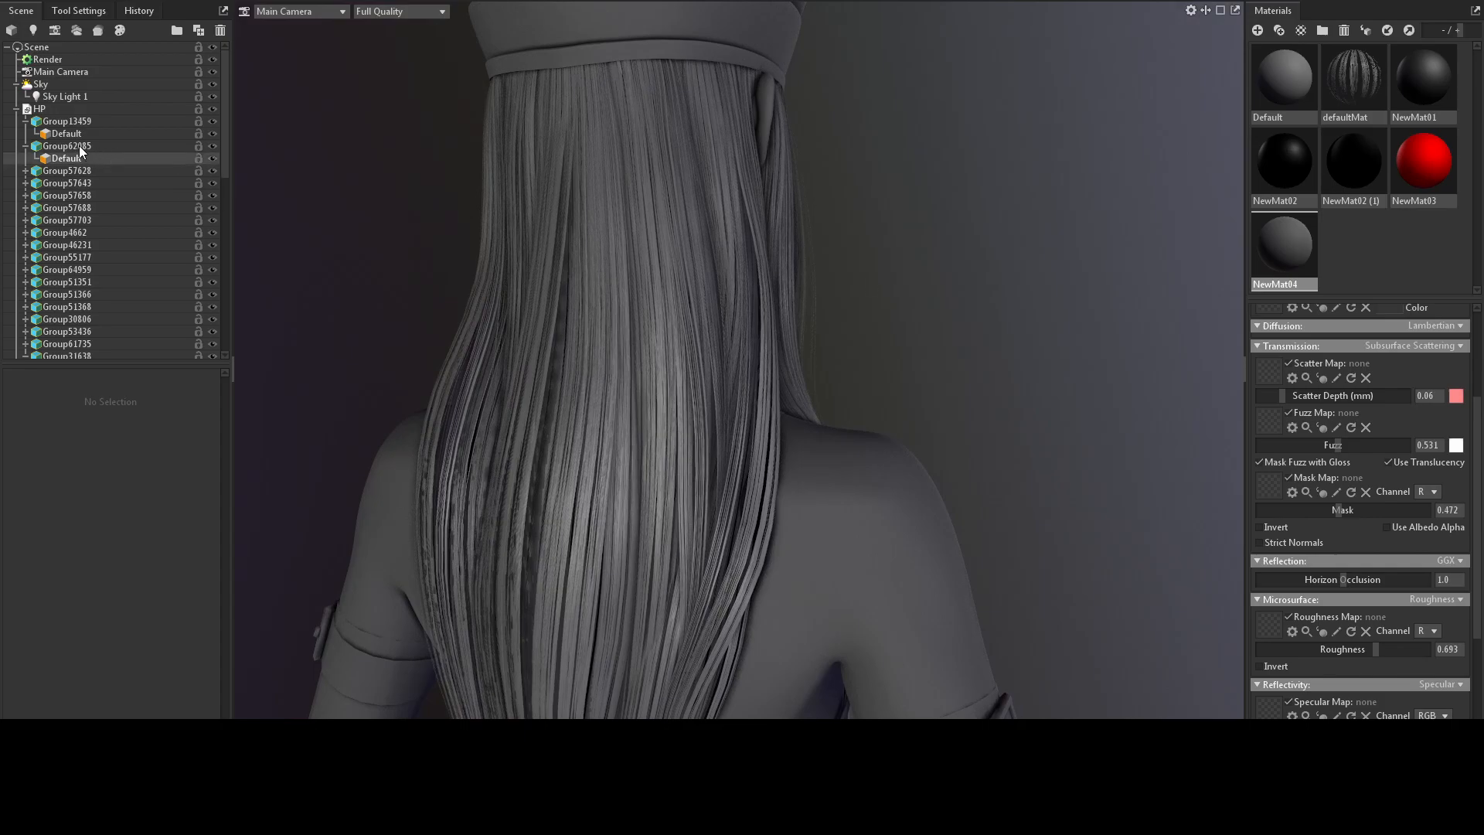
Collapse the HP group in the scene hierarchy.
{"action": "left_click", "coordinate": [16, 109]}
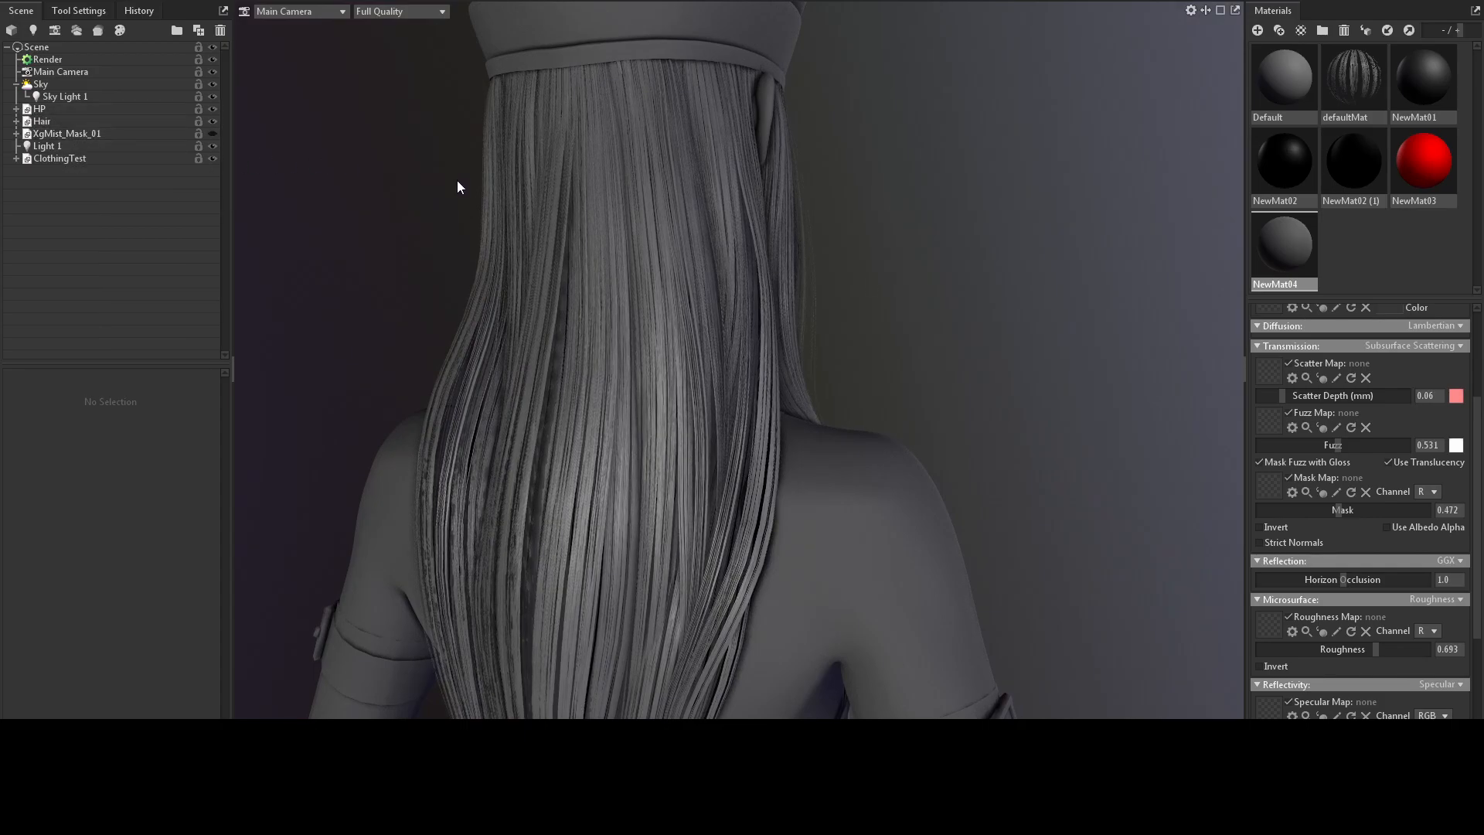
{"action": "left_click_drag", "start_coordinate": [726, 147], "coordinate": [649, 151]}
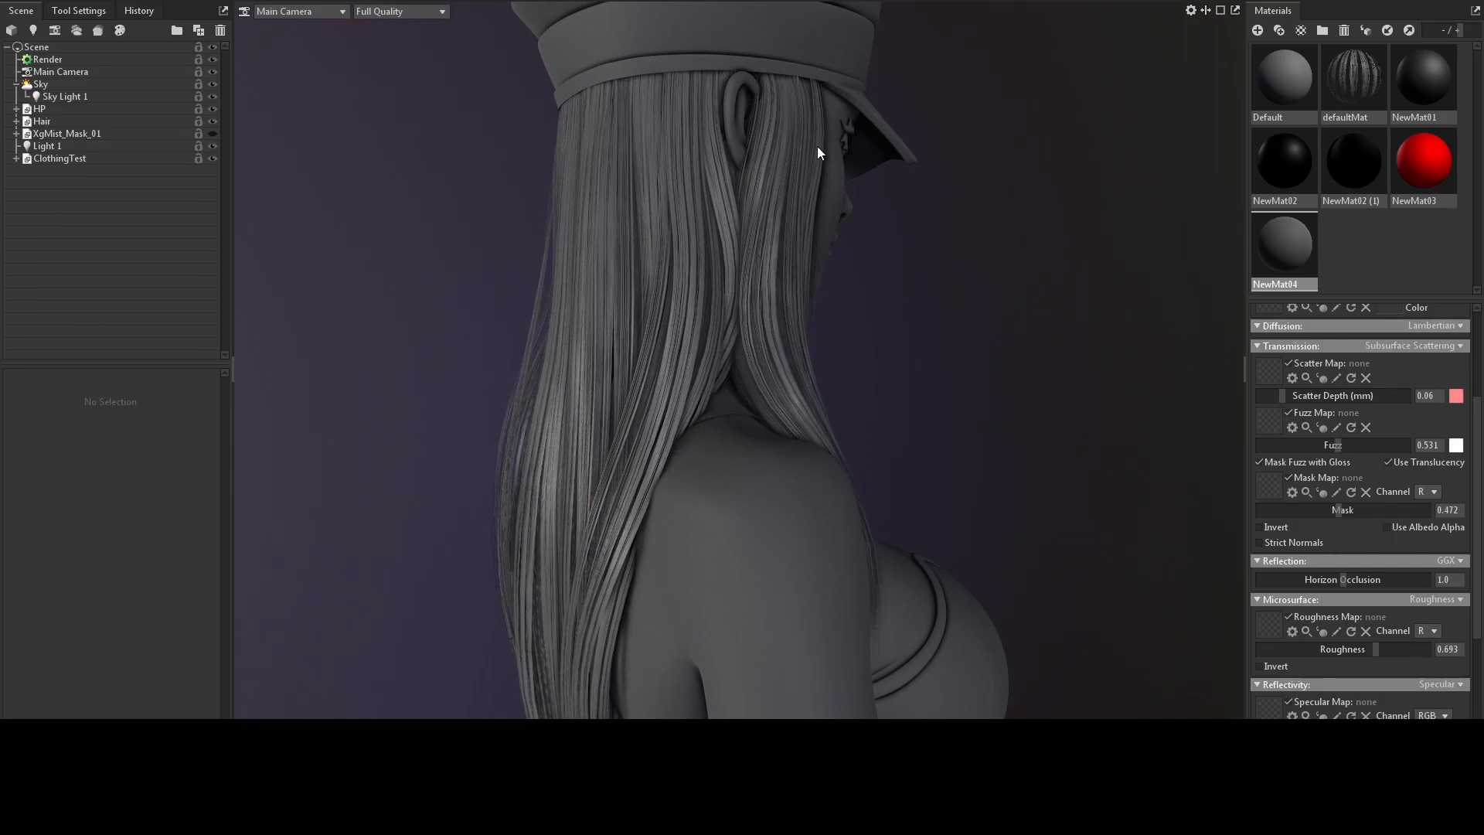
{"action": "mouse_move", "coordinate": [925, 222]}
{"action": "left_mouse_down"}
{"action": "mouse_move", "coordinate": [765, 224]}
{"action": "mouse_move", "coordinate": [833, 181]}
{"action": "mouse_move", "coordinate": [926, 218]}
{"action": "mouse_move", "coordinate": [820, 219]}
{"action": "mouse_move", "coordinate": [978, 202]}
{"action": "mouse_move", "coordinate": [935, 224]}
{"action": "left_mouse_up"}
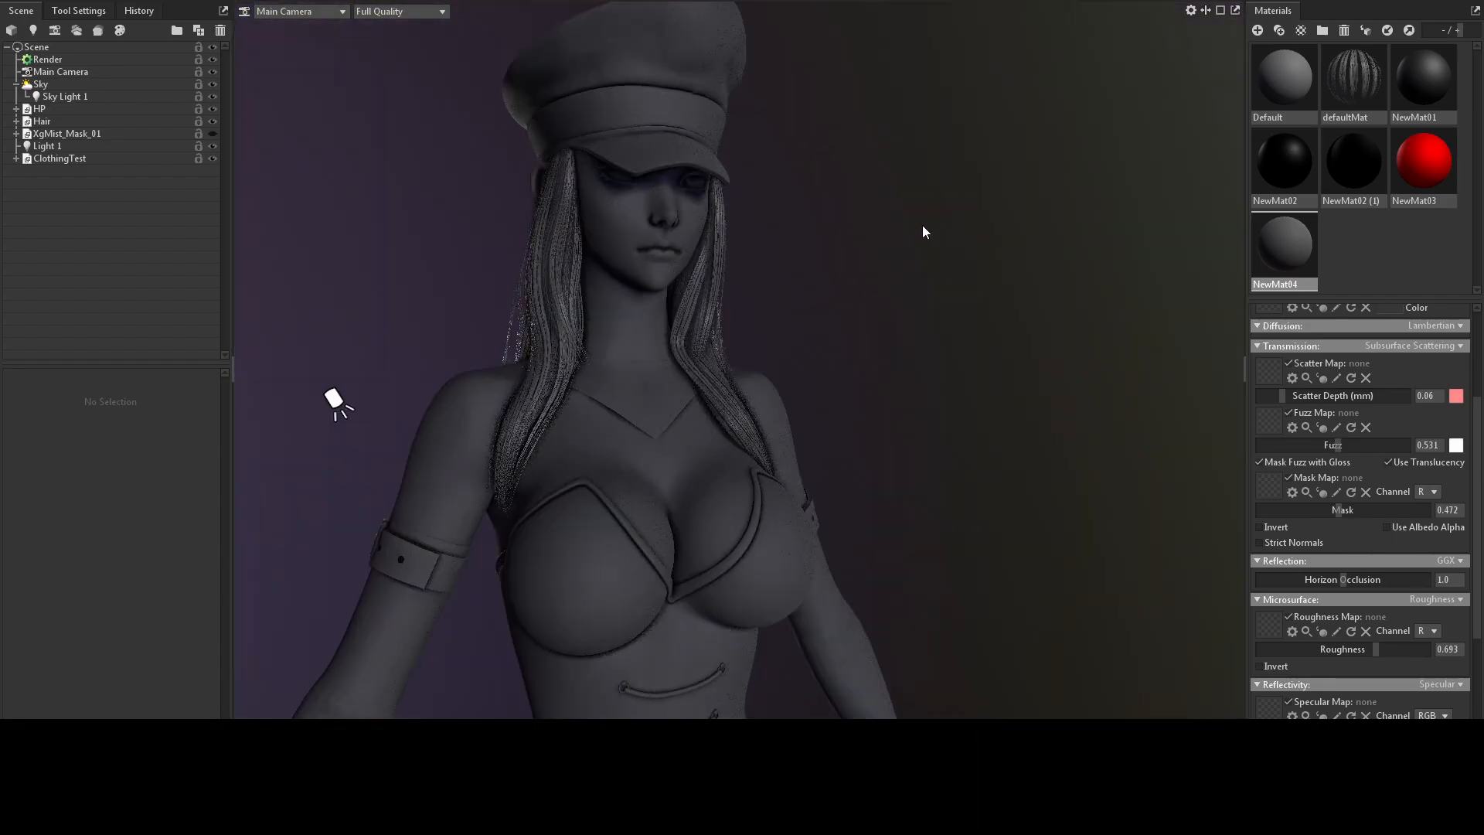
{"action": "scroll", "coordinate": [935, 229], "scroll_direction": "up", "scroll_amount": 3}
Review the Render object's ray tracing, shadow, occlusion, reflection and image output settings.
{"action": "left_click", "coordinate": [83, 59]}
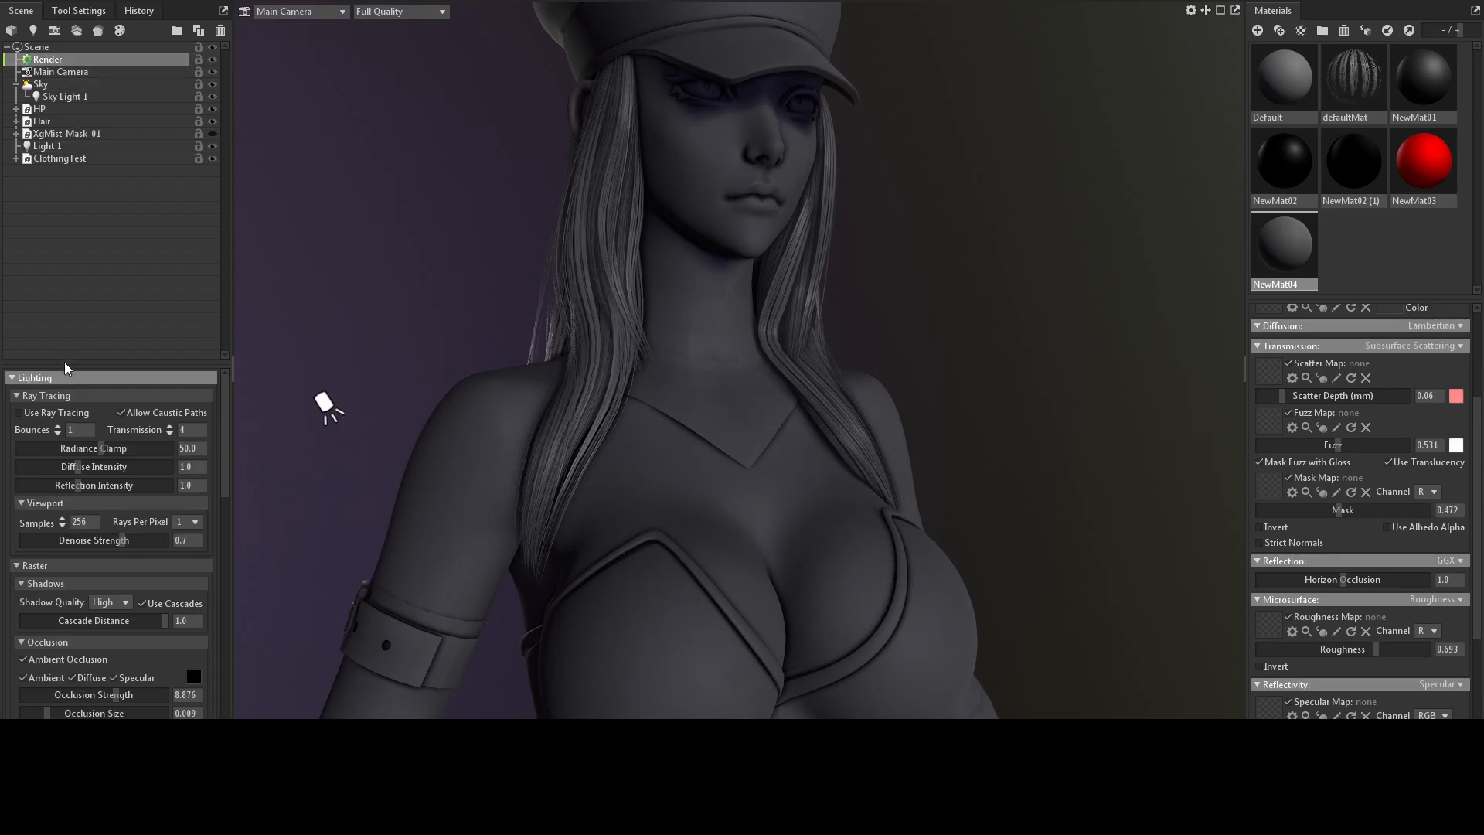
{"action": "scroll", "coordinate": [131, 475], "scroll_direction": "down", "scroll_amount": 2}
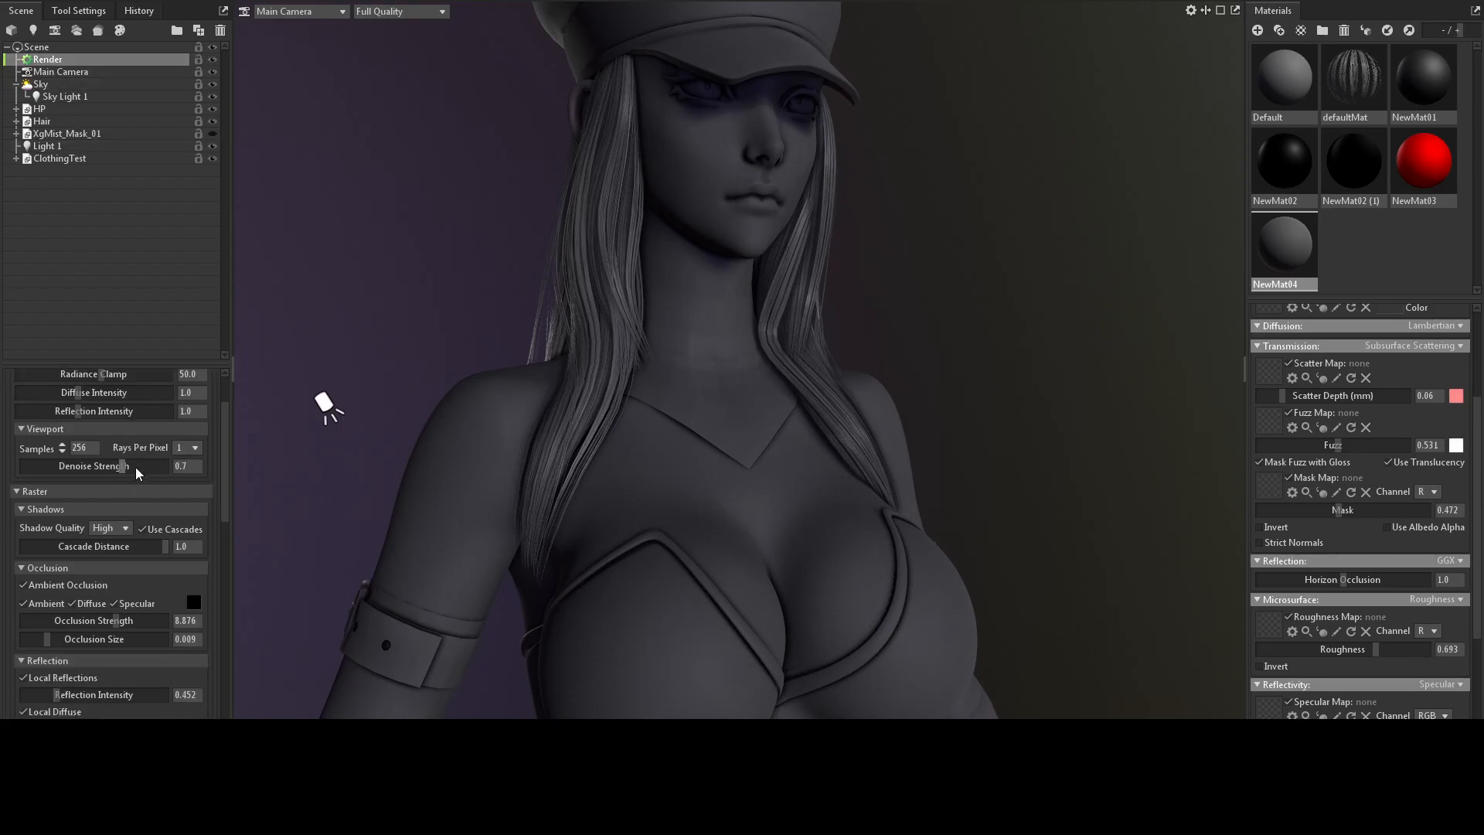
{"action": "scroll", "coordinate": [139, 456], "scroll_direction": "up", "scroll_amount": 1}
{"action": "scroll", "coordinate": [121, 464], "scroll_direction": "down", "scroll_amount": 1}
{"action": "scroll", "coordinate": [131, 461], "scroll_direction": "down", "scroll_amount": 1}
{"action": "scroll", "coordinate": [138, 469], "scroll_direction": "down", "scroll_amount": 2}
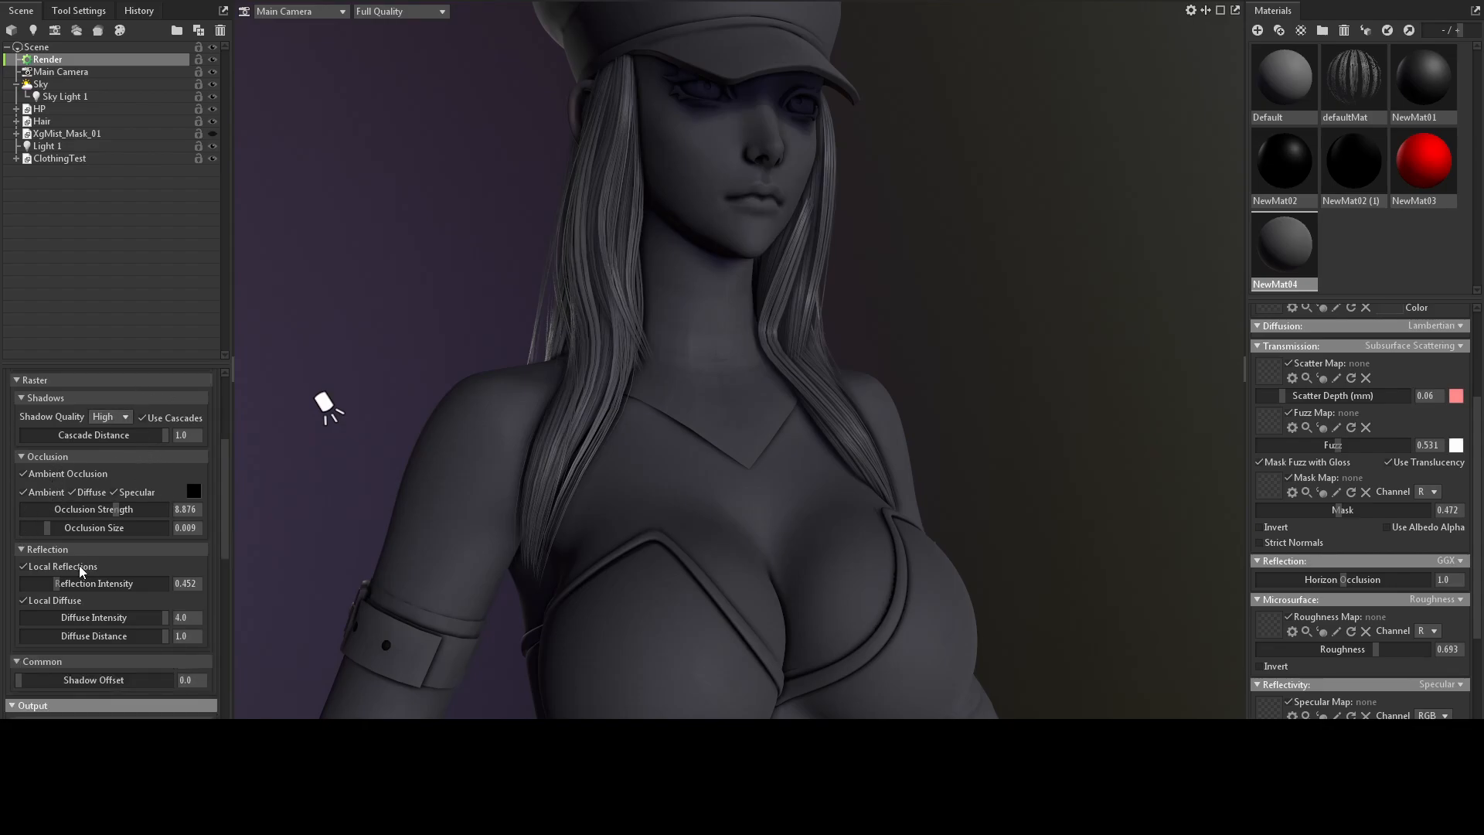
{"action": "scroll", "coordinate": [93, 550], "scroll_direction": "down", "scroll_amount": 3}
{"action": "scroll", "coordinate": [104, 531], "scroll_direction": "up", "scroll_amount": 2}
{"action": "scroll", "coordinate": [116, 518], "scroll_direction": "down", "scroll_amount": 2}
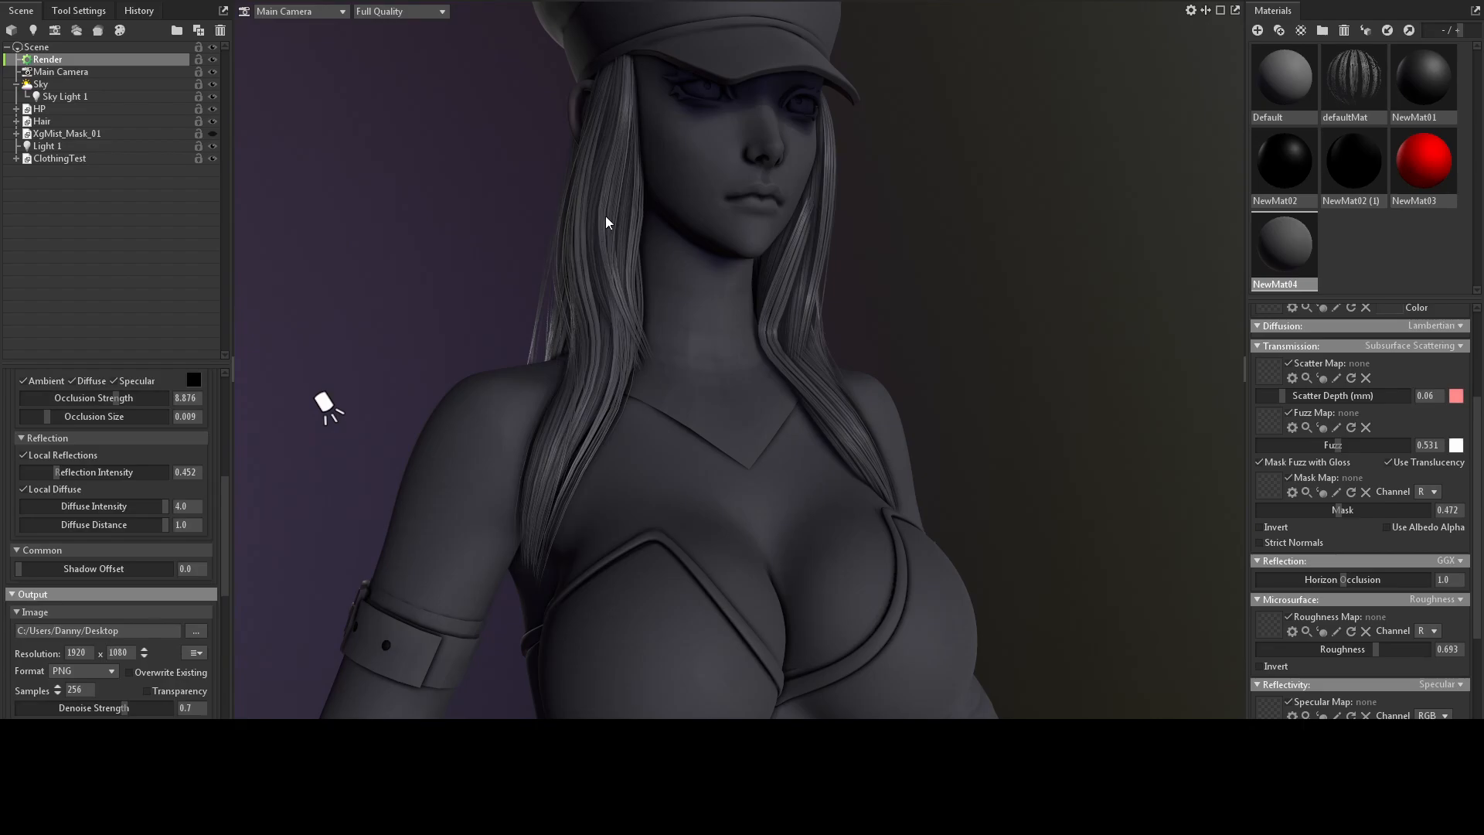
Inspect the mesh and subdivision settings of the hair meshes Group11210 and Group11030.
{"action": "left_click", "coordinate": [629, 202]}
{"action": "left_click_drag", "start_coordinate": [477, 214], "coordinate": [373, 248]}
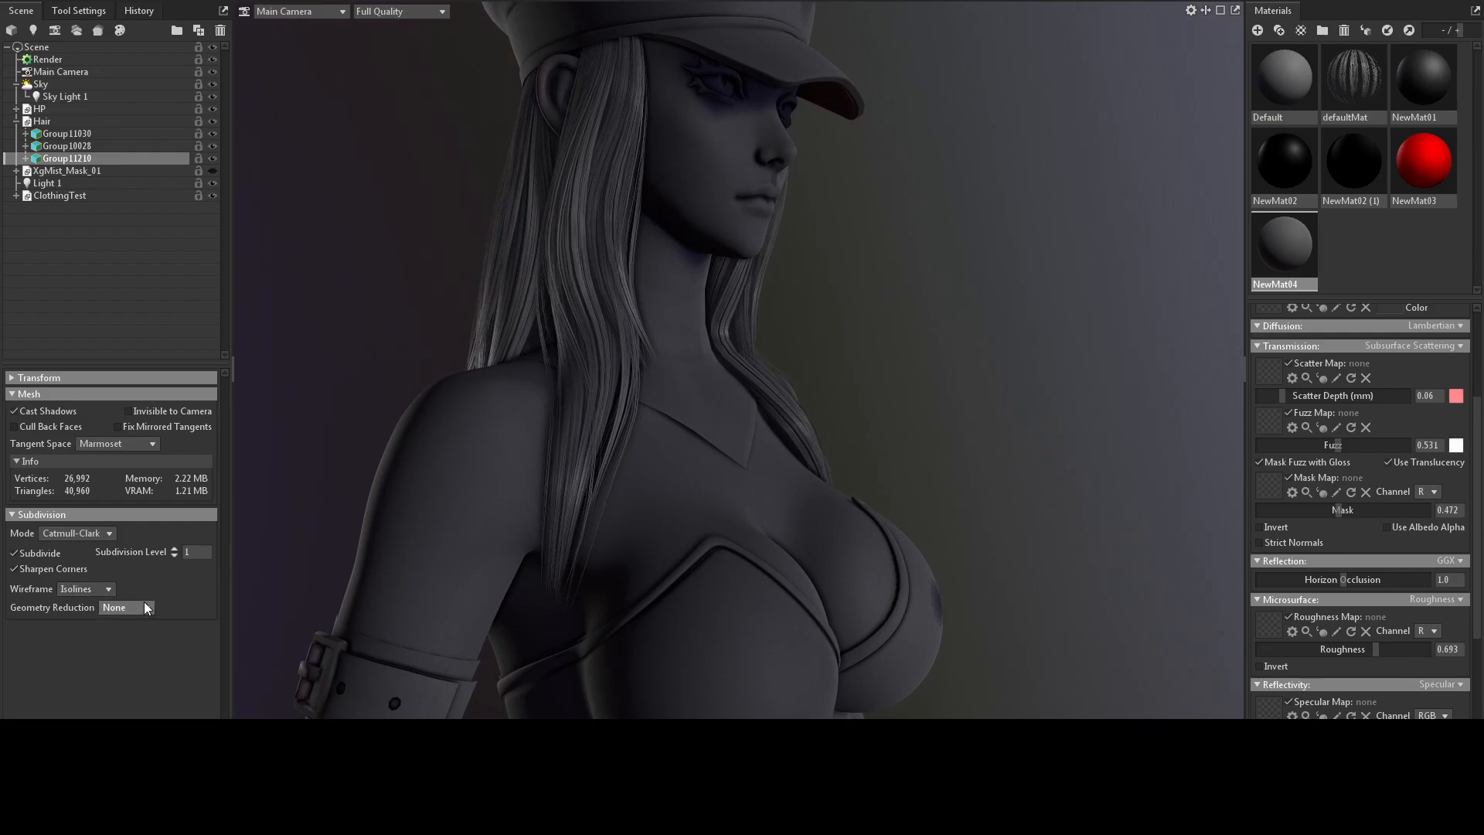
{"action": "double_click", "coordinate": [60, 135]}
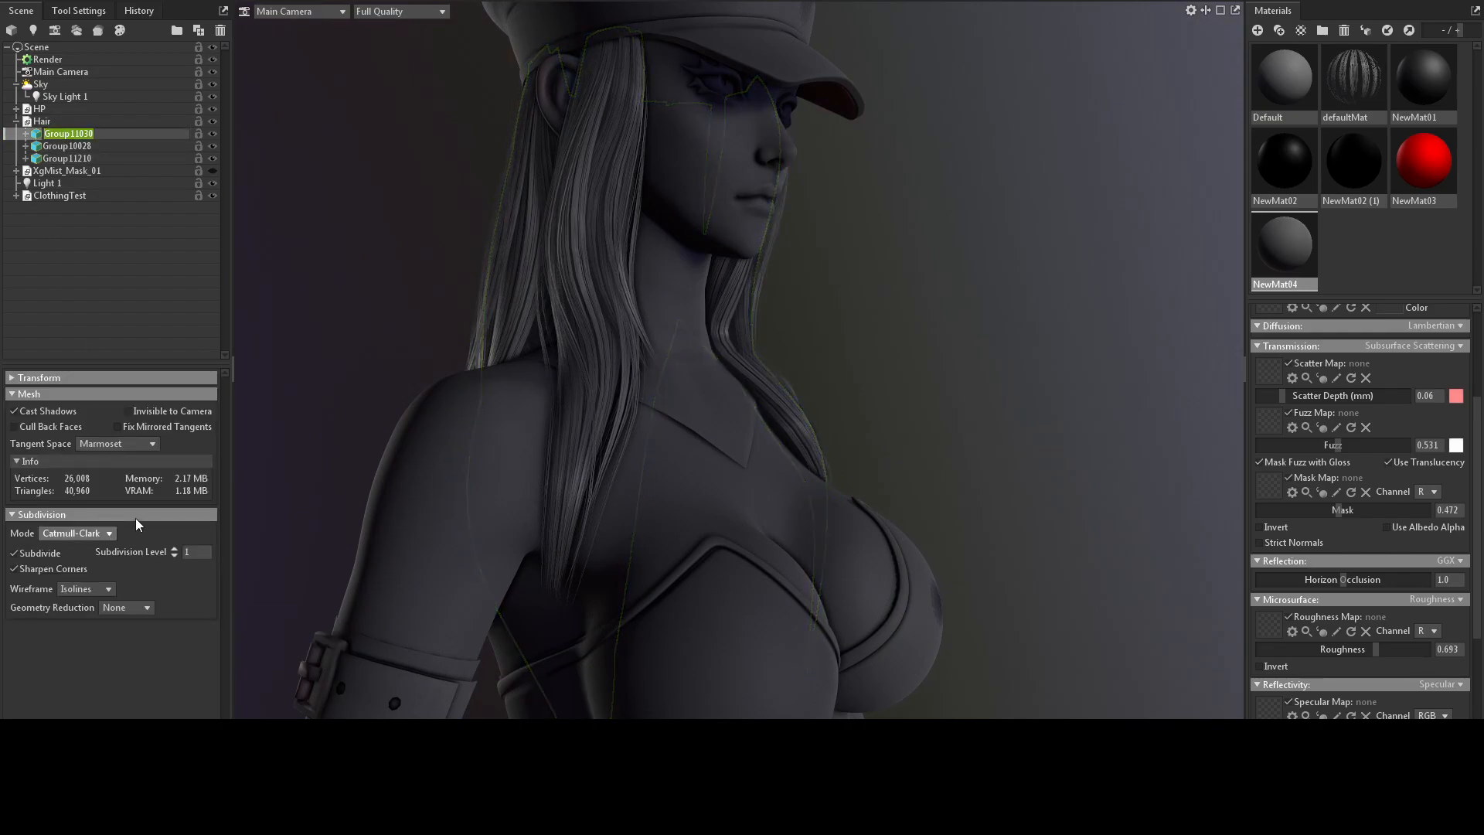
Examine the hair strands around the character's face, neck and shoulders from several angles.
{"action": "left_click", "coordinate": [448, 255]}
{"action": "left_click_drag", "start_coordinate": [448, 255], "coordinate": [521, 250]}
{"action": "middle_click_drag", "start_coordinate": [521, 249], "coordinate": [561, 385]}
{"action": "scroll", "coordinate": [561, 385], "scroll_direction": "up", "scroll_amount": 5}
{"action": "left_click_drag", "start_coordinate": [551, 331], "coordinate": [631, 318]}
{"action": "left_click", "coordinate": [631, 319]}
{"action": "left_click_drag", "start_coordinate": [962, 364], "coordinate": [649, 363]}
{"action": "left_click", "coordinate": [649, 363]}
{"action": "left_click", "coordinate": [480, 304]}
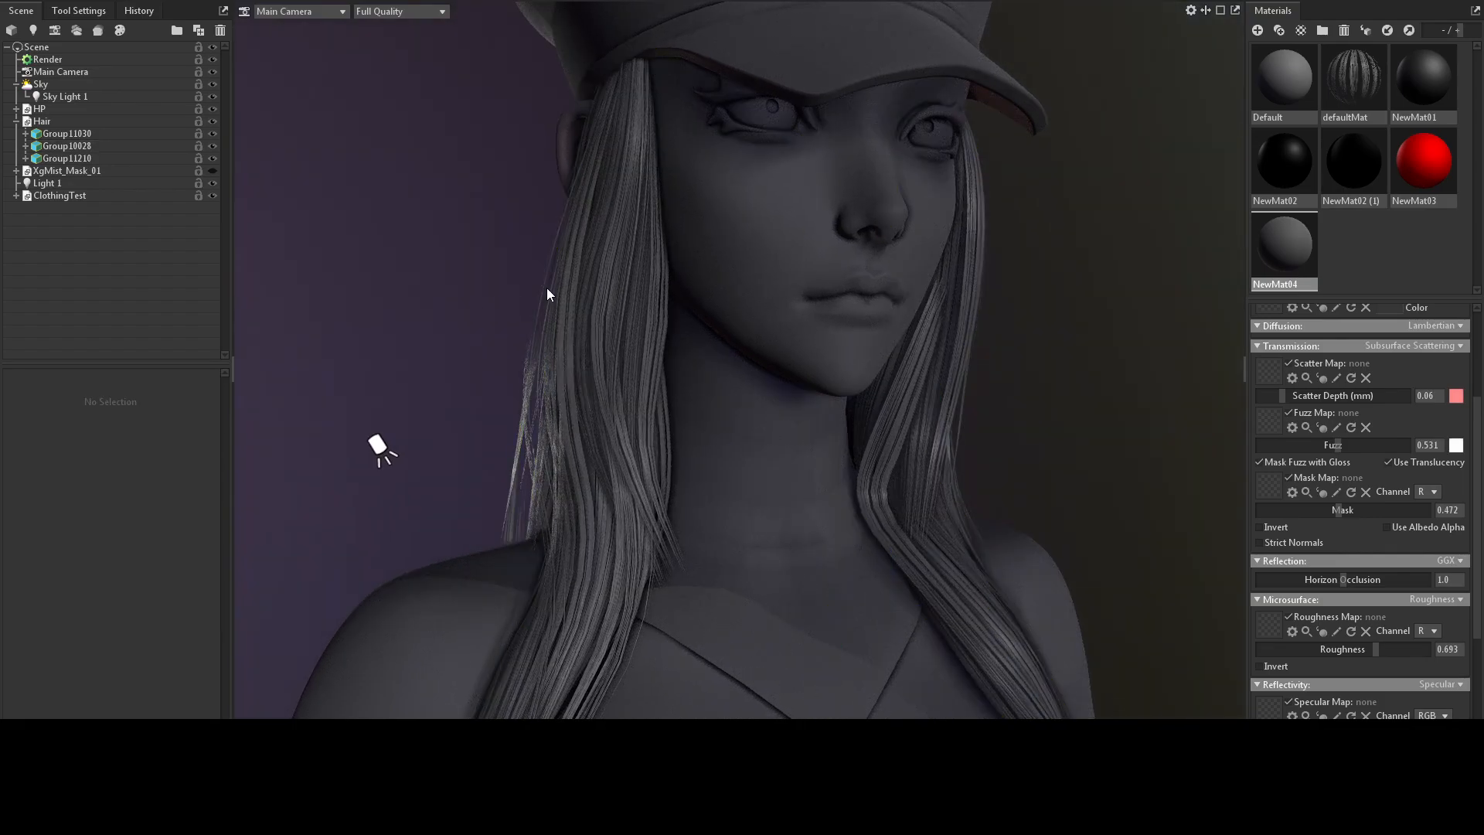
{"action": "left_click_drag", "start_coordinate": [593, 340], "coordinate": [915, 288]}
{"action": "left_click", "coordinate": [843, 305]}
{"action": "left_click", "coordinate": [952, 290]}
{"action": "scroll", "coordinate": [915, 287], "scroll_direction": "up", "scroll_amount": 5}
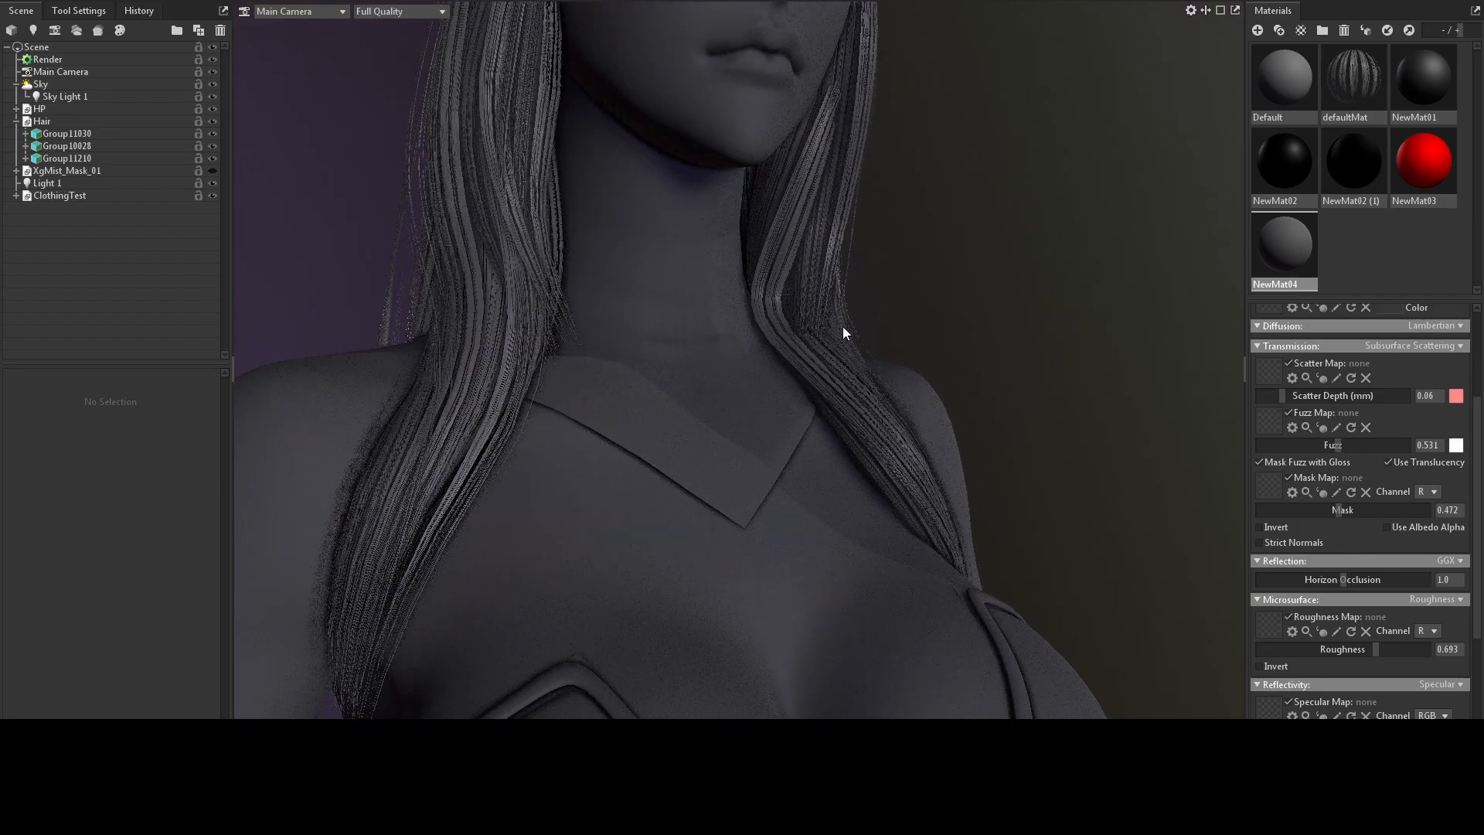
{"action": "middle_click_drag", "start_coordinate": [843, 336], "coordinate": [855, 368]}
{"action": "scroll", "coordinate": [855, 368], "scroll_direction": "down", "scroll_amount": 2}
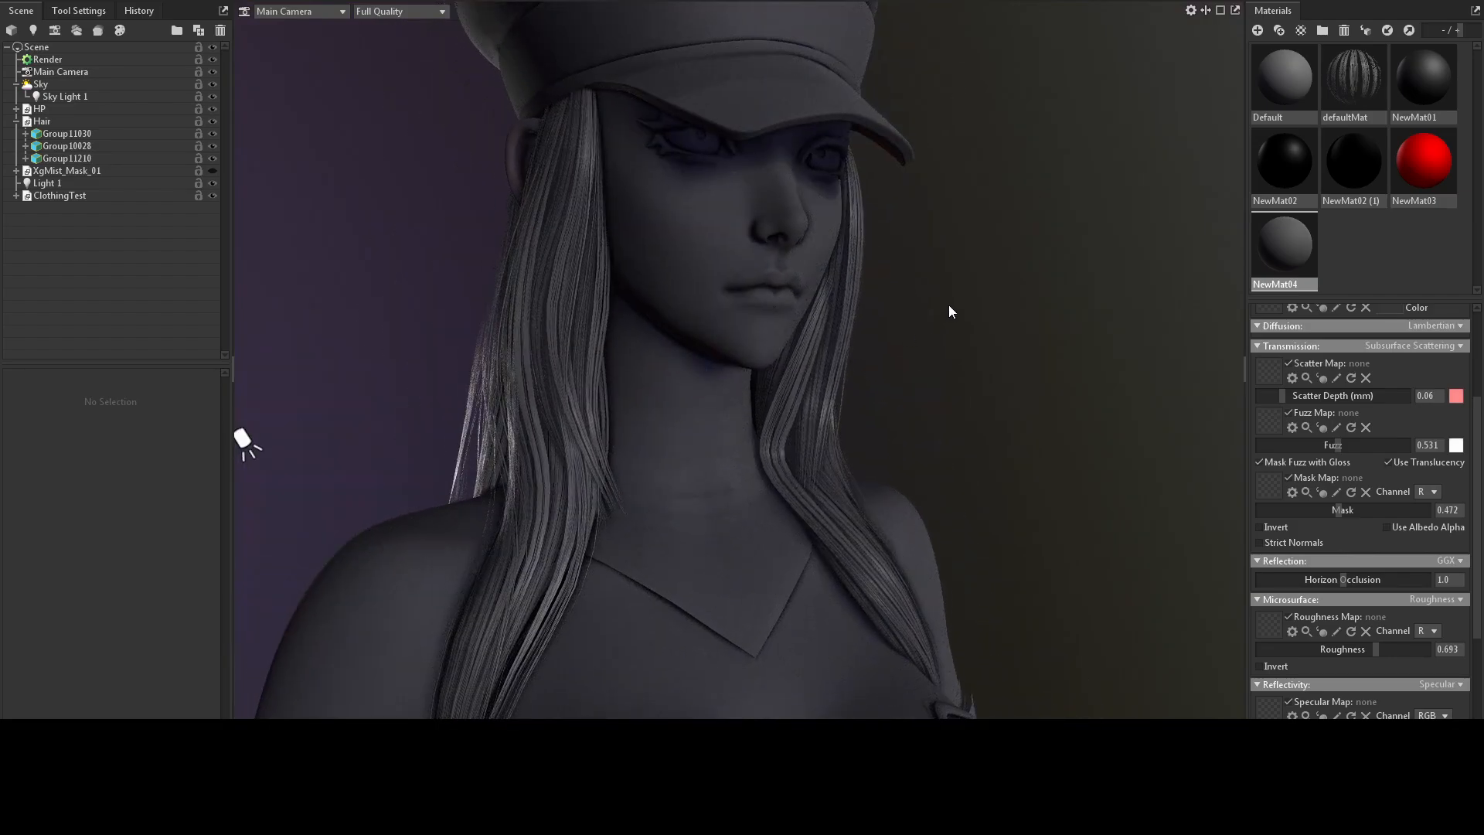
{"action": "left_click_drag", "start_coordinate": [919, 294], "coordinate": [837, 297]}
{"action": "scroll", "coordinate": [882, 281], "scroll_direction": "down", "scroll_amount": 5}
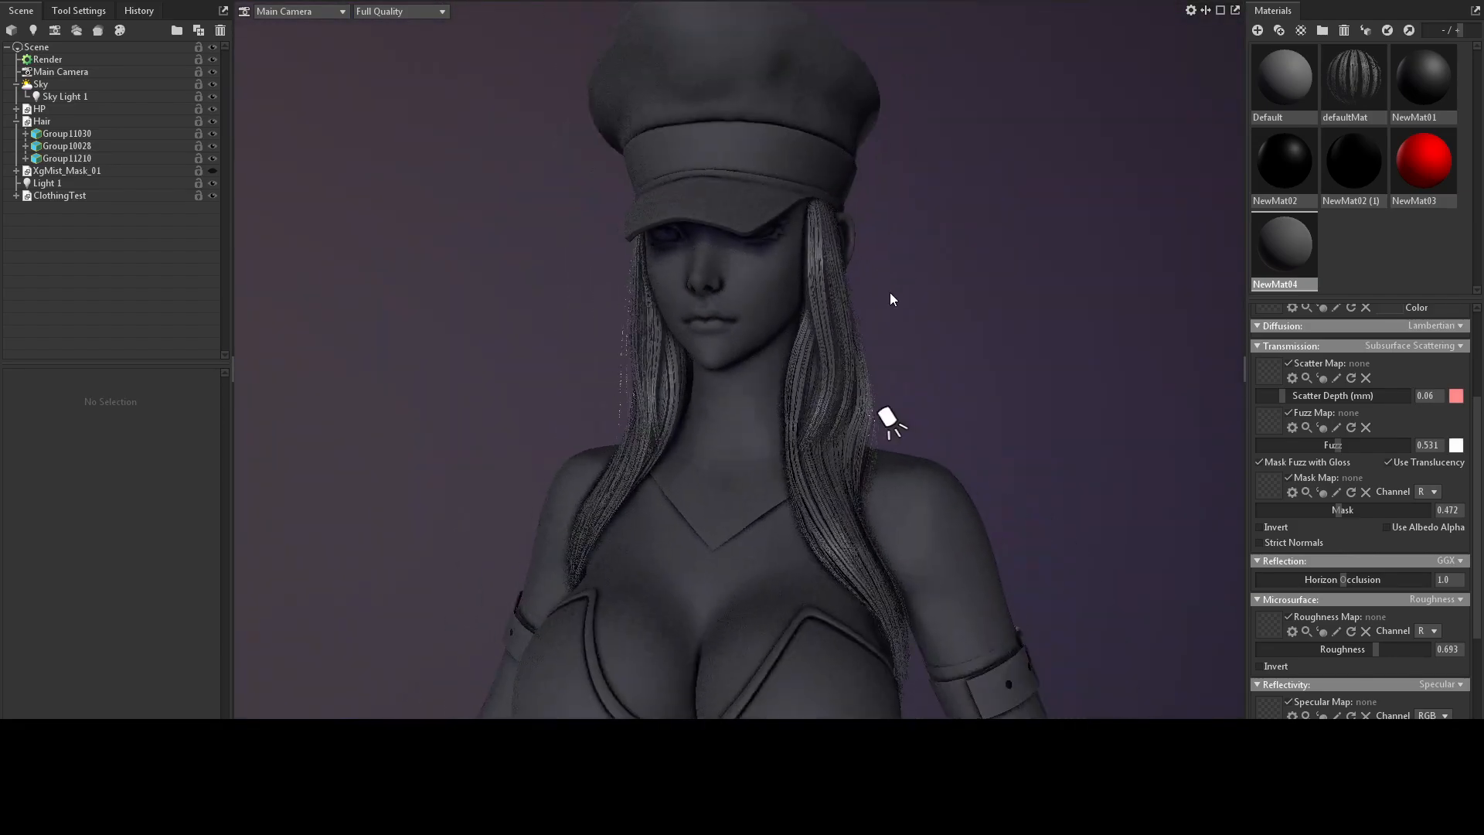
Turn subdivision off on the hair mesh Group10028 to compare its strands, and turn it back on.
{"action": "middle_click_drag", "start_coordinate": [873, 340], "coordinate": [858, 266]}
{"action": "left_click_drag", "start_coordinate": [858, 266], "coordinate": [963, 261]}
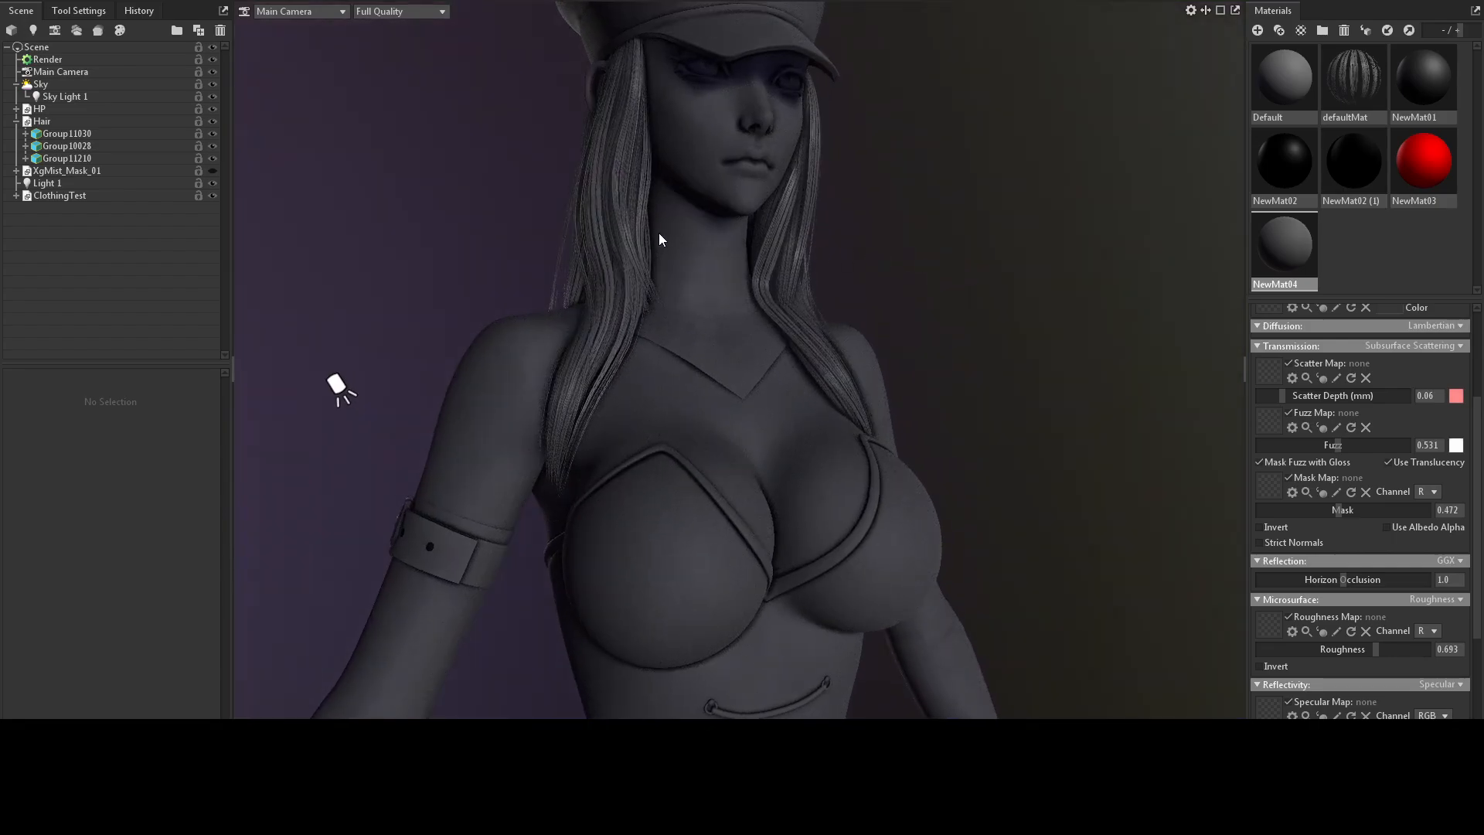
{"action": "left_click", "coordinate": [793, 221]}
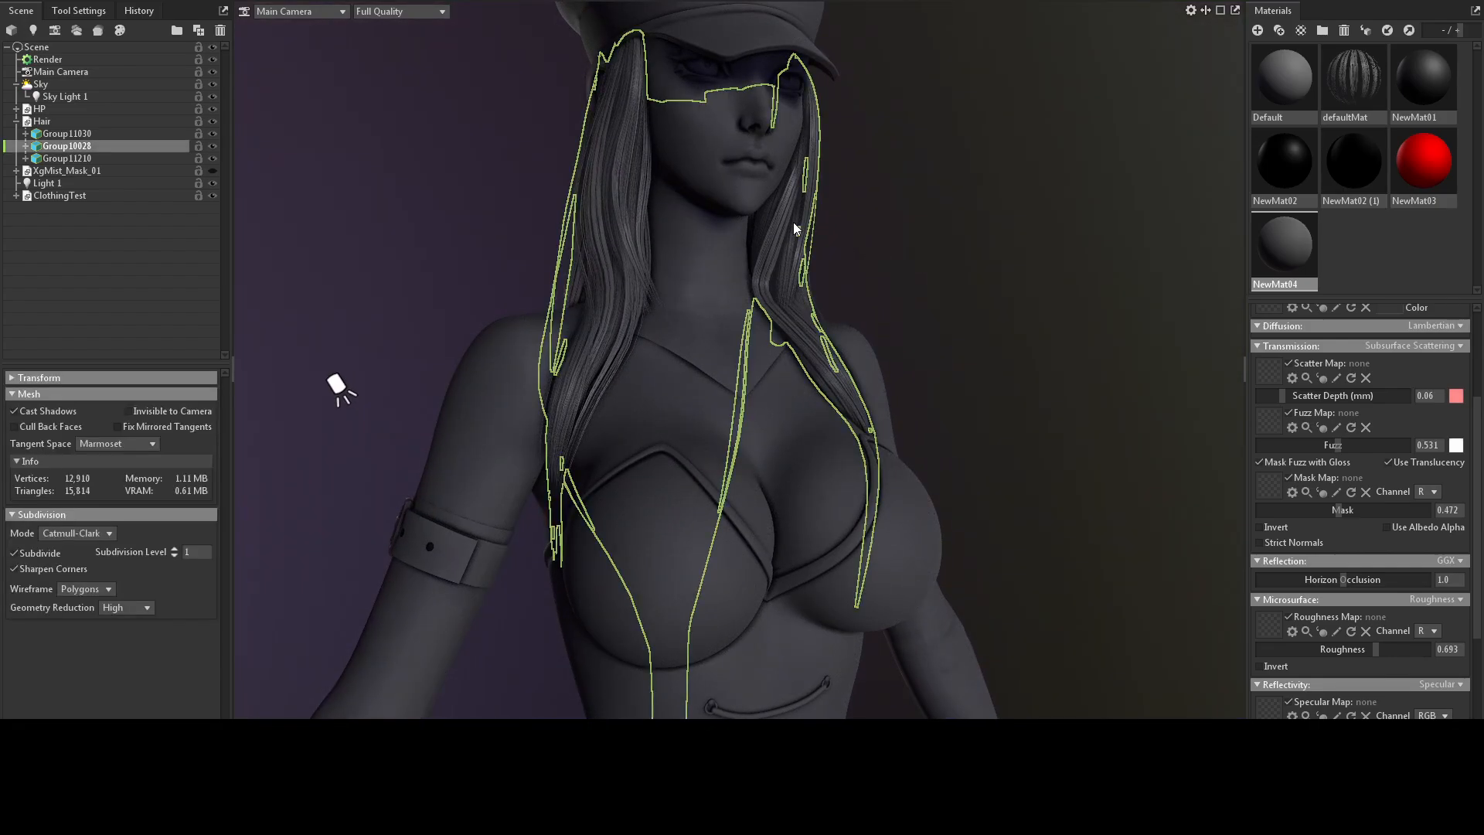
{"action": "left_click", "coordinate": [15, 554]}
{"action": "left_click_drag", "start_coordinate": [471, 331], "coordinate": [521, 336]}
{"action": "scroll", "coordinate": [498, 338], "scroll_direction": "up", "scroll_amount": 5}
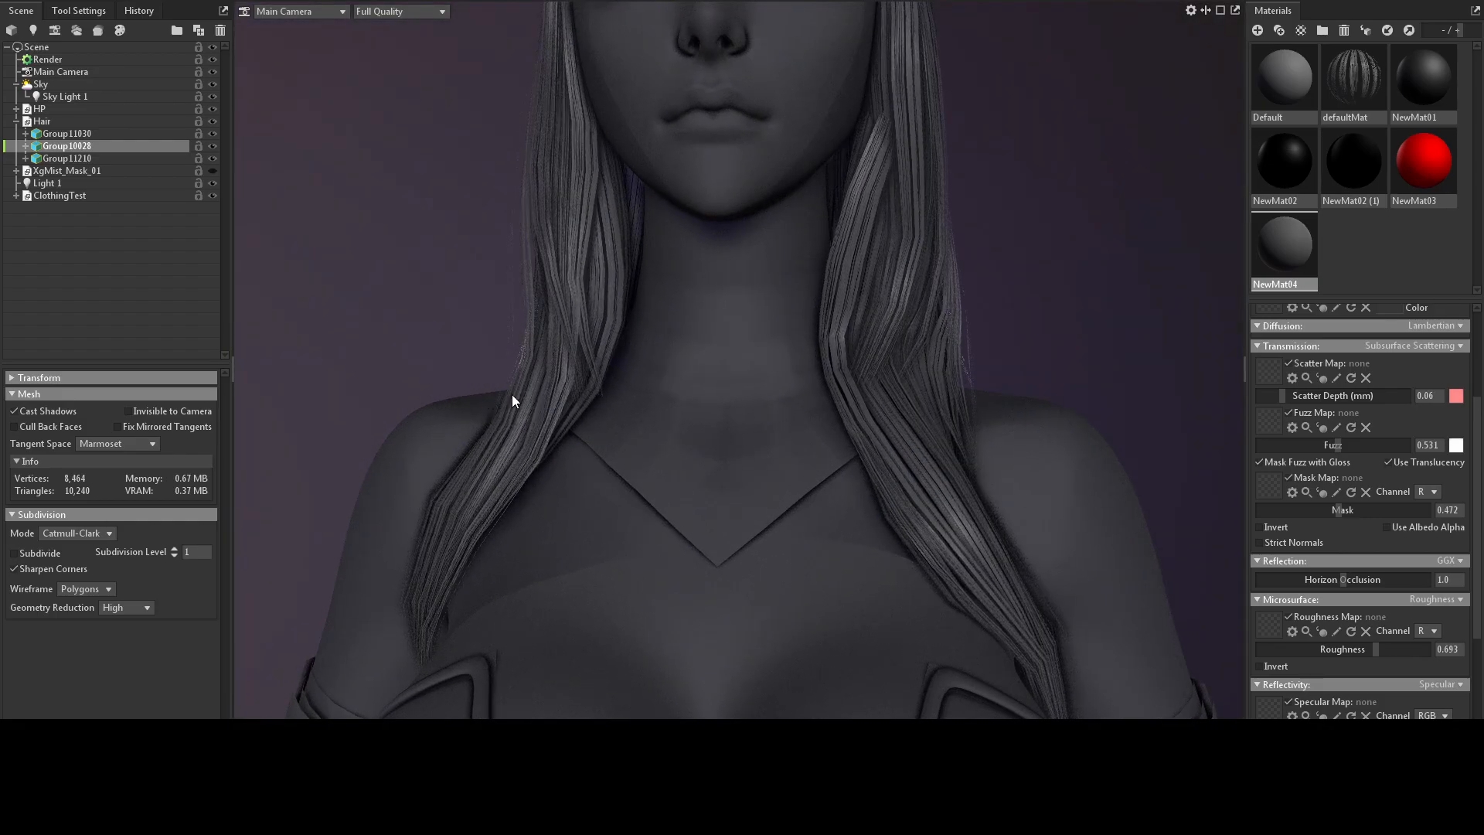
{"action": "left_click_drag", "start_coordinate": [511, 400], "coordinate": [606, 391]}
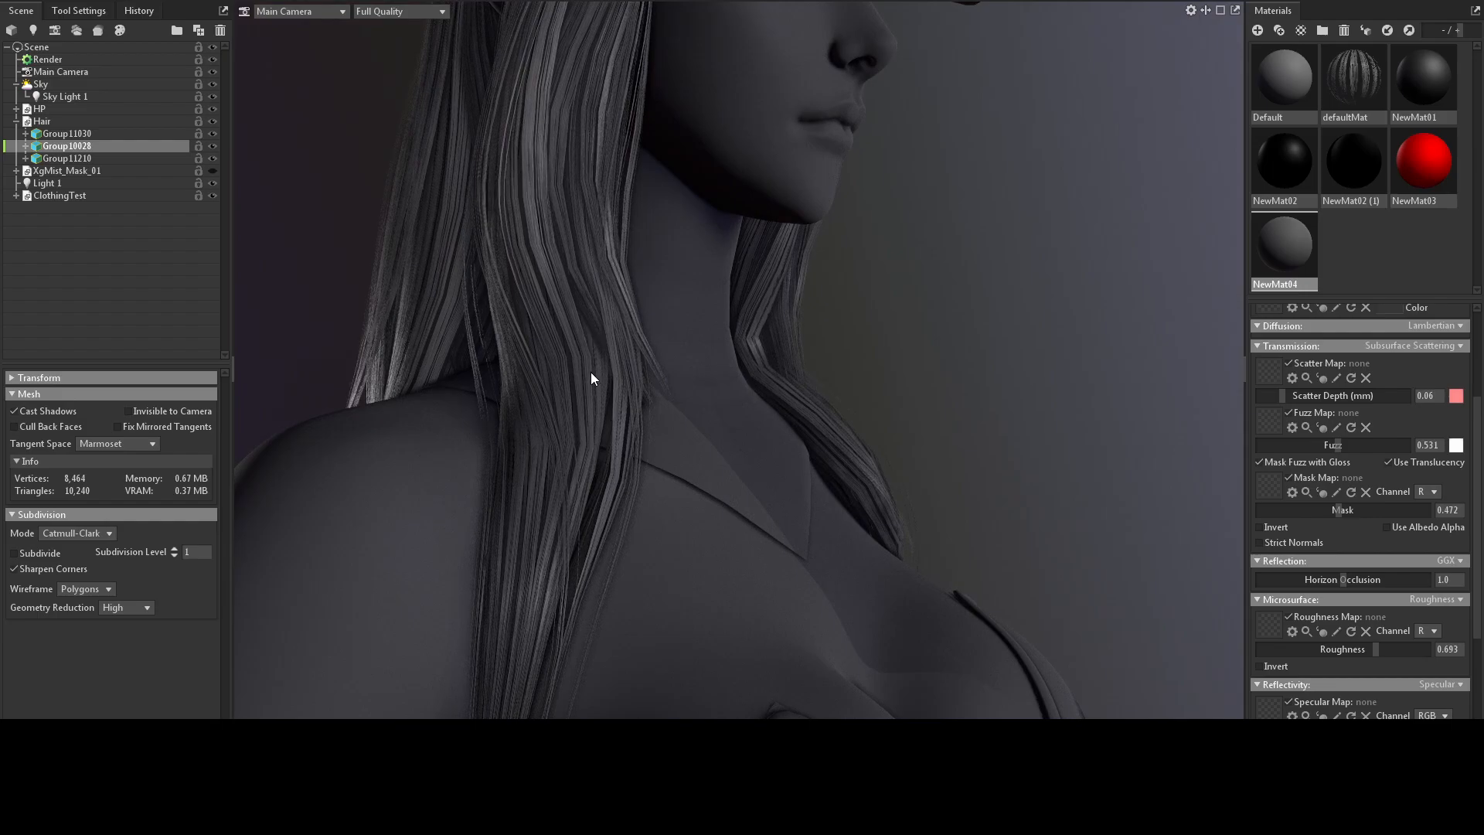
{"action": "left_click_drag", "start_coordinate": [908, 312], "coordinate": [662, 345]}
{"action": "left_click", "coordinate": [29, 554]}
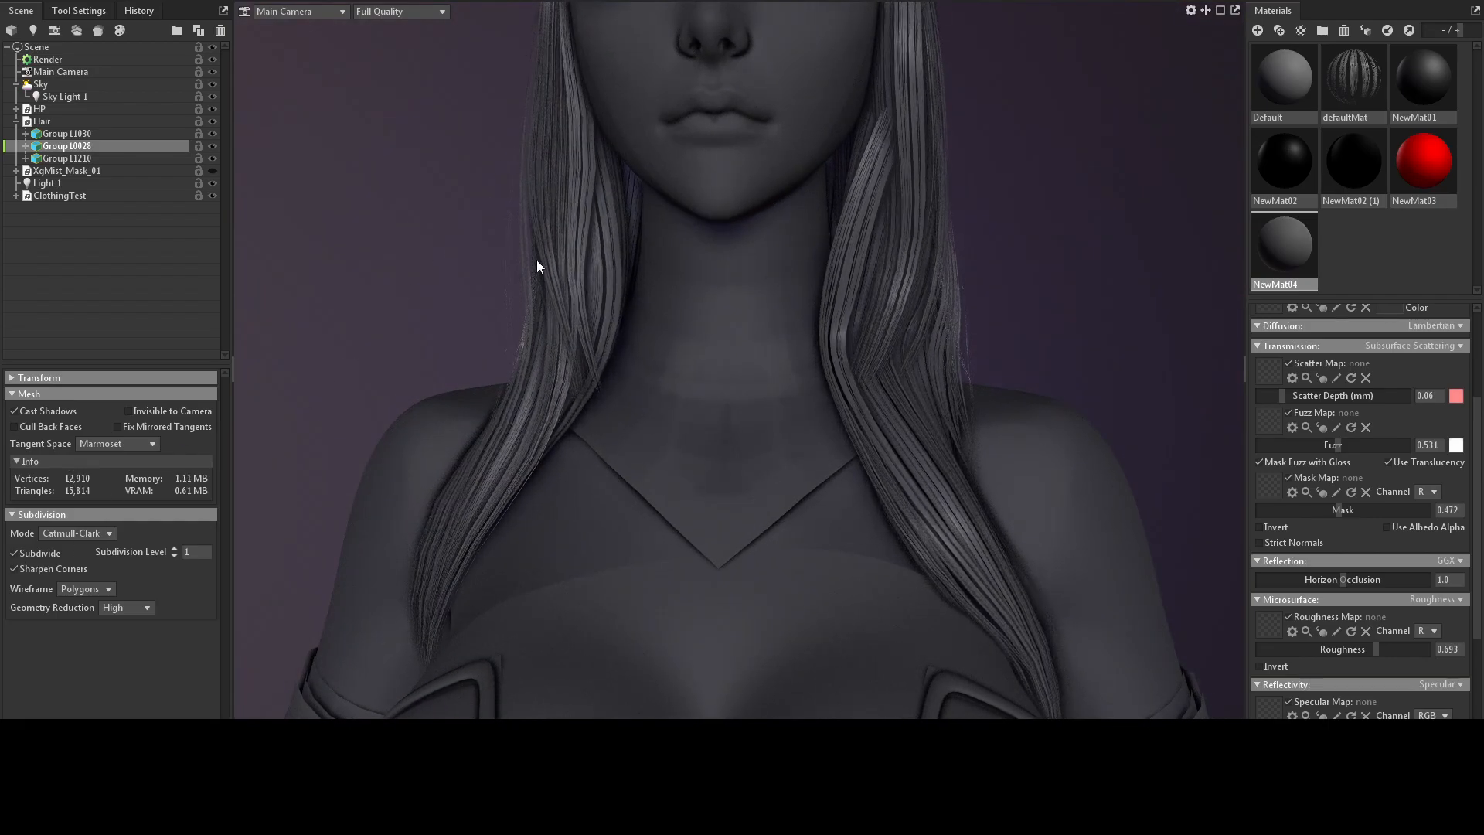
Try subdivision level 2 on the hair mesh Group10028 and return it to level 1.
{"action": "left_click_drag", "start_coordinate": [656, 266], "coordinate": [604, 265]}
{"action": "left_click", "coordinate": [175, 548]}
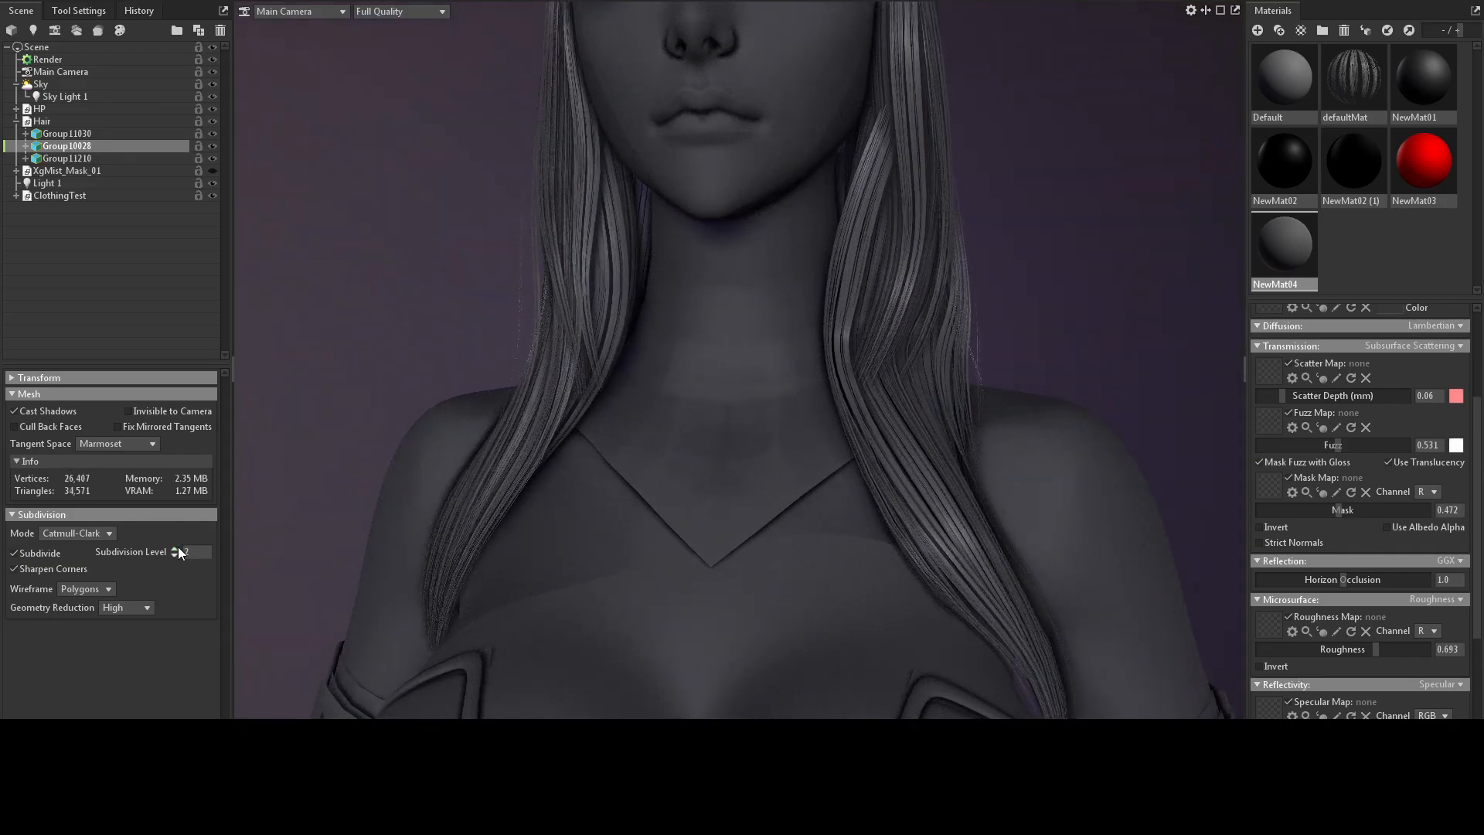
{"action": "left_click_drag", "start_coordinate": [528, 309], "coordinate": [596, 172]}
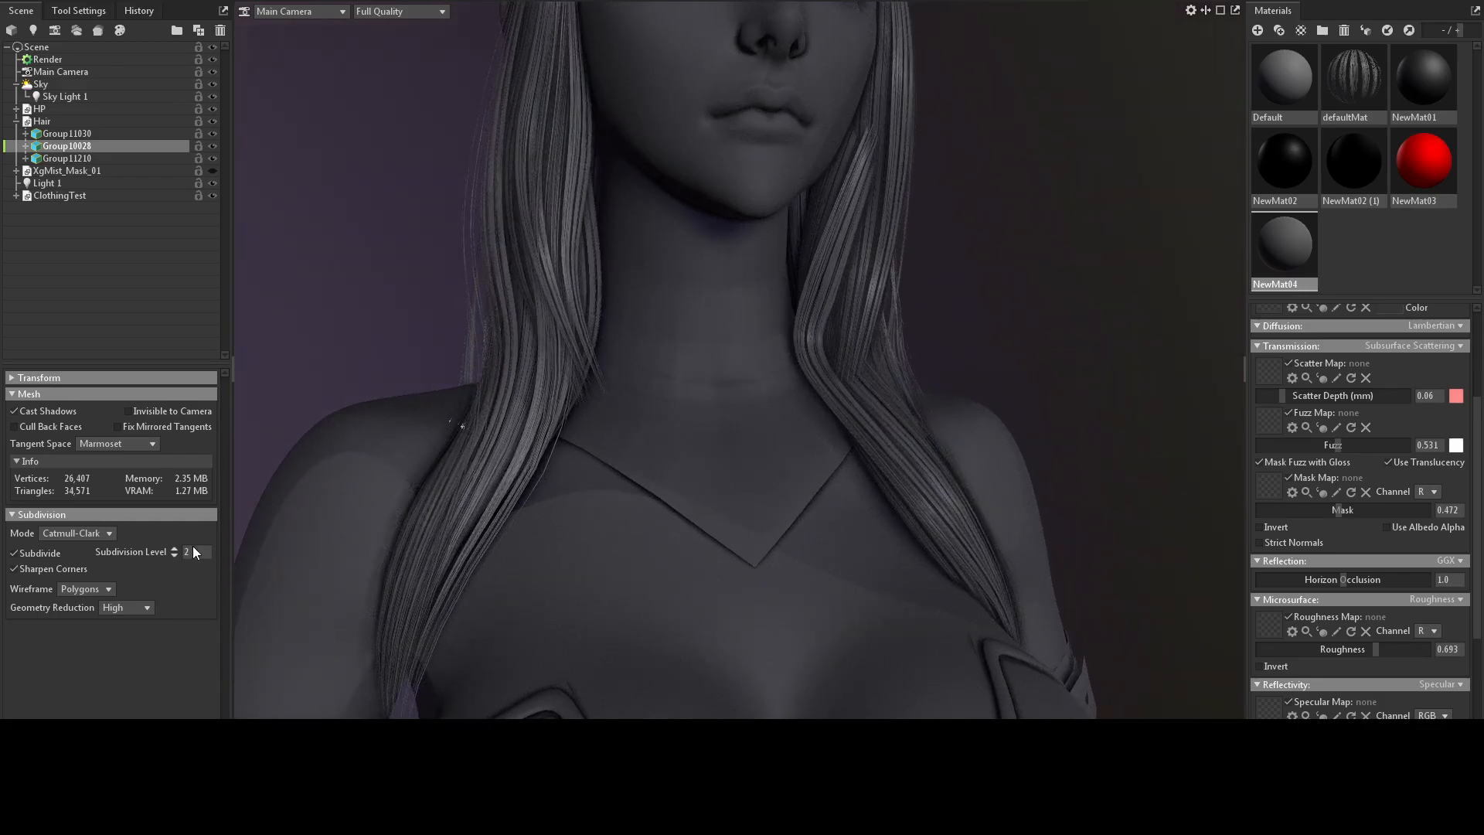
{"action": "left_click", "coordinate": [174, 555]}
{"action": "scroll", "coordinate": [510, 443], "scroll_direction": "down", "scroll_amount": 3}
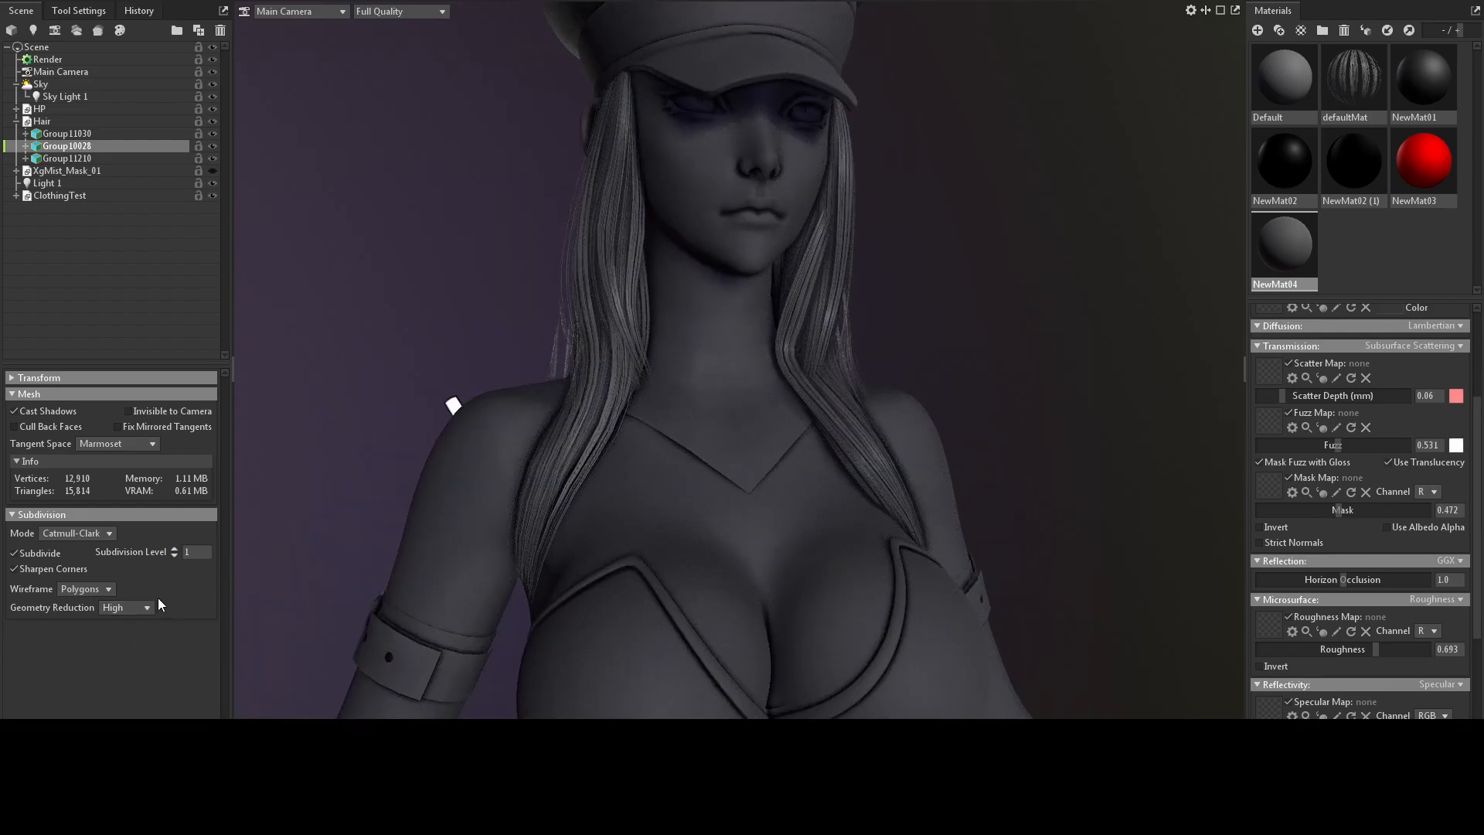
{"action": "left_click_drag", "start_coordinate": [640, 388], "coordinate": [755, 384]}
{"action": "scroll", "coordinate": [755, 385], "scroll_direction": "down", "scroll_amount": 5}
{"action": "left_click_drag", "start_coordinate": [935, 261], "coordinate": [648, 287]}
{"action": "scroll", "coordinate": [897, 301], "scroll_direction": "up", "scroll_amount": 4}
{"action": "scroll", "coordinate": [773, 294], "scroll_direction": "down", "scroll_amount": 3}
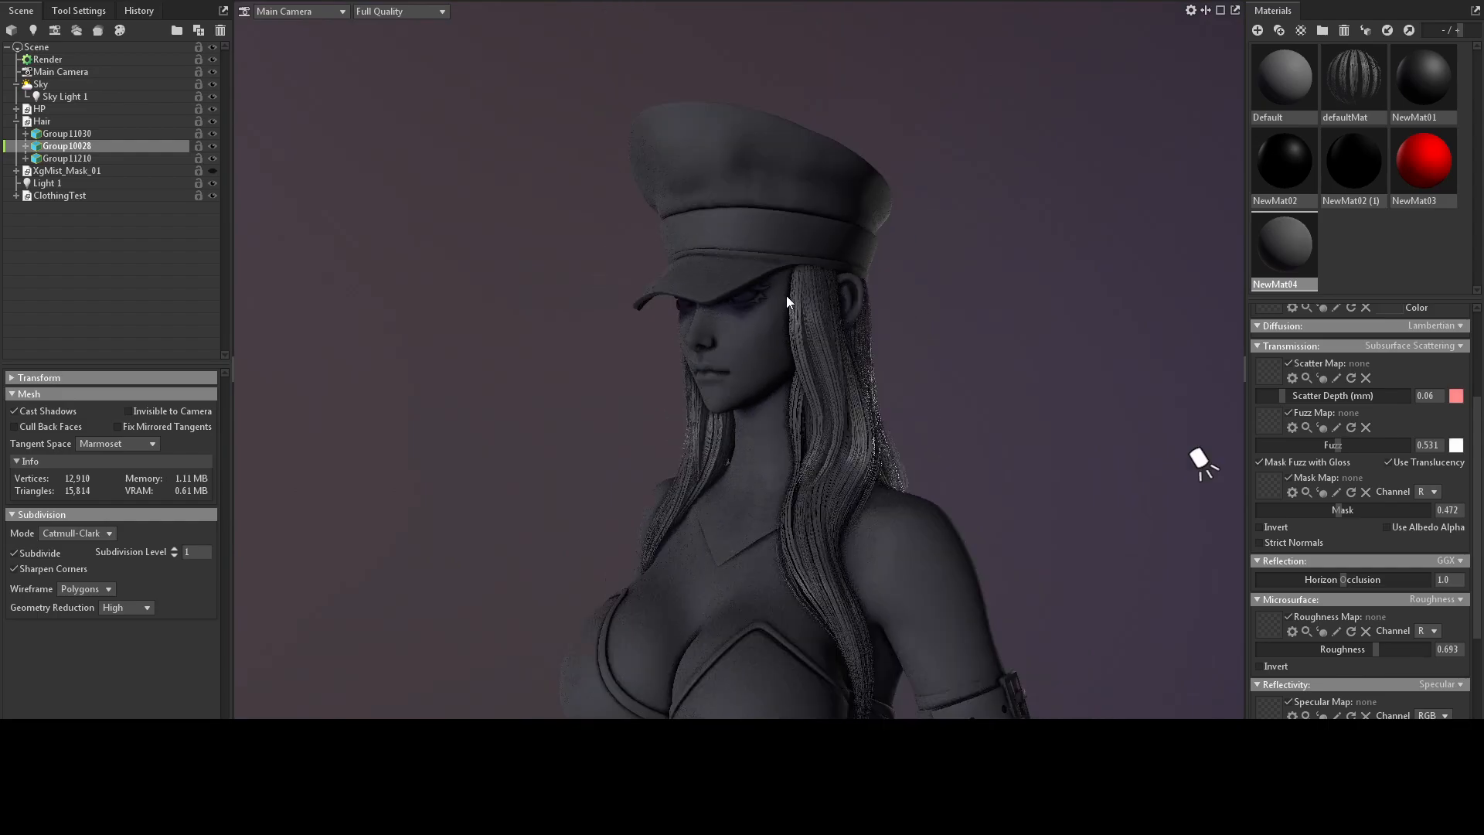
{"action": "left_click_drag", "start_coordinate": [786, 296], "coordinate": [918, 306]}
Bring the reference board over the viewport and frame the Holic Roses concept image of the character with the red sword.
{"action": "left_click", "coordinate": [14, 263]}
{"action": "right_click_drag", "start_coordinate": [442, 225], "coordinate": [619, 131]}
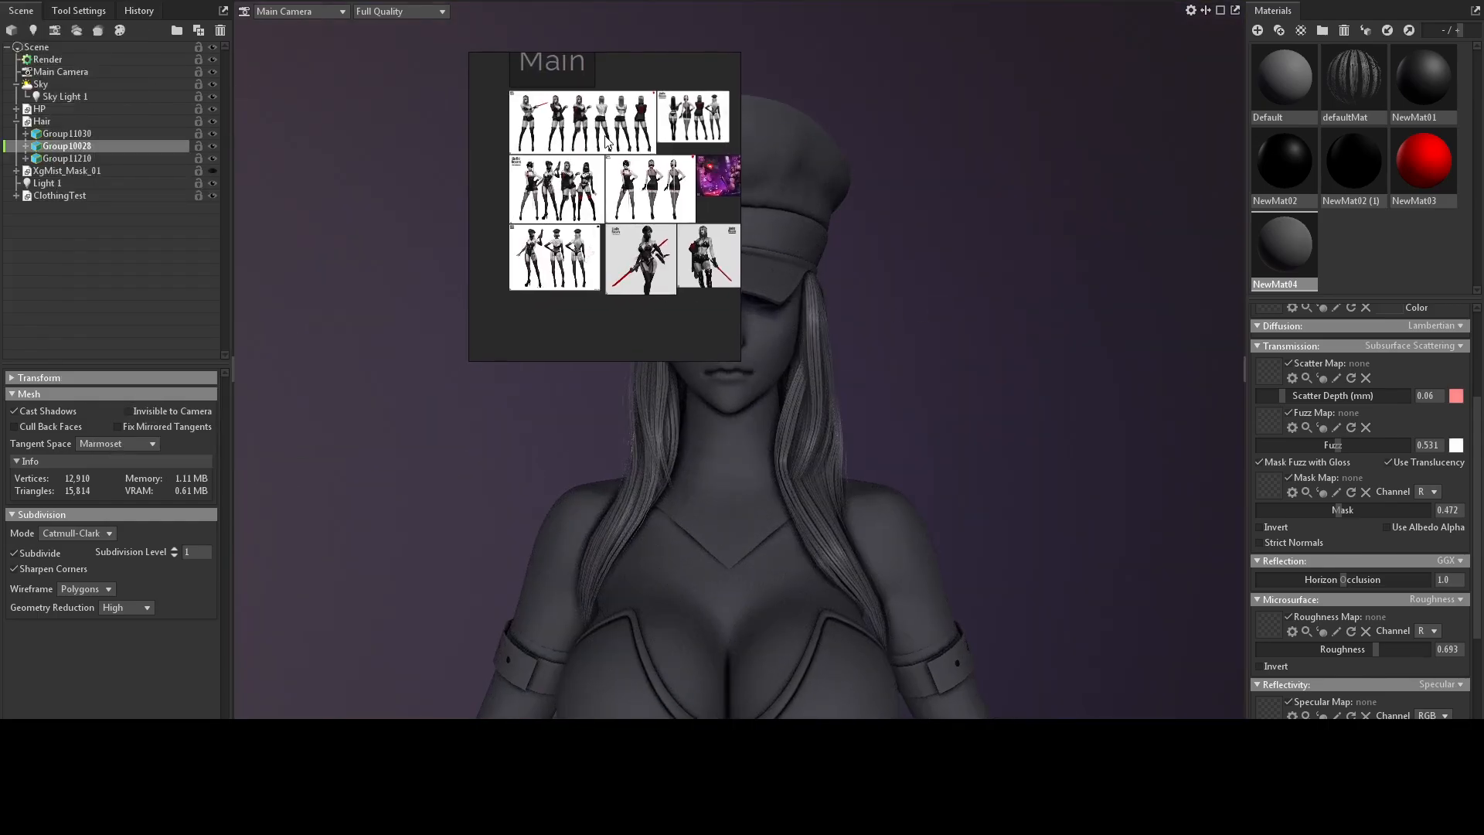
{"action": "scroll", "coordinate": [616, 130], "scroll_direction": "up", "scroll_amount": 5}
{"action": "middle_click_drag", "start_coordinate": [675, 197], "coordinate": [600, 235]}
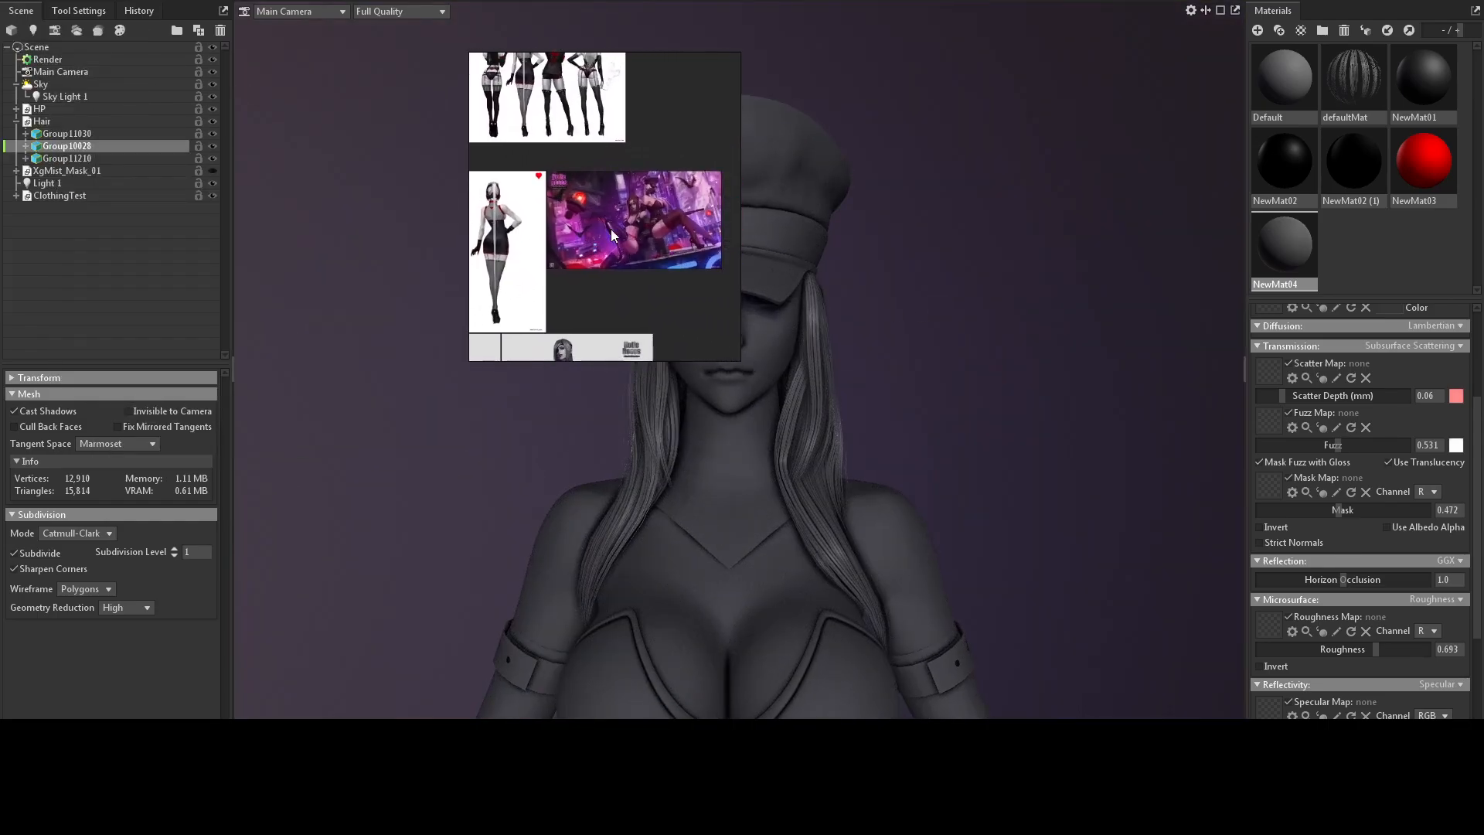
{"action": "scroll", "coordinate": [634, 216], "scroll_direction": "up", "scroll_amount": 4}
{"action": "middle_click_drag", "start_coordinate": [541, 172], "coordinate": [602, 160]}
{"action": "scroll", "coordinate": [609, 170], "scroll_direction": "down", "scroll_amount": 4}
{"action": "middle_click_drag", "start_coordinate": [582, 221], "coordinate": [684, 171]}
{"action": "middle_click_drag", "start_coordinate": [608, 248], "coordinate": [649, 176]}
{"action": "scroll", "coordinate": [648, 204], "scroll_direction": "up", "scroll_amount": 4}
{"action": "scroll", "coordinate": [648, 208], "scroll_direction": "down", "scroll_amount": 2}
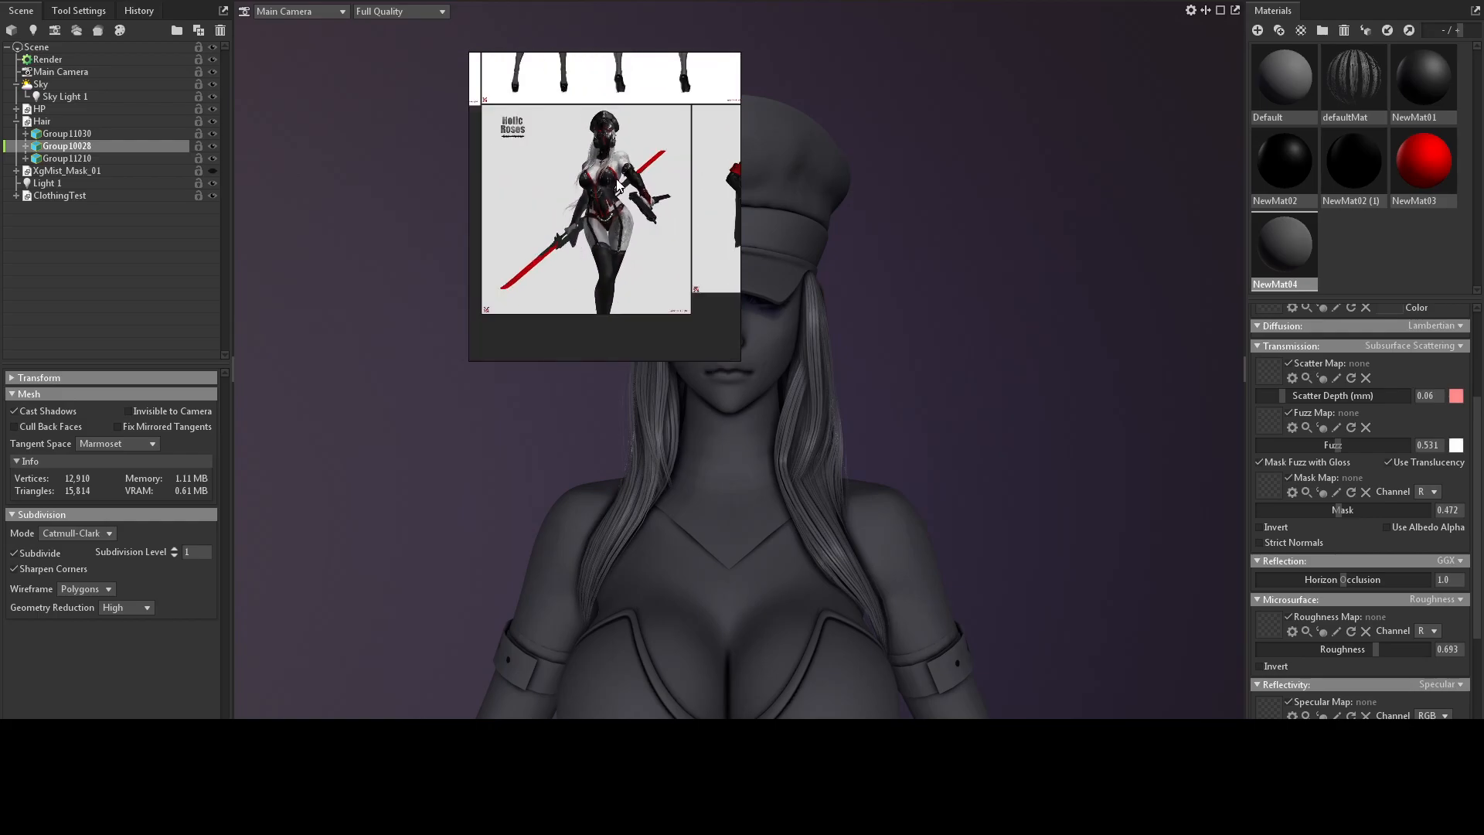
{"action": "scroll", "coordinate": [630, 152], "scroll_direction": "up", "scroll_amount": 1}
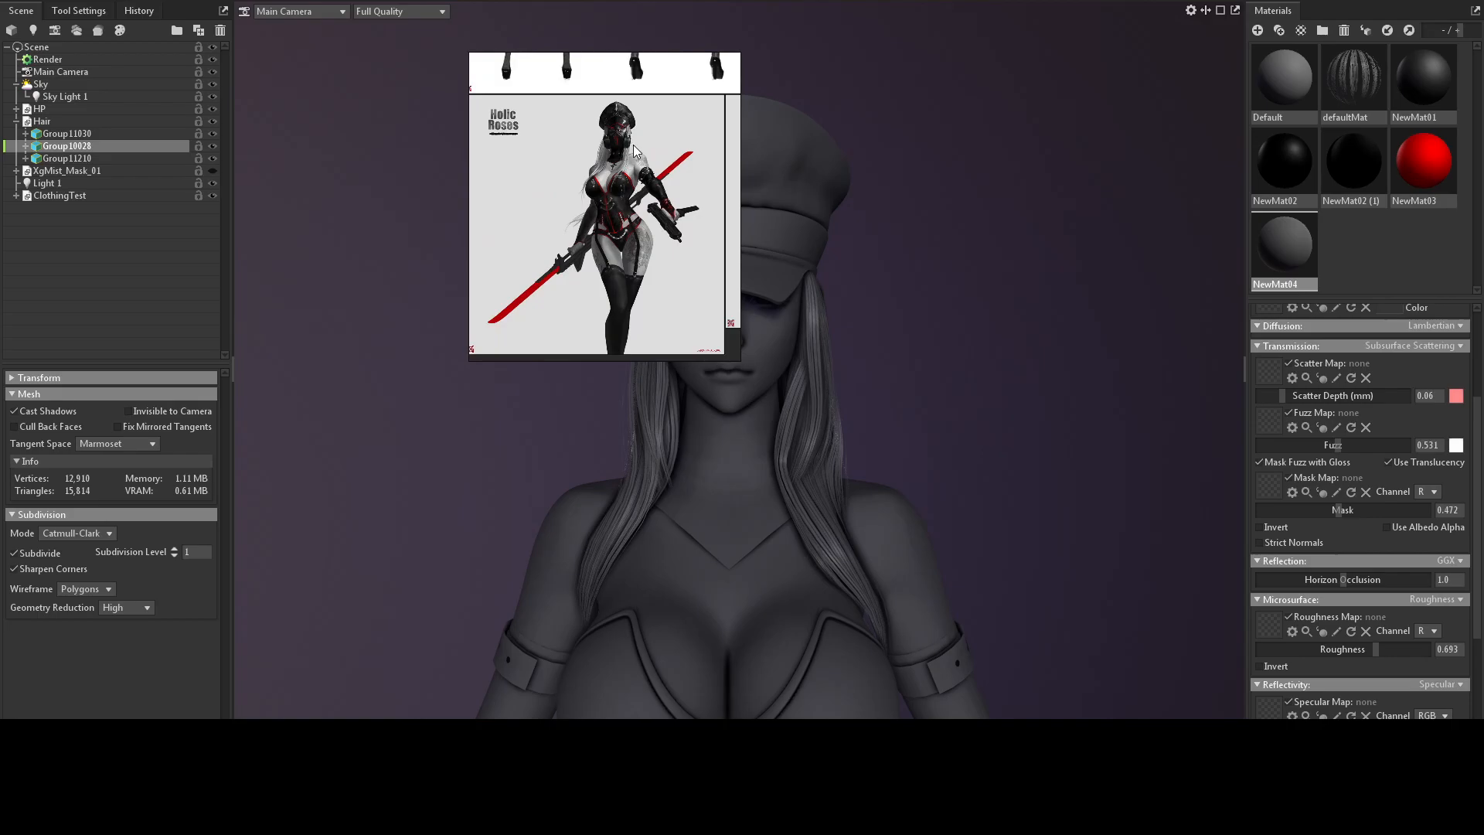
{"action": "scroll", "coordinate": [650, 157], "scroll_direction": "up", "scroll_amount": 2}
{"action": "mouse_move", "coordinate": [641, 192]}
{"action": "middle_mouse_down"}
{"action": "mouse_move", "coordinate": [647, 176]}
{"action": "mouse_move", "coordinate": [634, 175]}
{"action": "middle_mouse_up"}
{"action": "scroll", "coordinate": [628, 160], "scroll_direction": "down", "scroll_amount": 1}
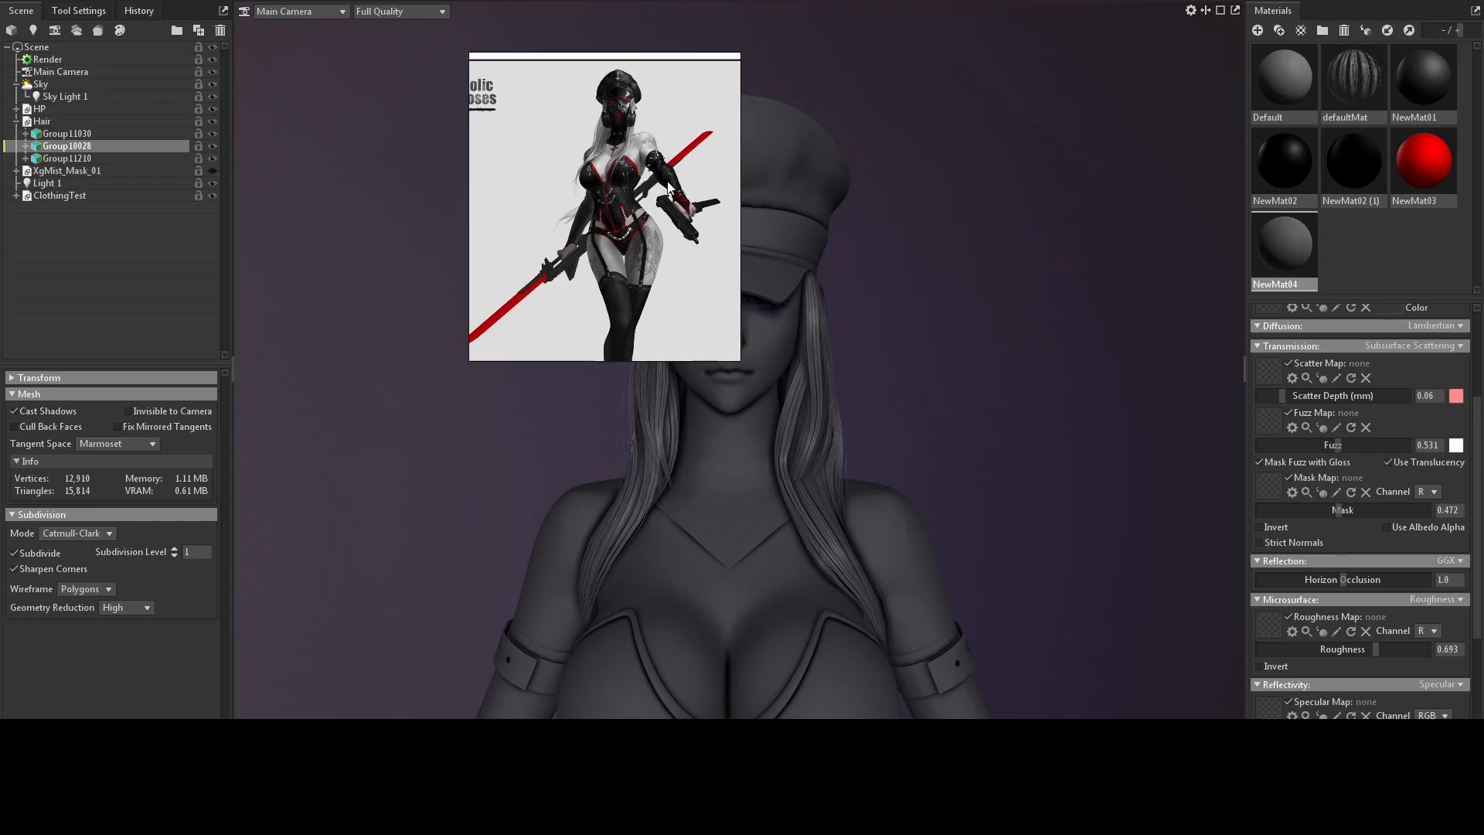
Show the XgMist_Mask_01 mesh and move the reference image off the character's face.
{"action": "left_click", "coordinate": [214, 173]}
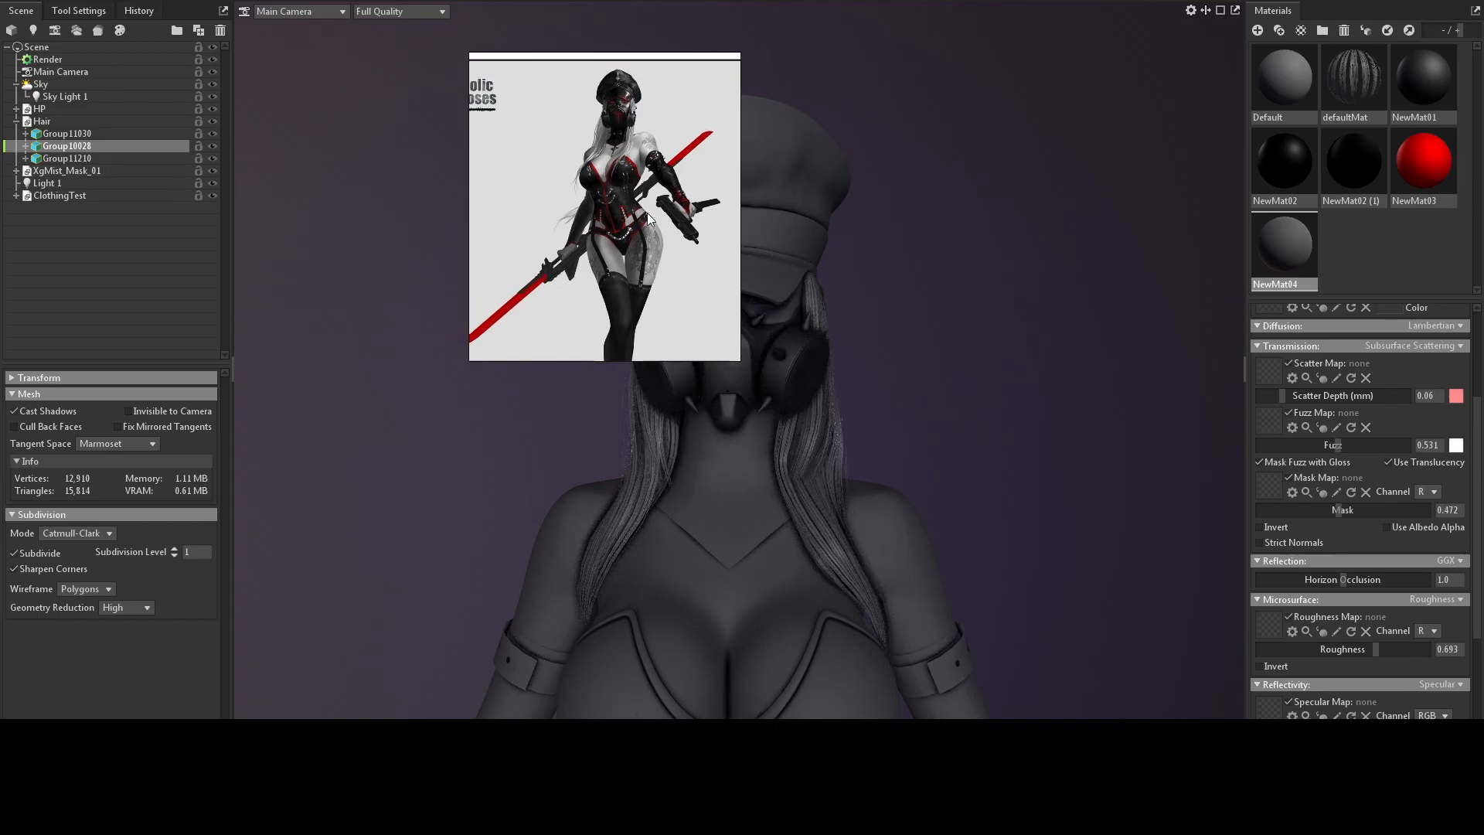
{"action": "right_click_drag", "start_coordinate": [646, 214], "coordinate": [388, 157]}
{"action": "left_click", "coordinate": [864, 277]}
{"action": "left_click_drag", "start_coordinate": [817, 280], "coordinate": [803, 281], "text": "alt"}
{"action": "scroll", "coordinate": [785, 374], "scroll_direction": "up", "scroll_amount": 2}
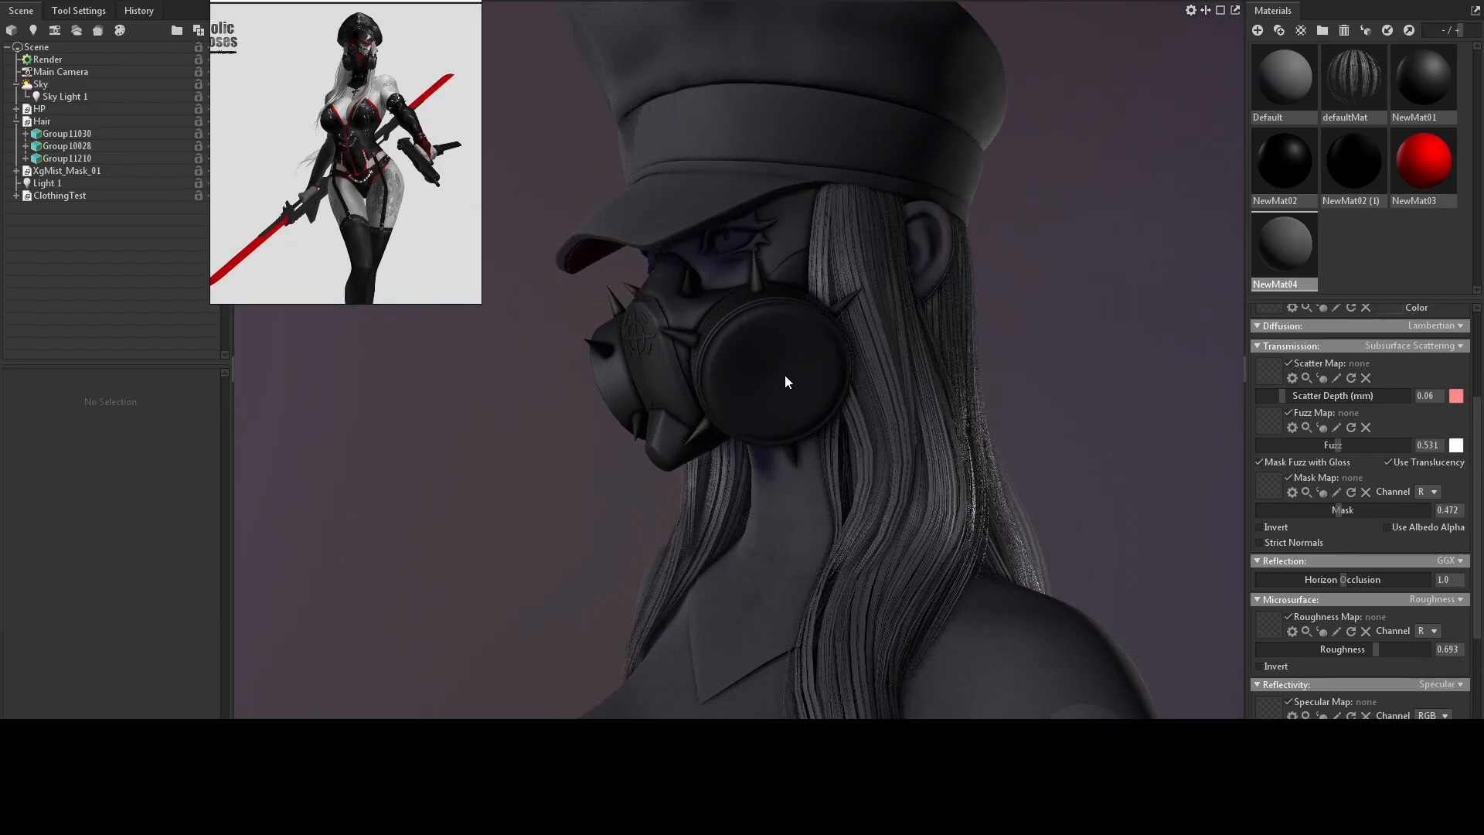
Temporarily hide the HP and Hair groups to examine the isolated gas mask, and restore their visibility.
{"action": "left_click", "coordinate": [40, 109]}
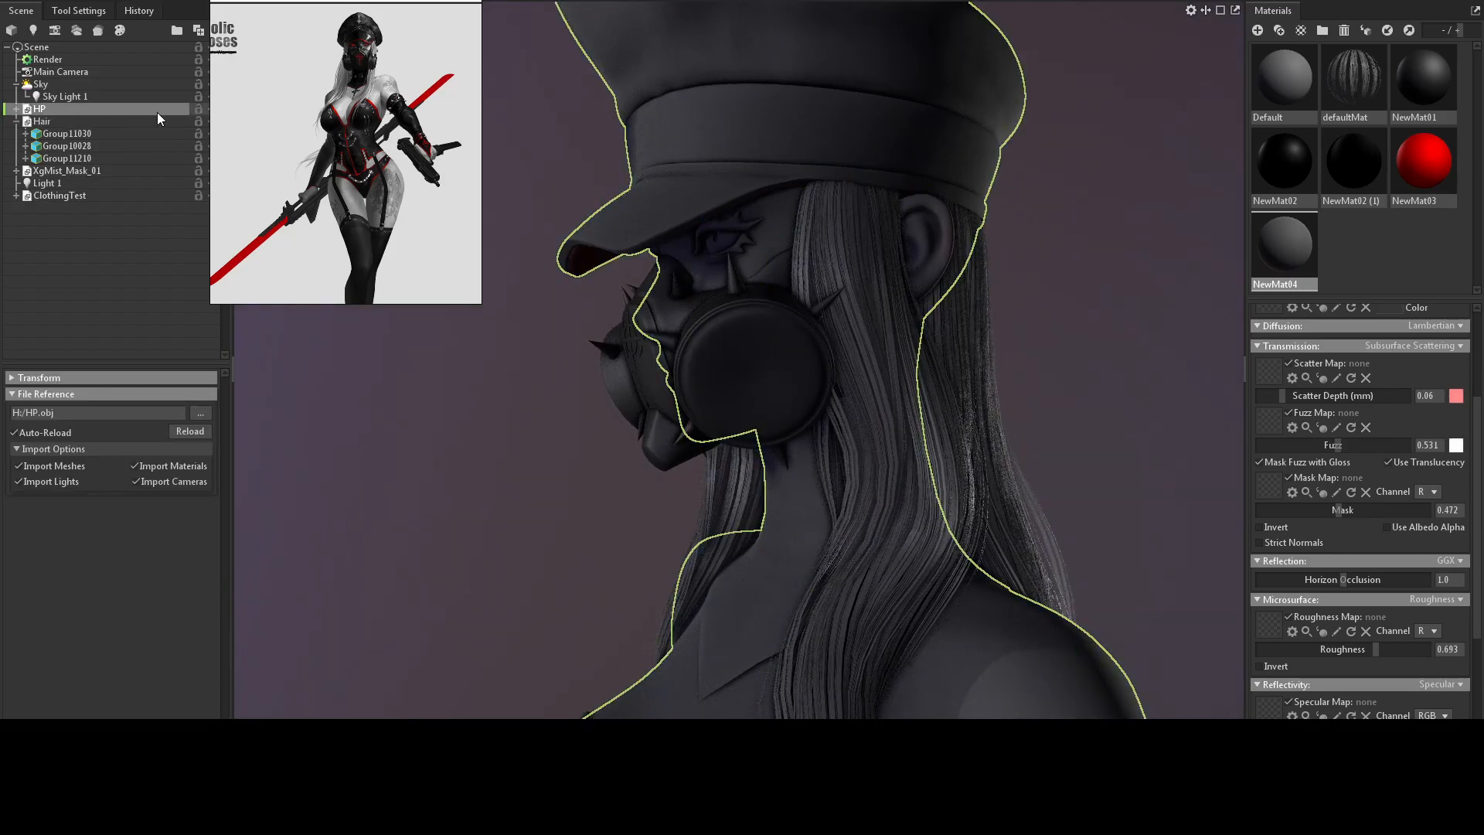
{"action": "left_click", "coordinate": [212, 109]}
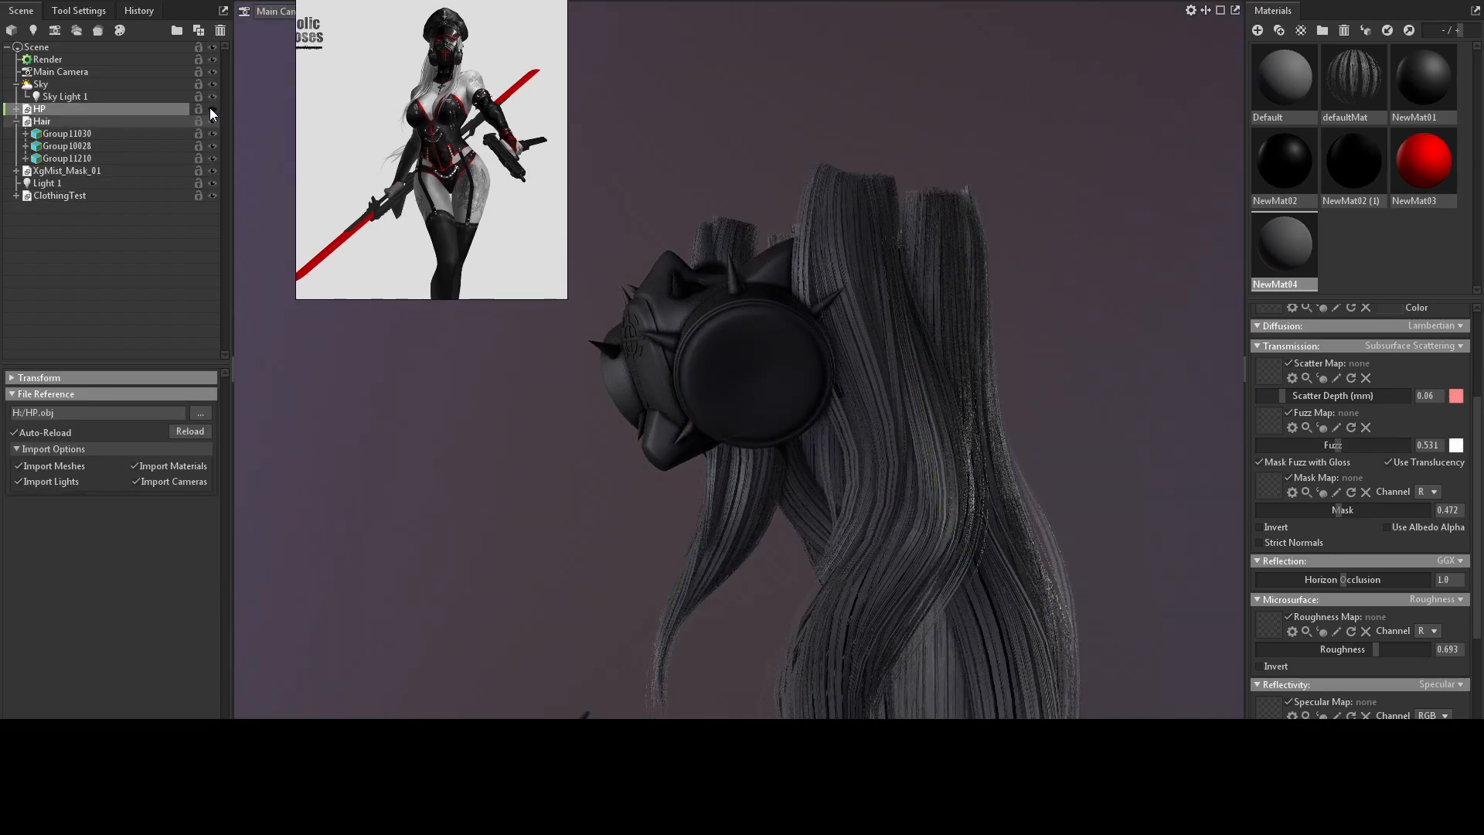
{"action": "left_click", "coordinate": [212, 122]}
{"action": "left_click_drag", "start_coordinate": [873, 203], "coordinate": [700, 206]}
{"action": "right_click_drag", "start_coordinate": [700, 207], "coordinate": [953, 229]}
{"action": "left_click_drag", "start_coordinate": [953, 229], "coordinate": [731, 188]}
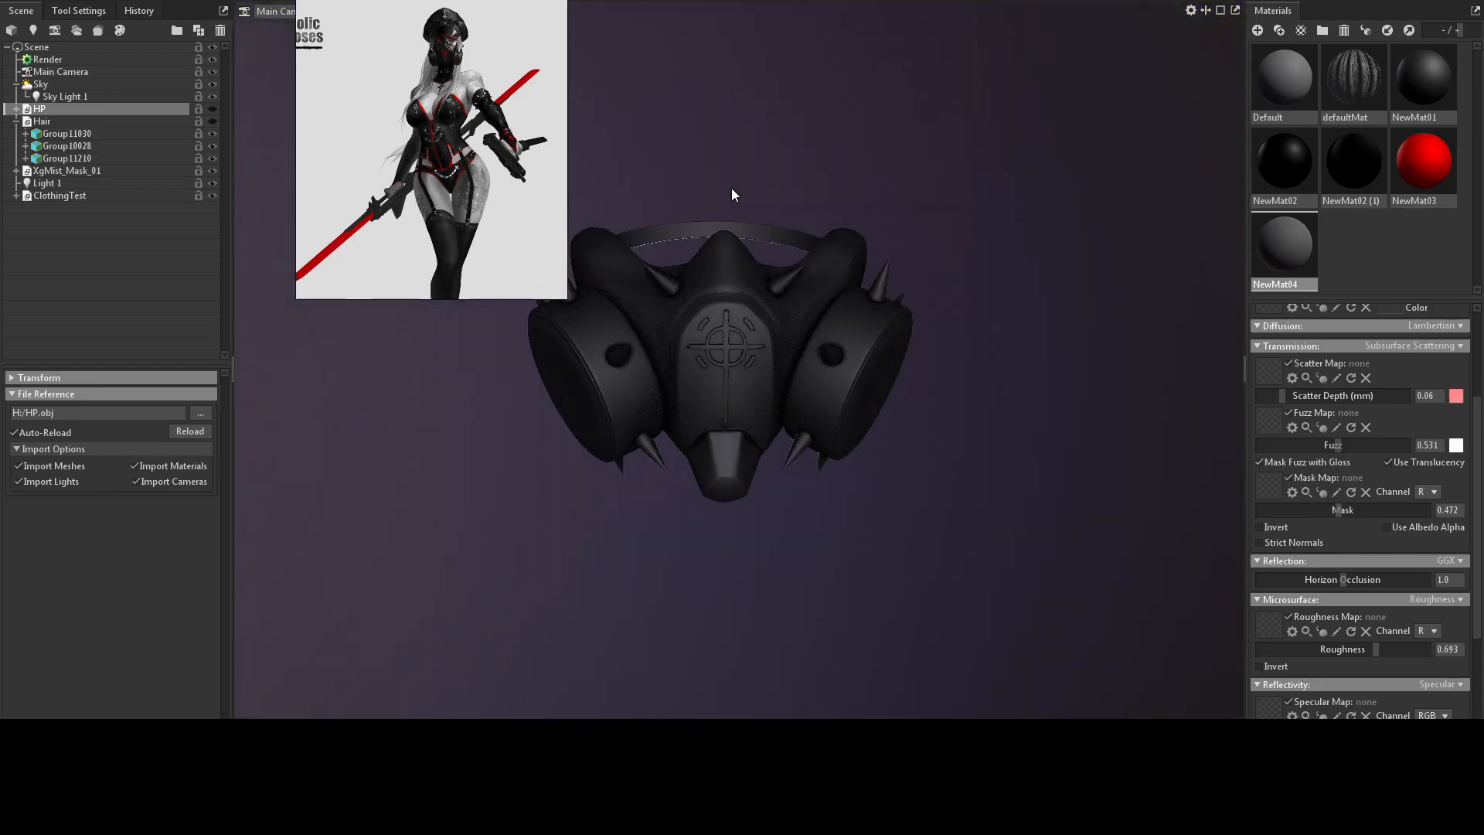
{"action": "left_click", "coordinate": [212, 121]}
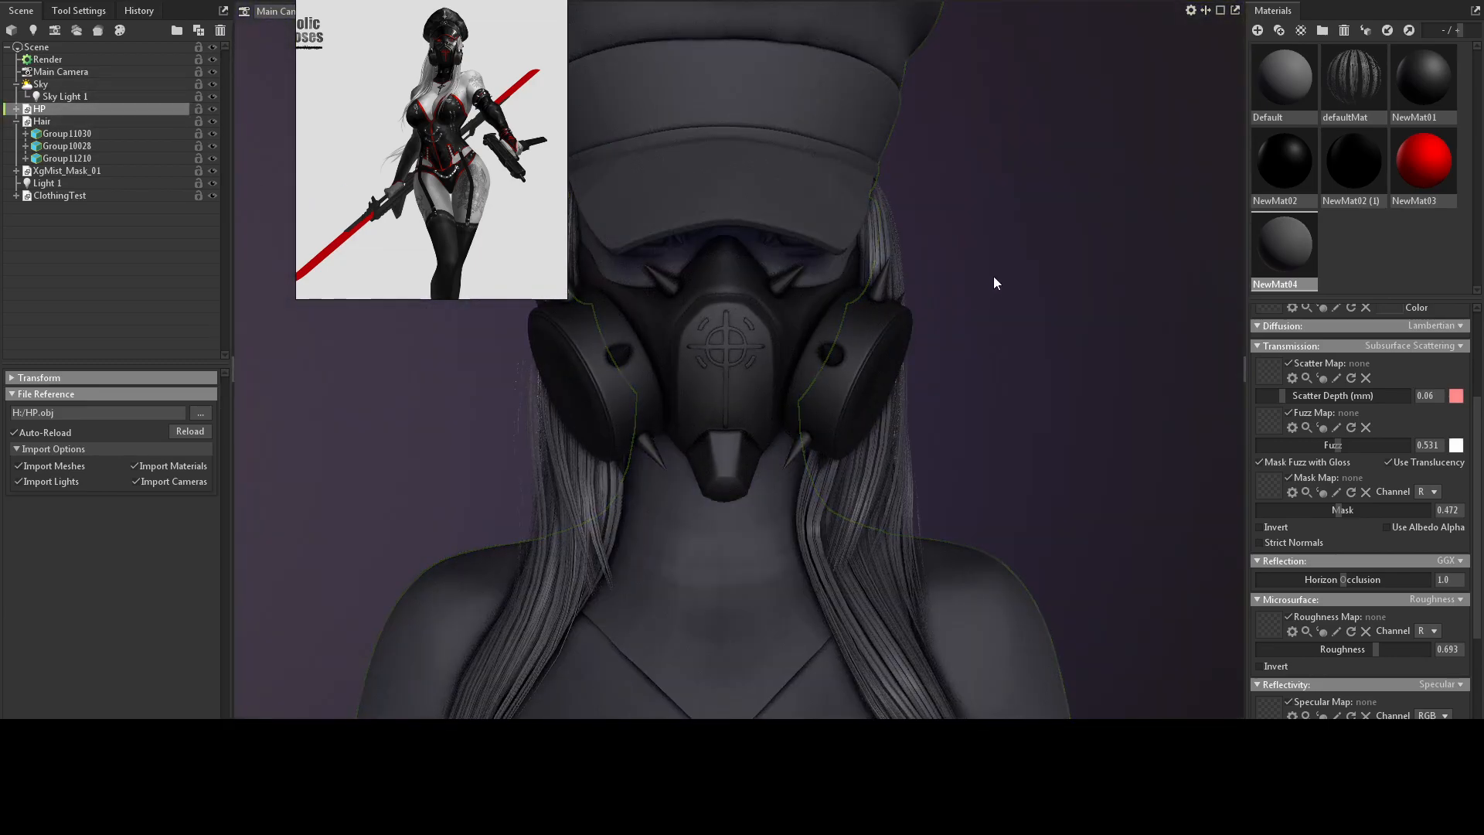
Examine the masked character from head to full body at several angles, comparing it with the reference image.
{"action": "left_click", "coordinate": [994, 273]}
{"action": "right_click_drag", "start_coordinate": [993, 274], "coordinate": [933, 165]}
{"action": "left_click_drag", "start_coordinate": [933, 165], "coordinate": [954, 397]}
{"action": "middle_click_drag", "start_coordinate": [954, 397], "coordinate": [923, 206]}
{"action": "left_click_drag", "start_coordinate": [937, 204], "coordinate": [776, 224]}
{"action": "right_click_drag", "start_coordinate": [776, 224], "coordinate": [785, 322]}
{"action": "left_click_drag", "start_coordinate": [785, 322], "coordinate": [791, 370]}
{"action": "left_click_drag", "start_coordinate": [997, 97], "coordinate": [929, 188]}
{"action": "right_click_drag", "start_coordinate": [929, 188], "coordinate": [868, 124]}
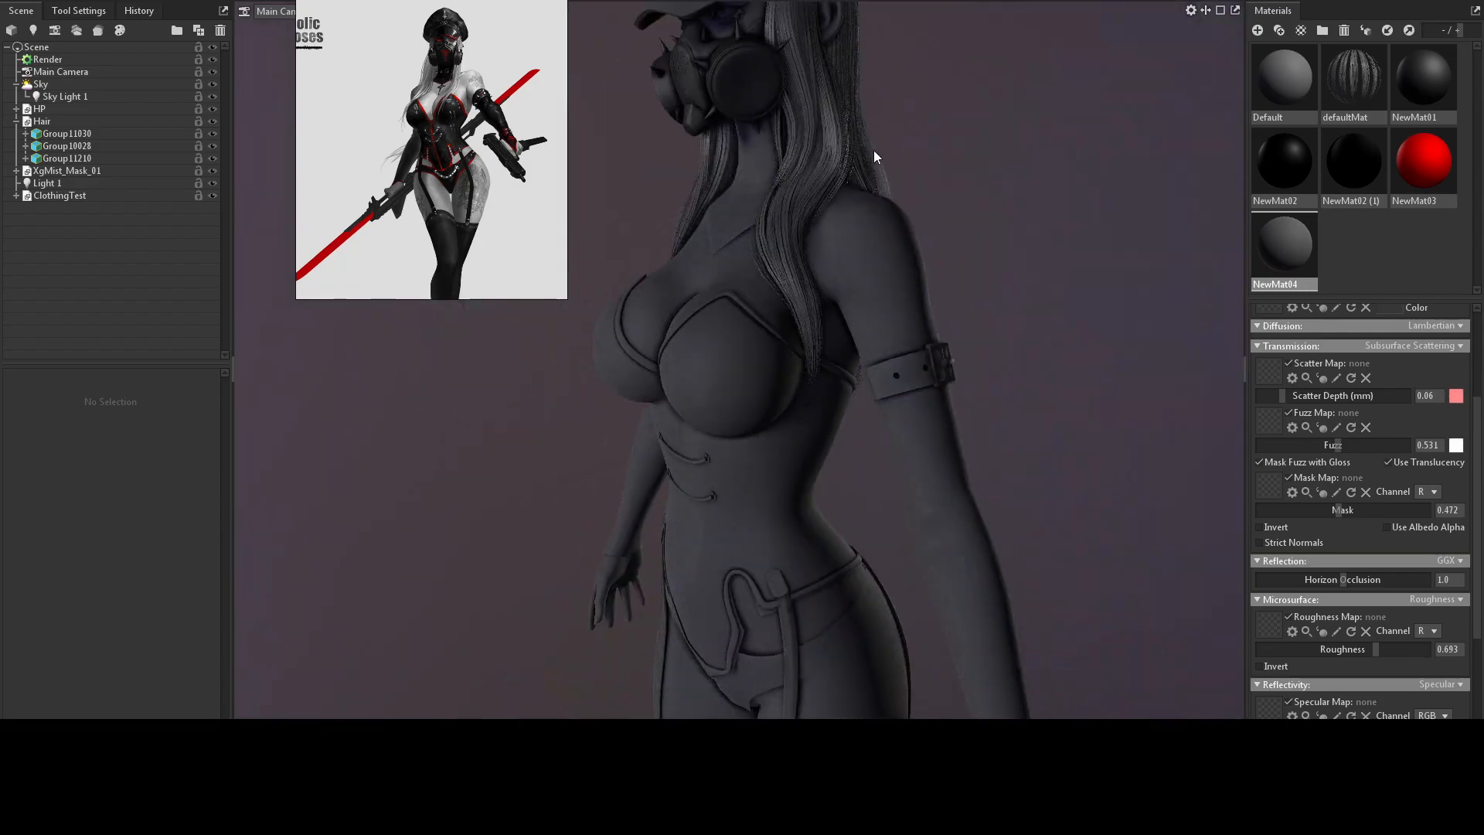
{"action": "left_click_drag", "start_coordinate": [869, 124], "coordinate": [827, 291]}
{"action": "left_click_drag", "start_coordinate": [863, 550], "coordinate": [953, 399]}
{"action": "middle_click_drag", "start_coordinate": [902, 276], "coordinate": [903, 299]}
{"action": "right_click_drag", "start_coordinate": [903, 300], "coordinate": [905, 259]}
{"action": "left_click_drag", "start_coordinate": [906, 259], "coordinate": [393, 155]}
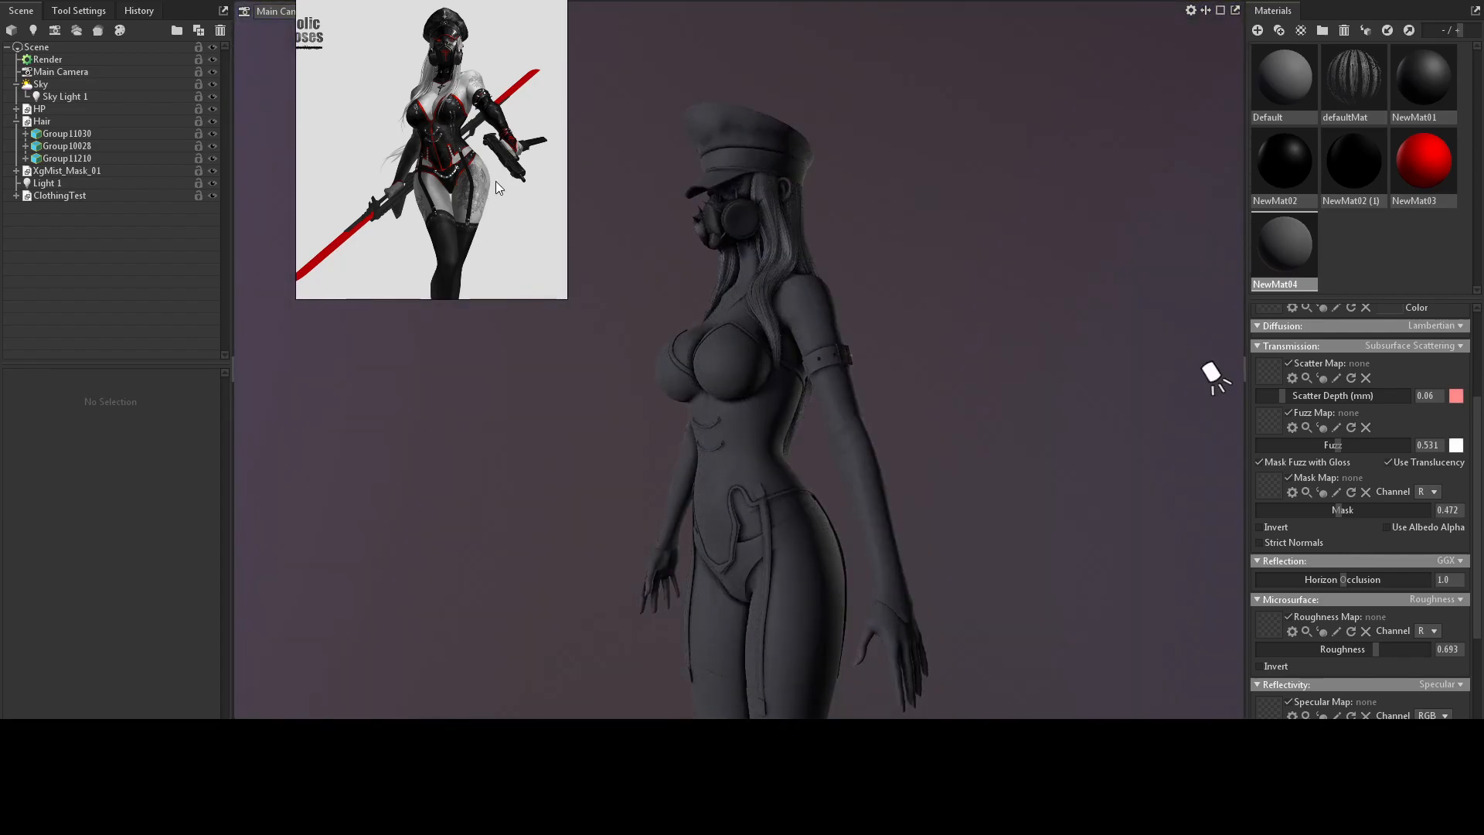
{"action": "left_click_drag", "start_coordinate": [745, 290], "coordinate": [892, 267]}
{"action": "right_click_drag", "start_coordinate": [893, 267], "coordinate": [827, 290]}
{"action": "middle_click_drag", "start_coordinate": [827, 290], "coordinate": [841, 396]}
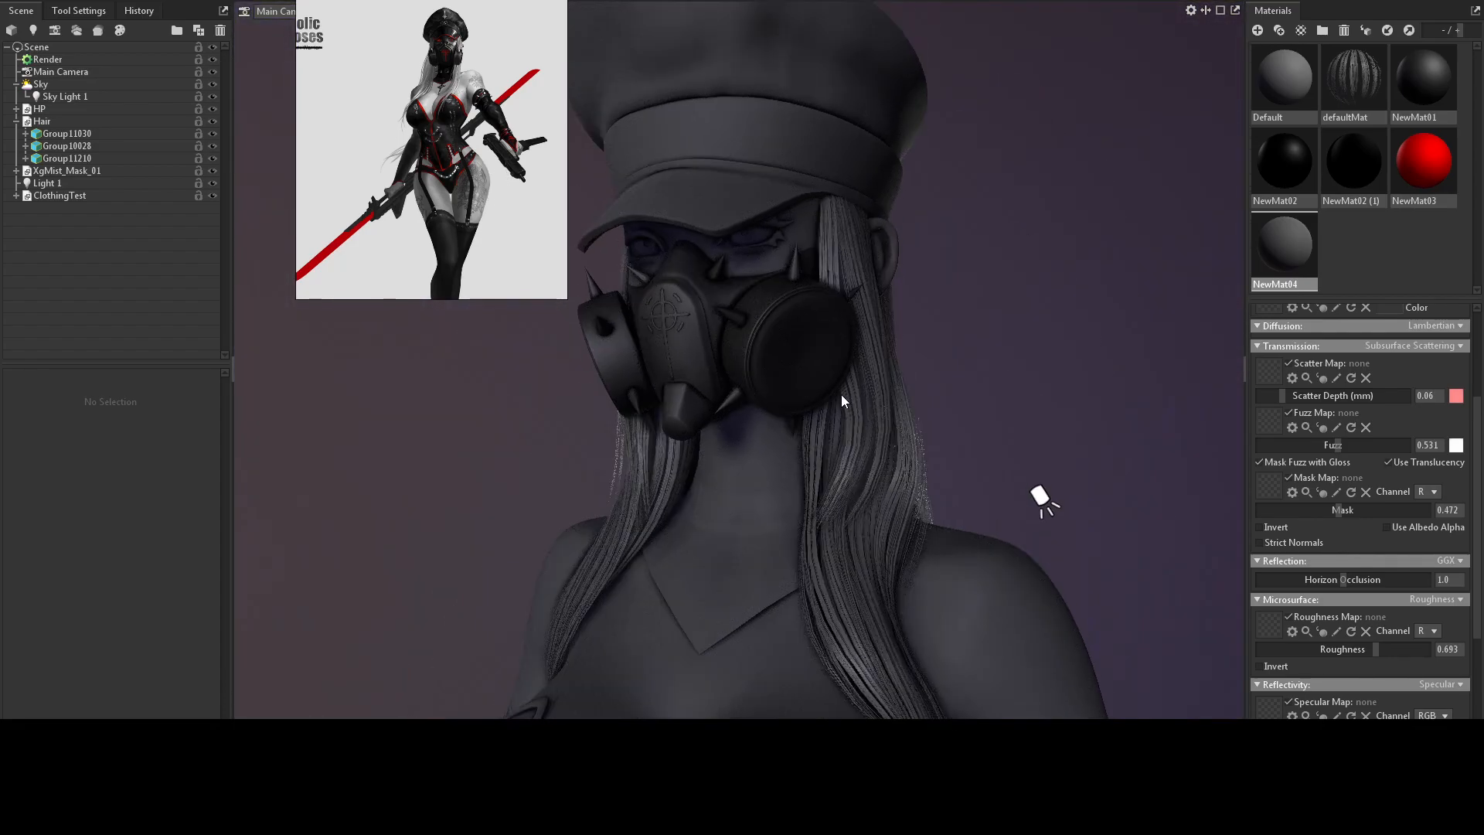
{"action": "left_click_drag", "start_coordinate": [841, 396], "coordinate": [814, 377]}
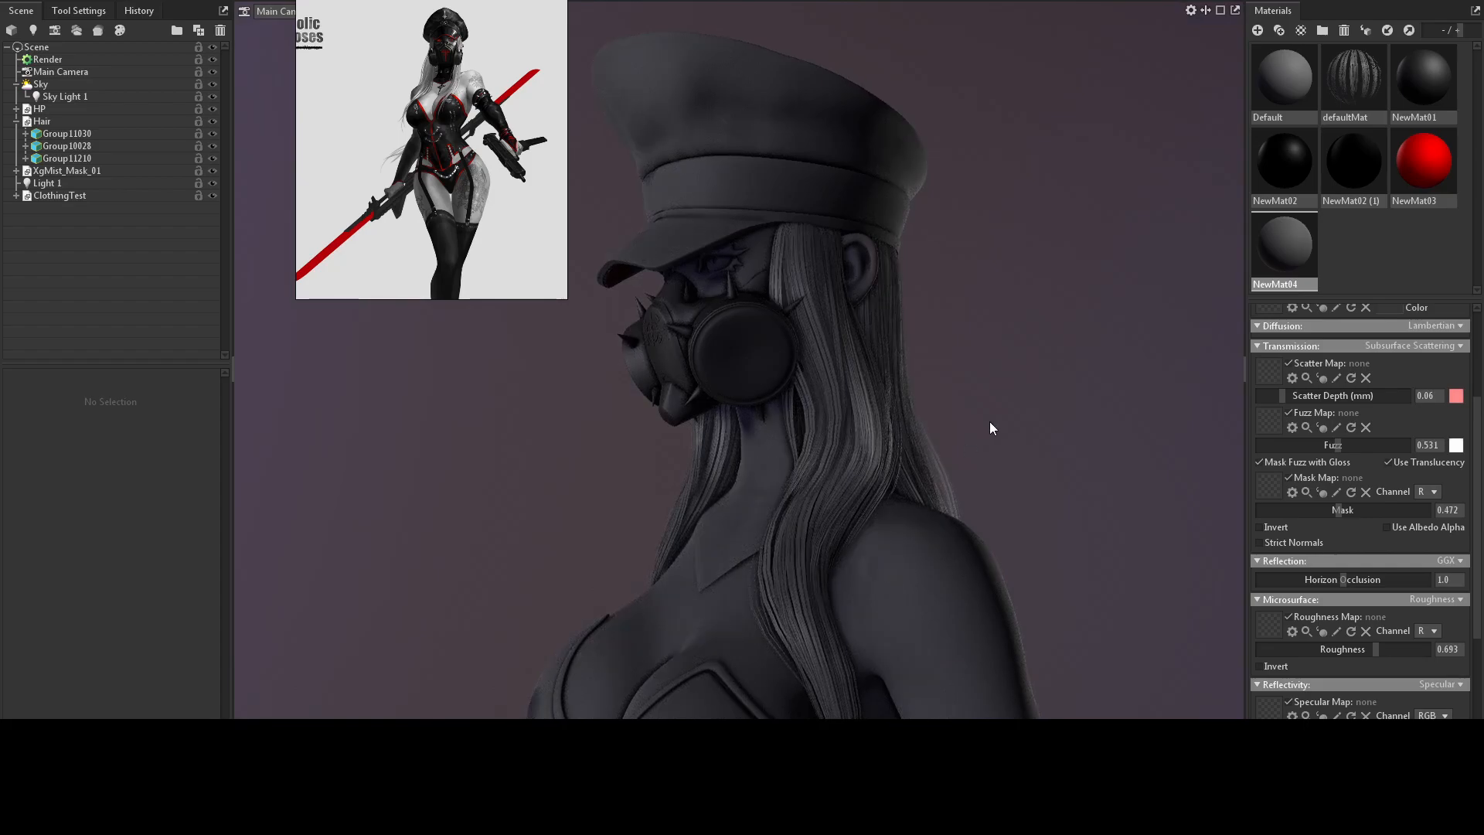
Examine the character's gas mask and hair from the side around to the front.
{"action": "left_click_drag", "start_coordinate": [1009, 401], "coordinate": [1000, 431]}
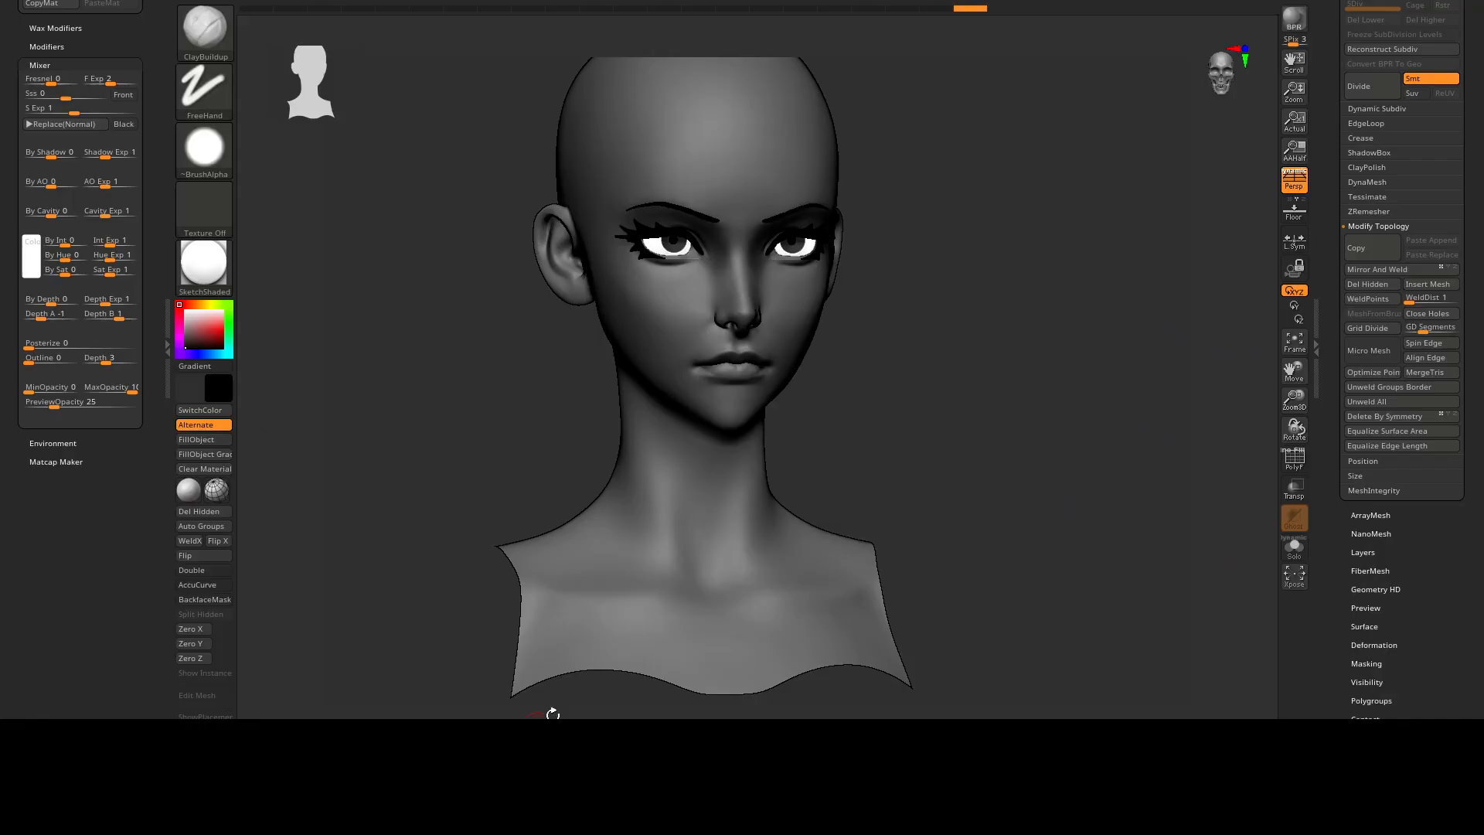
{"action": "left_click_drag", "start_coordinate": [950, 275], "coordinate": [951, 347]}
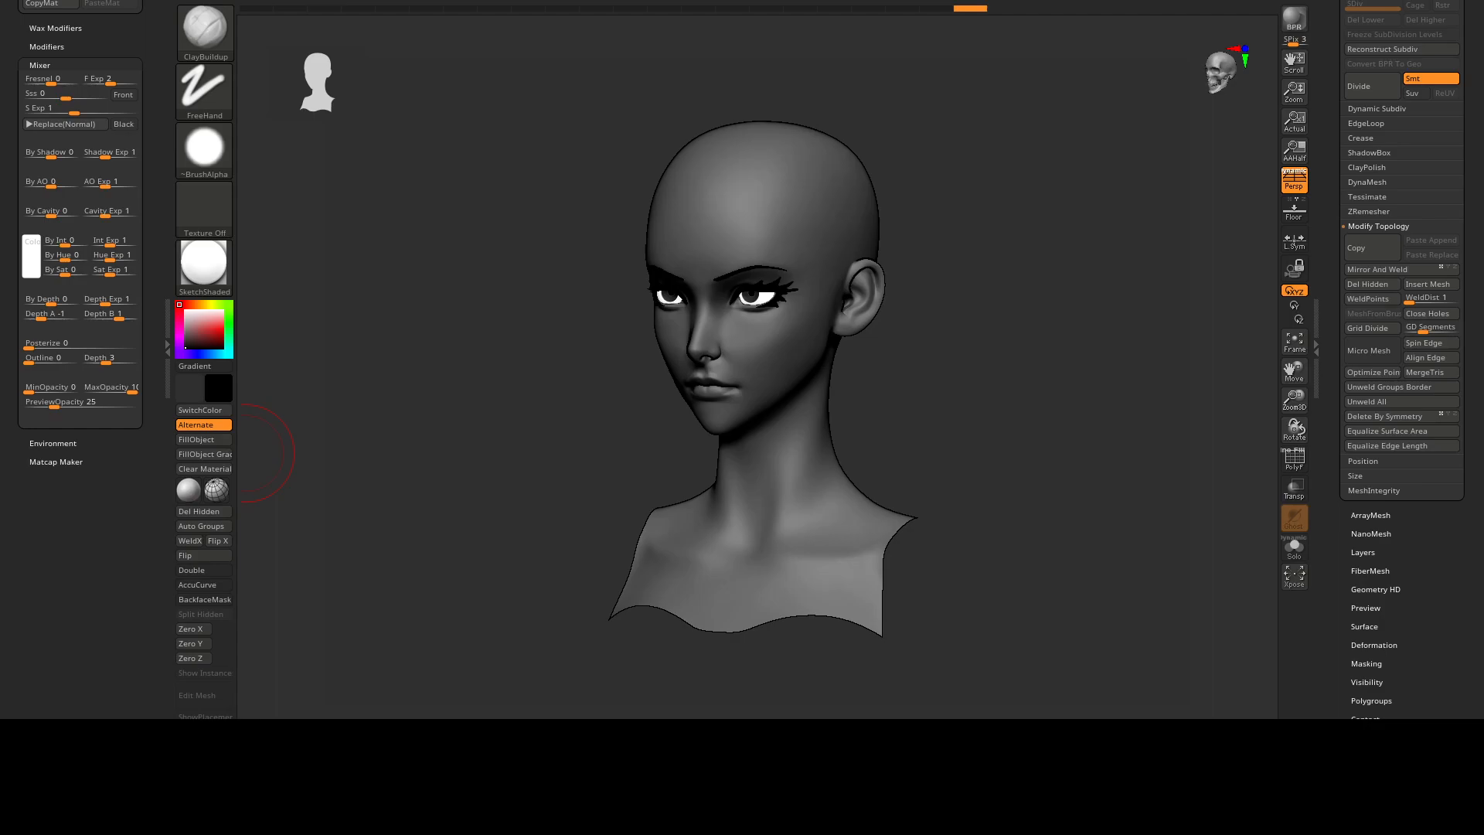
View the Hair.bmp strand texture over the bald head bust in ZBrush and close the image.
{"action": "left_click_drag", "start_coordinate": [584, 172], "coordinate": [782, 78]}
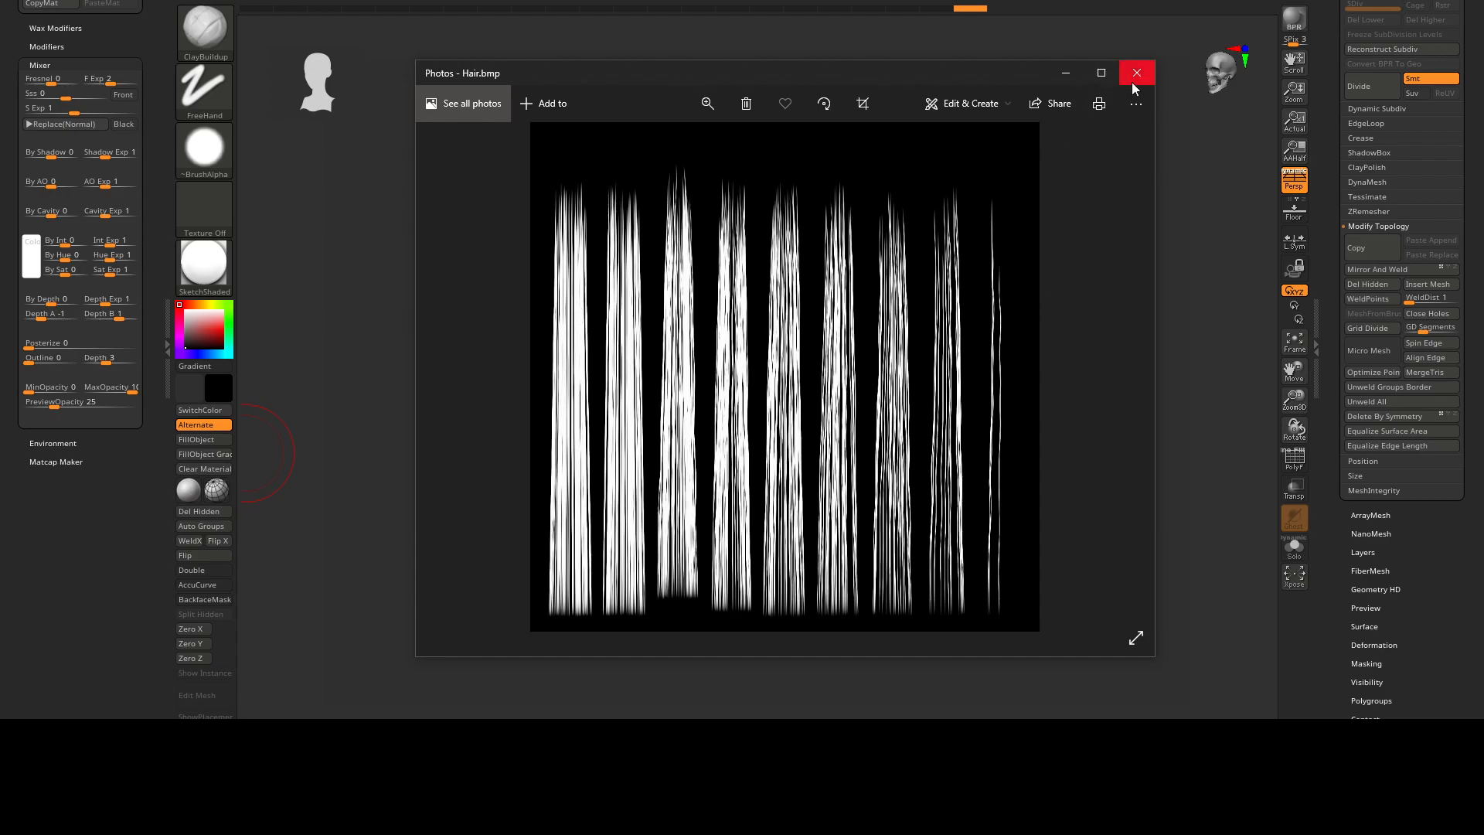
{"action": "left_click_drag", "start_coordinate": [1066, 78], "coordinate": [982, 60]}
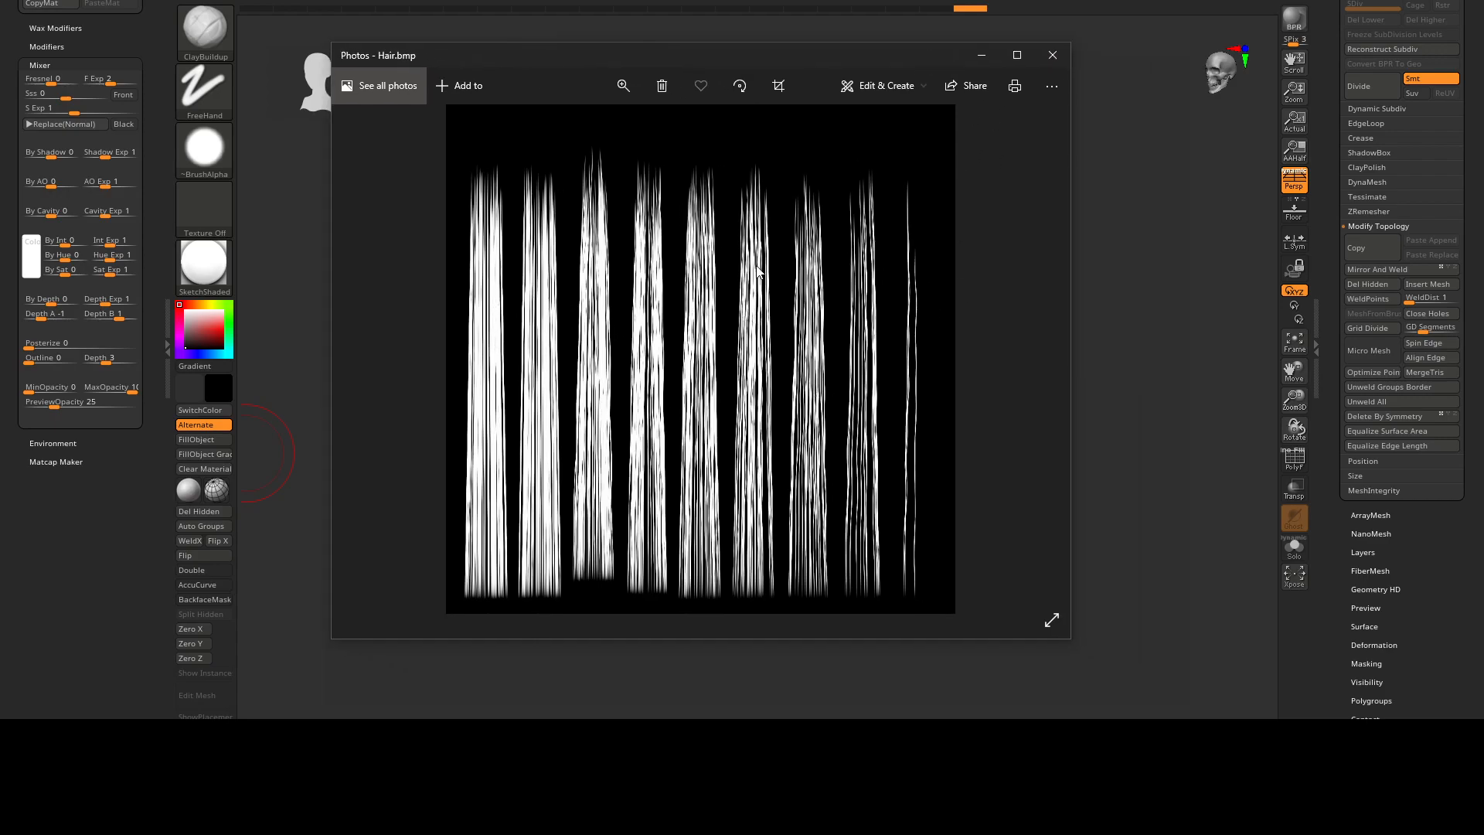
{"action": "left_click", "coordinate": [1041, 66]}
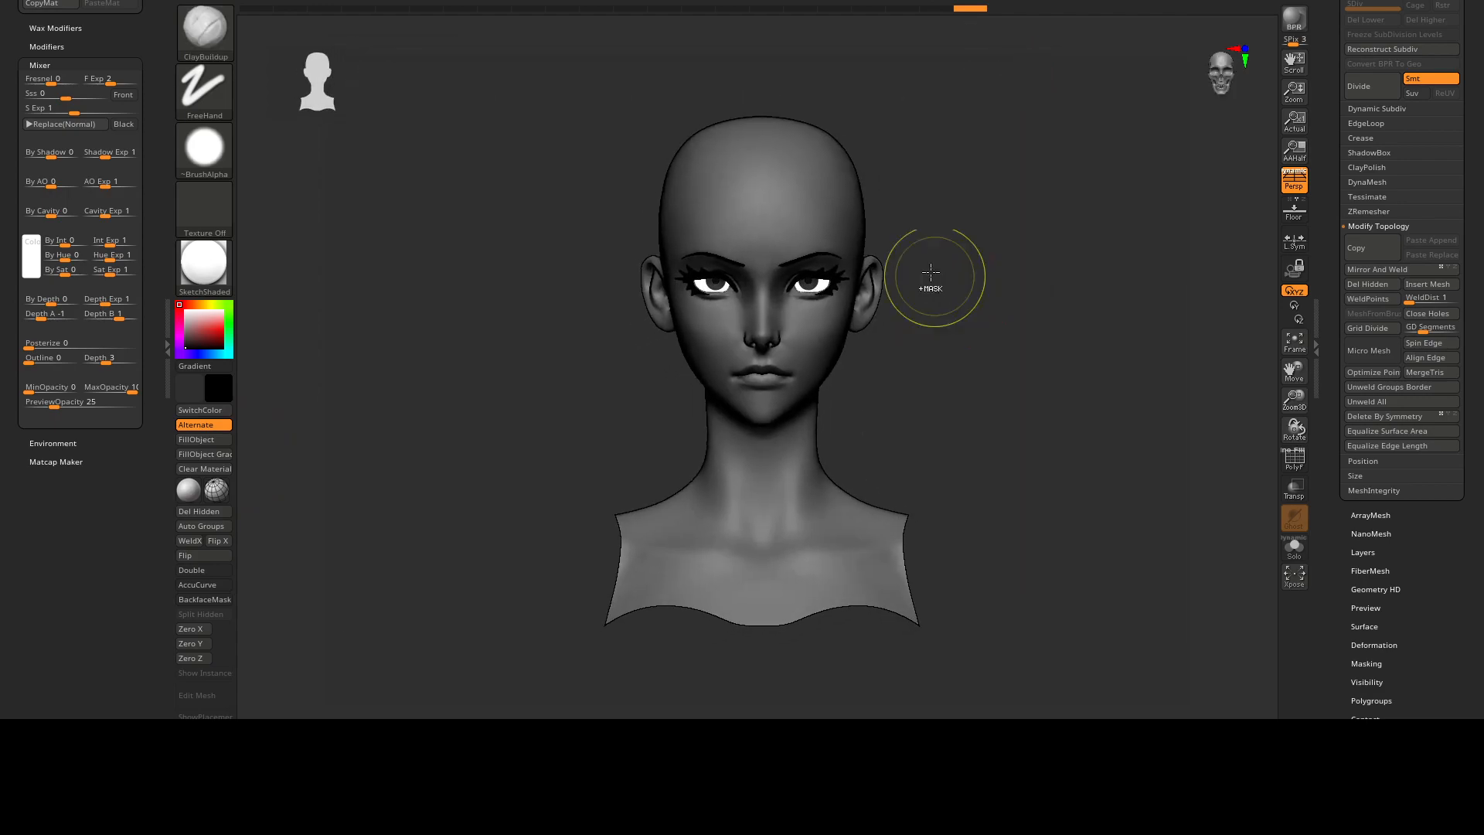
Replace the head bust on the canvas with the Plane3D primitive.
{"action": "left_click_drag", "start_coordinate": [1333, 147], "coordinate": [1332, 334]}
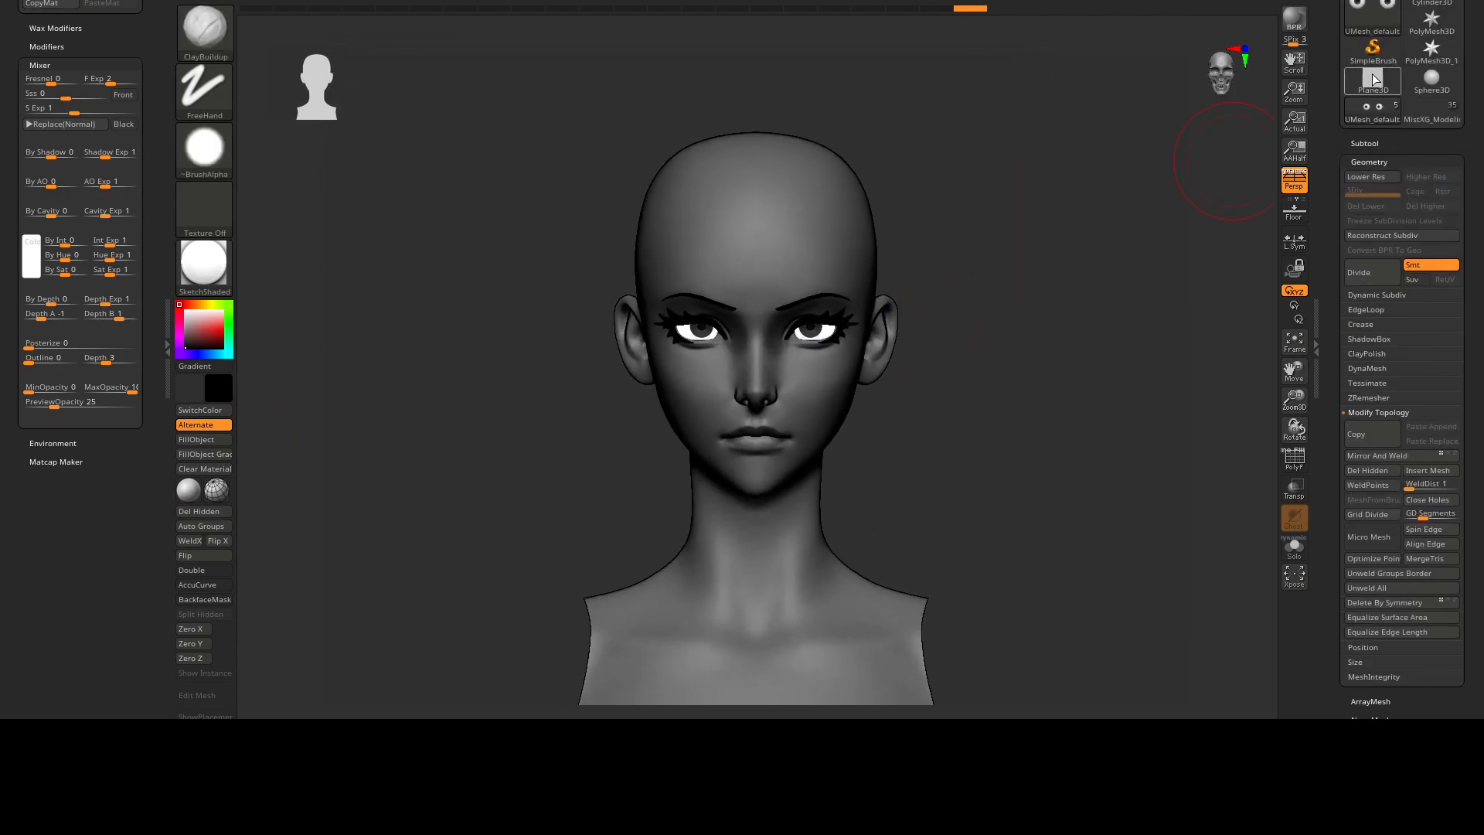
{"action": "left_click", "coordinate": [1370, 81]}
{"action": "left_click_drag", "start_coordinate": [966, 330], "coordinate": [949, 107], "text": "alt"}
{"action": "right_click_drag", "start_coordinate": [949, 108], "coordinate": [947, 43], "text": "alt"}
{"action": "right_click_drag", "start_coordinate": [970, 448], "coordinate": [862, 184], "text": "ctrl"}
{"action": "right_click_drag", "start_coordinate": [1005, 425], "coordinate": [904, 231], "text": "ctrl"}
{"action": "right_click_drag", "start_coordinate": [994, 316], "coordinate": [857, 340], "text": "alt"}
{"action": "right_click_drag", "start_coordinate": [902, 279], "coordinate": [871, 255], "text": "alt"}
{"action": "key", "text": "shift+f"}
{"action": "right_click_drag", "start_coordinate": [794, 298], "coordinate": [294, 245], "text": "alt"}
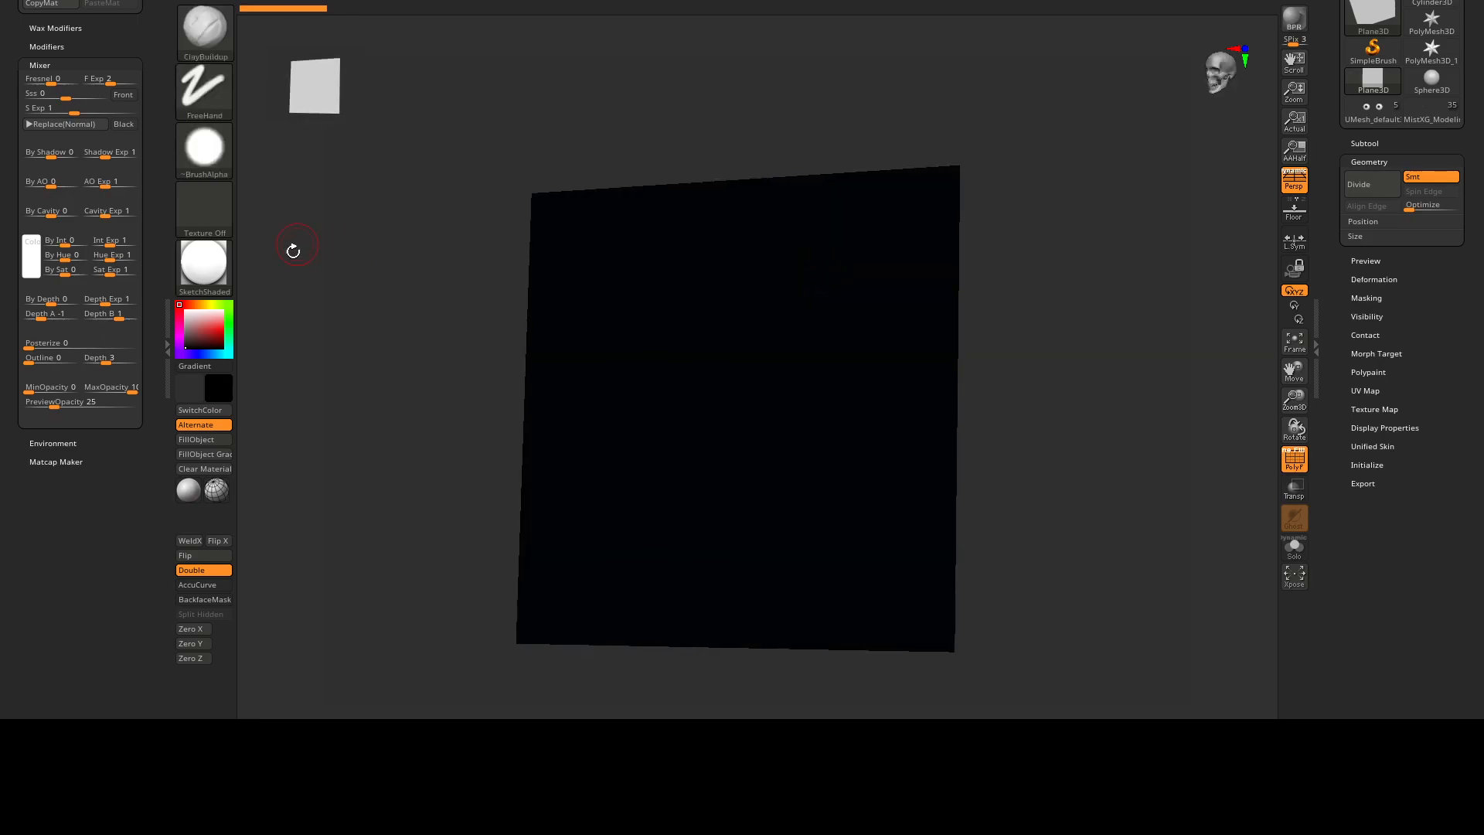
Set the plane's colour to white and apply BasicMaterial, with the polygon wireframe off.
{"action": "left_click", "coordinate": [221, 268]}
{"action": "left_click", "coordinate": [383, 276]}
{"action": "left_click", "coordinate": [187, 311]}
{"action": "right_click_drag", "start_coordinate": [610, 321], "coordinate": [726, 331], "text": "shift"}
{"action": "key", "text": "shift+f"}
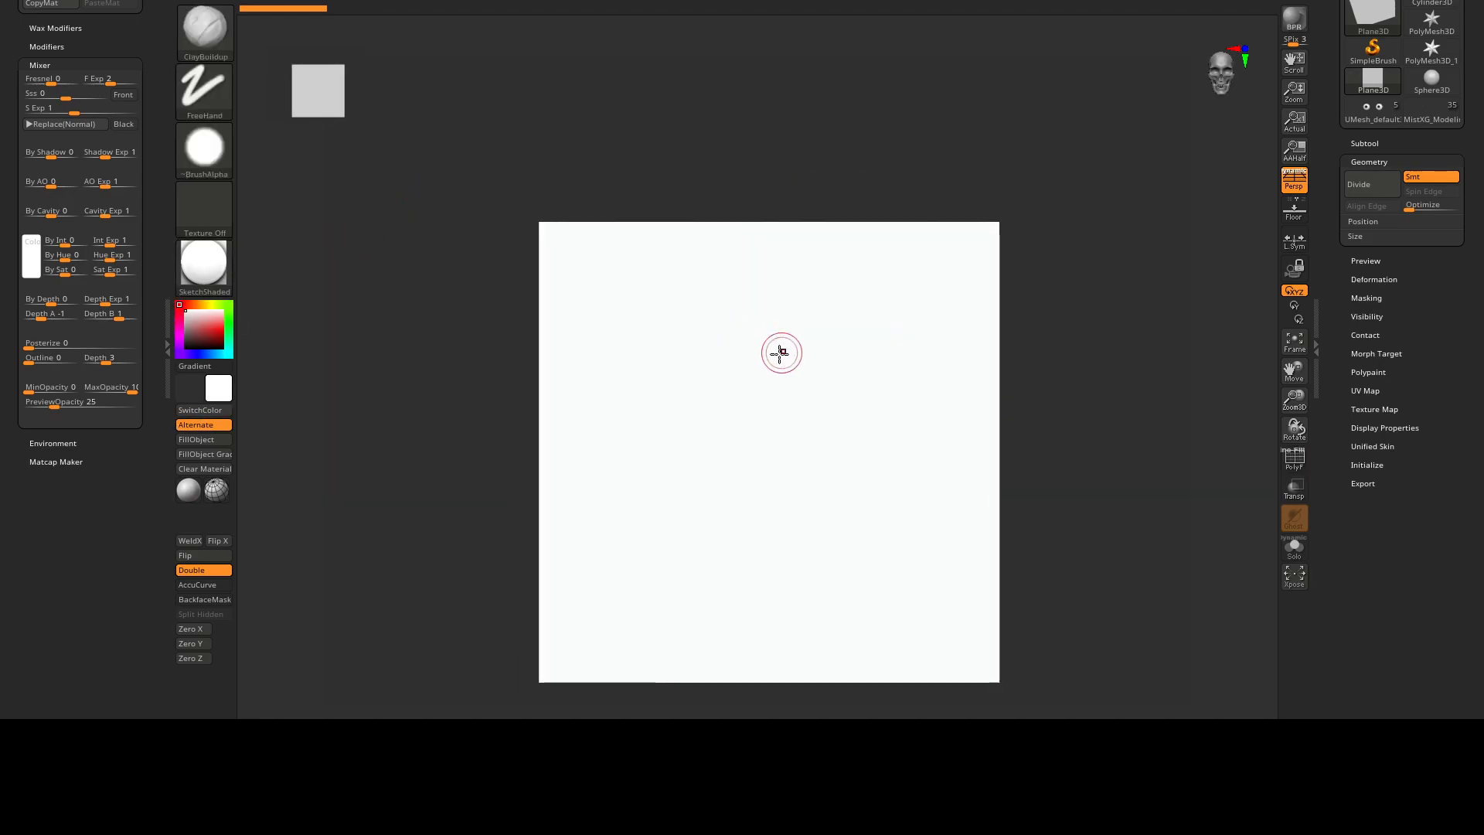
{"action": "left_click", "coordinate": [215, 273]}
{"action": "left_click", "coordinate": [400, 541]}
{"action": "right_click_drag", "start_coordinate": [706, 474], "coordinate": [671, 389], "text": "alt"}
{"action": "right_click_drag", "start_coordinate": [671, 389], "coordinate": [814, 396]}
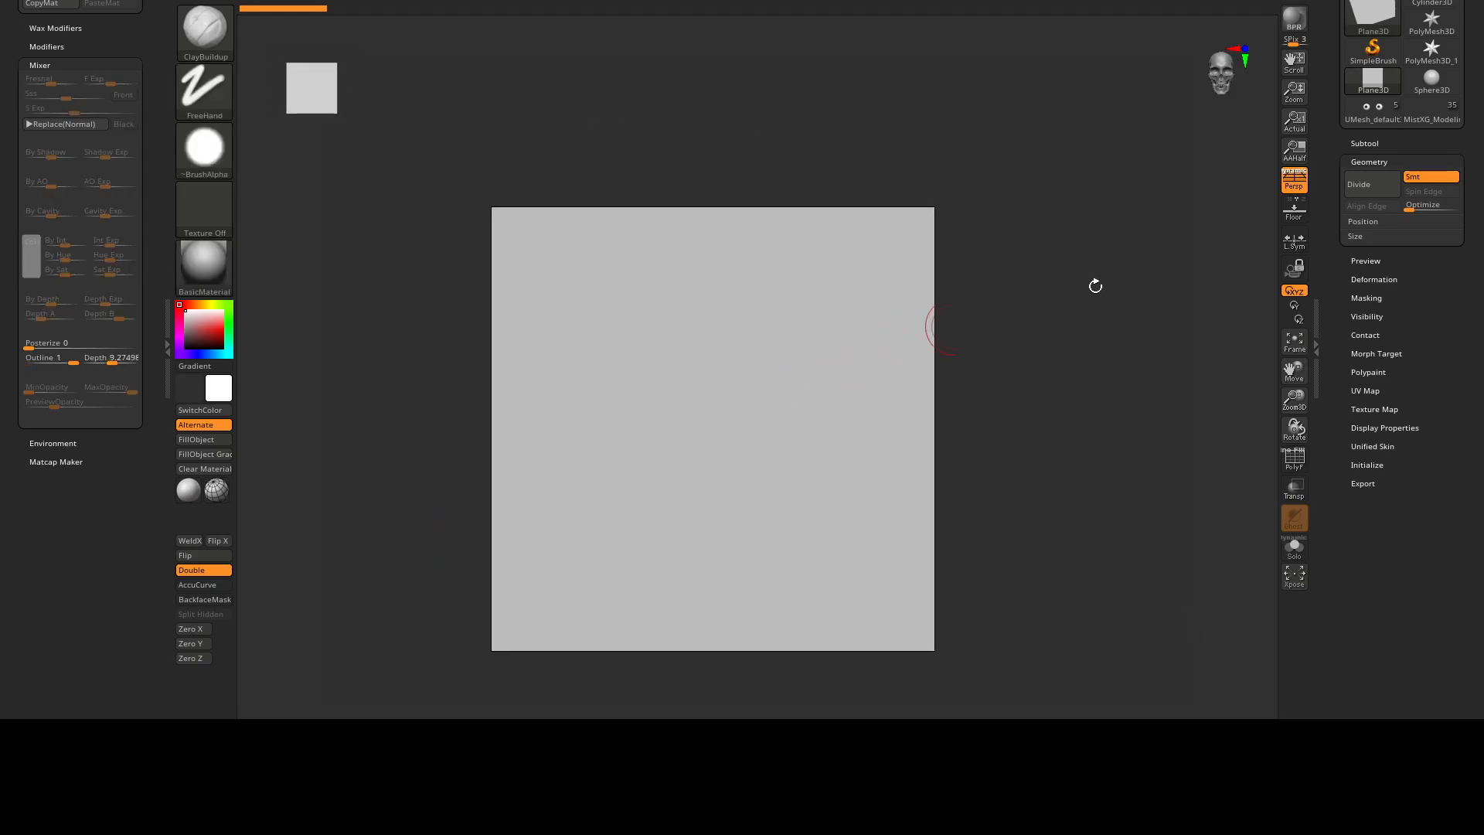
Convert the Plane3D primitive into an editable PolyMesh3D.
{"action": "left_click", "coordinate": [1371, 143]}
{"action": "key", "text": "w"}
{"action": "right_click_drag", "start_coordinate": [917, 361], "coordinate": [779, 319], "text": "alt"}
{"action": "scroll", "coordinate": [1327, 61], "scroll_direction": "up", "scroll_amount": 3}
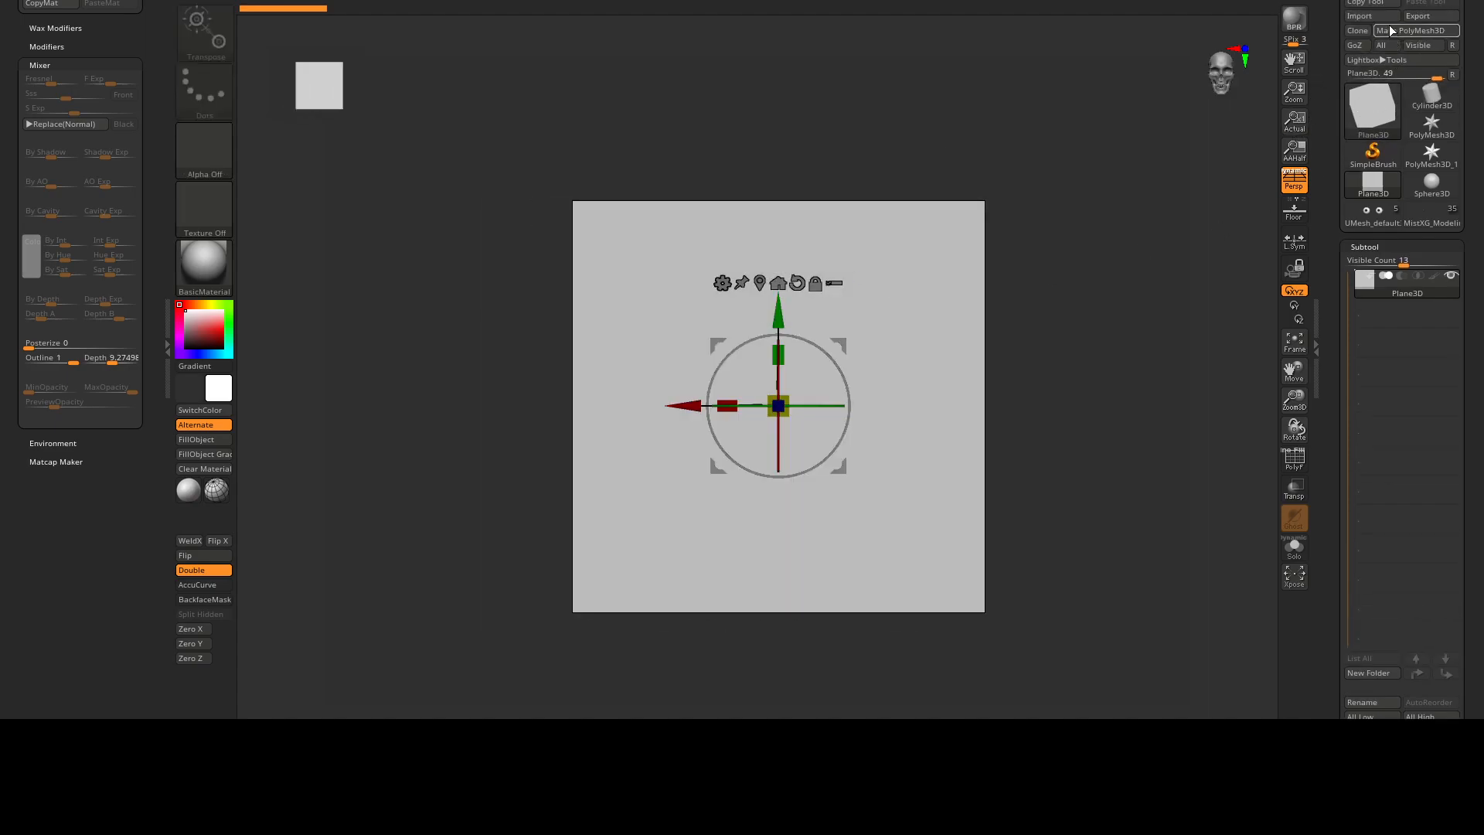
{"action": "left_click", "coordinate": [1390, 40]}
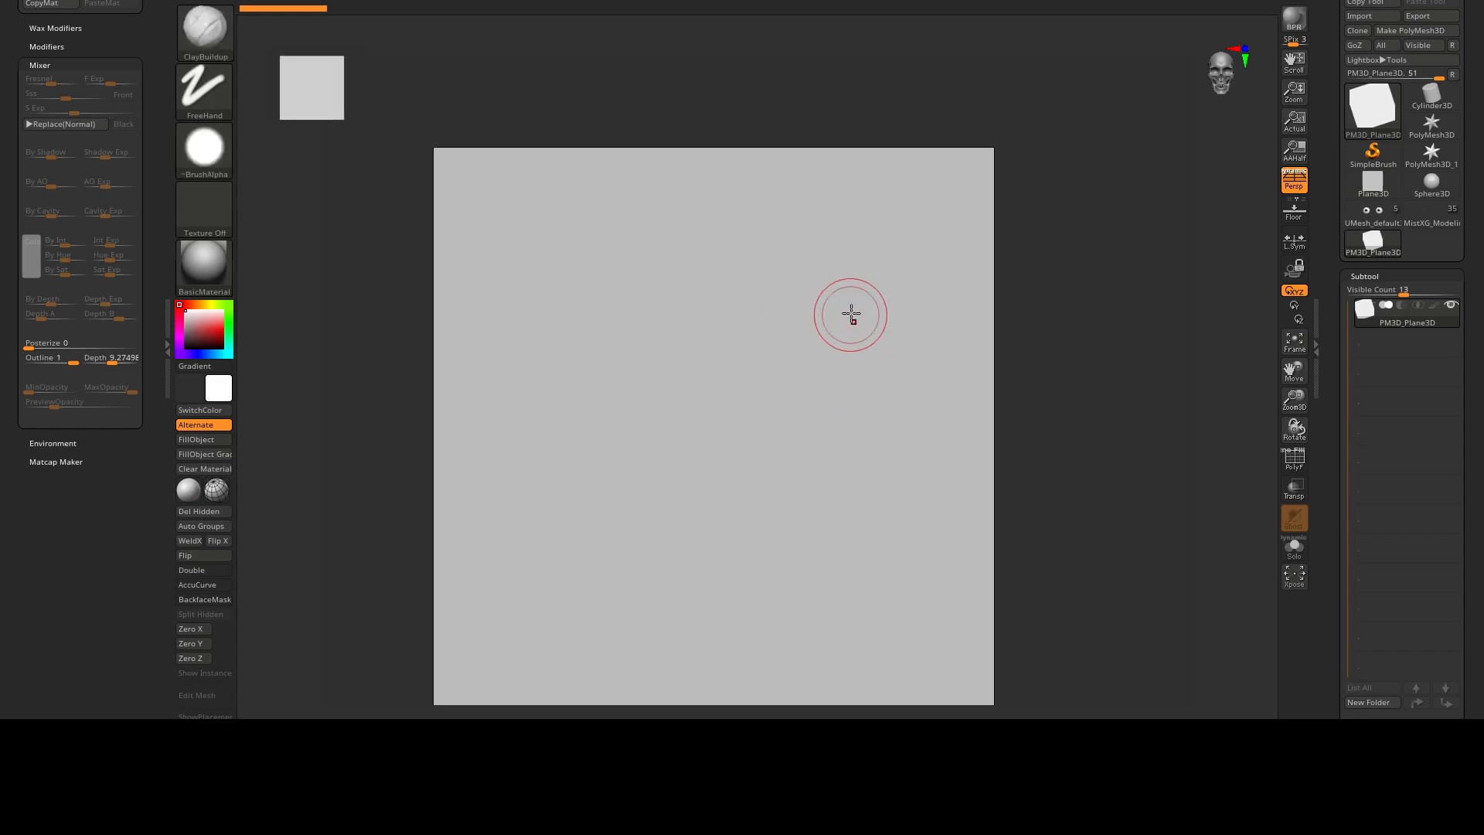
Replace the plane with a Cylinder 3D through the gizmo's transform types and display its polygon wireframe.
{"action": "left_click", "coordinate": [637, 279]}
{"action": "left_click", "coordinate": [697, 283]}
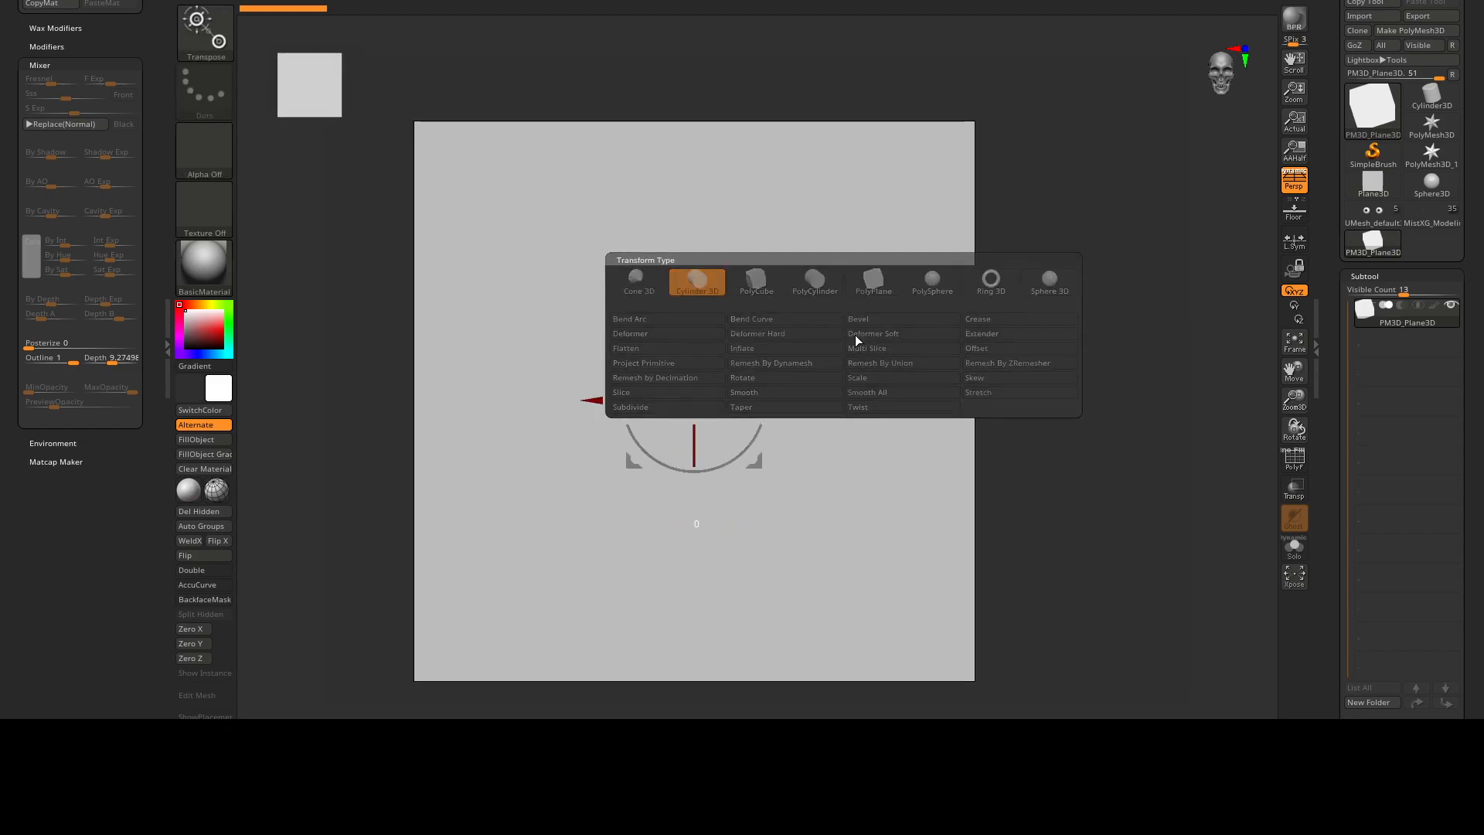
{"action": "key", "text": "f"}
{"action": "right_click_drag", "start_coordinate": [673, 348], "coordinate": [790, 259]}
{"action": "right_click_drag", "start_coordinate": [761, 313], "coordinate": [736, 410]}
{"action": "key", "text": "shift+f"}
Increase the cylinder's lengthwise divisions with its primitive handles and finish the parametric edit.
{"action": "left_click_drag", "start_coordinate": [713, 410], "coordinate": [664, 401]}
{"action": "right_click_drag", "start_coordinate": [751, 426], "coordinate": [790, 363]}
{"action": "mouse_move", "coordinate": [824, 393]}
{"action": "left_mouse_down"}
{"action": "mouse_move", "coordinate": [714, 397]}
{"action": "mouse_move", "coordinate": [836, 395]}
{"action": "left_mouse_up"}
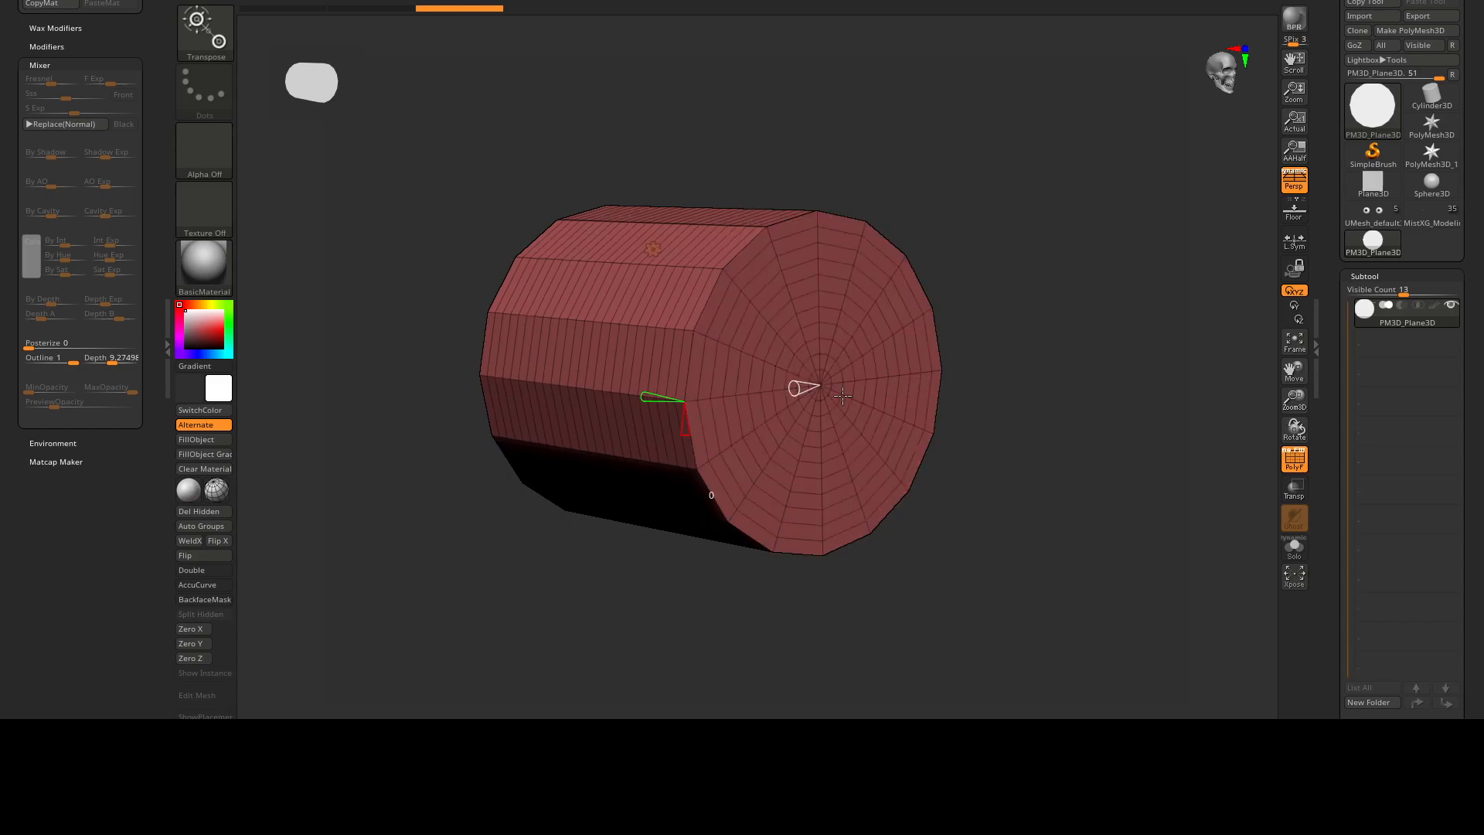
{"action": "right_click_drag", "start_coordinate": [753, 400], "coordinate": [724, 365]}
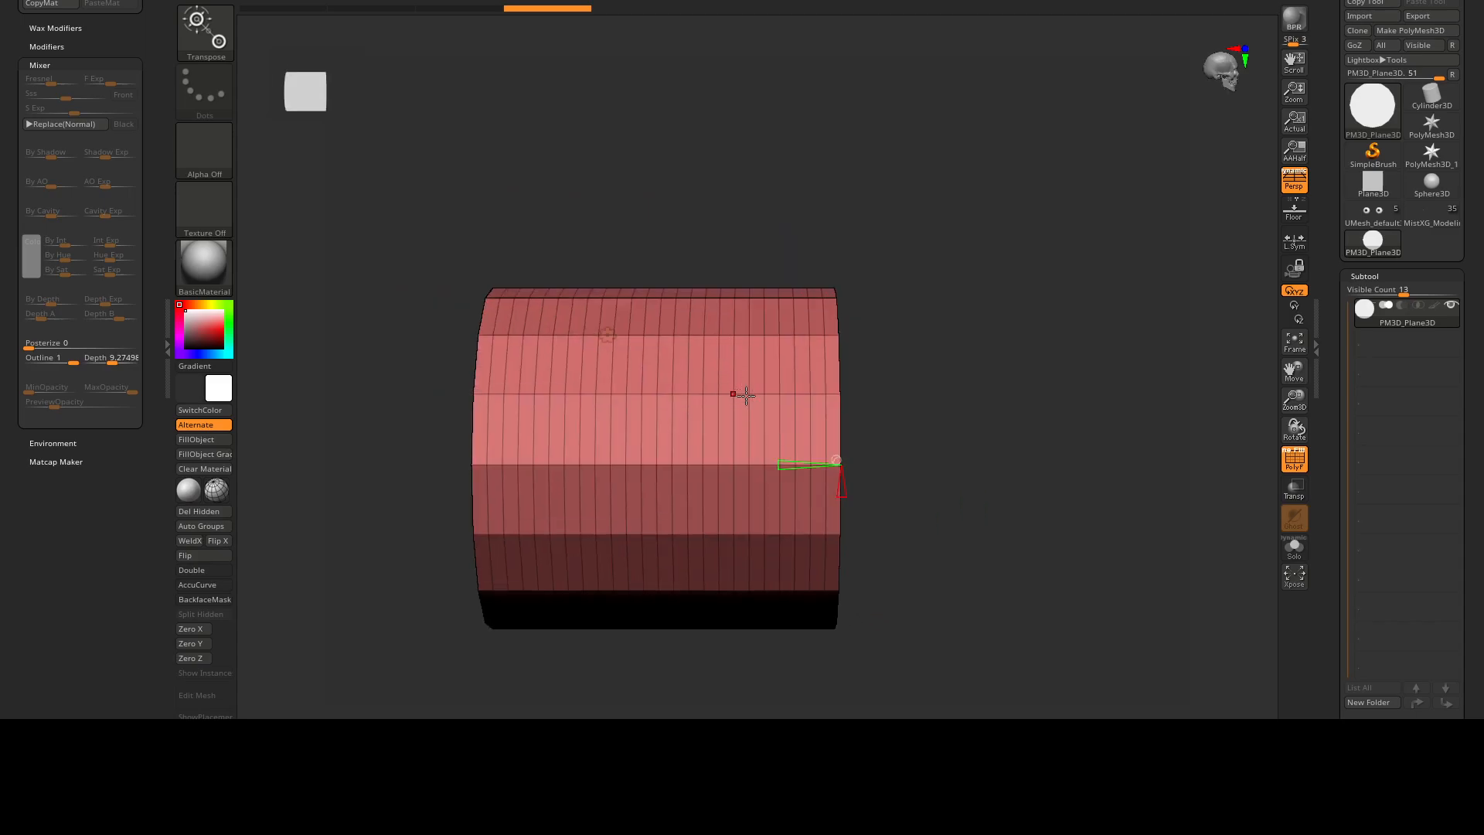
{"action": "left_click_drag", "start_coordinate": [773, 464], "coordinate": [801, 453]}
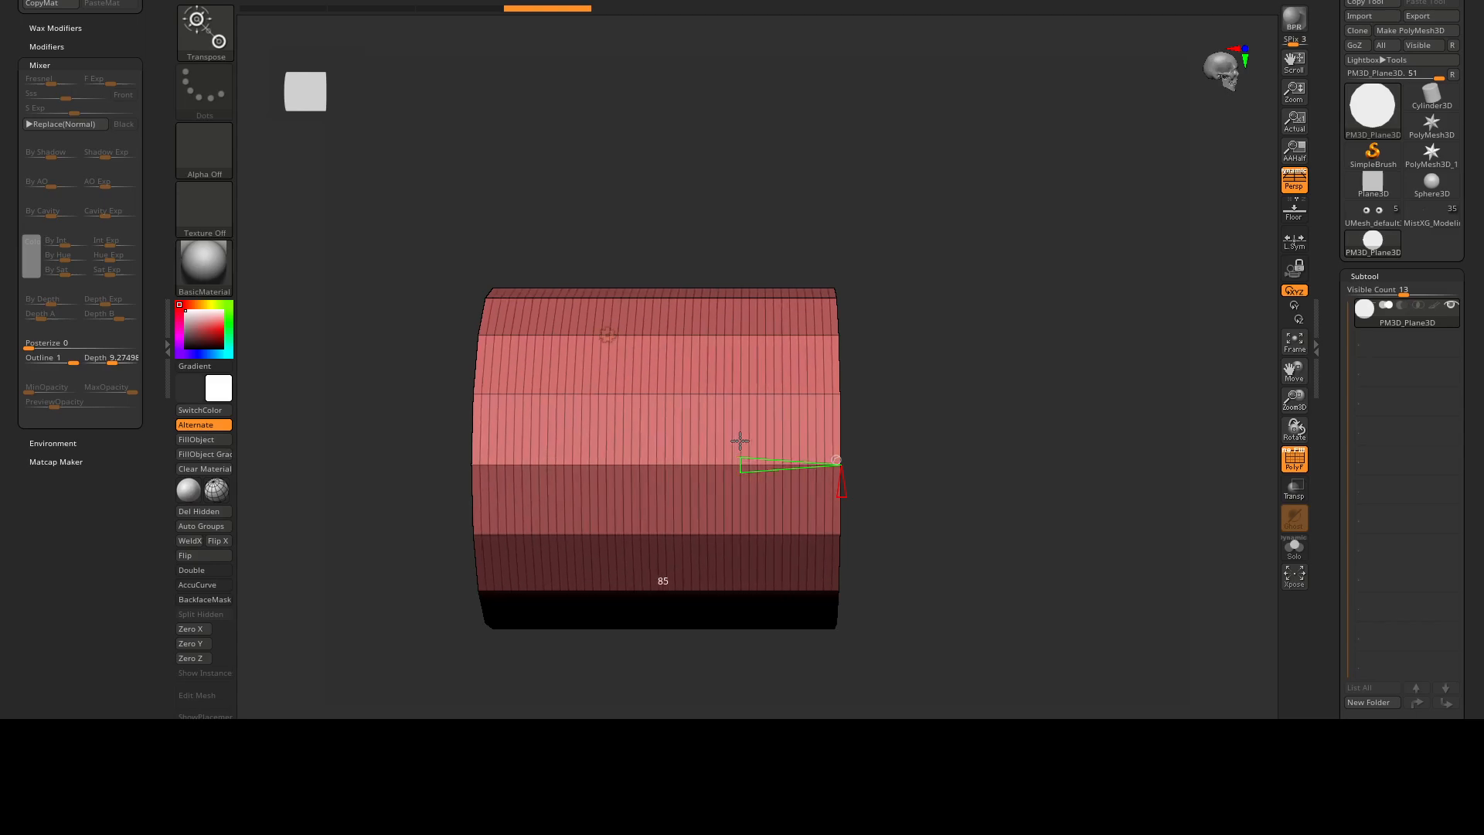
{"action": "mouse_move", "coordinate": [873, 456]}
{"action": "left_mouse_down", "text": "alt"}
{"action": "mouse_move", "coordinate": [657, 367]}
{"action": "mouse_move", "coordinate": [864, 388]}
{"action": "mouse_move", "coordinate": [783, 318]}
{"action": "left_mouse_up", "text": "alt"}
{"action": "left_click", "coordinate": [402, 1]}
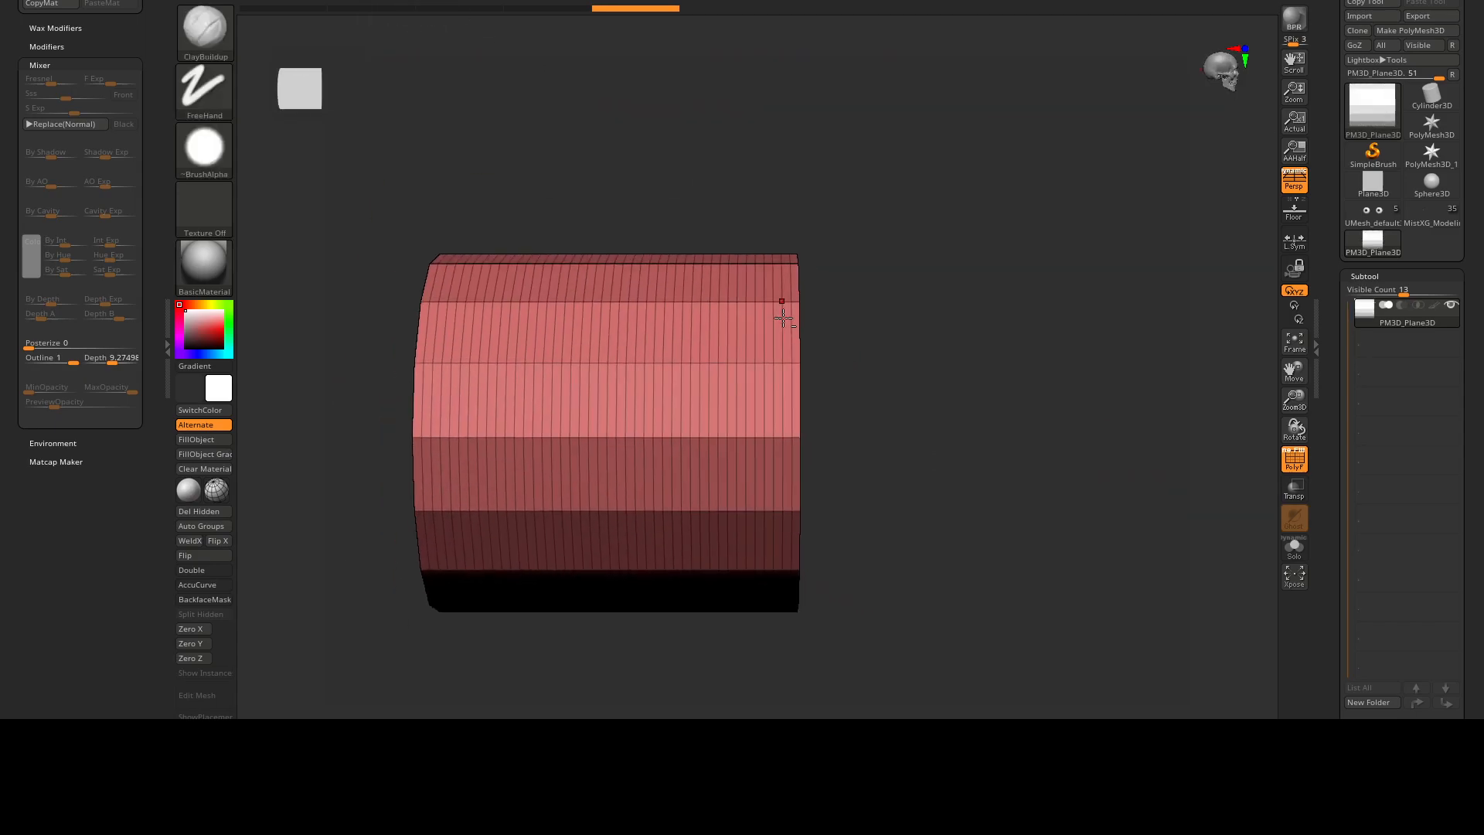
Separate the cylinder's curved side from its caps as a polygroup and isolate one open half of it.
{"action": "right_click_drag", "start_coordinate": [791, 334], "coordinate": [725, 357]}
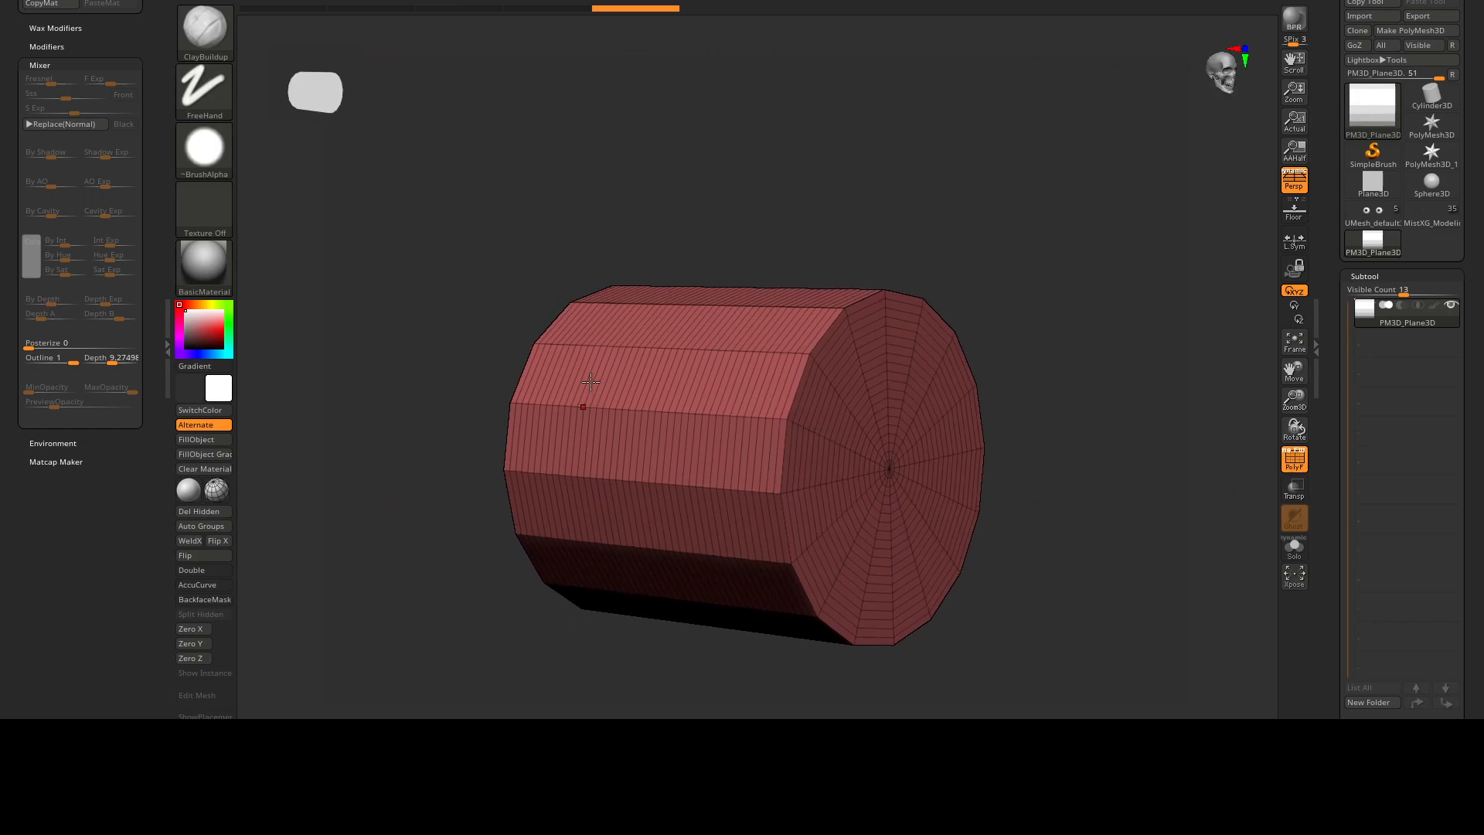
{"action": "right_click_drag", "start_coordinate": [770, 431], "coordinate": [851, 435]}
{"action": "right_click_drag", "start_coordinate": [704, 313], "coordinate": [763, 370], "text": "alt"}
{"action": "mouse_move", "coordinate": [702, 332]}
{"action": "right_mouse_down"}
{"action": "mouse_move", "coordinate": [728, 304]}
{"action": "mouse_move", "coordinate": [729, 348]}
{"action": "mouse_move", "coordinate": [699, 364]}
{"action": "mouse_move", "coordinate": [812, 420]}
{"action": "mouse_move", "coordinate": [824, 348]}
{"action": "right_mouse_up"}
{"action": "key", "text": "s"}
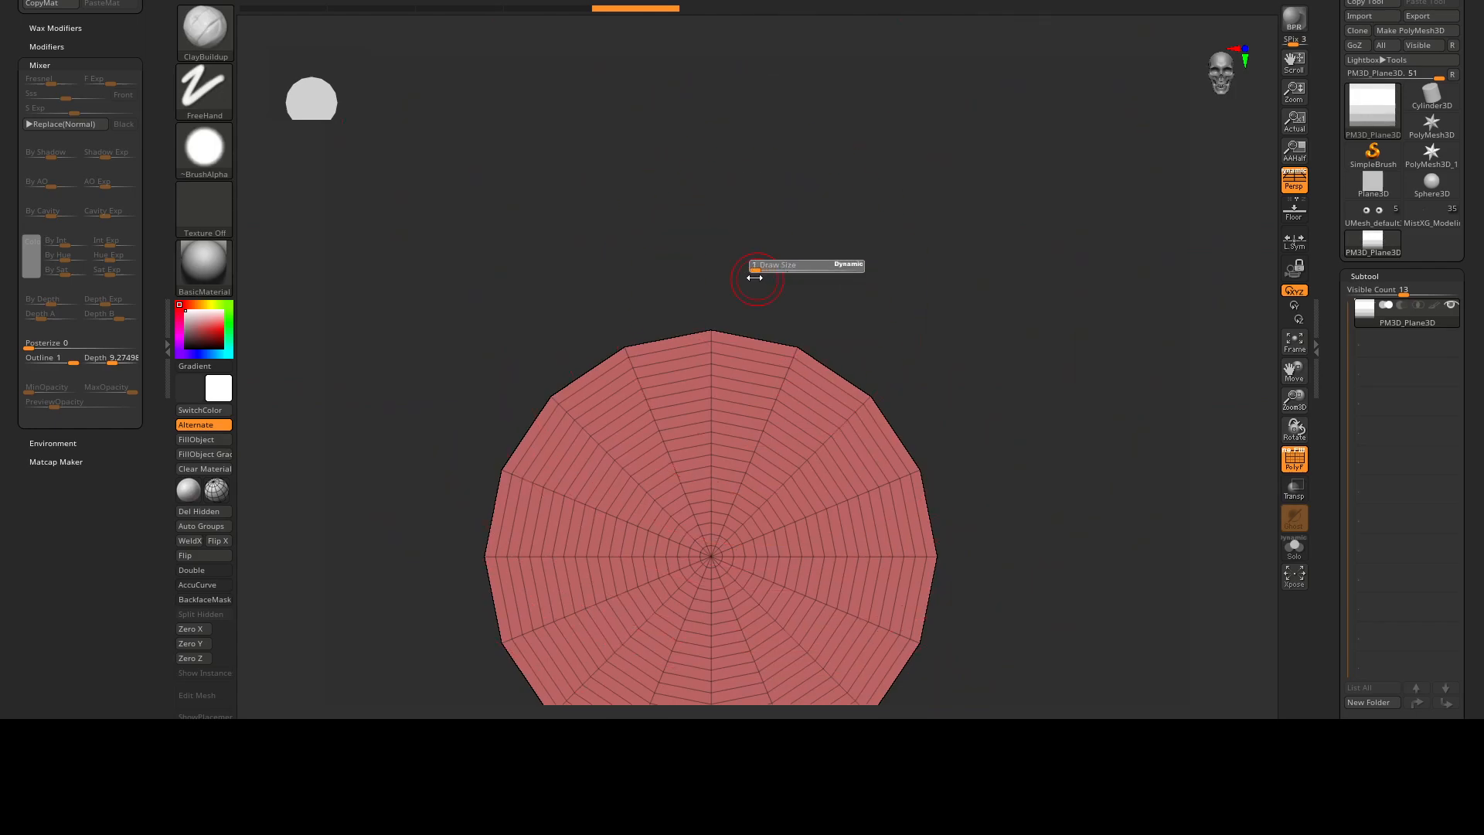
{"action": "left_click", "coordinate": [1360, 275]}
{"action": "left_click", "coordinate": [1358, 236]}
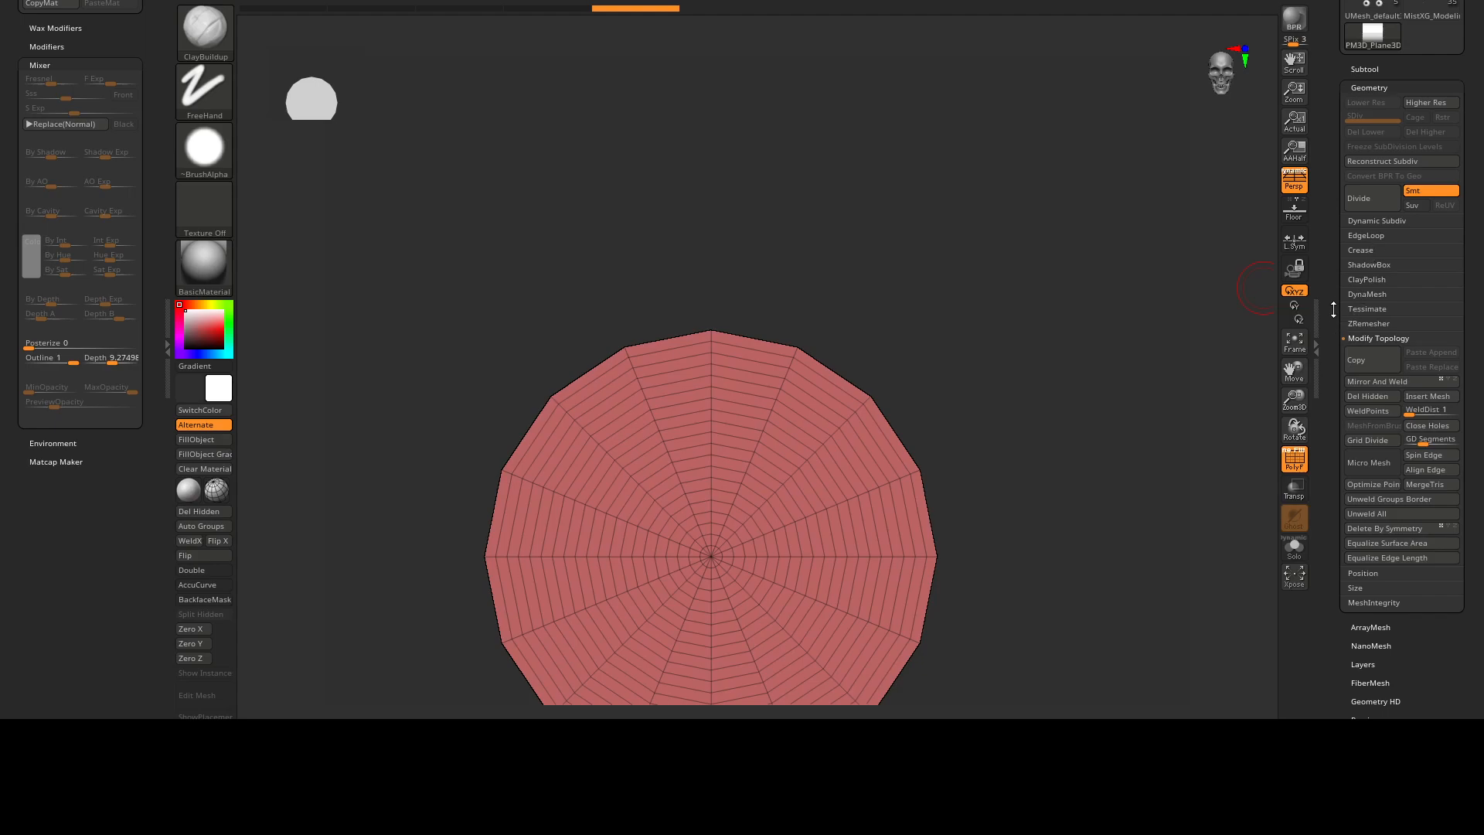
{"action": "left_click_drag", "start_coordinate": [1336, 319], "coordinate": [1388, 200]}
{"action": "left_click", "coordinate": [1372, 232]}
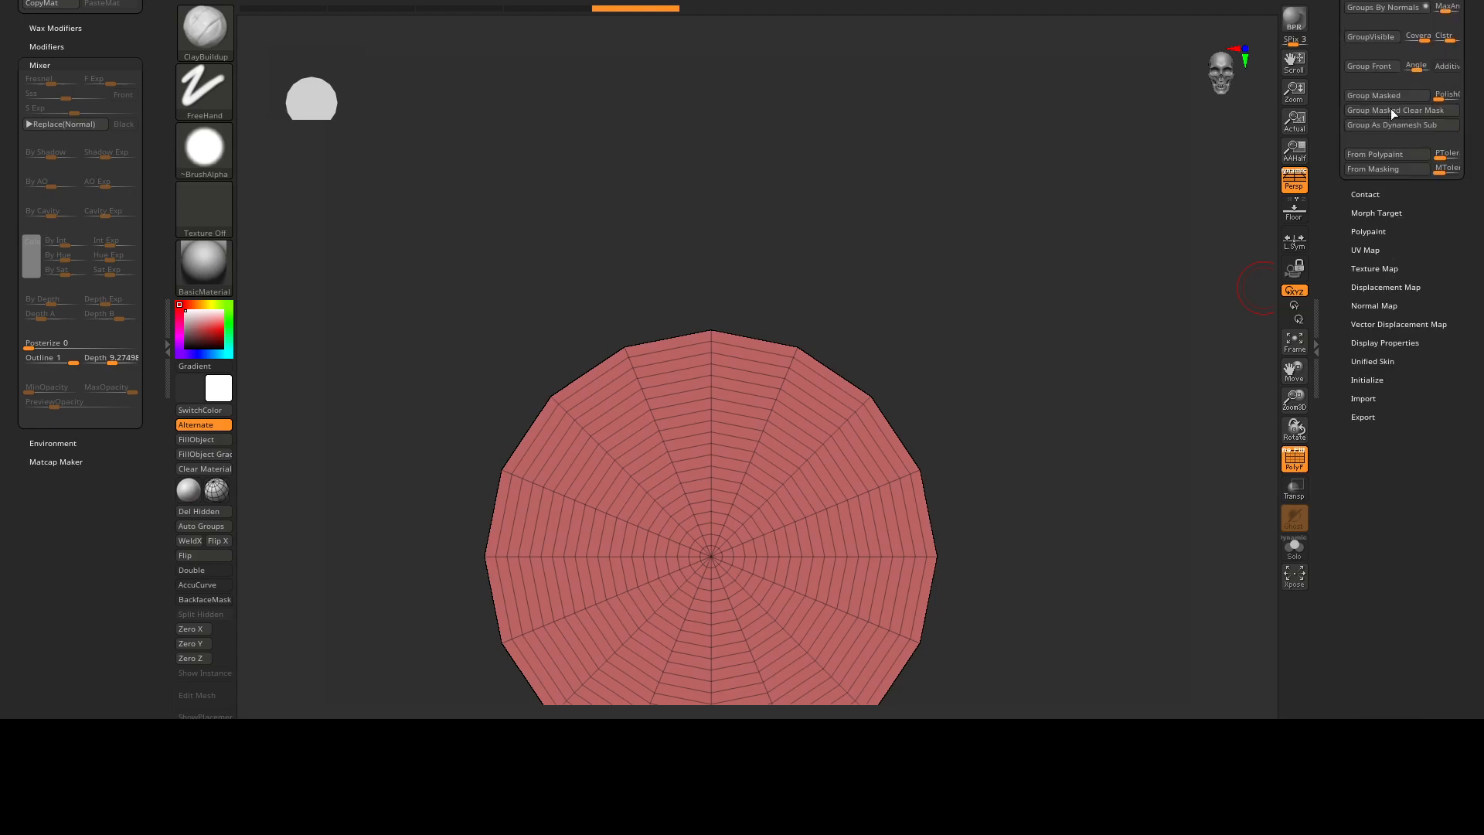
{"action": "left_click", "coordinate": [1387, 35]}
{"action": "left_click_drag", "start_coordinate": [911, 242], "coordinate": [537, 292]}
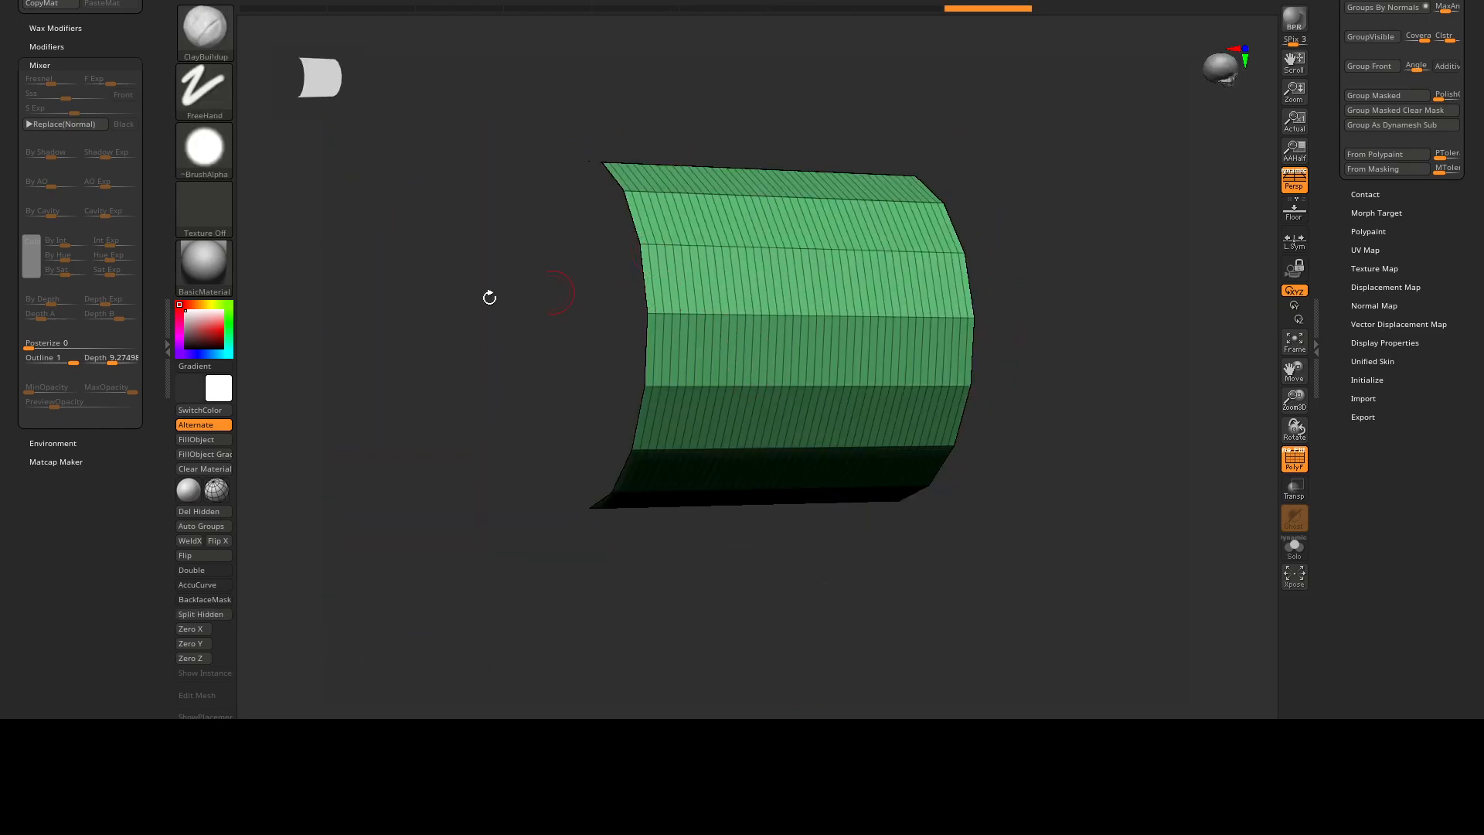
Set the material's Outline to 0 in the Mixer settings.
{"action": "scroll", "coordinate": [158, 281], "scroll_direction": "up", "scroll_amount": 1}
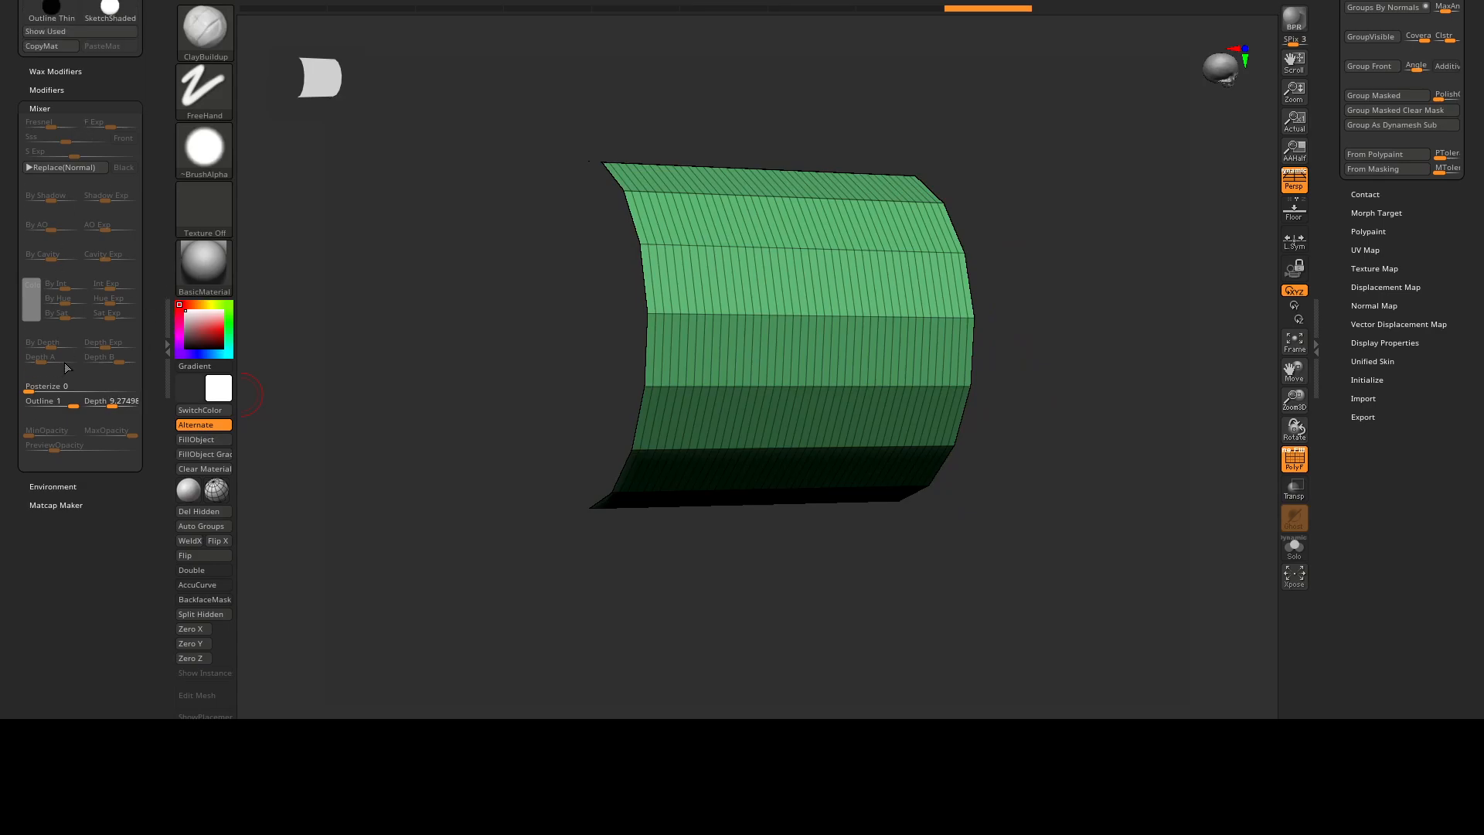
{"action": "left_click_drag", "start_coordinate": [556, 391], "coordinate": [321, 317]}
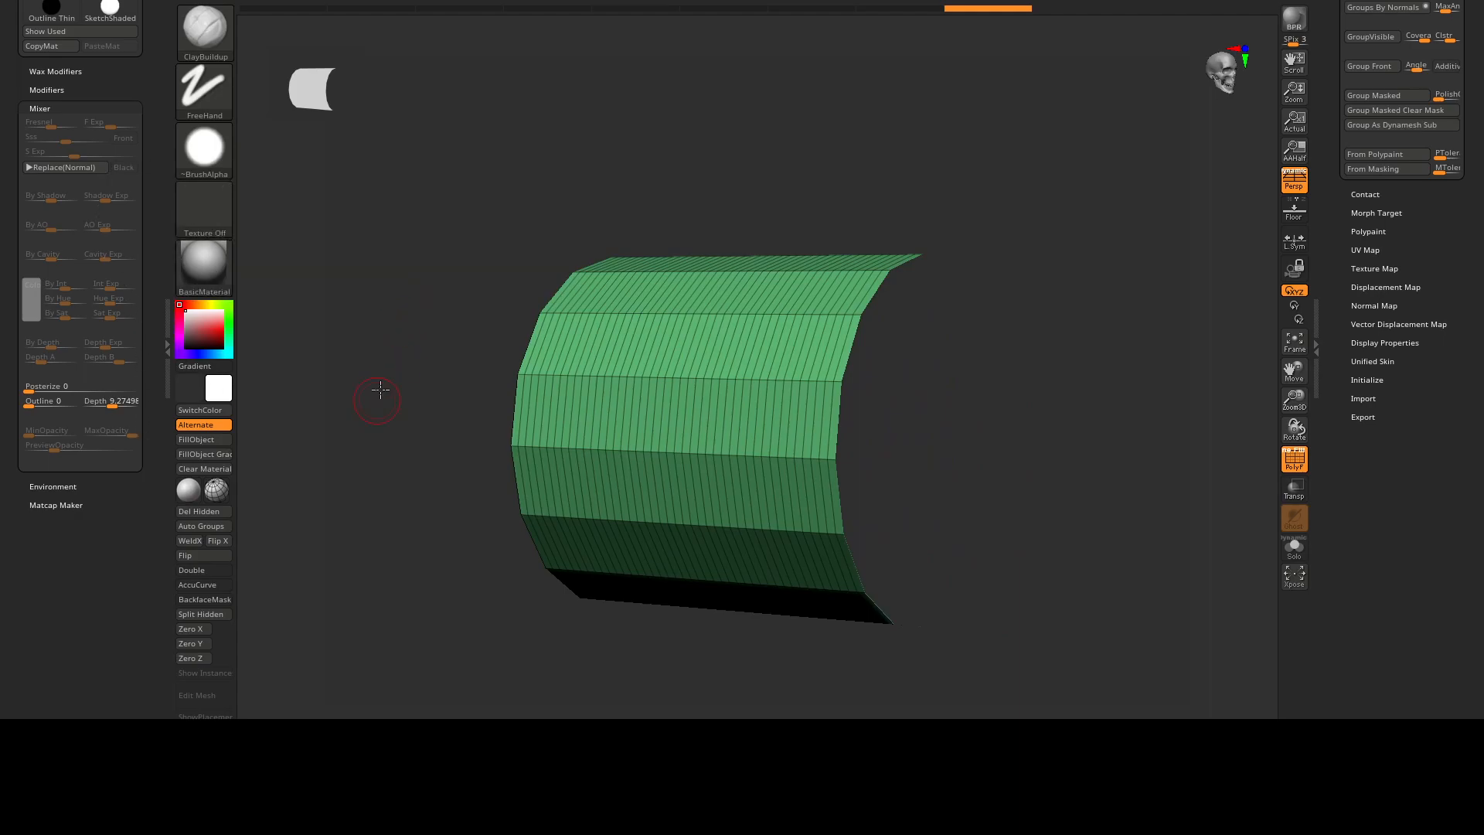
{"action": "left_click_drag", "start_coordinate": [371, 397], "coordinate": [243, 488]}
Delete the hidden caps and other half of the cylinder, keeping only the visible curved half.
{"action": "left_click_drag", "start_coordinate": [1336, 43], "coordinate": [1336, 133]}
{"action": "left_click", "coordinate": [1367, 33]}
{"action": "left_click_drag", "start_coordinate": [1343, 189], "coordinate": [1344, 44]}
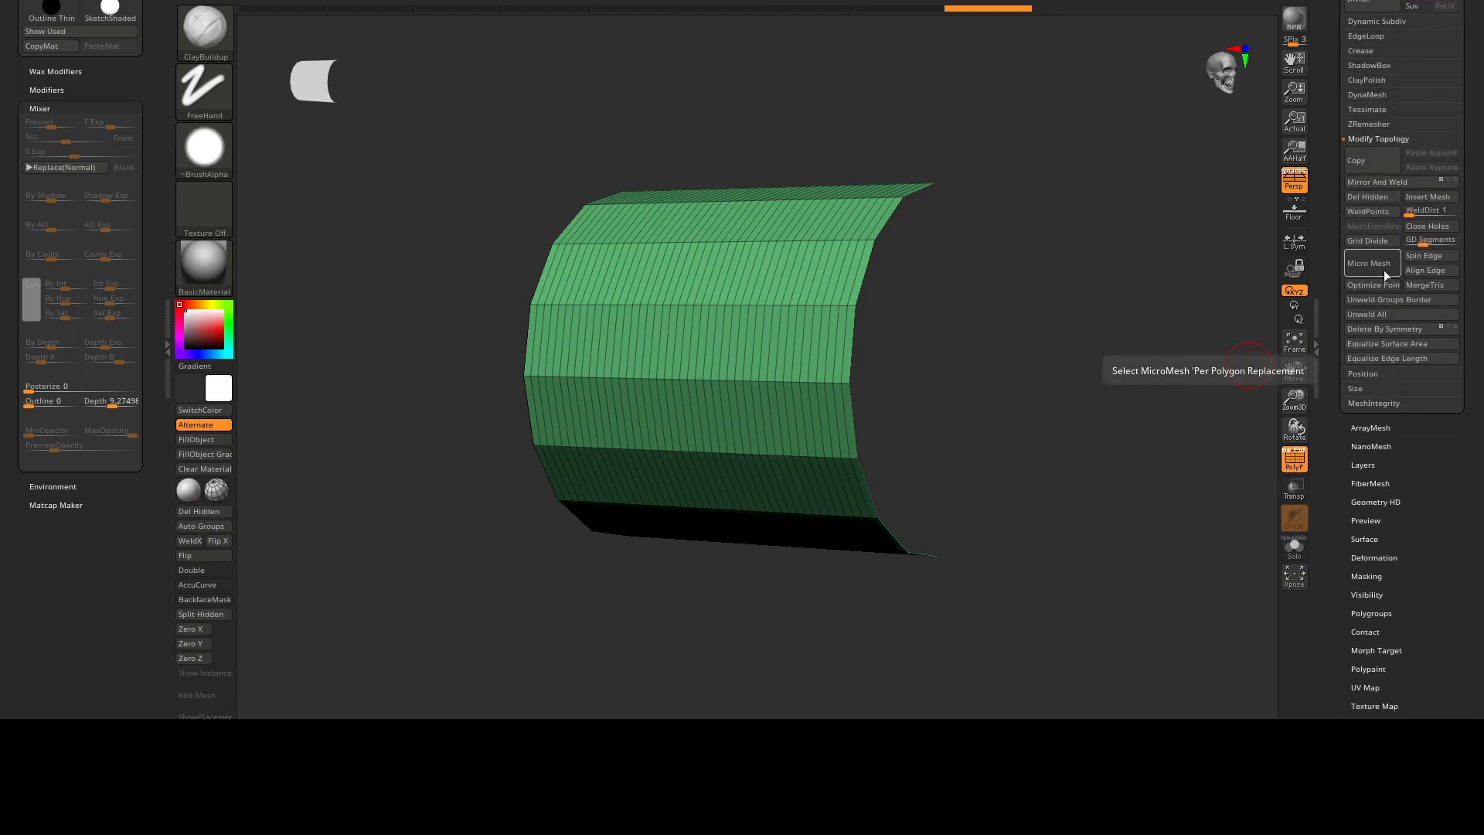
{"action": "left_click", "coordinate": [1380, 195]}
Try to isolate one side of the curved half-cylinder with a rectangular selection.
{"action": "mouse_move", "coordinate": [1026, 209]}
{"action": "left_mouse_down"}
{"action": "mouse_move", "coordinate": [865, 245]}
{"action": "mouse_move", "coordinate": [718, 416]}
{"action": "left_mouse_up"}
{"action": "mouse_move", "coordinate": [760, 325]}
{"action": "left_mouse_down"}
{"action": "mouse_move", "coordinate": [775, 291]}
{"action": "mouse_move", "coordinate": [762, 258]}
{"action": "mouse_move", "coordinate": [778, 252]}
{"action": "mouse_move", "coordinate": [818, 356]}
{"action": "mouse_move", "coordinate": [951, 292]}
{"action": "mouse_move", "coordinate": [1027, 291]}
{"action": "mouse_move", "coordinate": [885, 294]}
{"action": "mouse_move", "coordinate": [798, 348]}
{"action": "mouse_move", "coordinate": [781, 275]}
{"action": "left_mouse_up"}
{"action": "key", "text": "ctrl+shift"}
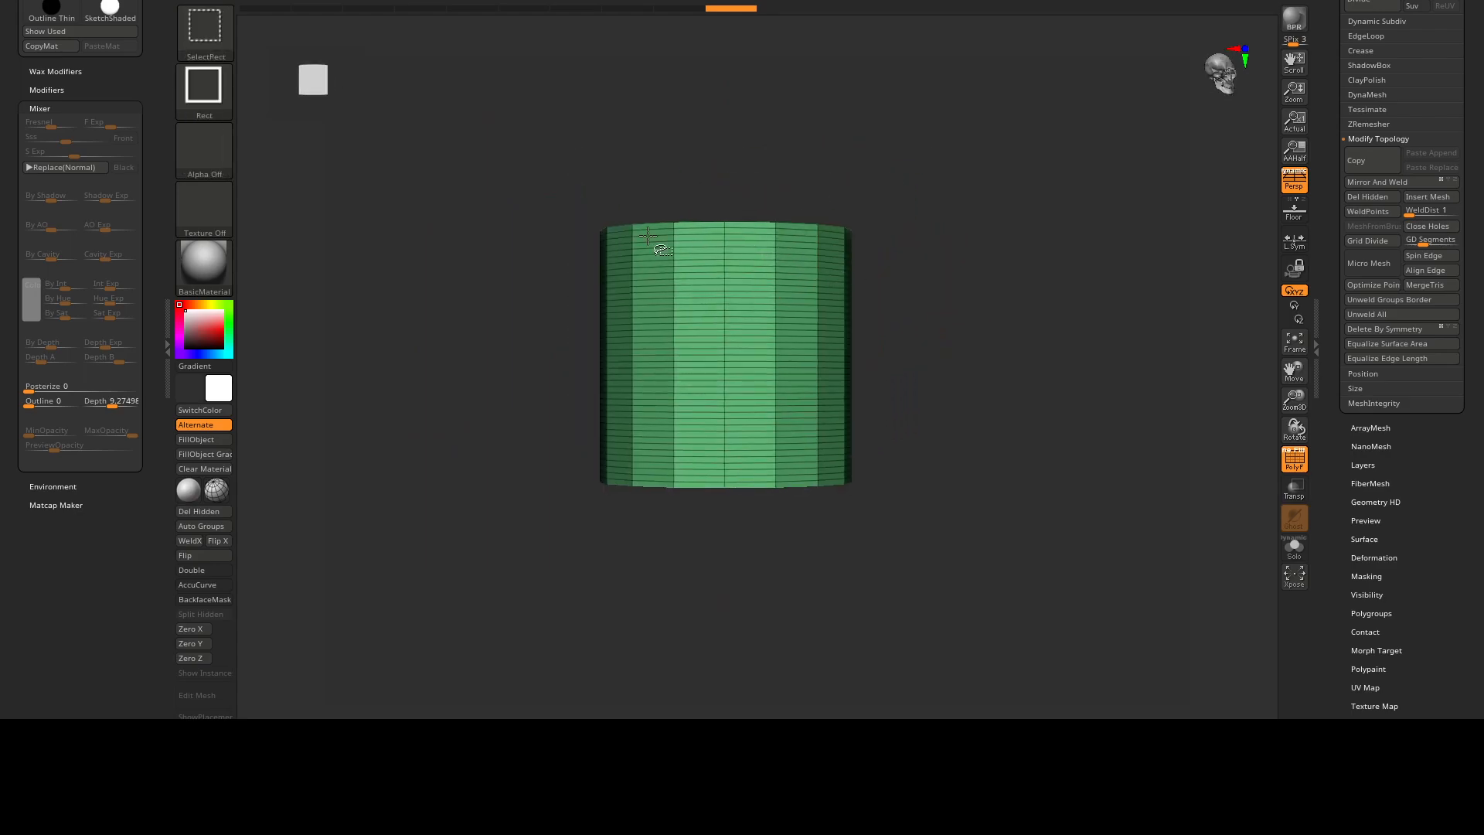
{"action": "left_click_drag", "start_coordinate": [448, 138], "coordinate": [706, 582]}
{"action": "left_click_drag", "start_coordinate": [861, 381], "coordinate": [640, 293]}
{"action": "left_click", "coordinate": [861, 338], "text": "ctrl+shift"}
{"action": "key", "text": "ctrl+z"}
{"action": "left_click_drag", "start_coordinate": [521, 156], "coordinate": [722, 610], "text": "ctrl+shift"}
Paint two adjacent lengthwise strips of the half-cylinder into a temporary polygroup using the ZModeler brush.
{"action": "left_click_drag", "start_coordinate": [742, 368], "coordinate": [823, 340]}
{"action": "left_click_drag", "start_coordinate": [711, 368], "coordinate": [646, 318]}
{"action": "key", "text": "b"}
{"action": "key", "text": "z"}
{"action": "key", "text": "m"}
{"action": "mouse_move", "coordinate": [648, 313]}
{"action": "right_mouse_down"}
{"action": "mouse_move", "coordinate": [652, 326]}
{"action": "mouse_move", "coordinate": [725, 274]}
{"action": "mouse_move", "coordinate": [756, 336]}
{"action": "mouse_move", "coordinate": [725, 329]}
{"action": "right_mouse_up"}
{"action": "key", "text": "b"}
{"action": "key", "text": "z"}
{"action": "key", "text": "m"}
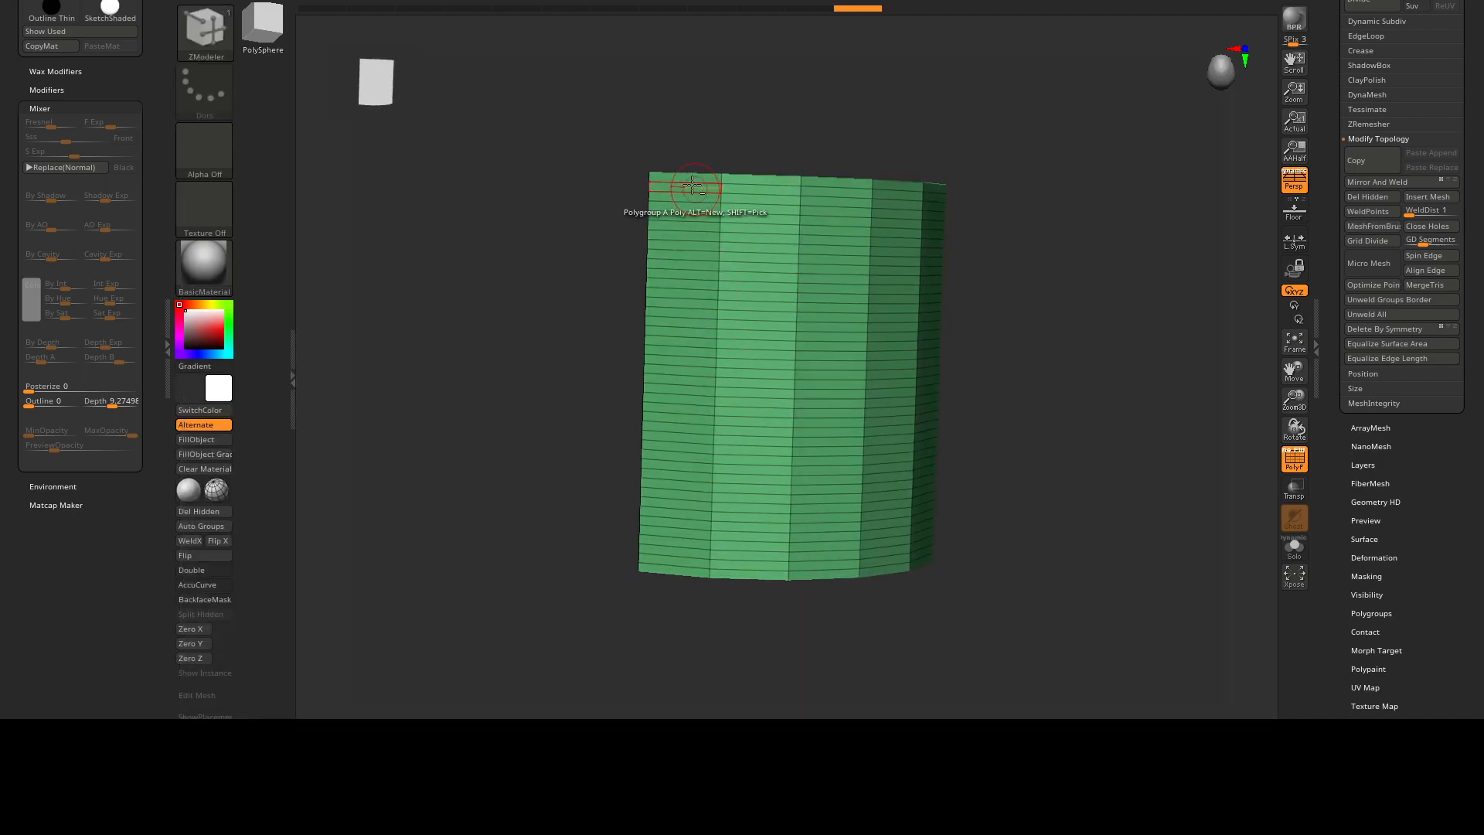
{"action": "left_click_drag", "start_coordinate": [687, 178], "coordinate": [682, 565], "text": "alt"}
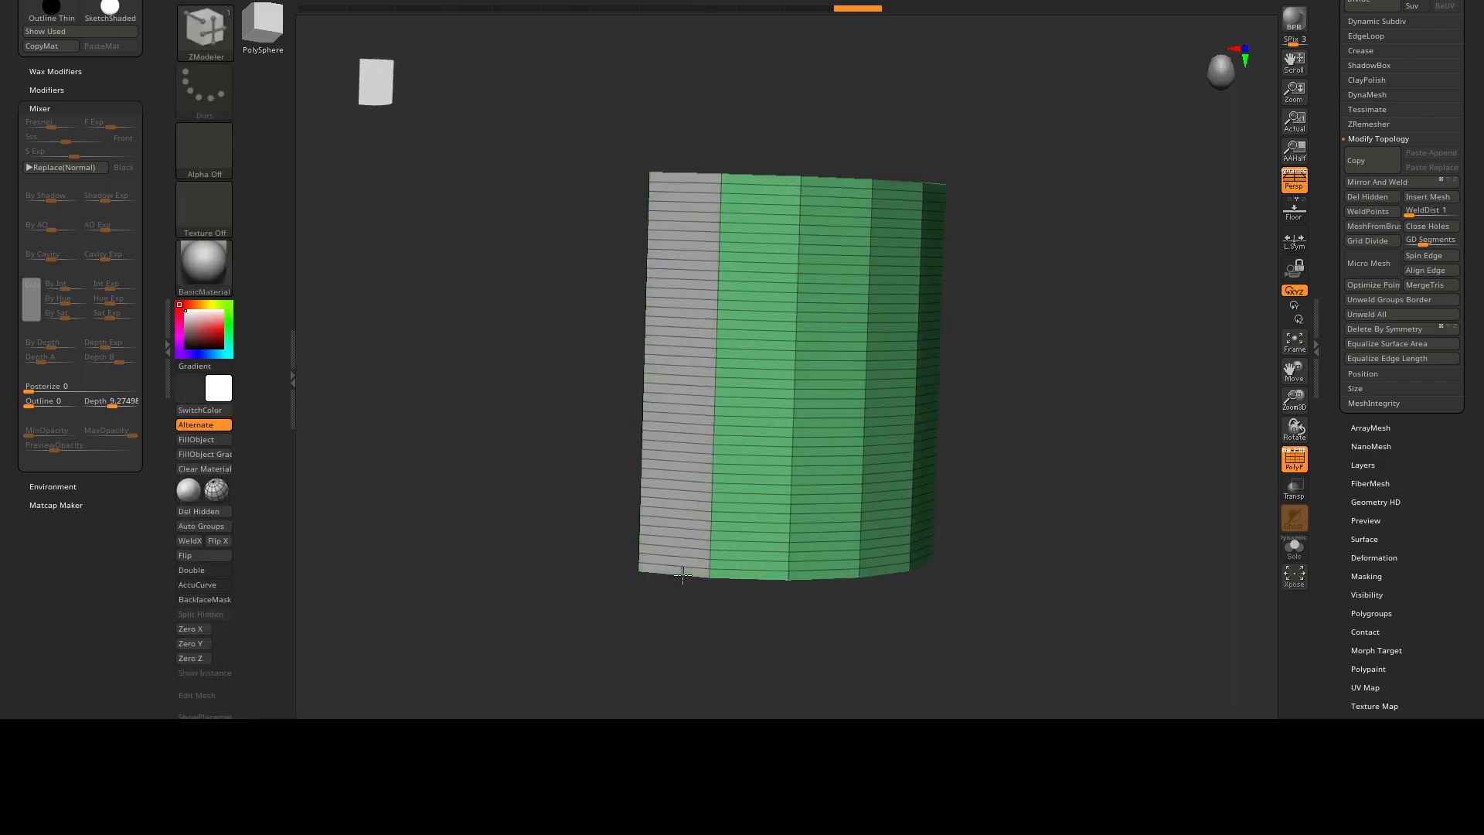
{"action": "left_click_drag", "start_coordinate": [765, 177], "coordinate": [747, 563], "text": "alt"}
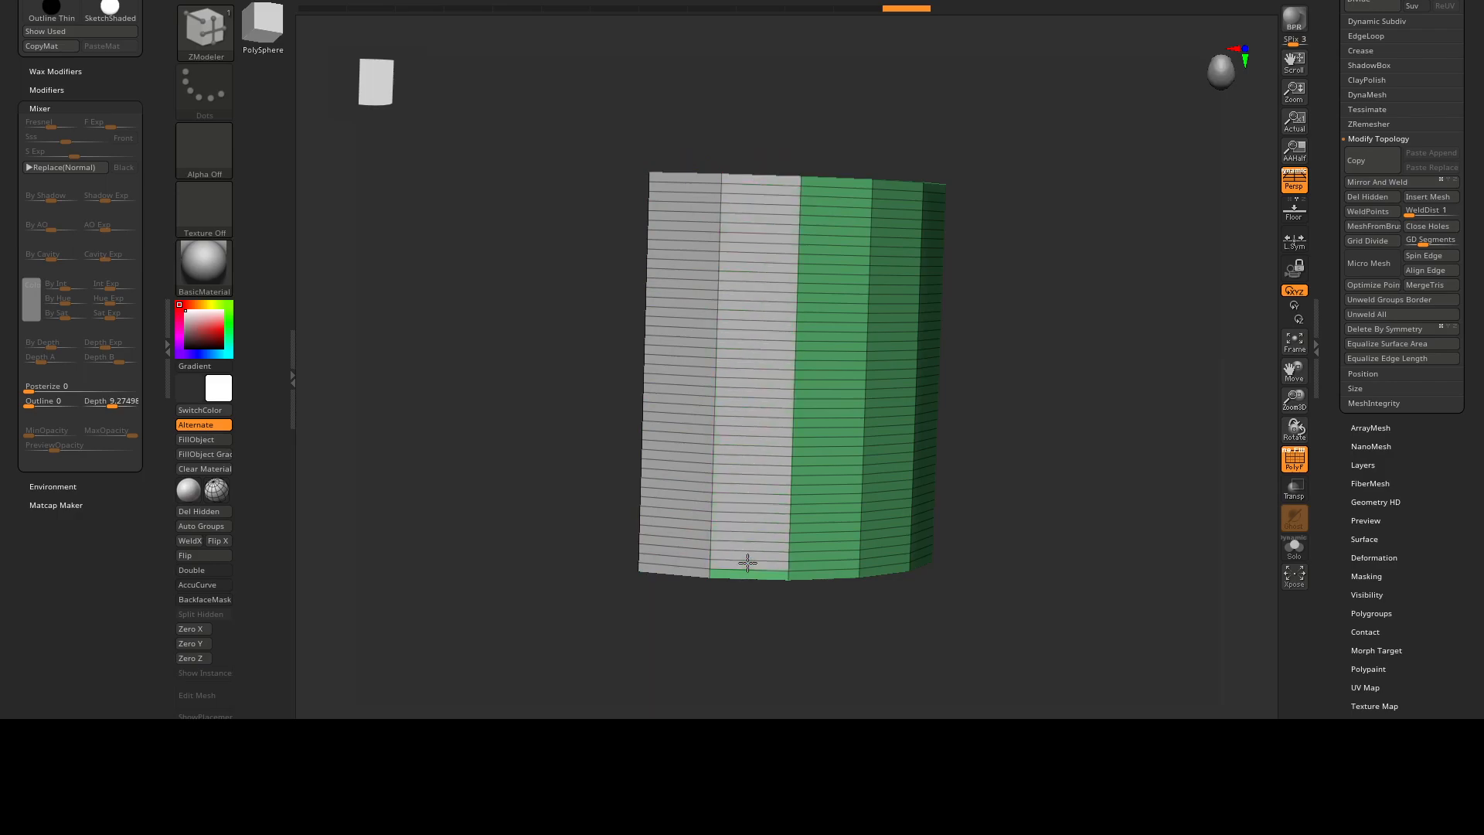
Isolate the two painted strips, assign them a new polygroup and show the whole half-cylinder again.
{"action": "right_click_drag", "start_coordinate": [861, 425], "coordinate": [780, 413], "text": "alt"}
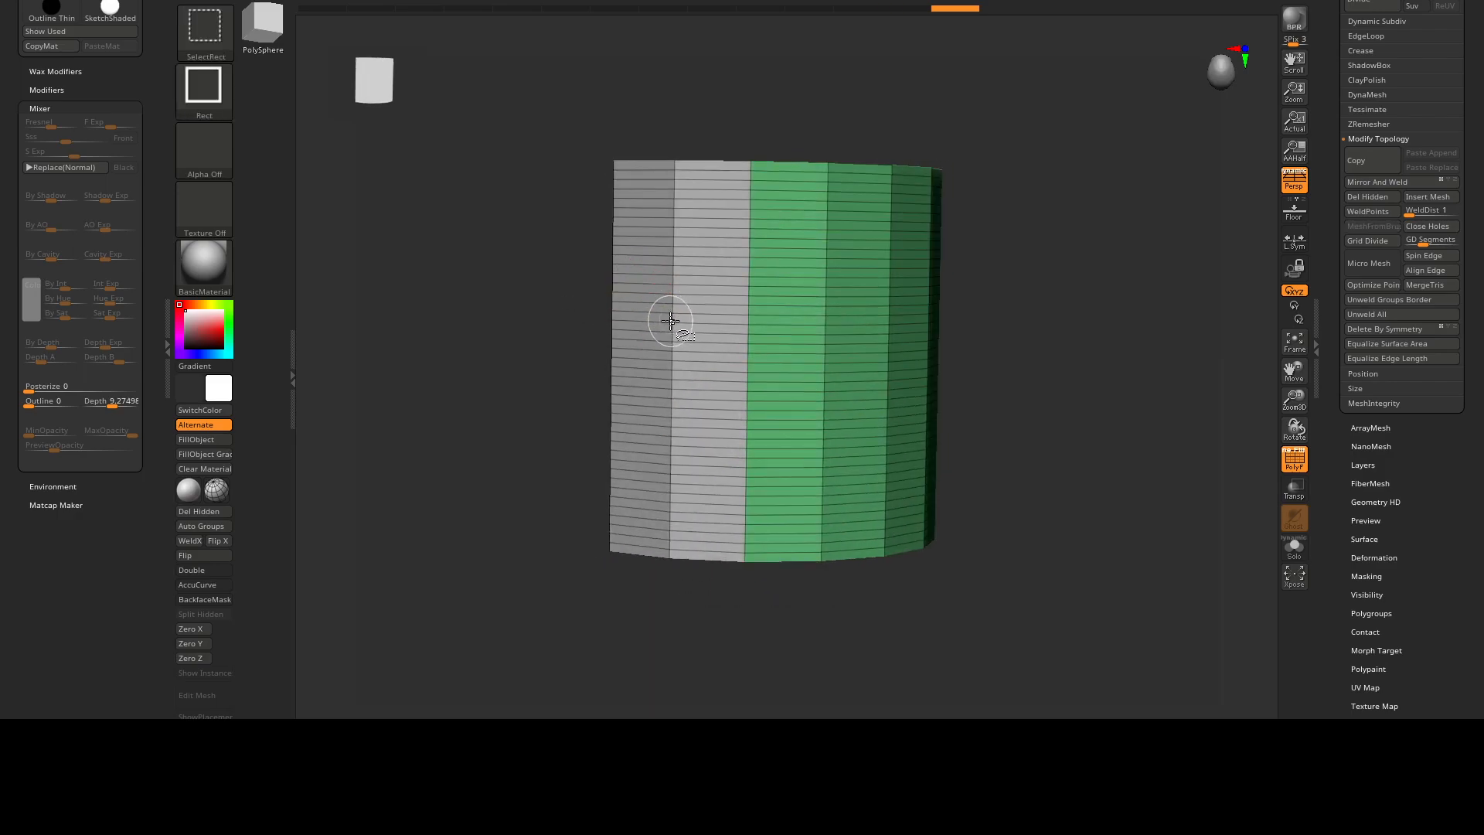
{"action": "left_click", "coordinate": [672, 315], "text": "ctrl+shift"}
{"action": "key", "text": "ctrl+w"}
{"action": "left_click", "coordinate": [549, 281], "text": "ctrl+shift"}
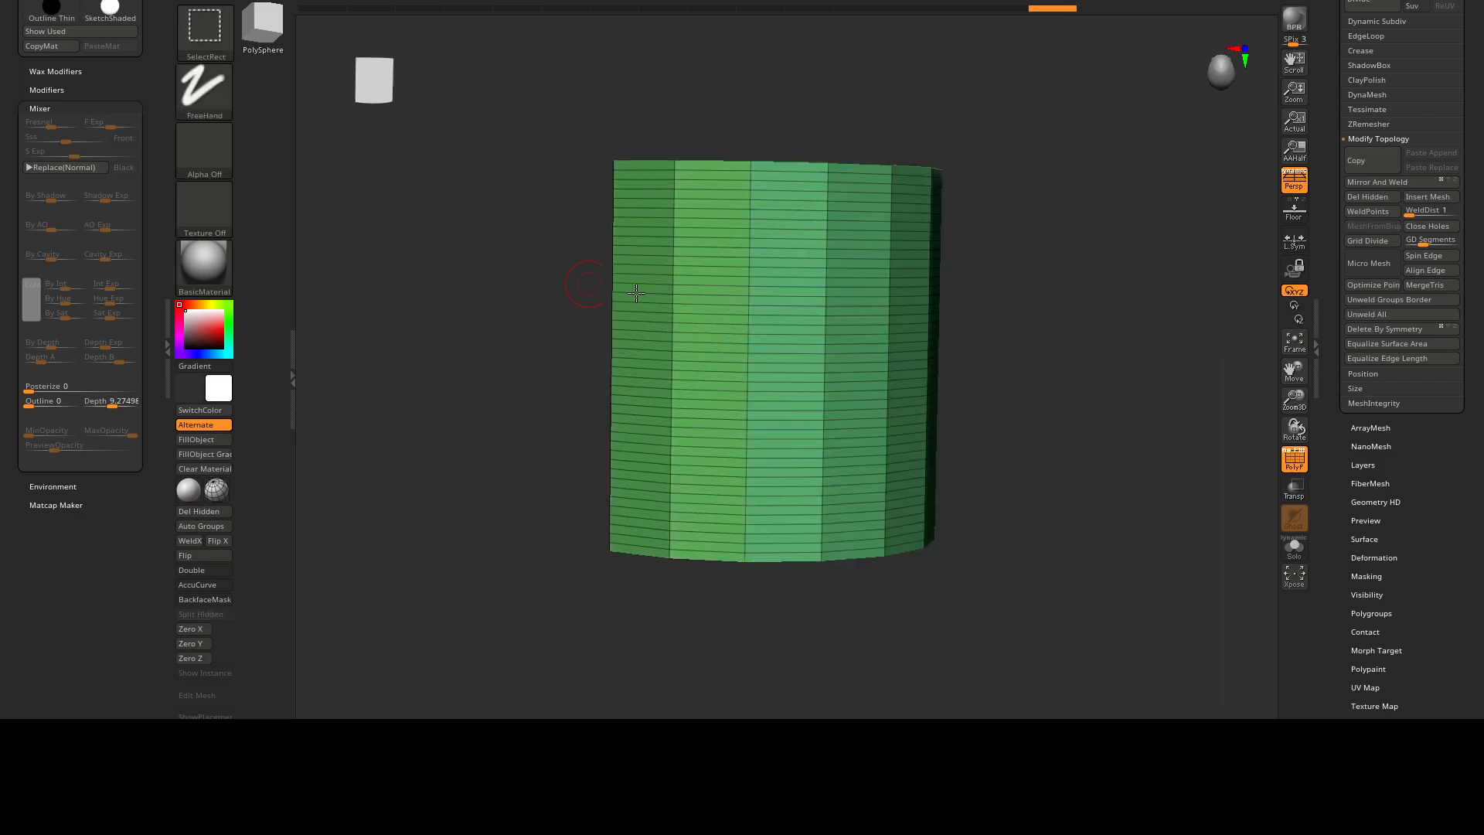
Isolate the two-strip polygroup and open the ZModeler polygon actions with PolyGroup targeting A Single Poly.
{"action": "right_click_drag", "start_coordinate": [718, 285], "coordinate": [691, 289], "text": "alt"}
{"action": "left_click", "coordinate": [679, 256], "text": "ctrl+shift"}
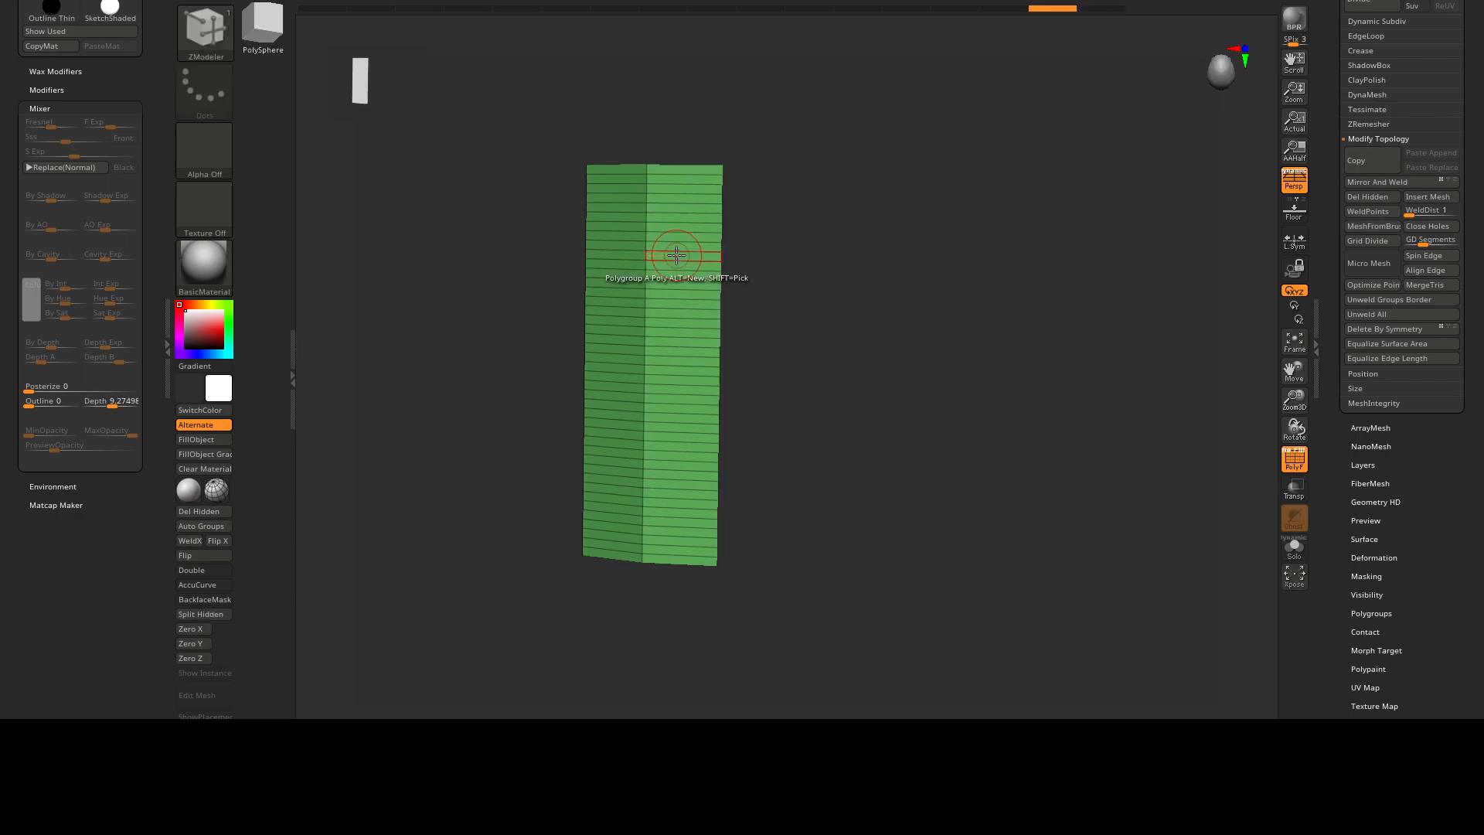
{"action": "key", "text": "space"}
{"action": "key", "text": "f"}
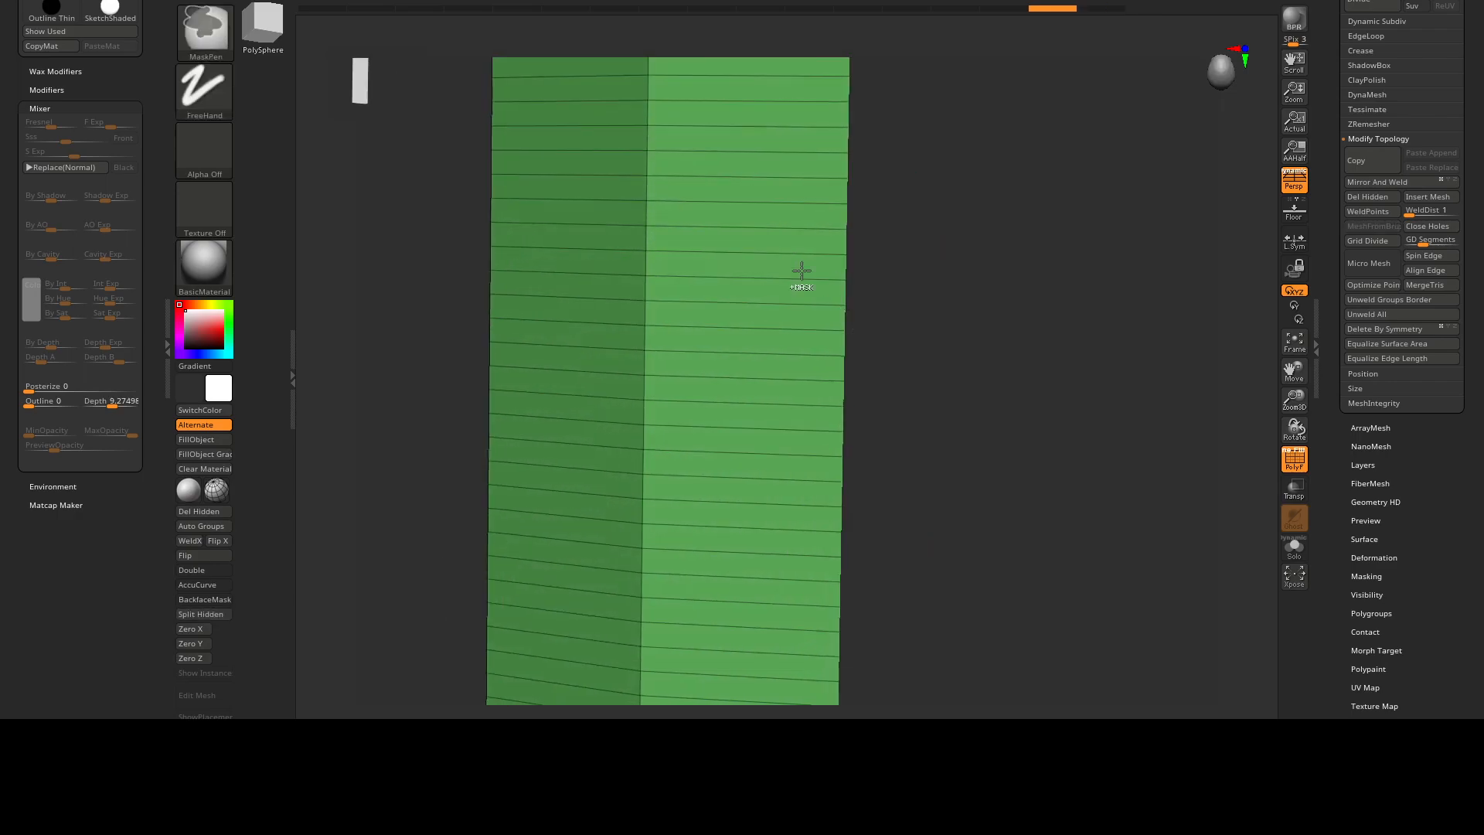
{"action": "key", "text": "space"}
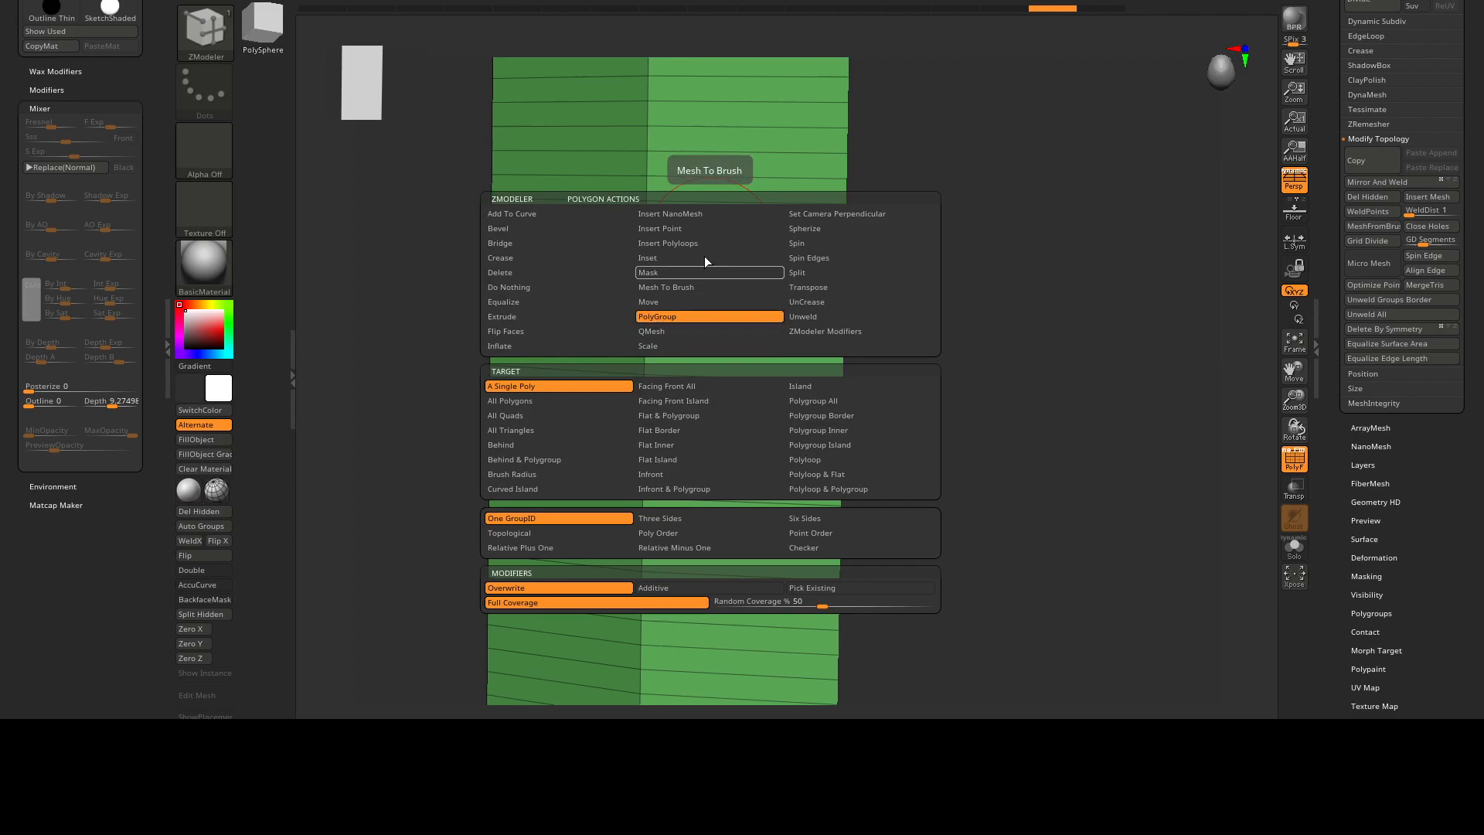
Reassign the isolated strips' polygroup repeatedly until it is cyan, and restore the rest of the half-cylinder.
{"action": "left_click", "coordinate": [722, 238]}
{"action": "left_click", "coordinate": [729, 238]}
{"action": "left_click", "coordinate": [729, 238]}
{"action": "left_click", "coordinate": [728, 237]}
{"action": "left_click", "coordinate": [728, 237]}
{"action": "left_click", "coordinate": [729, 237]}
{"action": "left_click", "coordinate": [729, 237]}
{"action": "left_click", "coordinate": [729, 237]}
{"action": "left_click", "coordinate": [729, 237]}
{"action": "left_click", "coordinate": [729, 237]}
{"action": "right_click_drag", "start_coordinate": [729, 237], "coordinate": [540, 209], "text": "ctrl"}
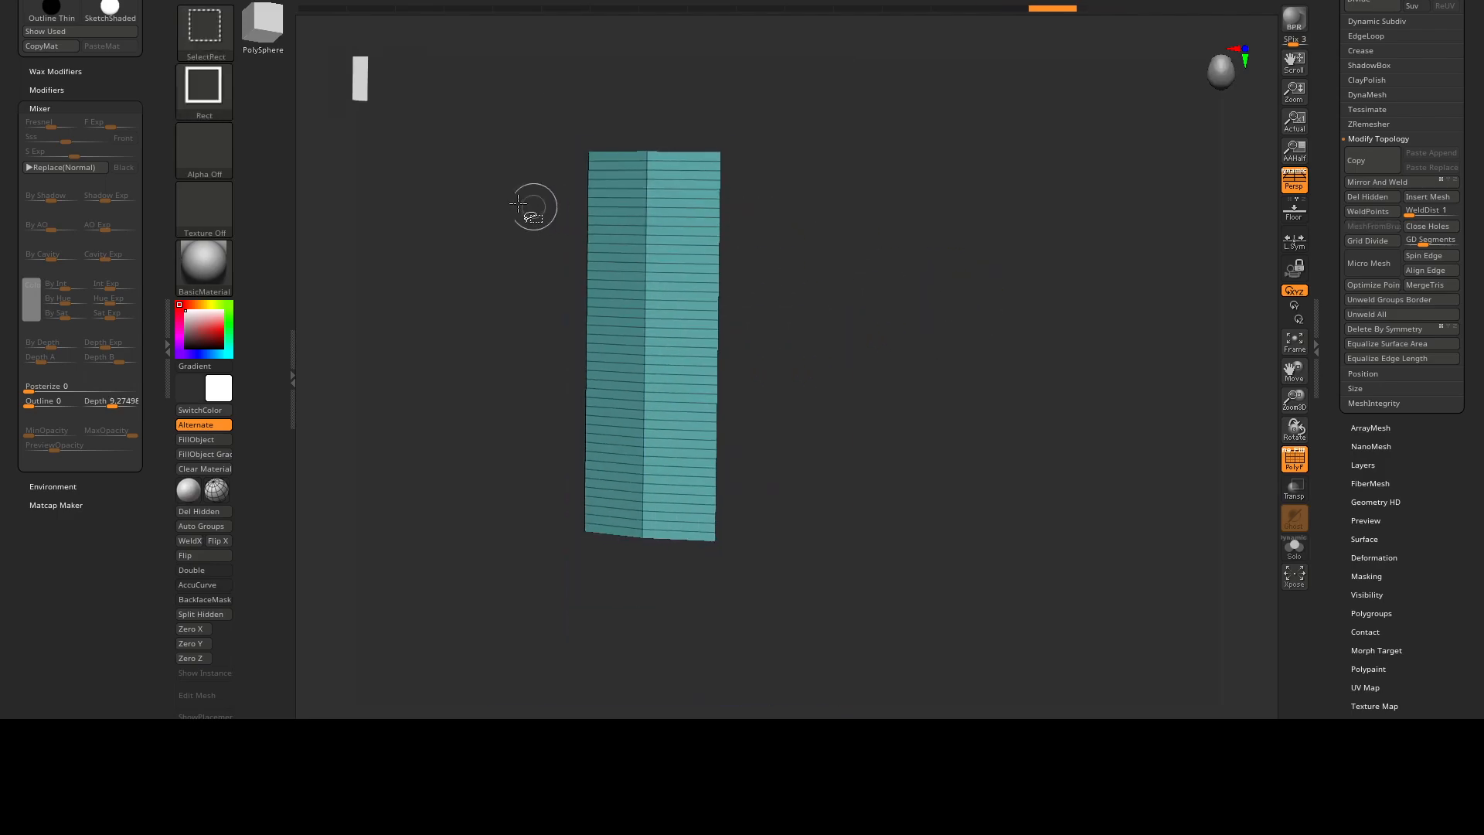
{"action": "left_click", "coordinate": [547, 210], "text": "ctrl+shift"}
Extend the cyan polygroup over the neighbouring lengthwise strips with ZModeler's single-polygon PolyGroup action.
{"action": "right_click_drag", "start_coordinate": [716, 275], "coordinate": [640, 258]}
{"action": "mouse_move", "coordinate": [610, 169]}
{"action": "left_mouse_down"}
{"action": "mouse_move", "coordinate": [592, 441]}
{"action": "mouse_move", "coordinate": [603, 556]}
{"action": "left_mouse_up"}
{"action": "mouse_move", "coordinate": [670, 168]}
{"action": "left_mouse_down"}
{"action": "mouse_move", "coordinate": [664, 523]}
{"action": "mouse_move", "coordinate": [669, 359]}
{"action": "left_mouse_up"}
{"action": "left_click", "coordinate": [669, 217], "text": "alt"}
{"action": "mouse_move", "coordinate": [669, 217]}
{"action": "right_mouse_down"}
{"action": "mouse_move", "coordinate": [696, 232]}
{"action": "mouse_move", "coordinate": [685, 196]}
{"action": "right_mouse_up"}
{"action": "left_click", "coordinate": [684, 202]}
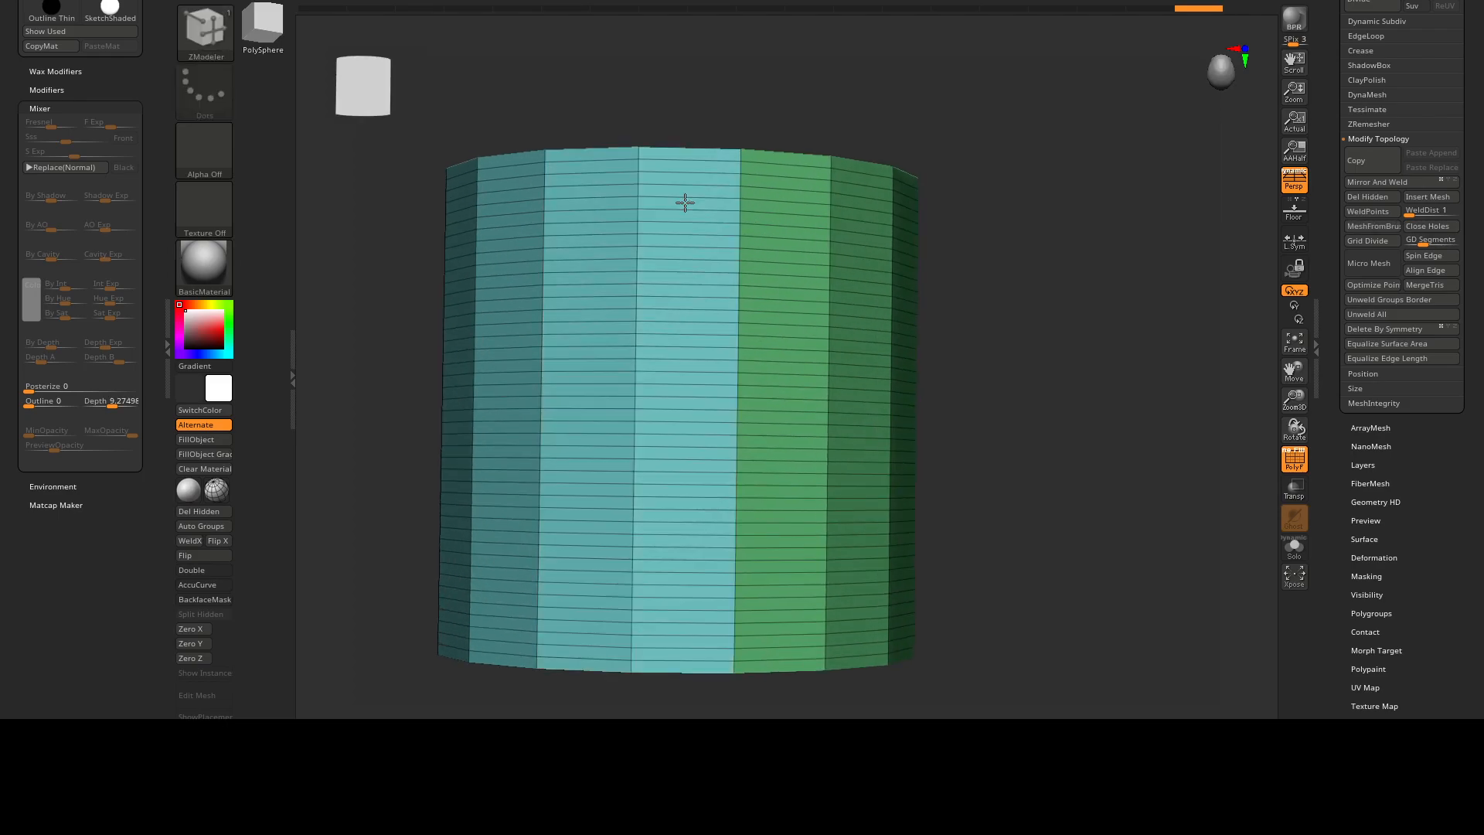
Give the strips beside the cyan pair a new purple polygroup, and undo the last marking on the middle two strips.
{"action": "left_click", "coordinate": [685, 202]}
{"action": "right_click_drag", "start_coordinate": [752, 198], "coordinate": [722, 149], "text": "ctrl"}
{"action": "mouse_move", "coordinate": [715, 149]}
{"action": "left_mouse_down"}
{"action": "mouse_move", "coordinate": [715, 638]}
{"action": "mouse_move", "coordinate": [716, 312]}
{"action": "mouse_move", "coordinate": [662, 150]}
{"action": "mouse_move", "coordinate": [646, 222]}
{"action": "mouse_move", "coordinate": [640, 594]}
{"action": "mouse_move", "coordinate": [654, 605]}
{"action": "left_mouse_up"}
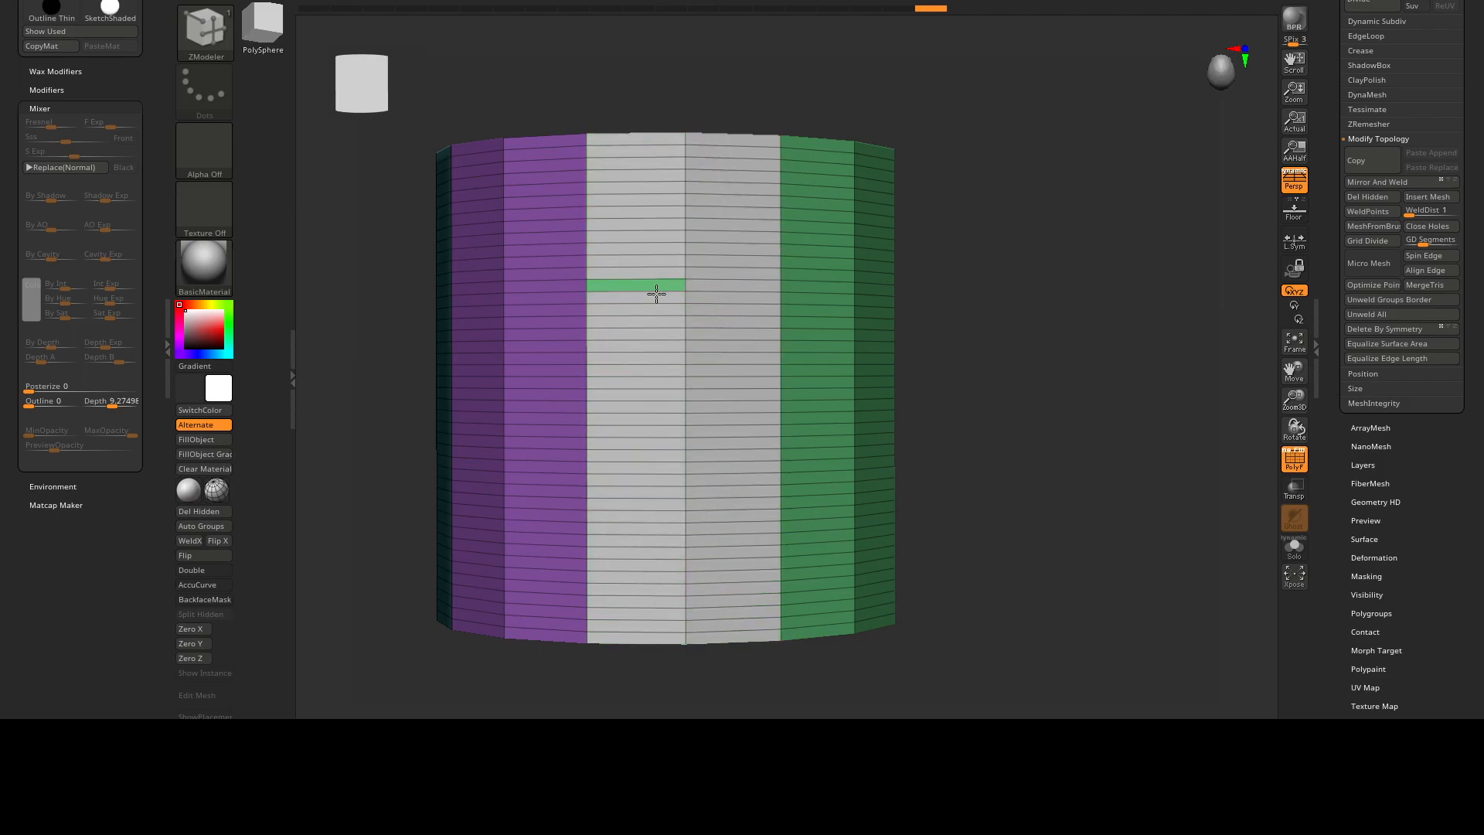
{"action": "key", "text": "ctrl+z"}
{"action": "key", "text": "ctrl+z"}
{"action": "key", "text": "ctrl+z"}
{"action": "key", "text": "ctrl+z"}
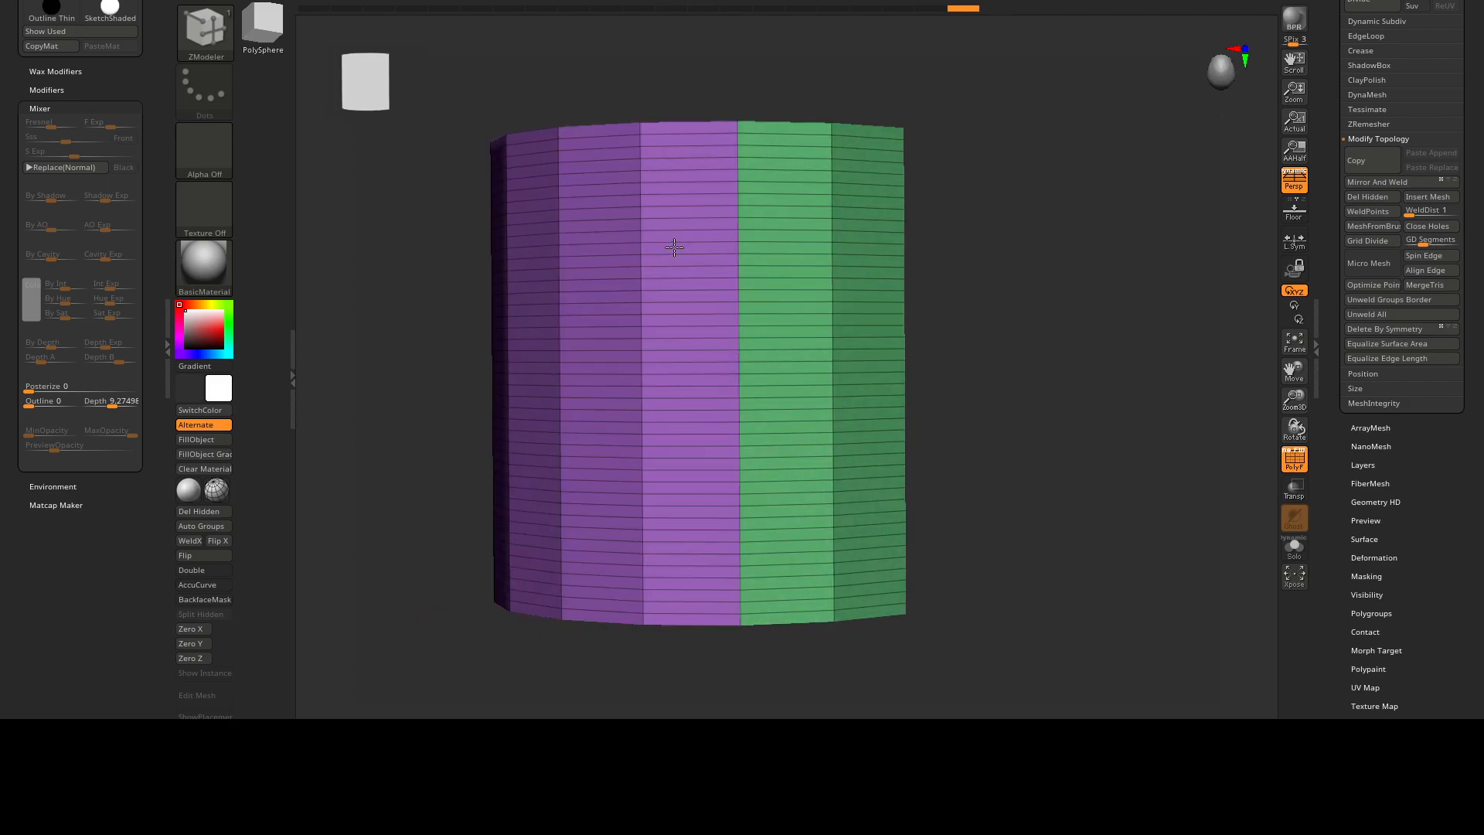
Assign a red polygroup to the next two lengthwise strips and a blue polygroup to the last two with ZModeler.
{"action": "mouse_move", "coordinate": [786, 129]}
{"action": "left_mouse_down", "text": "alt"}
{"action": "mouse_move", "coordinate": [839, 129]}
{"action": "mouse_move", "coordinate": [856, 345]}
{"action": "mouse_move", "coordinate": [848, 607]}
{"action": "left_mouse_up", "text": "alt"}
{"action": "left_click_drag", "start_coordinate": [816, 616], "coordinate": [797, 372]}
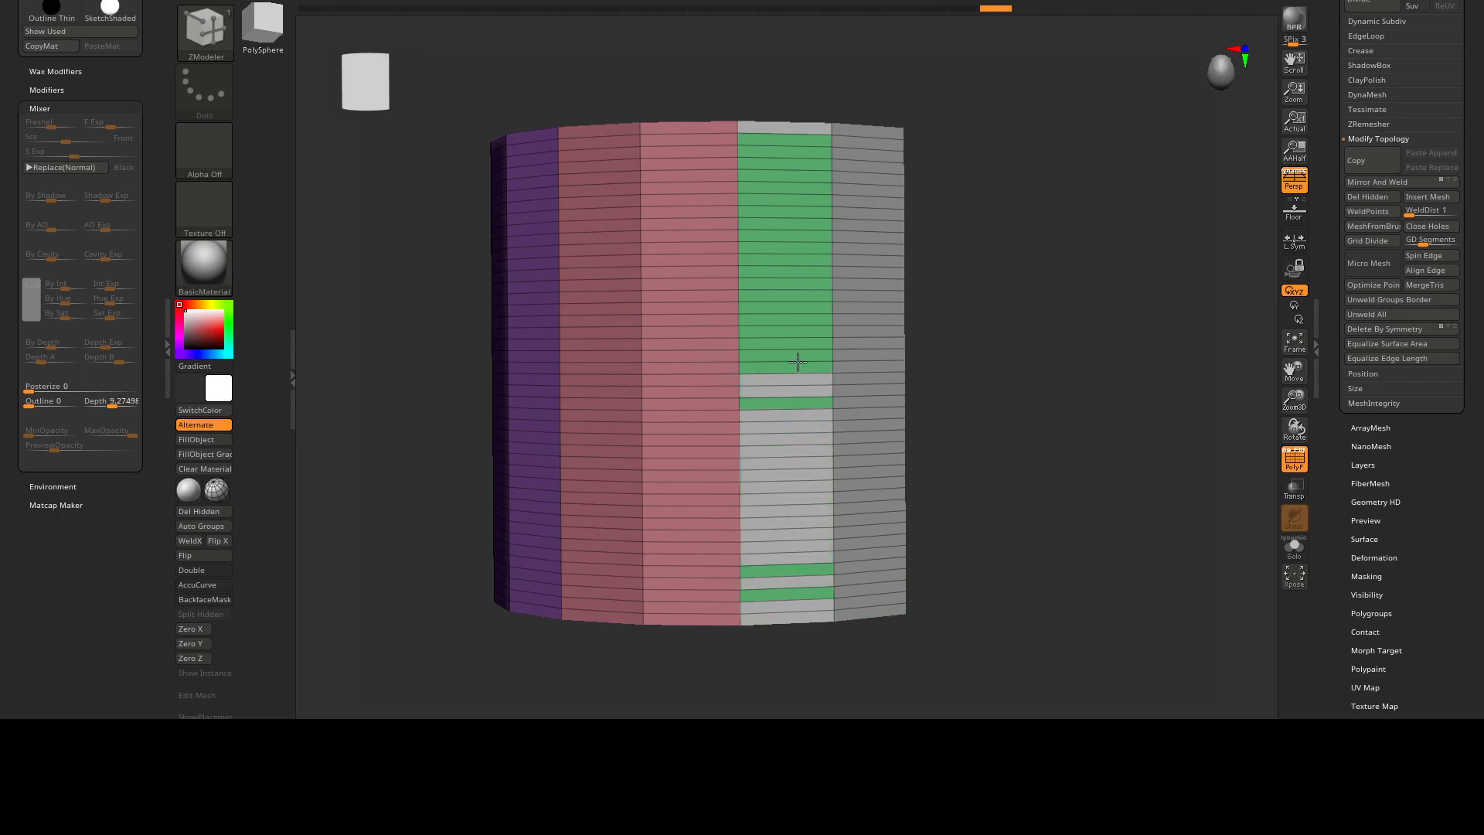
{"action": "left_click_drag", "start_coordinate": [792, 144], "coordinate": [785, 630]}
{"action": "left_click_drag", "start_coordinate": [968, 344], "coordinate": [900, 321]}
{"action": "left_click", "coordinate": [821, 193]}
{"action": "key", "text": "alt"}
{"action": "right_click_drag", "start_coordinate": [817, 182], "coordinate": [769, 289], "text": "ctrl"}
{"action": "left_click", "coordinate": [860, 281], "text": "ctrl+shift"}
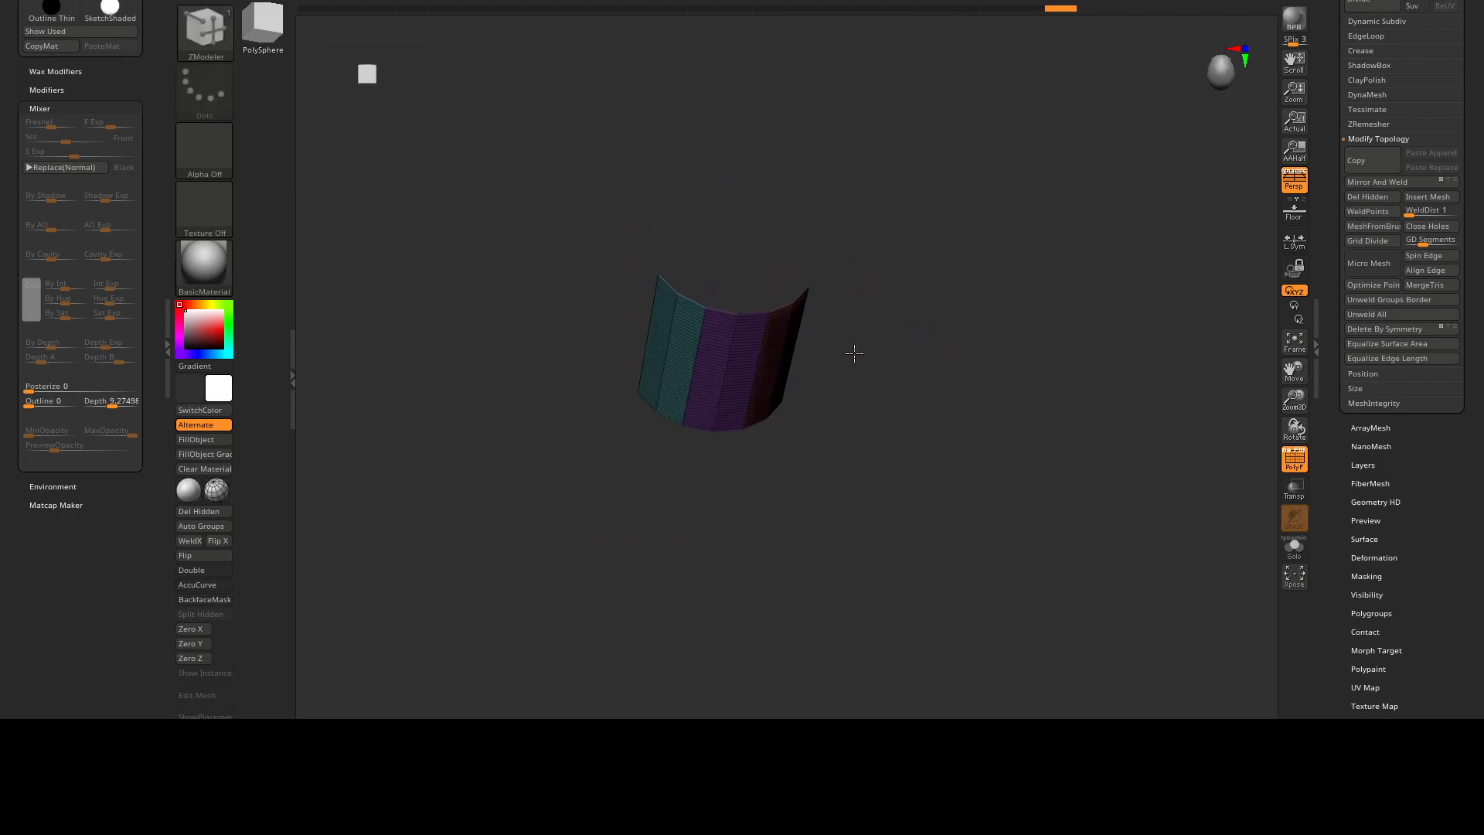
Scale the half-cylinder into a longer, narrower shape with the transform gizmo and return to the ZModeler brush.
{"action": "right_click_drag", "start_coordinate": [873, 299], "coordinate": [855, 341], "text": "ctrl"}
{"action": "right_click_drag", "start_coordinate": [856, 341], "coordinate": [839, 278]}
{"action": "right_click_drag", "start_coordinate": [928, 327], "coordinate": [710, 304], "text": "shift"}
{"action": "right_click_drag", "start_coordinate": [709, 305], "coordinate": [768, 255], "text": "alt"}
{"action": "right_click_drag", "start_coordinate": [767, 255], "coordinate": [977, 215], "text": "alt"}
{"action": "key", "text": "w"}
{"action": "right_click_drag", "start_coordinate": [806, 241], "coordinate": [710, 311], "text": "alt"}
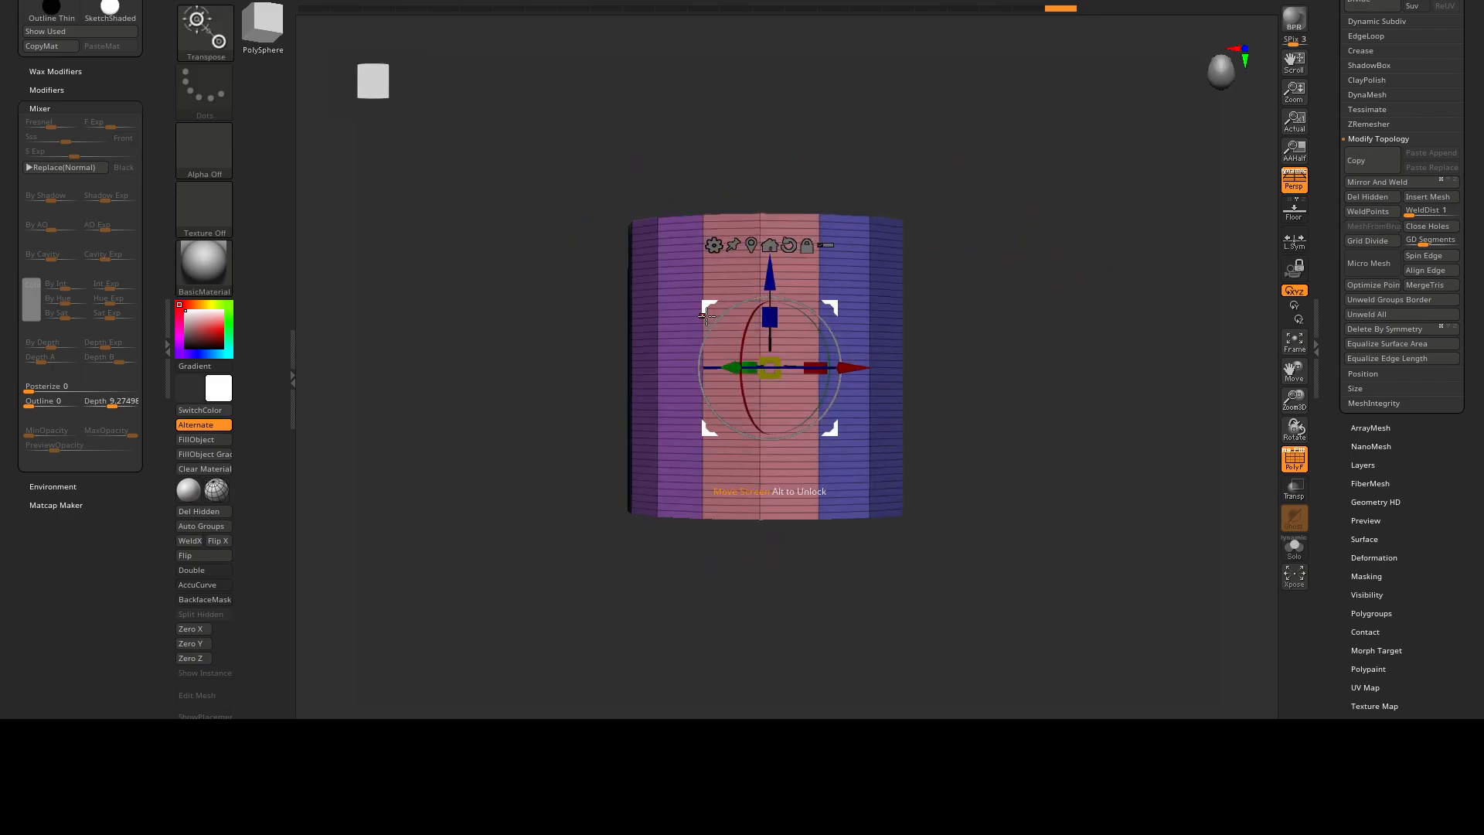
{"action": "left_click_drag", "start_coordinate": [775, 325], "coordinate": [720, 347]}
{"action": "right_click_drag", "start_coordinate": [858, 330], "coordinate": [595, 106]}
{"action": "left_click", "coordinate": [405, 1]}
{"action": "mouse_move", "coordinate": [634, 186]}
{"action": "right_mouse_down"}
{"action": "mouse_move", "coordinate": [753, 261]}
{"action": "mouse_move", "coordinate": [884, 315]}
{"action": "mouse_move", "coordinate": [867, 294]}
{"action": "right_mouse_up"}
{"action": "mouse_move", "coordinate": [867, 294]}
{"action": "right_mouse_down"}
{"action": "mouse_move", "coordinate": [840, 408]}
{"action": "mouse_move", "coordinate": [844, 332]}
{"action": "mouse_move", "coordinate": [768, 326]}
{"action": "mouse_move", "coordinate": [898, 319]}
{"action": "right_mouse_up"}
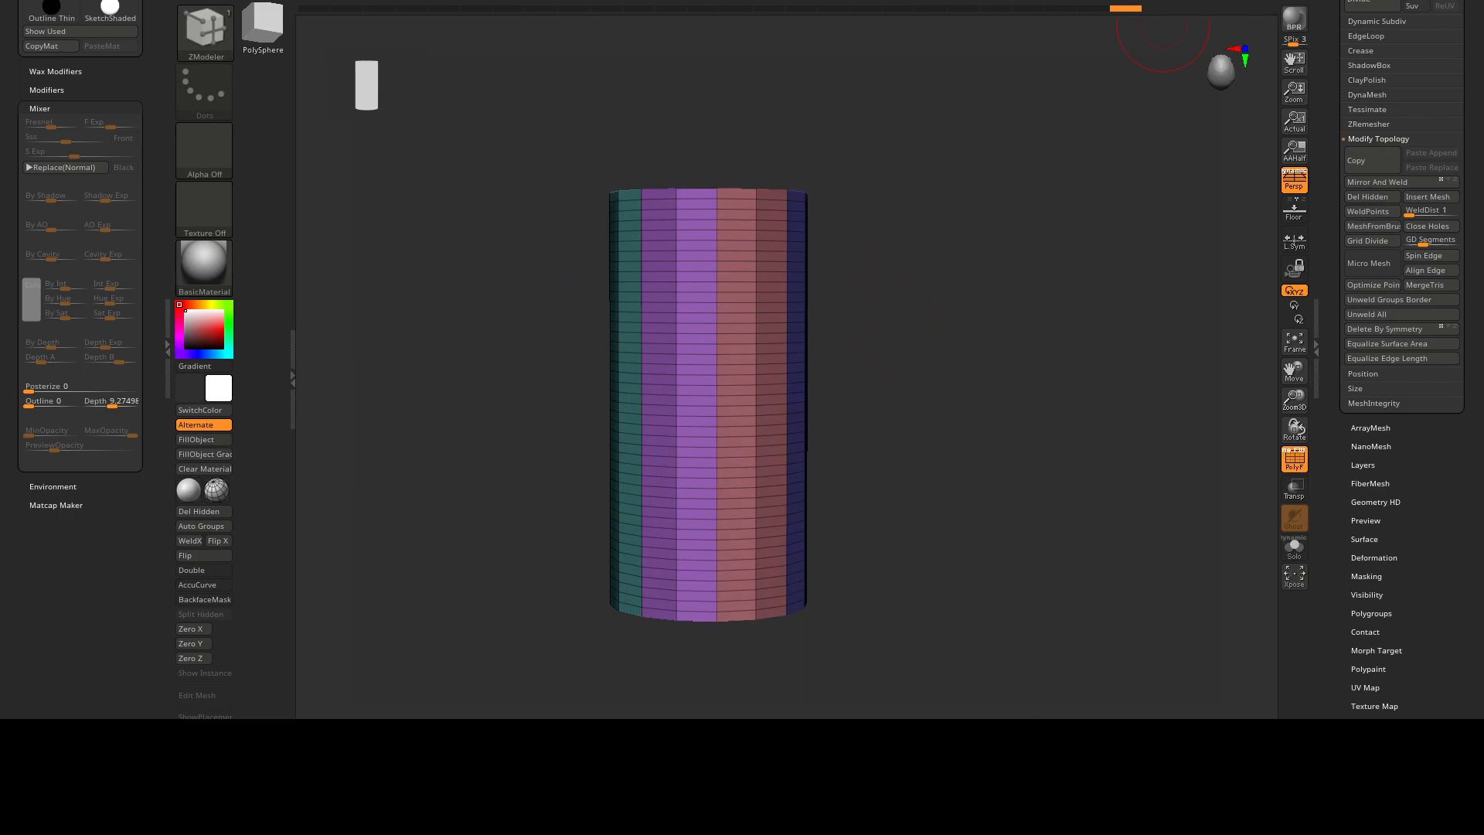
Unwrap the half-cylinder with UV Master using both the Symmetry and Polygroups options.
{"action": "left_click", "coordinate": [1120, 1]}
{"action": "left_click_drag", "start_coordinate": [1050, 252], "coordinate": [1049, 187]}
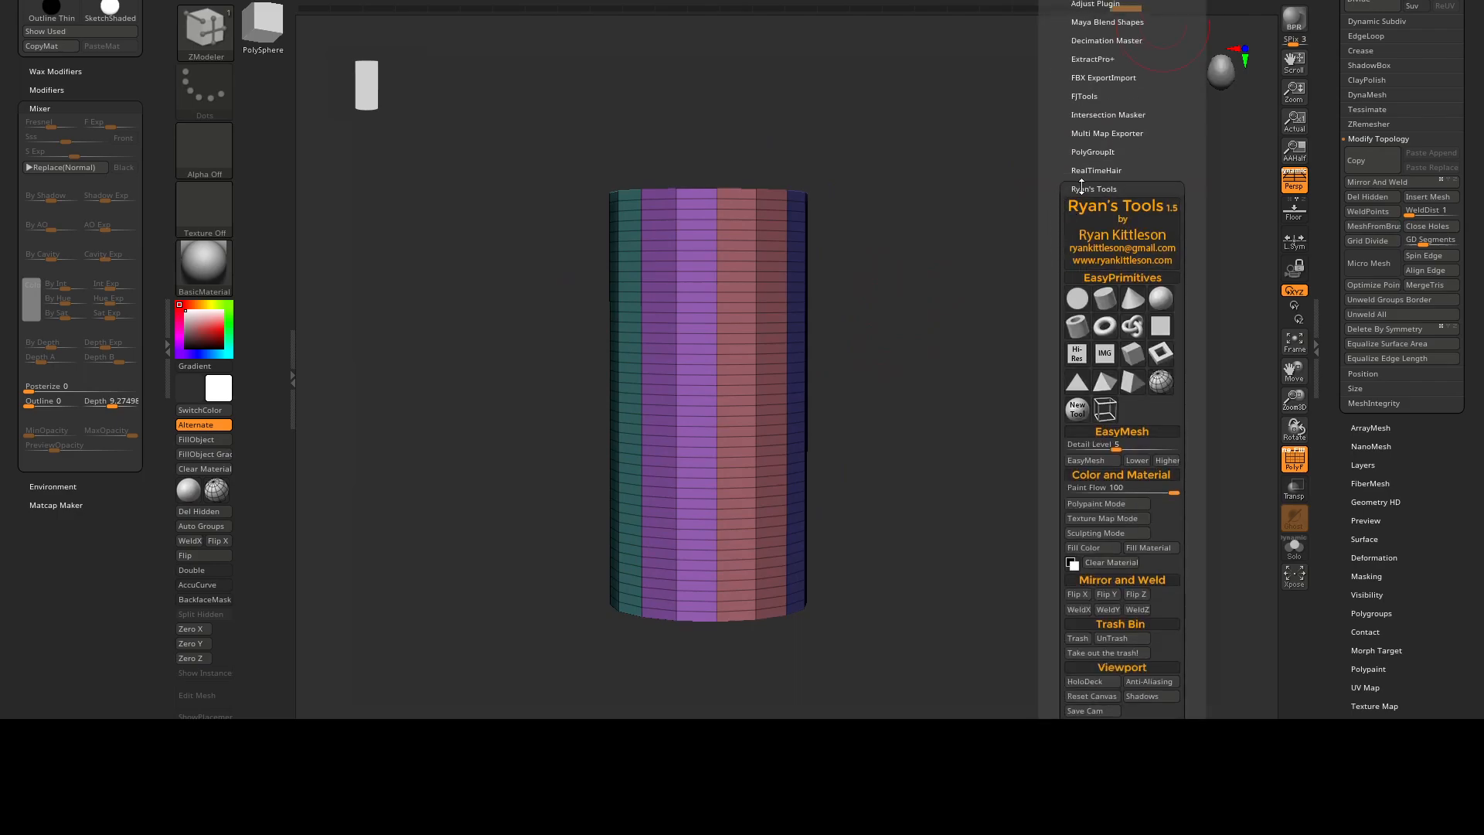
{"action": "left_click", "coordinate": [1082, 187]}
{"action": "left_click", "coordinate": [1090, 244]}
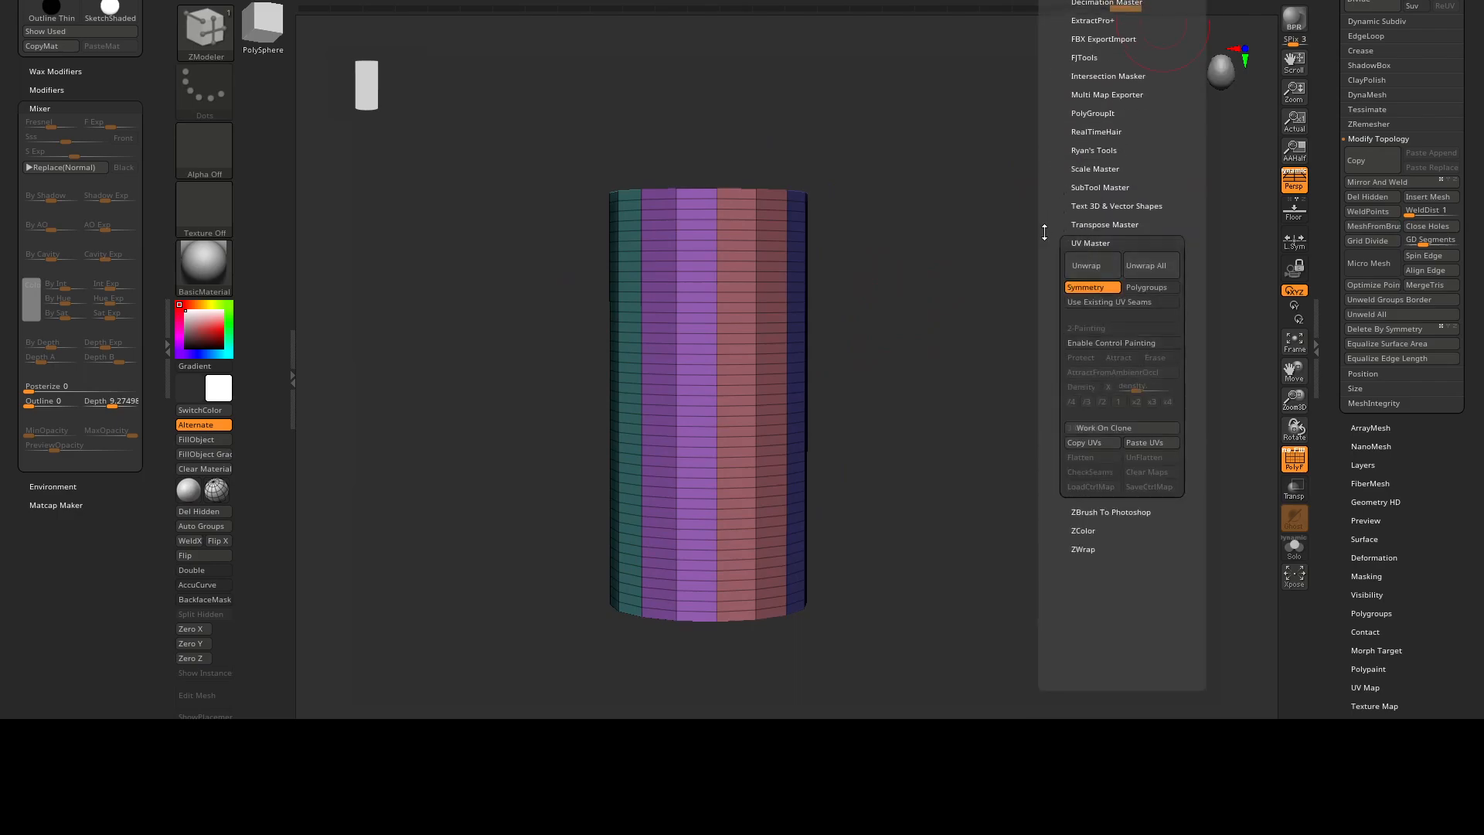
{"action": "left_click_drag", "start_coordinate": [1043, 234], "coordinate": [1045, 181]}
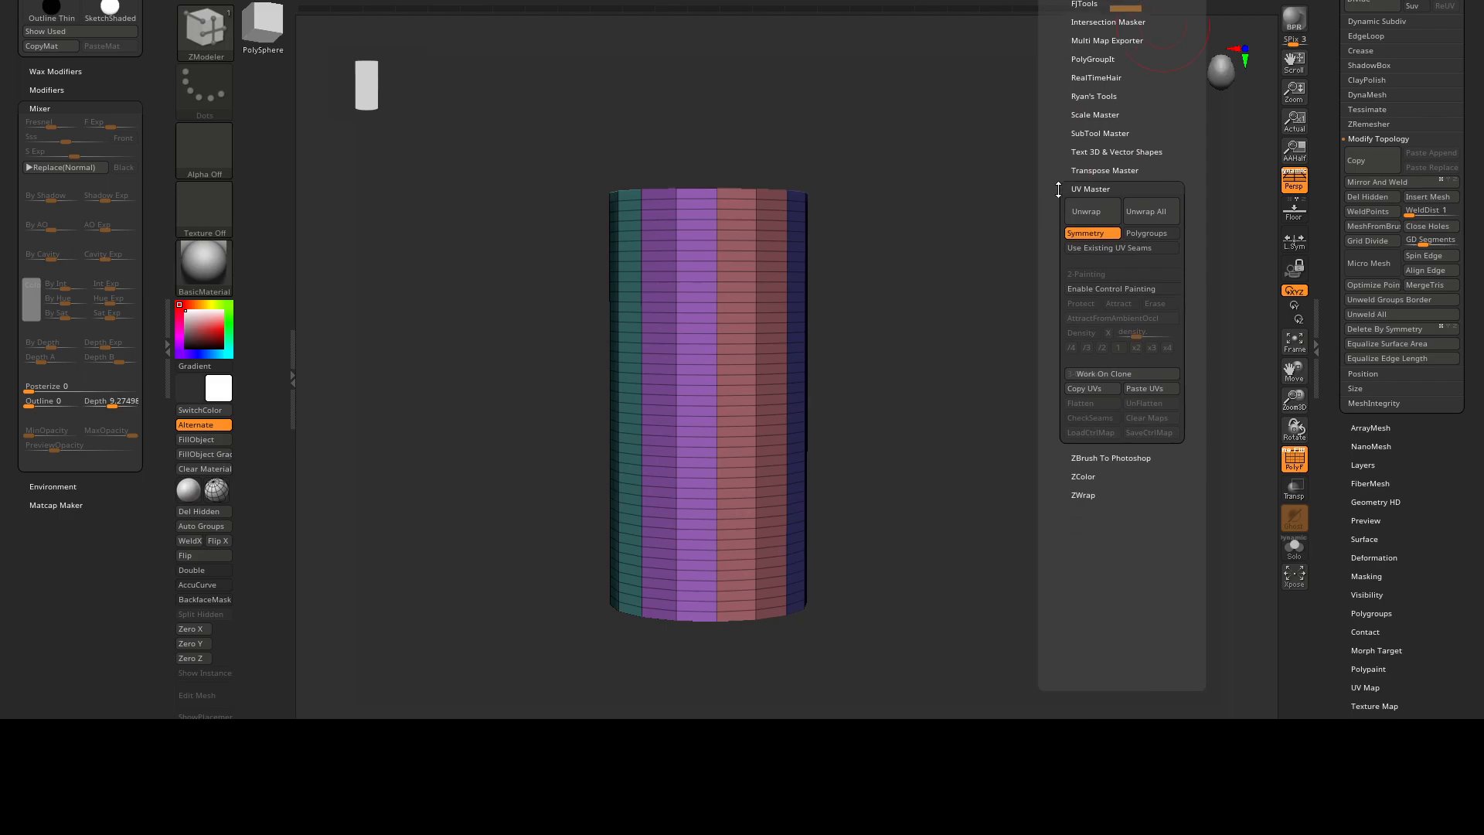
{"action": "left_click", "coordinate": [1089, 215]}
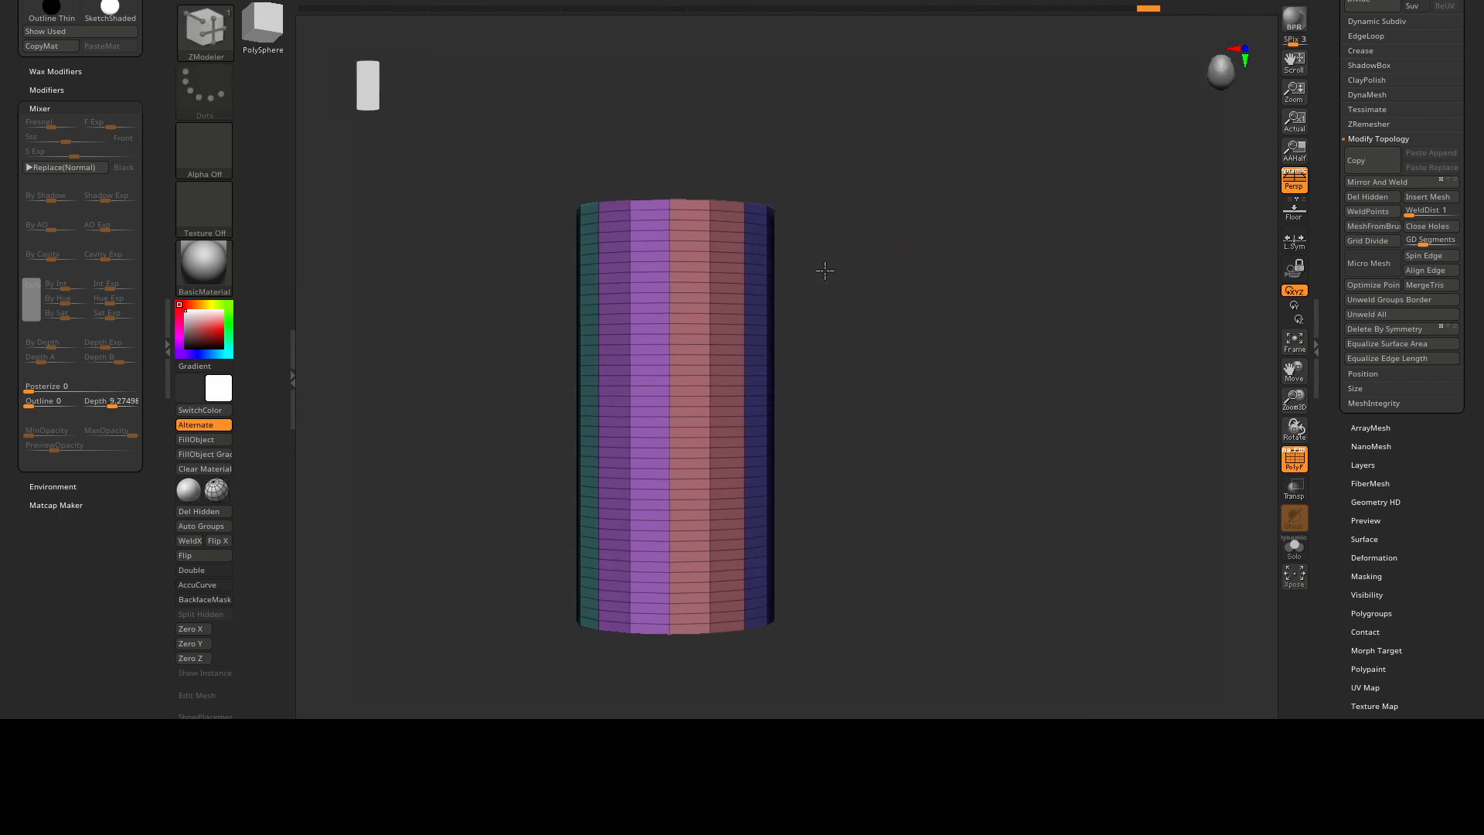
{"action": "left_click_drag", "start_coordinate": [860, 256], "coordinate": [858, 234], "text": "alt"}
{"action": "left_click_drag", "start_coordinate": [806, 279], "coordinate": [891, 263]}
{"action": "scroll", "coordinate": [1330, 50], "scroll_direction": "up", "scroll_amount": 2}
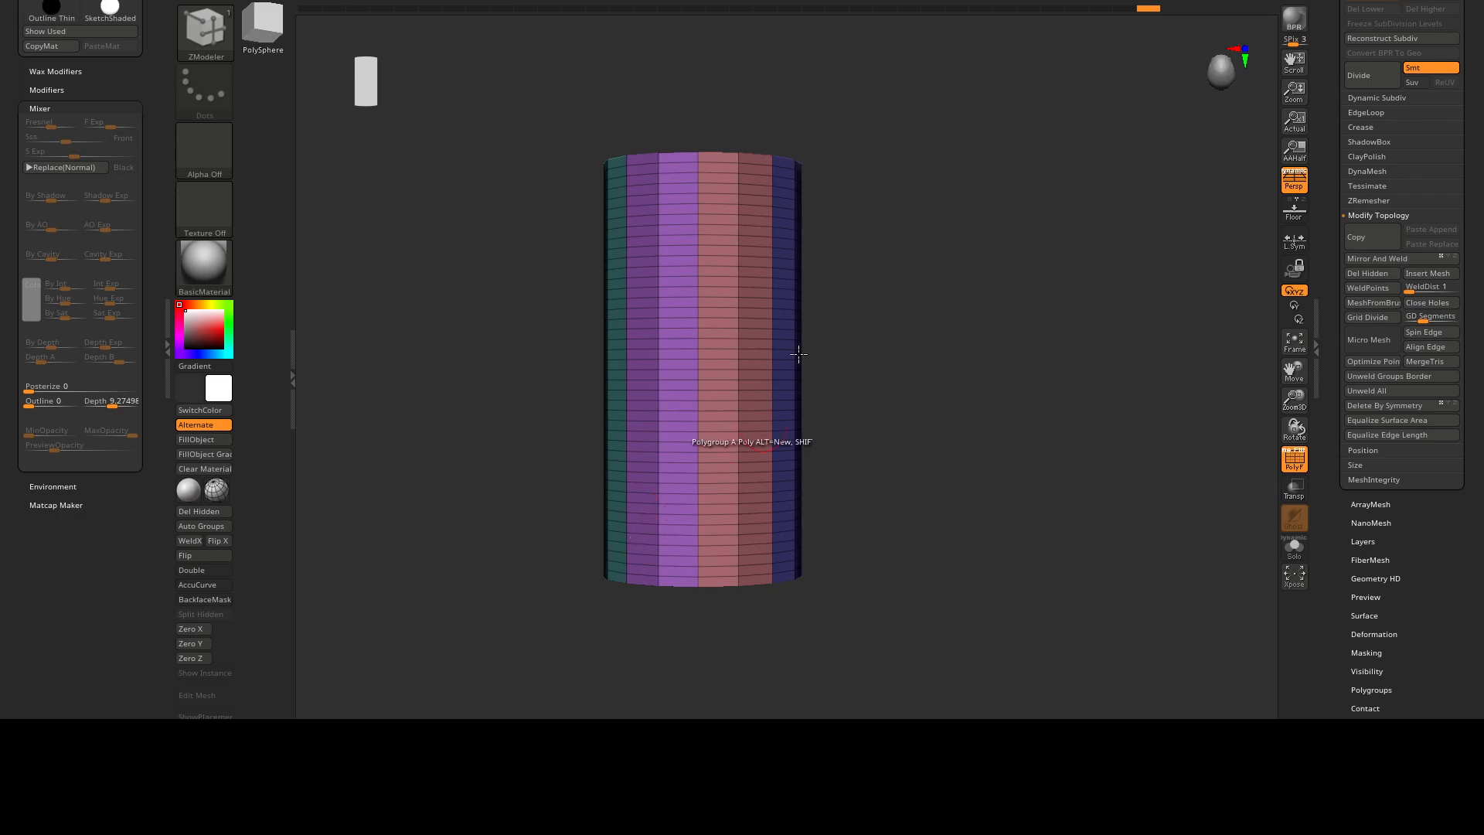
{"action": "left_click_drag", "start_coordinate": [913, 215], "coordinate": [850, 226]}
{"action": "left_click_drag", "start_coordinate": [908, 271], "coordinate": [871, 245]}
{"action": "left_click_drag", "start_coordinate": [925, 376], "coordinate": [813, 249]}
{"action": "left_click_drag", "start_coordinate": [924, 265], "coordinate": [1048, 19]}
{"action": "left_click", "coordinate": [1048, 6]}
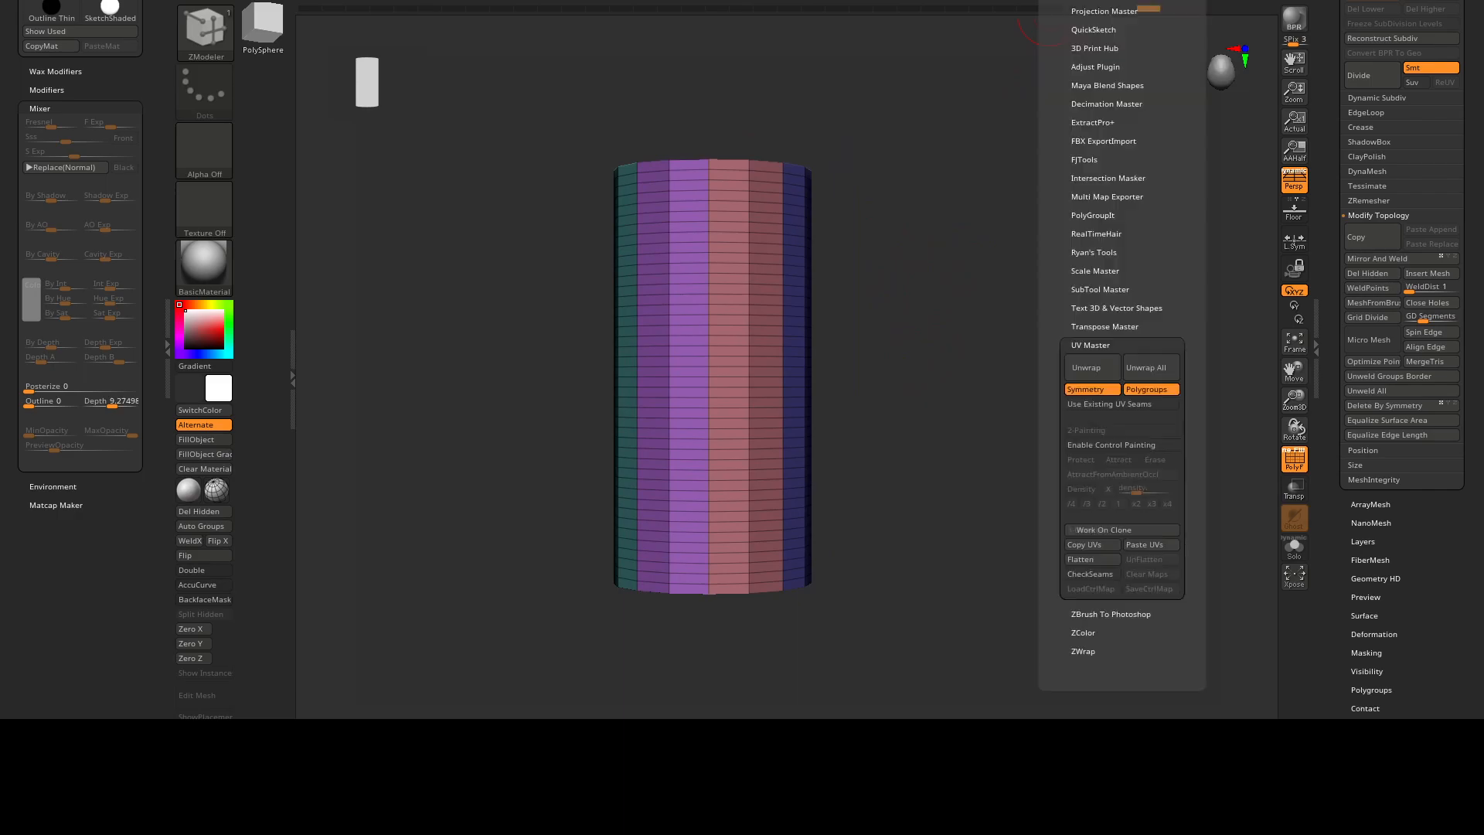
{"action": "left_click_drag", "start_coordinate": [1063, 310], "coordinate": [1060, 266]}
{"action": "left_click_drag", "start_coordinate": [944, 316], "coordinate": [959, 301]}
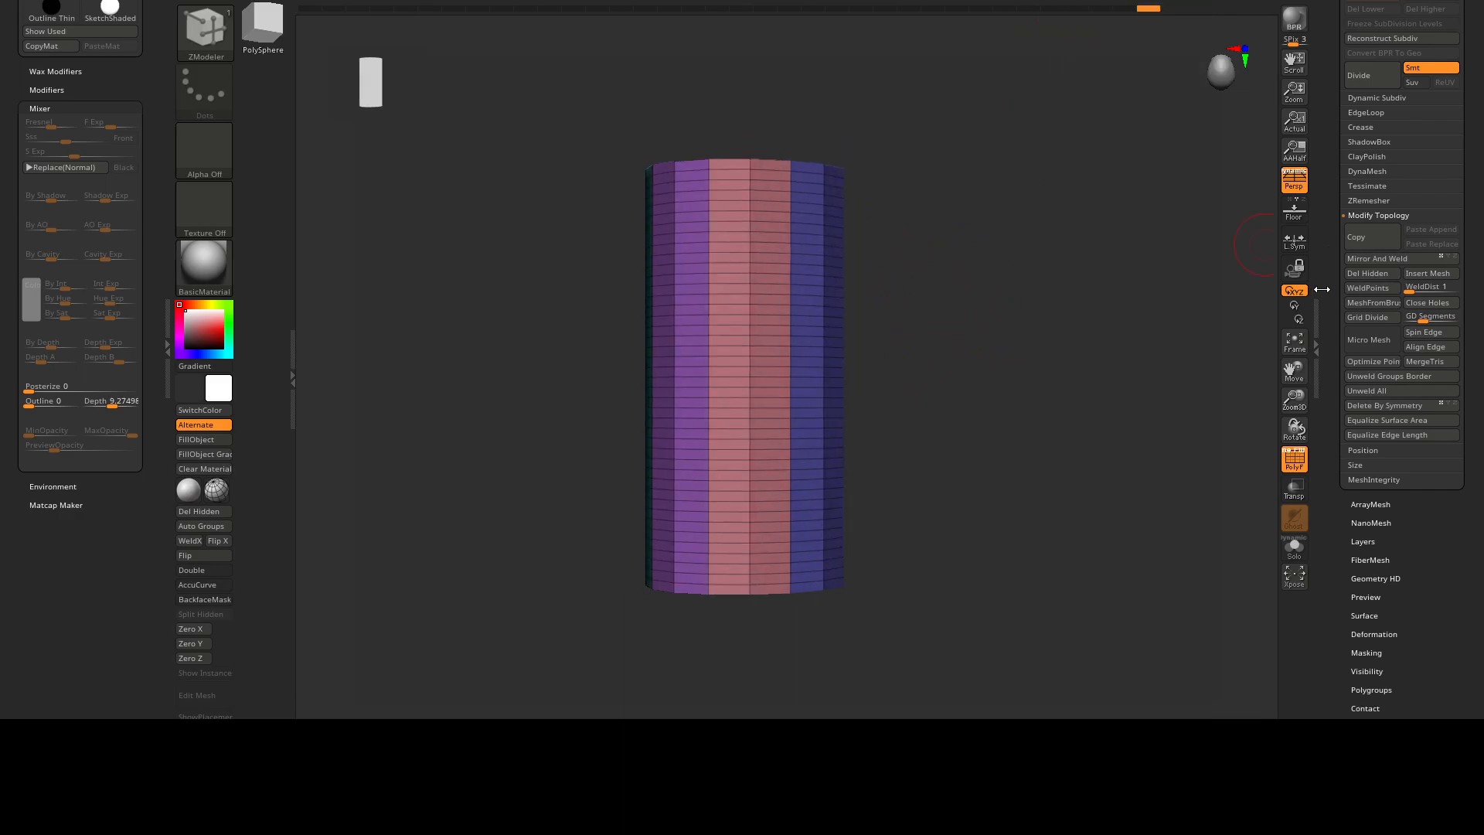
Preview the half-cylinder's unwrapped layout with Morph UV and inspect the UV islands of each polygroup.
{"action": "scroll", "coordinate": [1321, 290], "scroll_direction": "down", "scroll_amount": 5}
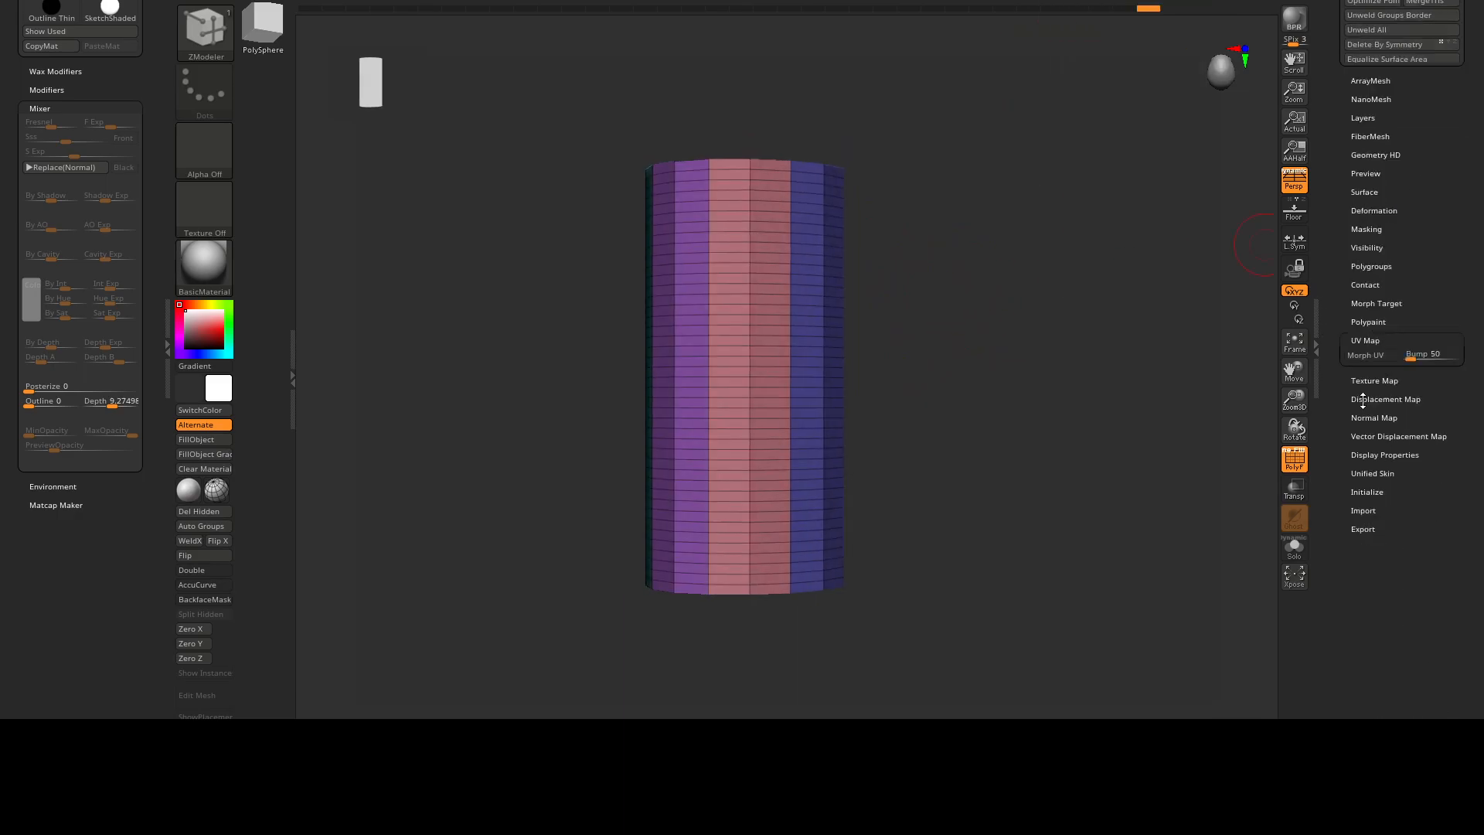
{"action": "left_click", "coordinate": [1364, 402]}
{"action": "left_click", "coordinate": [1373, 258]}
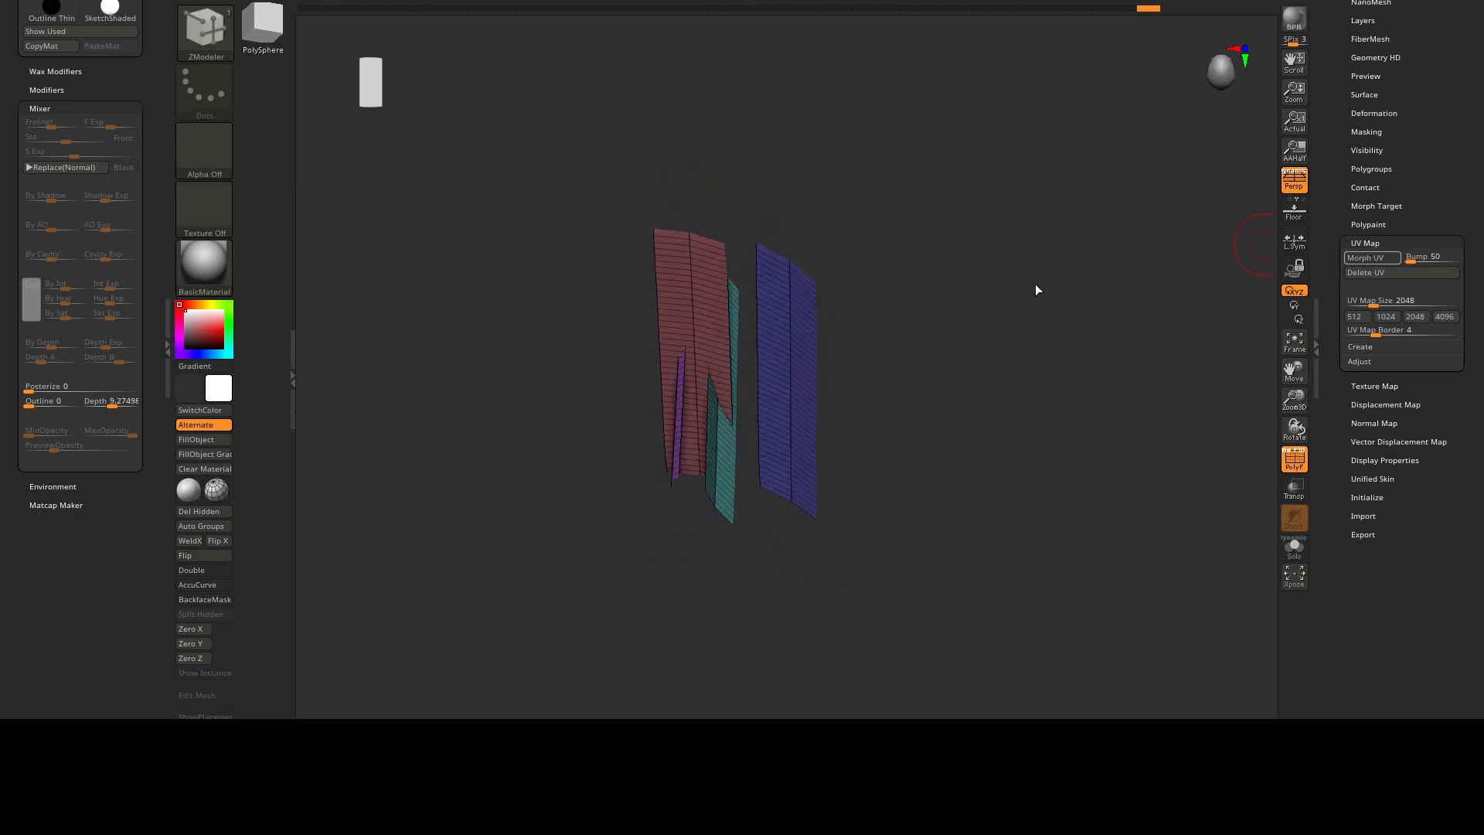
{"action": "left_click_drag", "start_coordinate": [868, 378], "coordinate": [970, 327]}
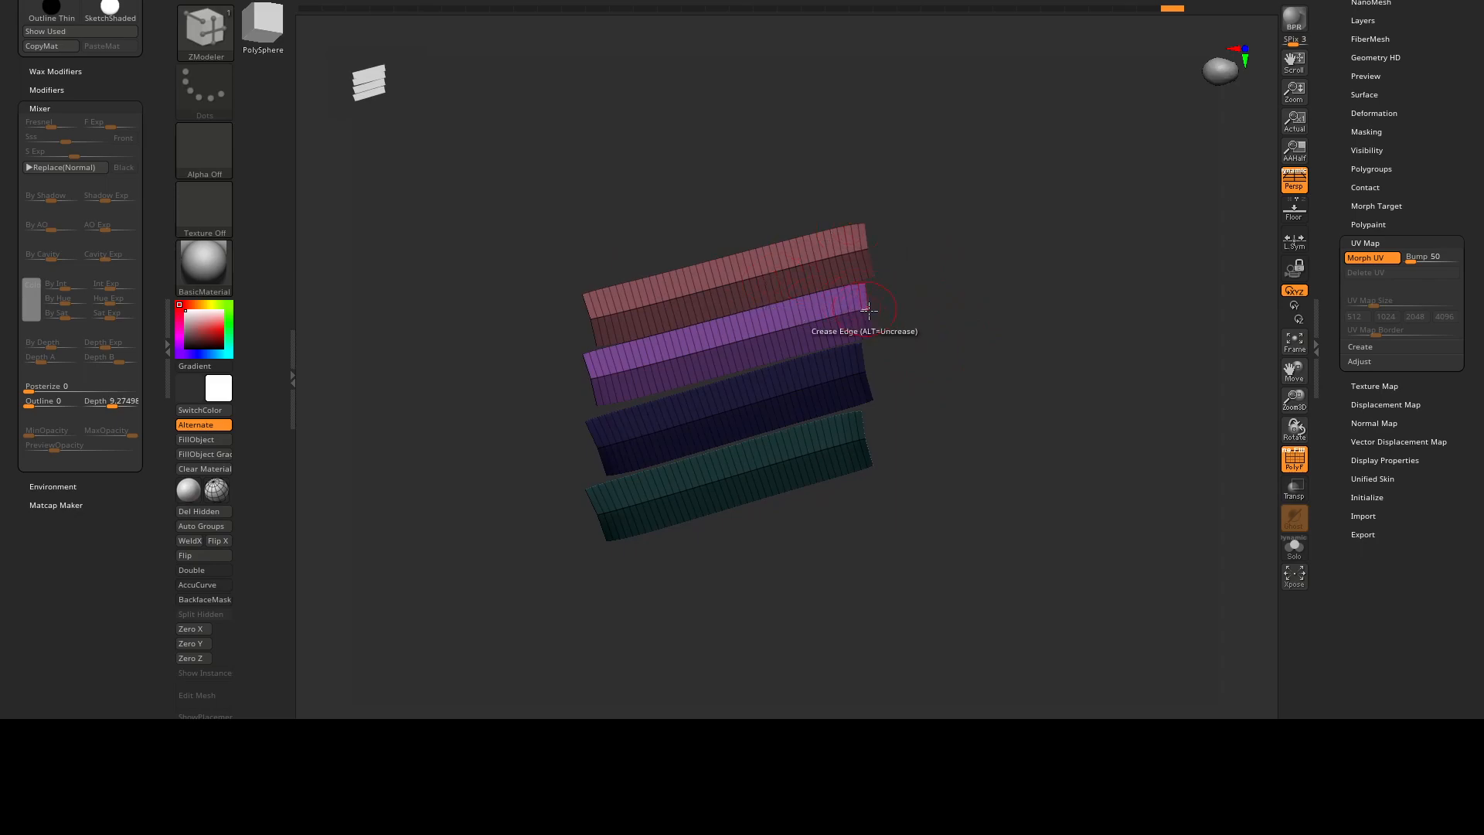
{"action": "left_click", "coordinate": [1387, 258]}
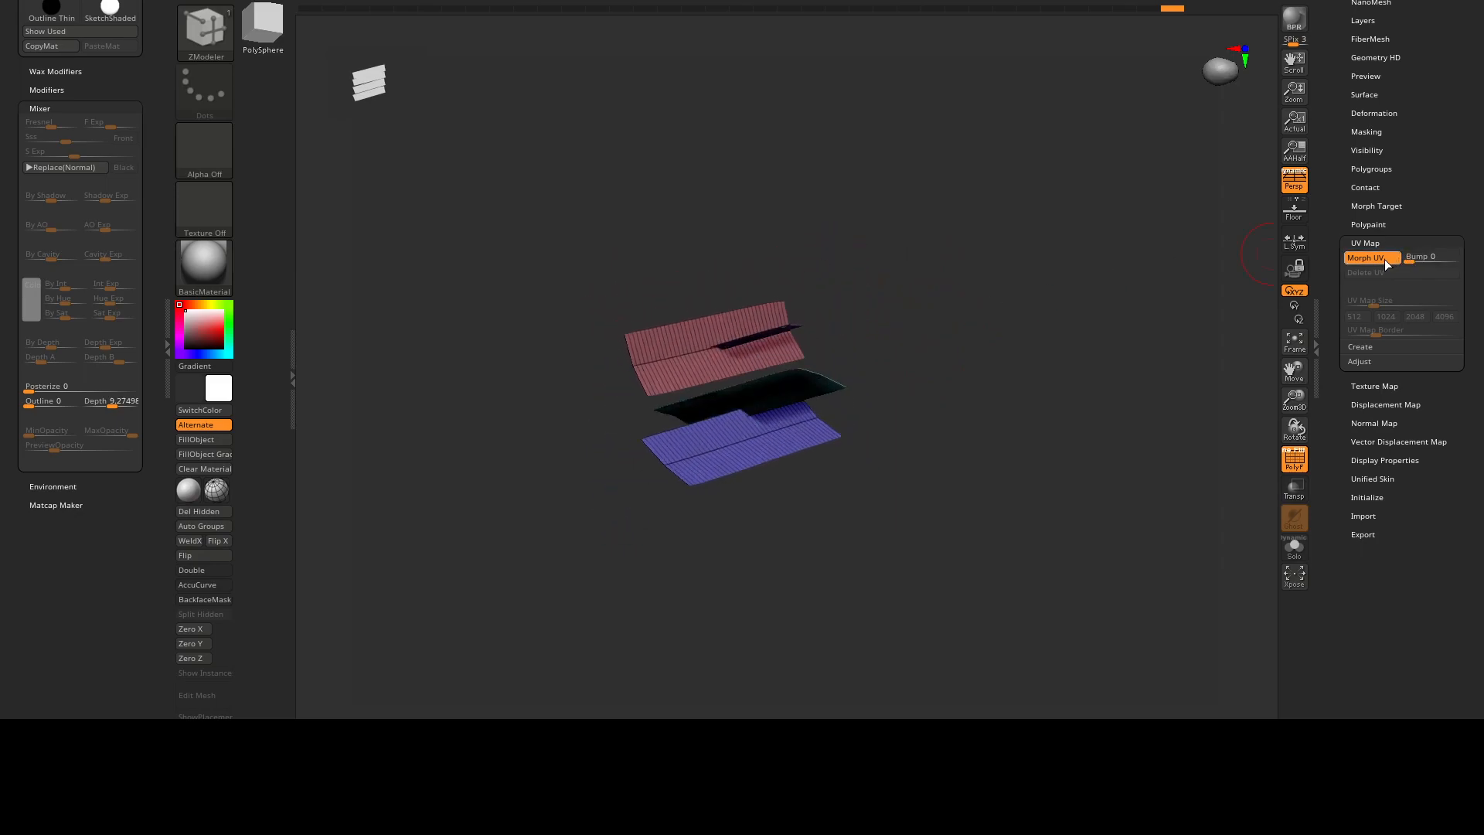
{"action": "left_click", "coordinate": [1384, 258]}
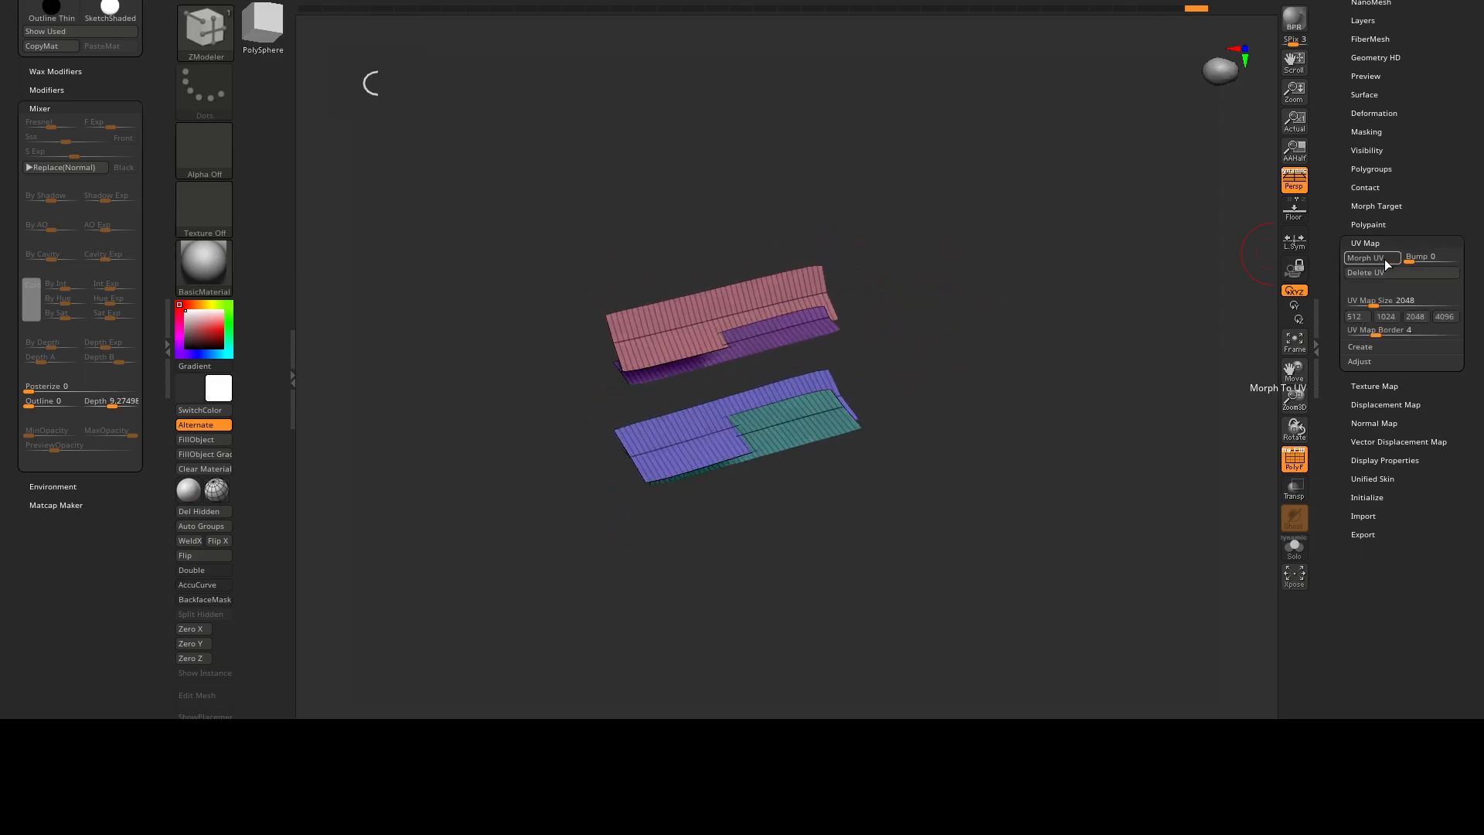
{"action": "left_click", "coordinate": [1373, 258]}
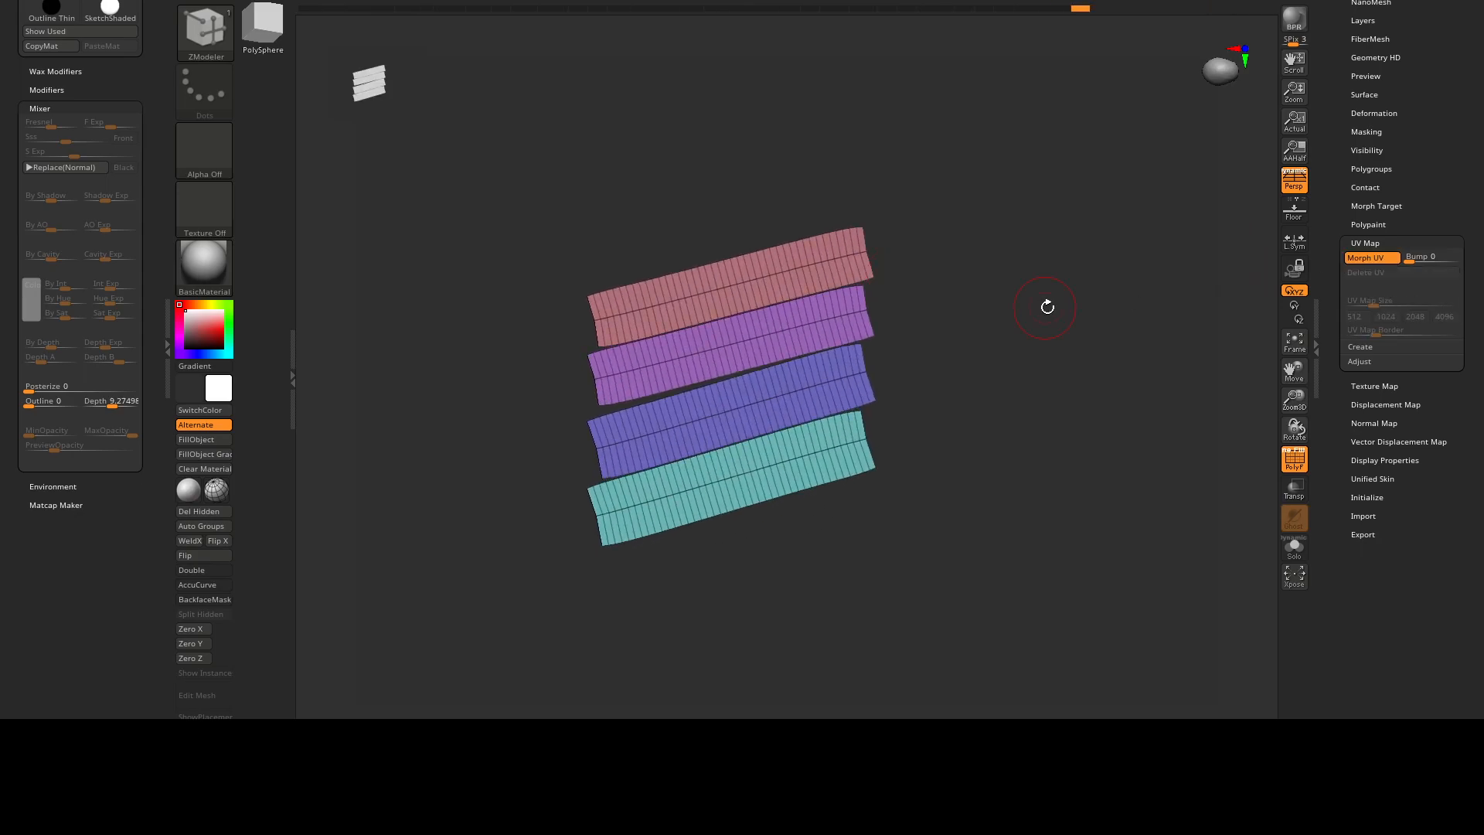
{"action": "right_click_drag", "start_coordinate": [804, 295], "coordinate": [909, 269], "text": "alt"}
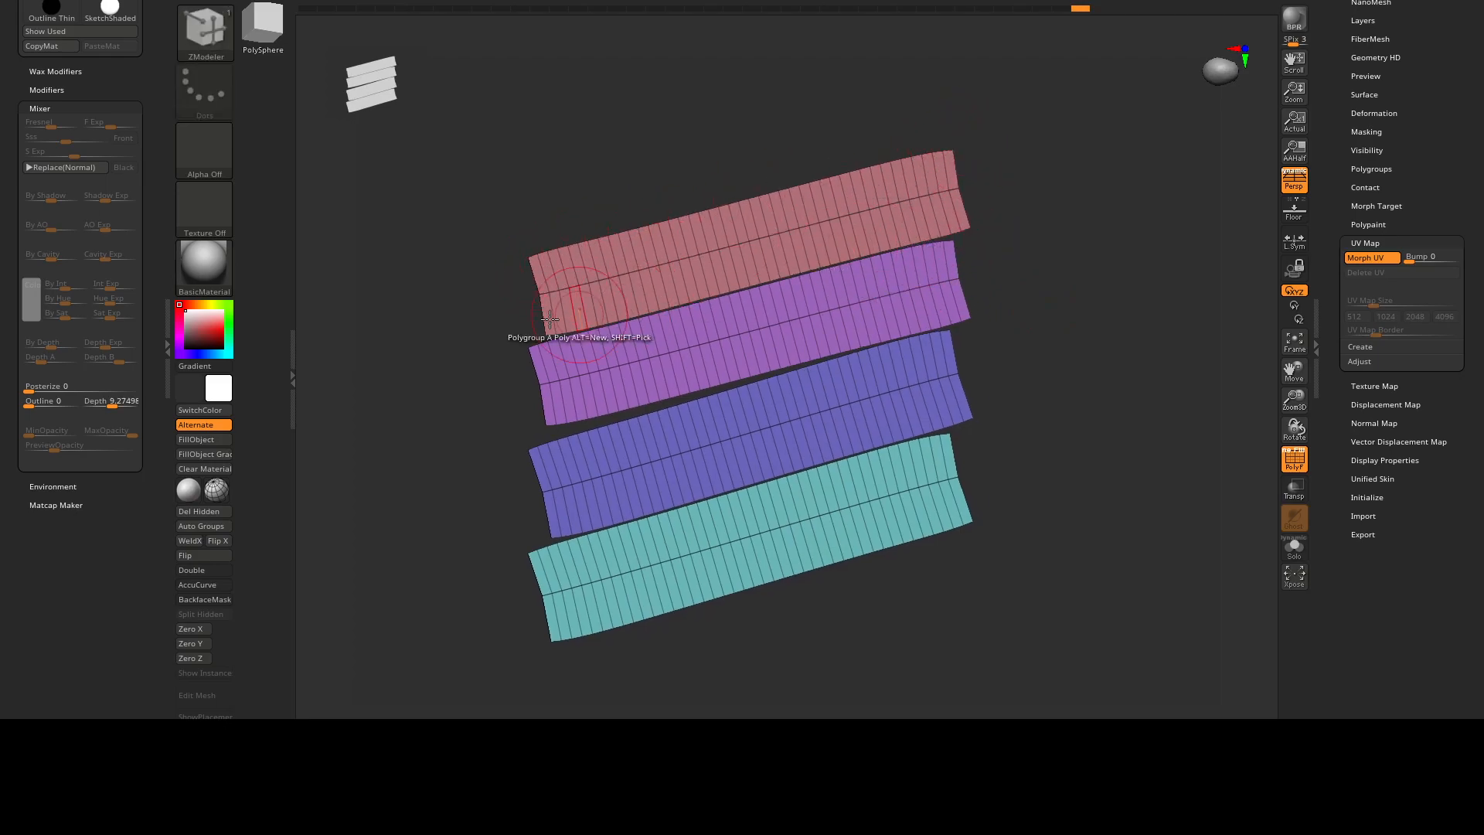
{"action": "right_click_drag", "start_coordinate": [960, 312], "coordinate": [936, 247], "text": "alt"}
{"action": "right_click_drag", "start_coordinate": [1156, 268], "coordinate": [831, 168]}
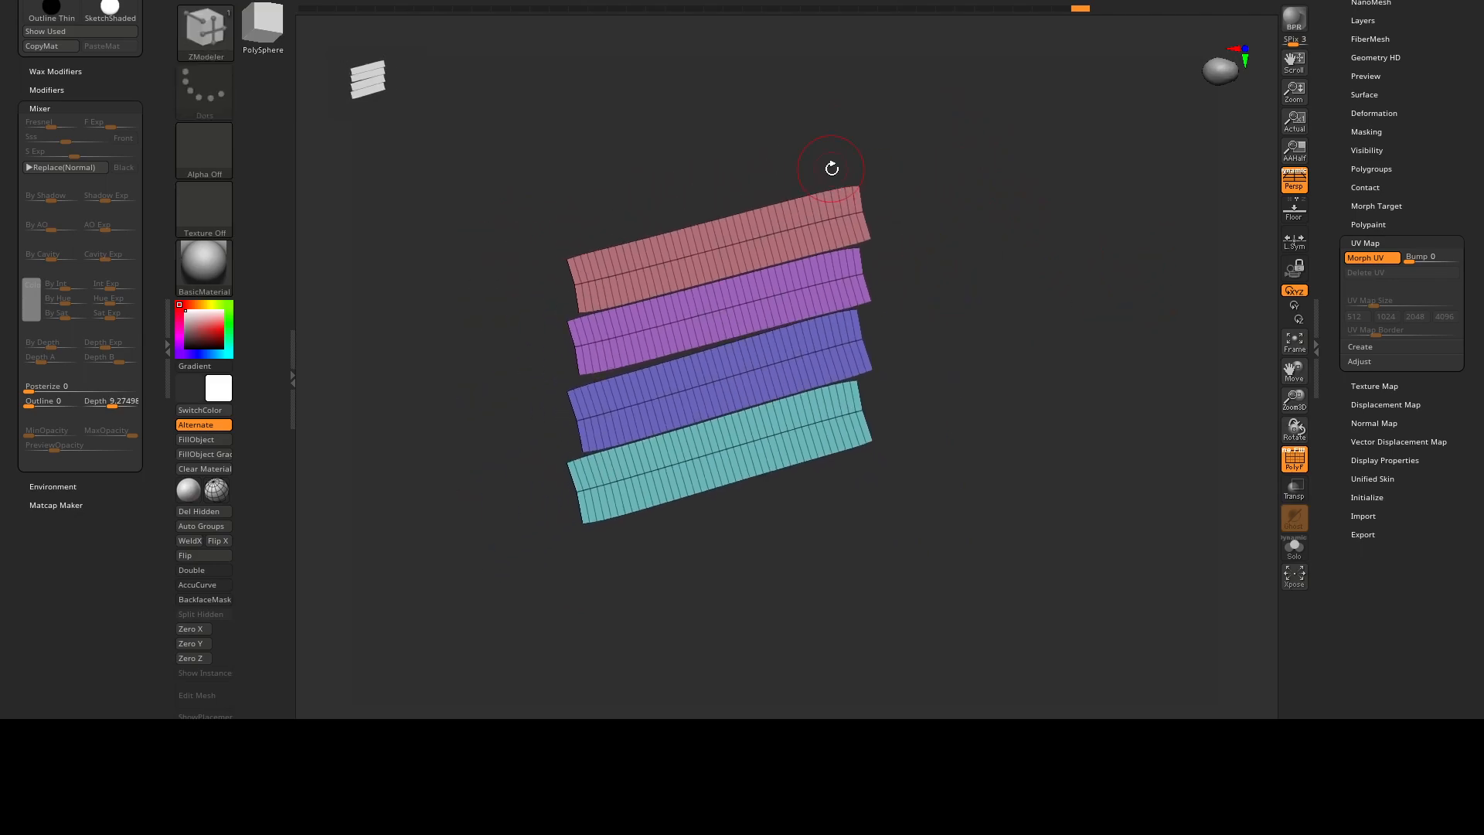
Turn off the Morph UV preview to restore the half-cylinder's 3D shape, and collapse the UV Map settings.
{"action": "left_click", "coordinate": [1383, 257]}
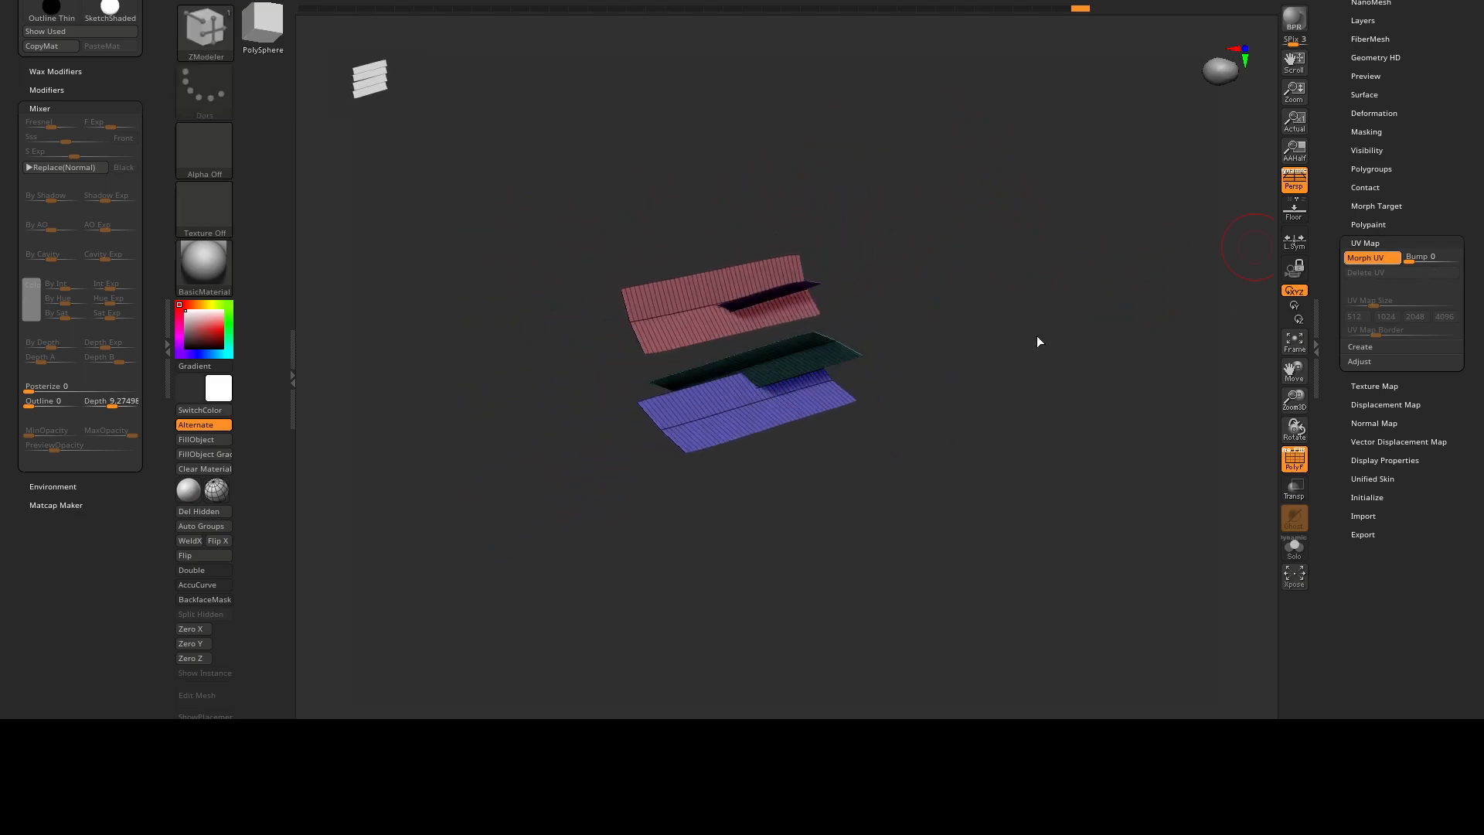
{"action": "mouse_move", "coordinate": [1037, 334]}
{"action": "right_mouse_down"}
{"action": "mouse_move", "coordinate": [924, 355]}
{"action": "mouse_move", "coordinate": [984, 341]}
{"action": "mouse_move", "coordinate": [891, 323]}
{"action": "mouse_move", "coordinate": [936, 322]}
{"action": "mouse_move", "coordinate": [930, 341]}
{"action": "right_mouse_up"}
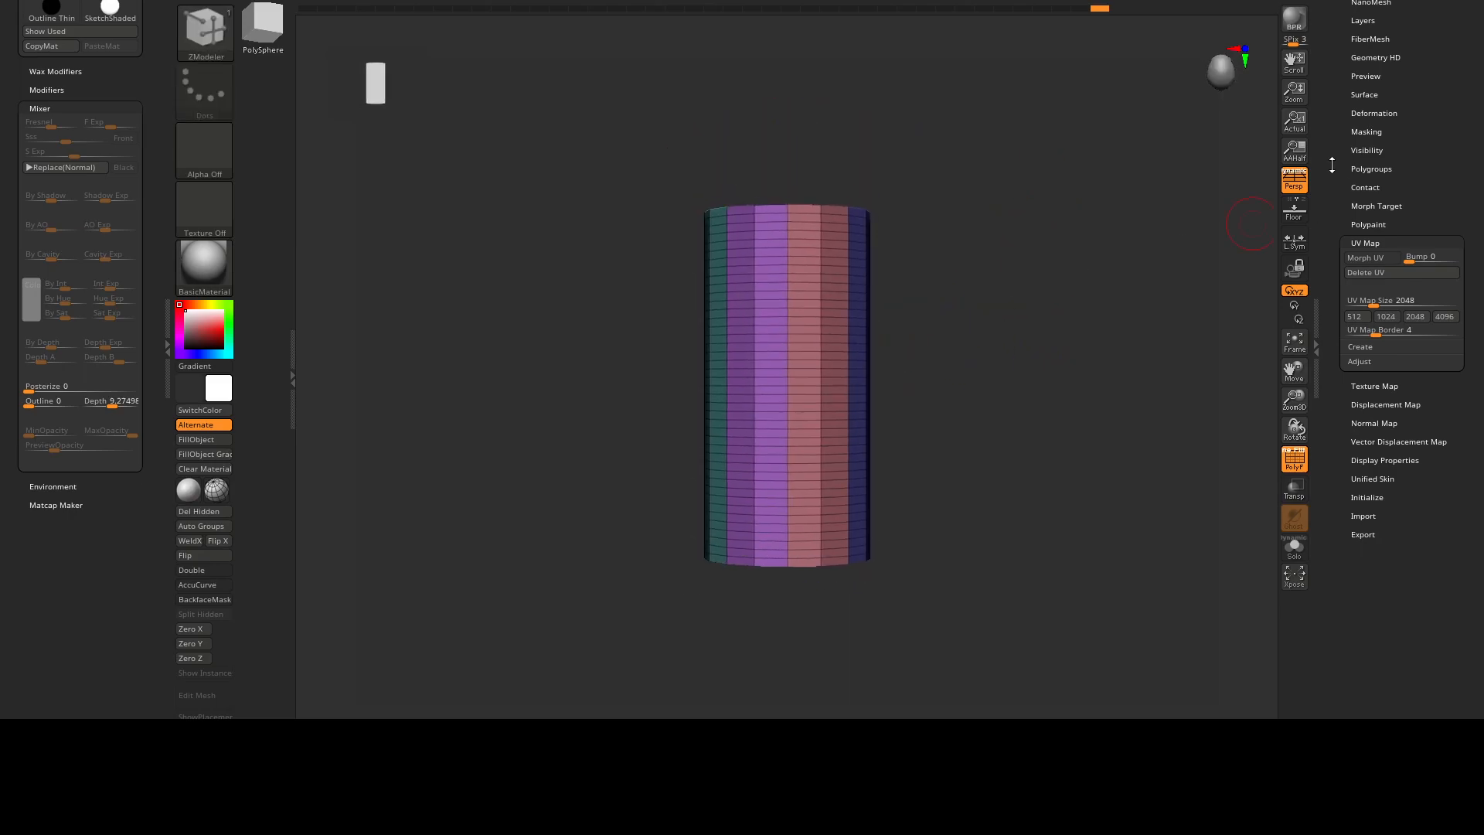
{"action": "left_click_drag", "start_coordinate": [1329, 157], "coordinate": [1354, 294]}
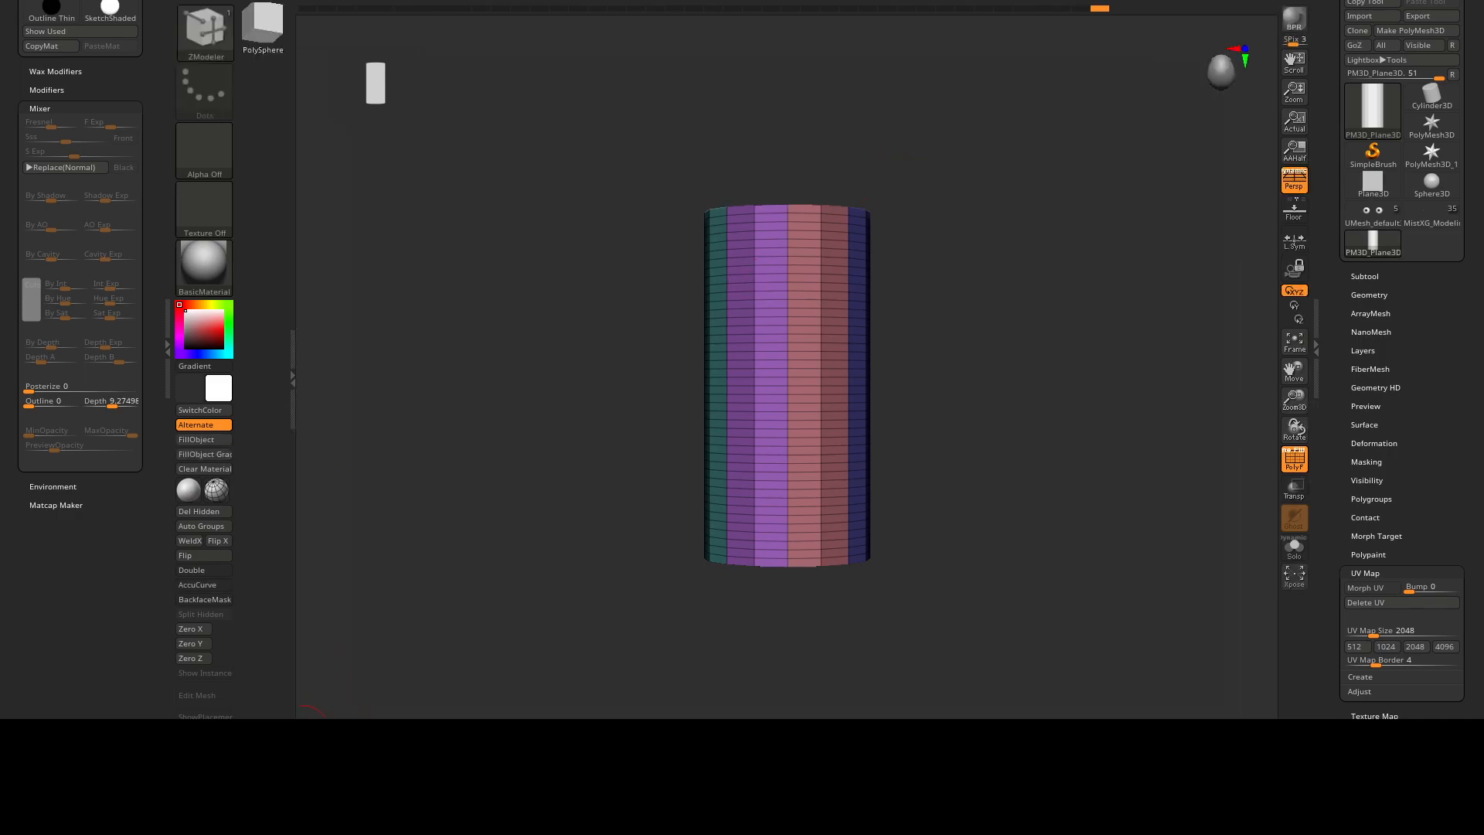
{"action": "left_click_drag", "start_coordinate": [945, 344], "coordinate": [928, 313], "text": "alt"}
{"action": "left_click_drag", "start_coordinate": [928, 312], "coordinate": [913, 353], "text": "alt"}
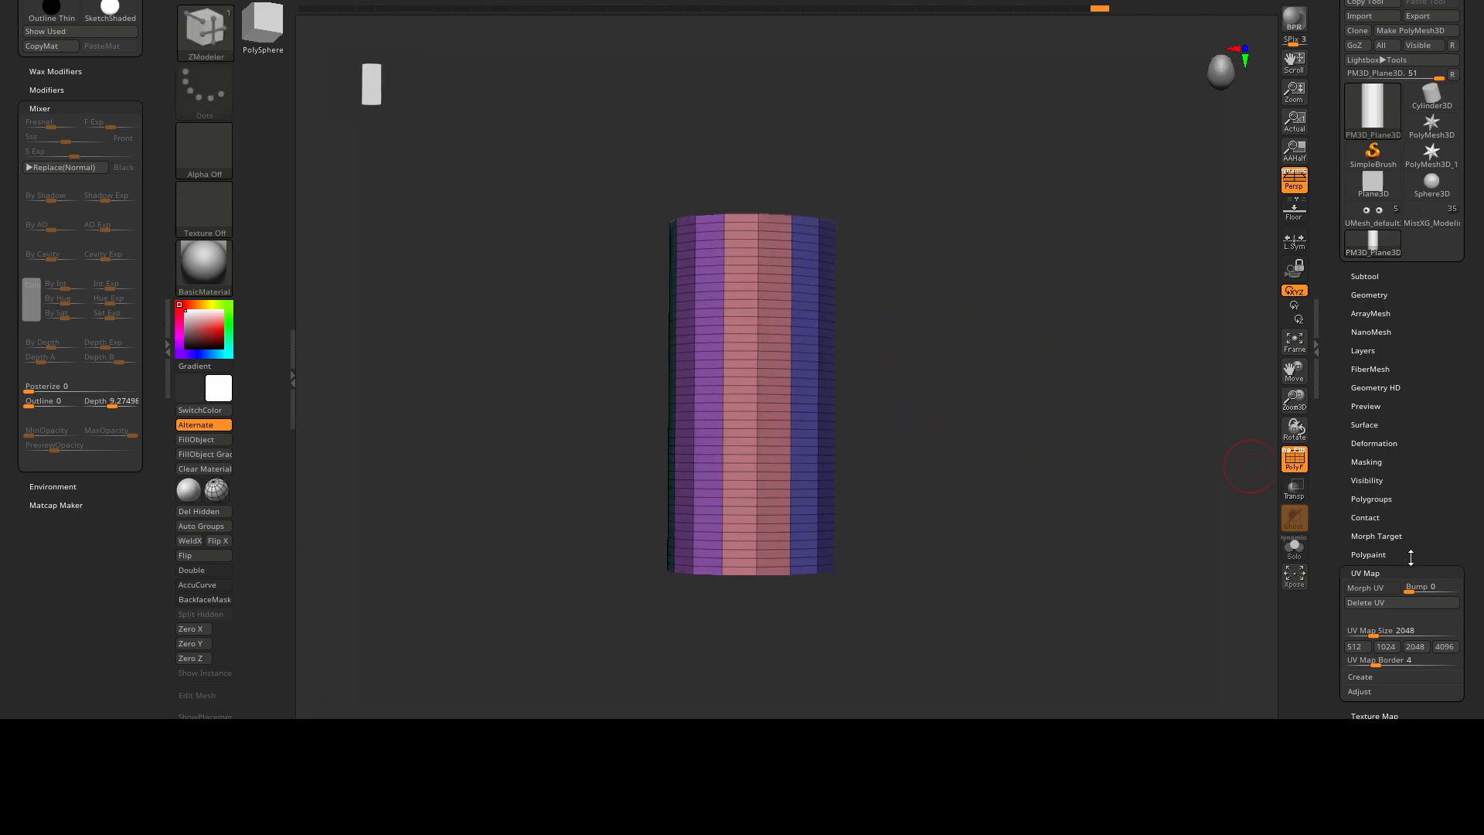
{"action": "left_click", "coordinate": [1412, 573]}
{"action": "left_click_drag", "start_coordinate": [1334, 526], "coordinate": [1345, 439]}
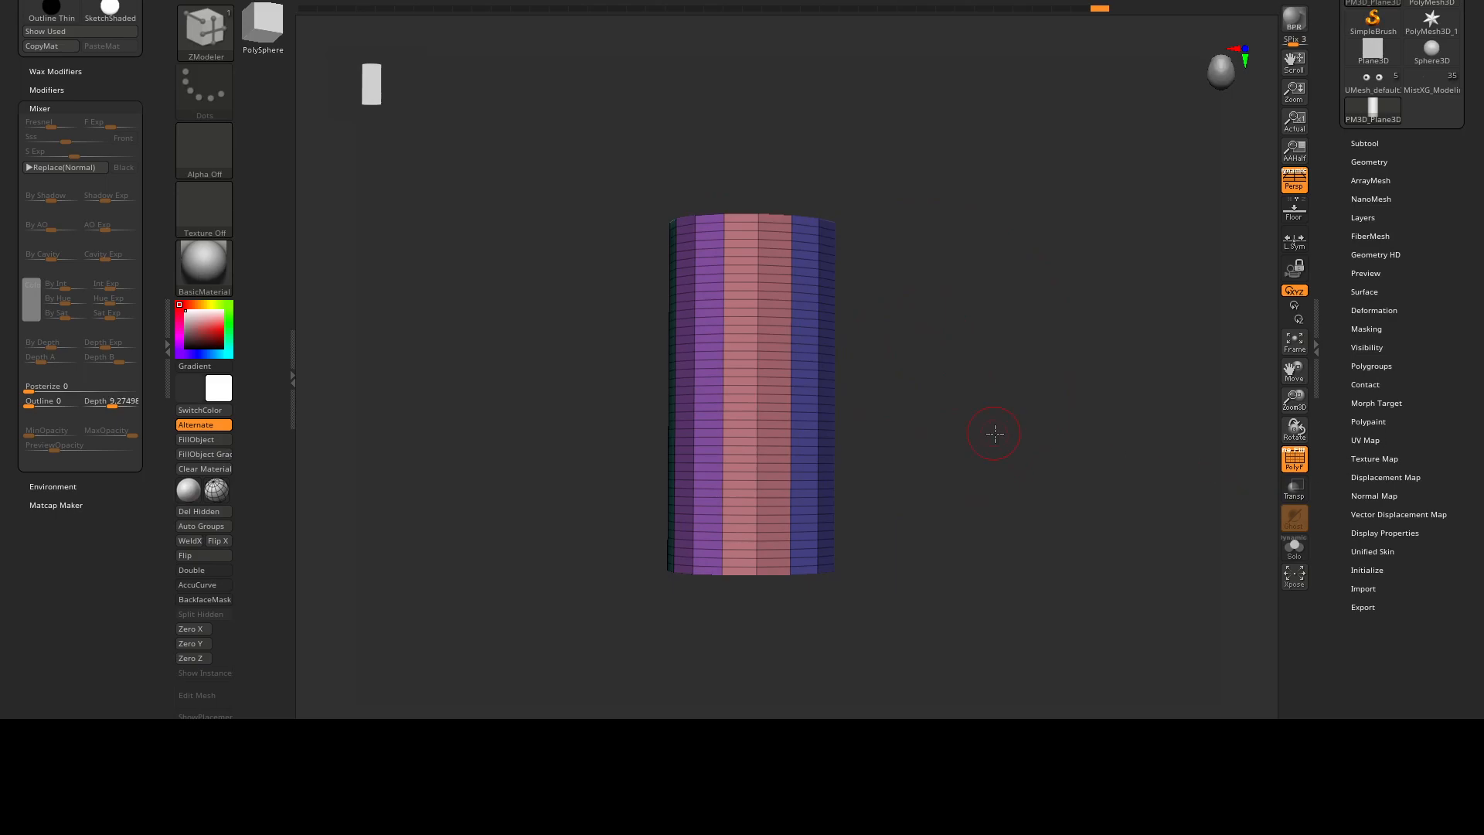
{"action": "left_click_drag", "start_coordinate": [993, 432], "coordinate": [1021, 435]}
{"action": "mouse_move", "coordinate": [1000, 363]}
{"action": "left_mouse_down"}
{"action": "mouse_move", "coordinate": [1014, 345]}
{"action": "mouse_move", "coordinate": [998, 347]}
{"action": "left_mouse_up"}
{"action": "left_click_drag", "start_coordinate": [925, 280], "coordinate": [948, 337], "text": "alt"}
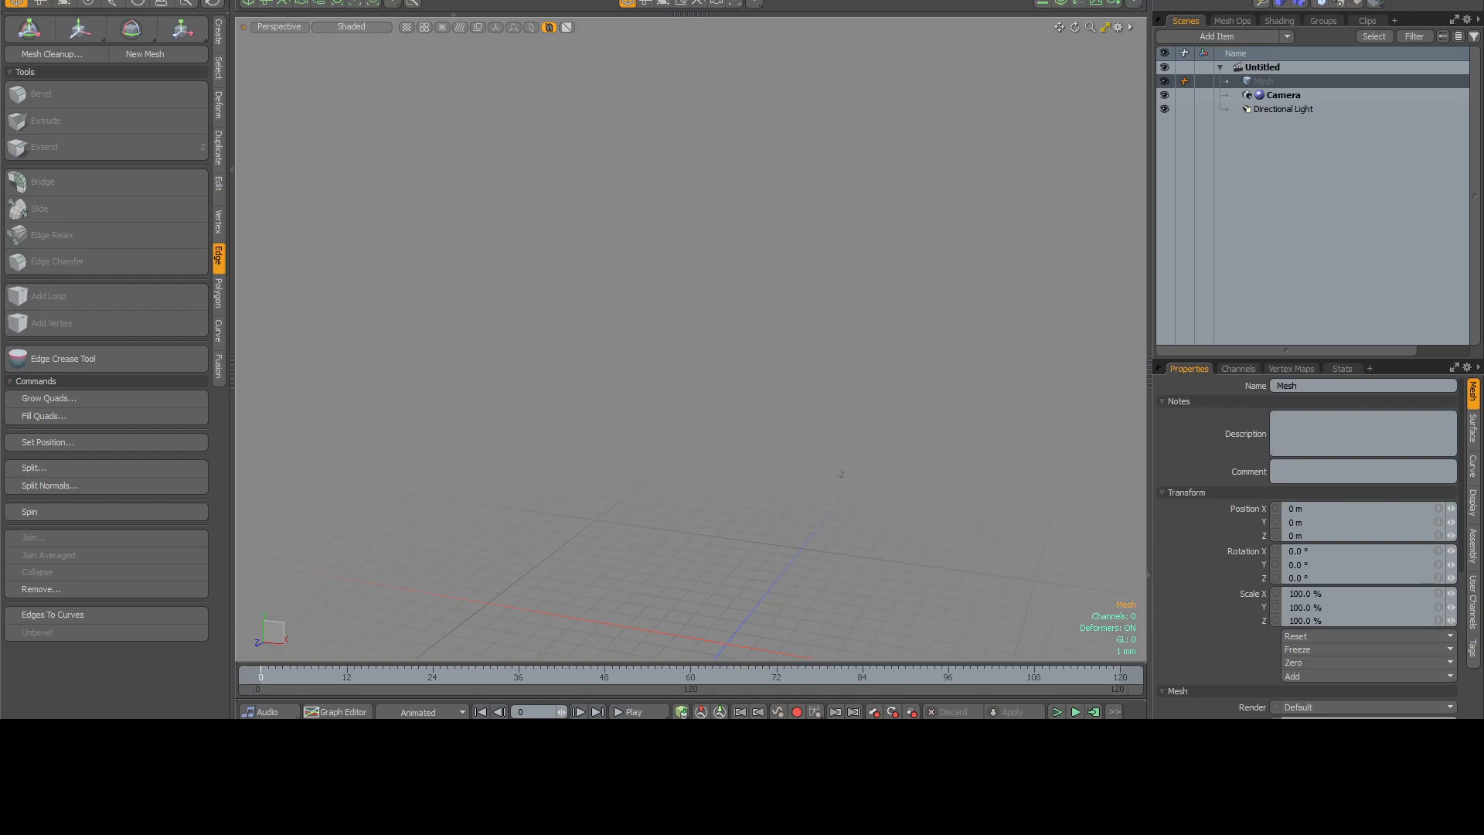
Send the half-cylinder to Modo with GoZ and bring the imported mesh into view.
{"action": "left_click_drag", "start_coordinate": [720, 333], "coordinate": [662, 343], "text": "alt"}
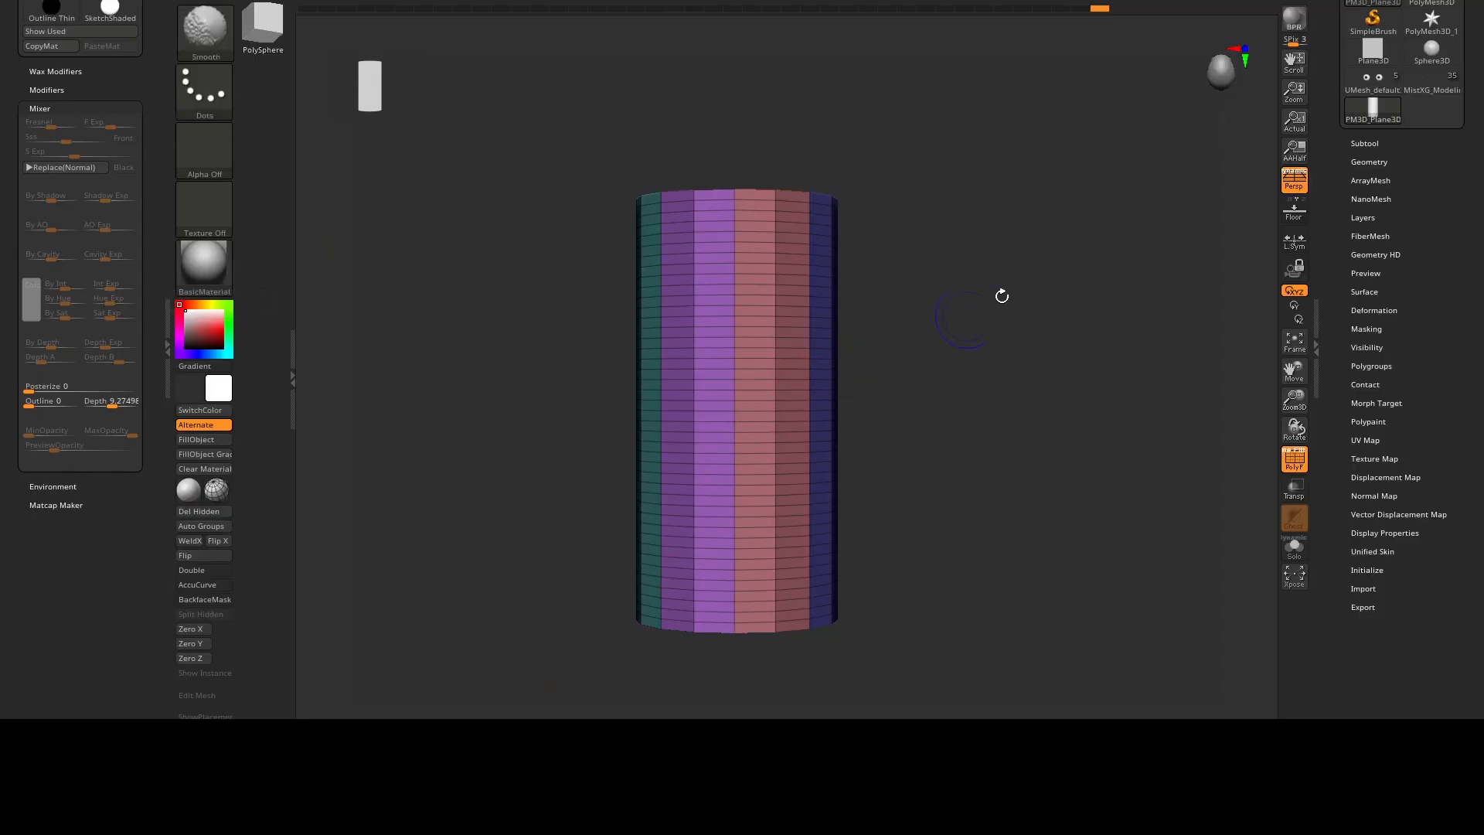
{"action": "left_click_drag", "start_coordinate": [1323, 107], "coordinate": [1323, 246]}
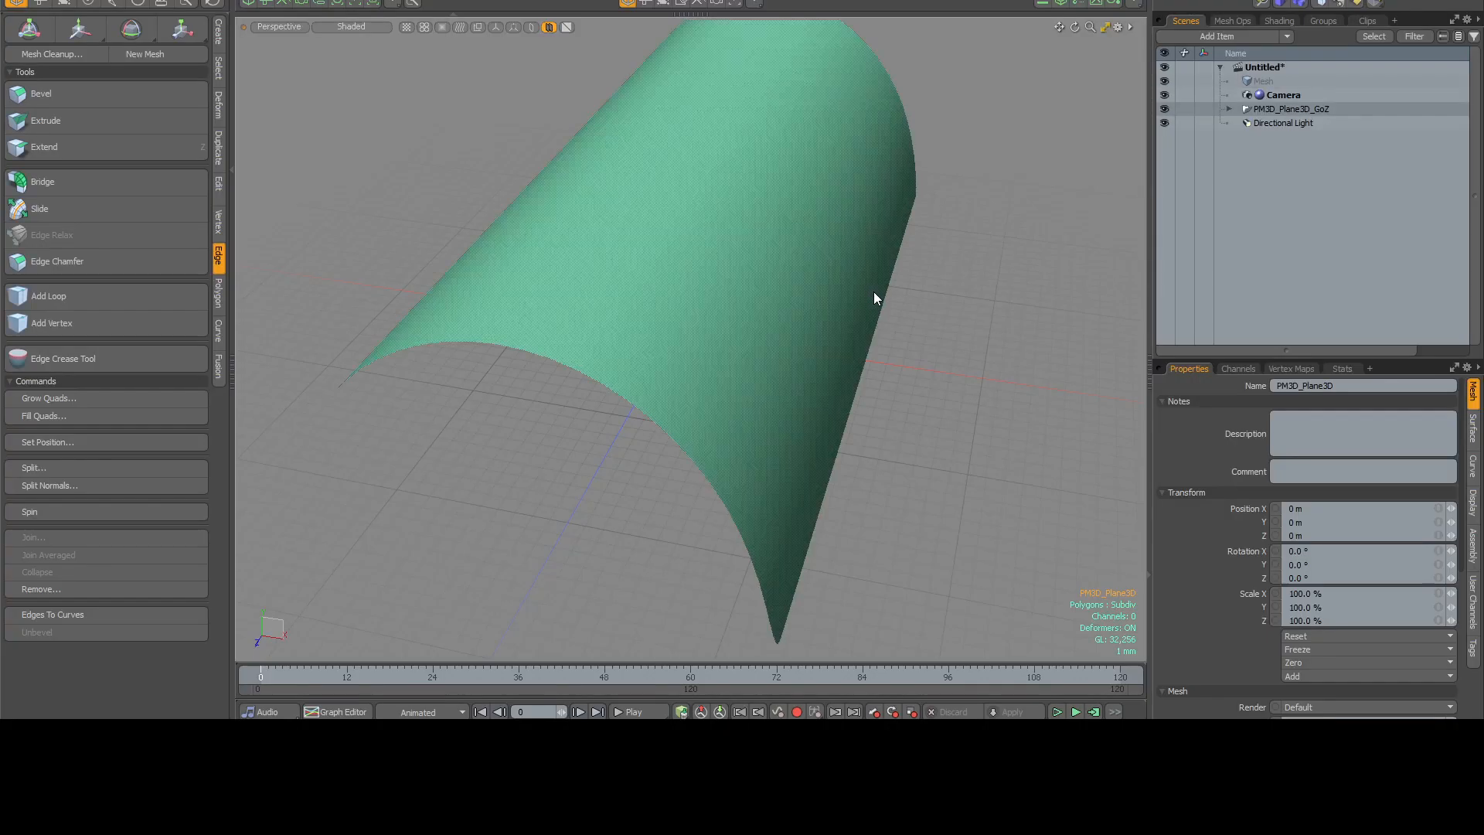
{"action": "left_click_drag", "start_coordinate": [873, 290], "coordinate": [685, 335], "text": "alt"}
{"action": "scroll", "coordinate": [653, 288], "scroll_direction": "down", "scroll_amount": 8}
{"action": "scroll", "coordinate": [858, 320], "scroll_direction": "up", "scroll_amount": 5}
{"action": "key", "text": "Tab"}
Display the imported mesh's Texture UV map in the UV viewport.
{"action": "left_click_drag", "start_coordinate": [539, 236], "coordinate": [625, 236]}
{"action": "left_click_drag", "start_coordinate": [887, 323], "coordinate": [788, 321], "text": "alt+shift"}
{"action": "scroll", "coordinate": [683, 195], "scroll_direction": "up", "scroll_amount": 3}
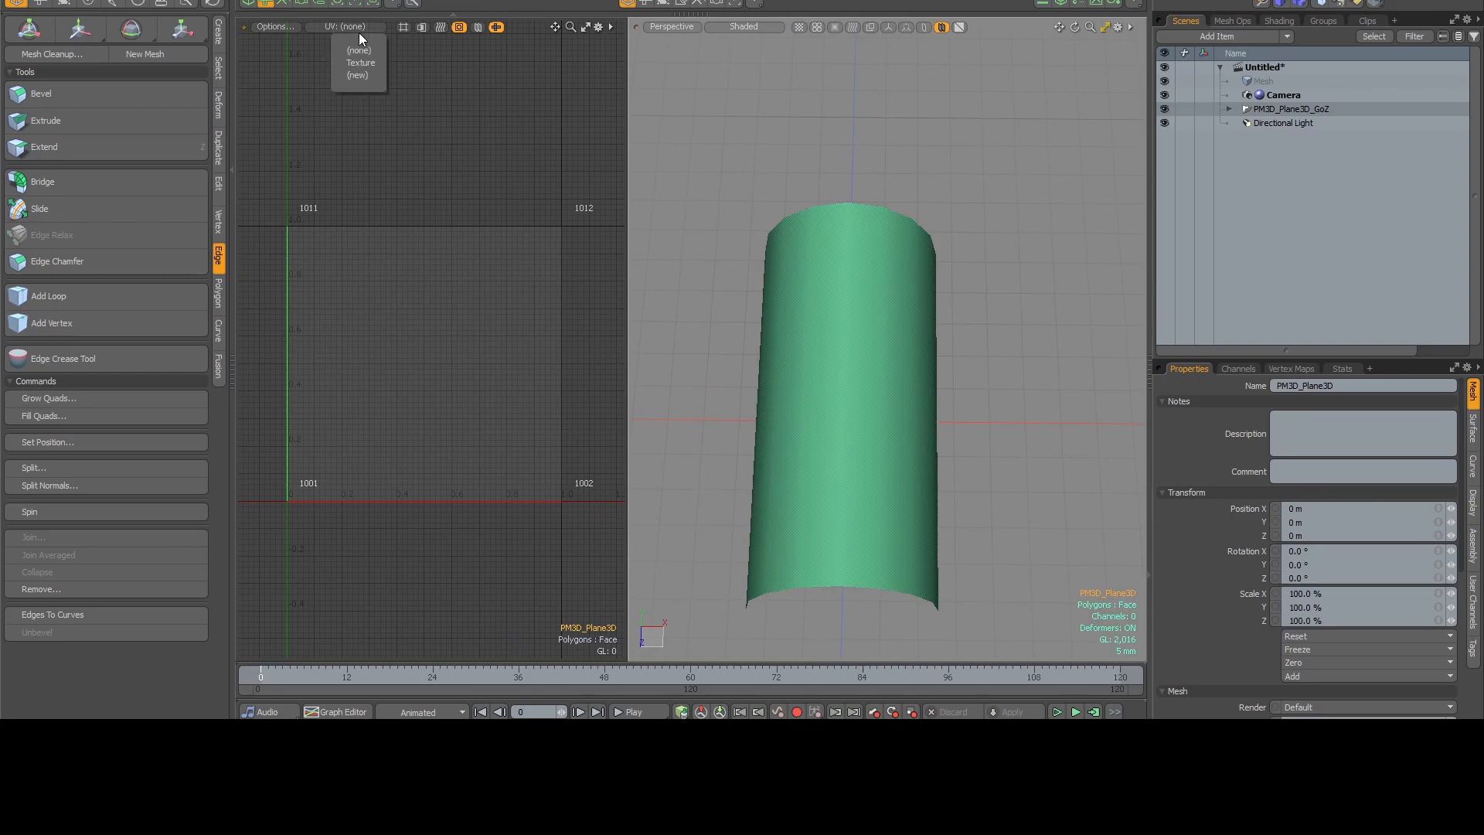
{"action": "left_click", "coordinate": [355, 61]}
{"action": "scroll", "coordinate": [532, 247], "scroll_direction": "up", "scroll_amount": 2}
{"action": "left_click_drag", "start_coordinate": [532, 246], "coordinate": [533, 196], "text": "alt"}
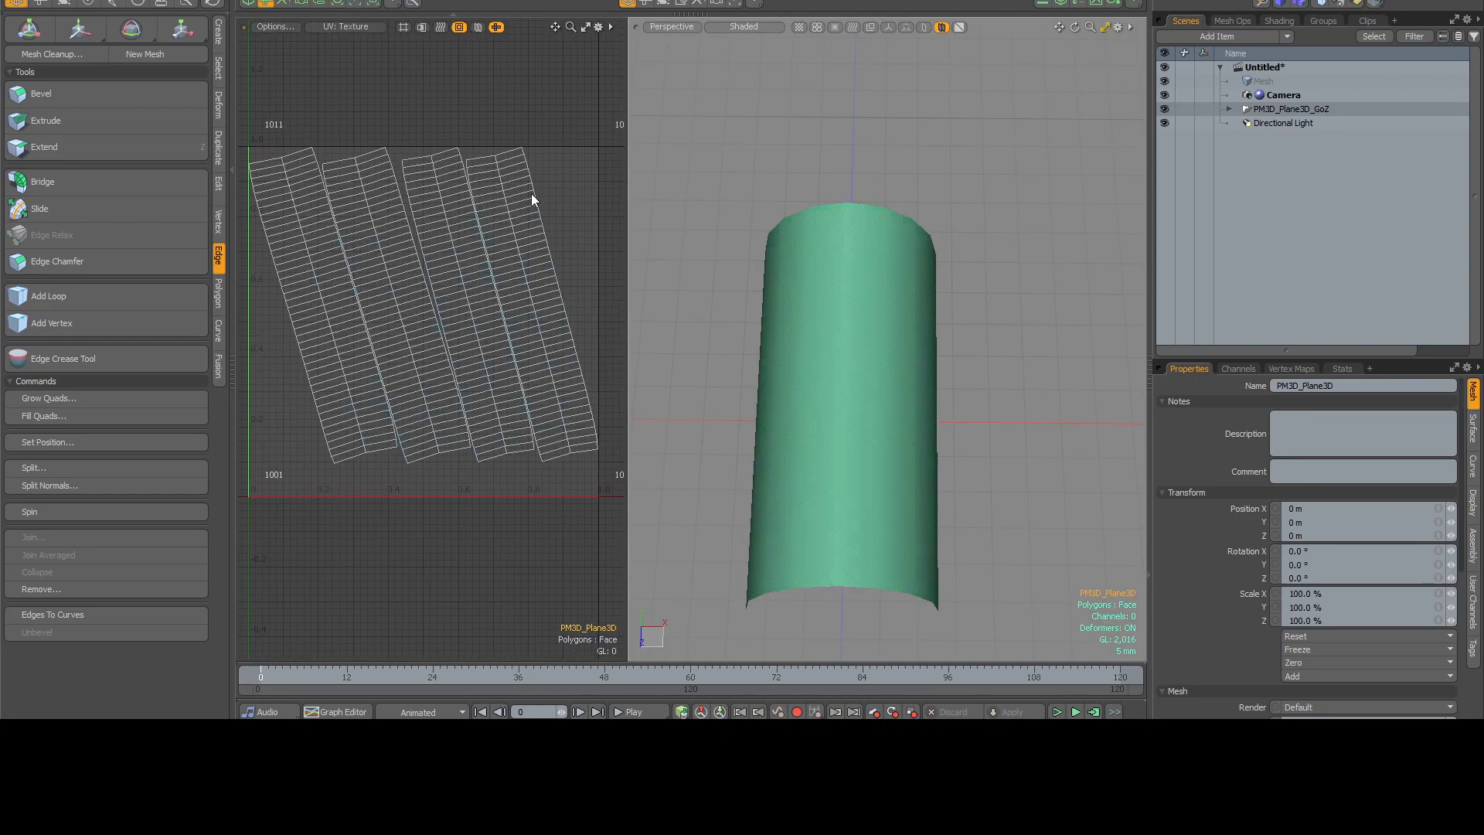
Lasso-select all the polygons of the slanted UV strips in the UV viewport.
{"action": "left_click_drag", "start_coordinate": [879, 239], "coordinate": [929, 263], "text": "alt"}
{"action": "scroll", "coordinate": [515, 291], "scroll_direction": "down", "scroll_amount": 2}
{"action": "left_click_drag", "start_coordinate": [514, 290], "coordinate": [501, 266], "text": "alt"}
{"action": "mouse_move", "coordinate": [579, 269]}
{"action": "right_mouse_down"}
{"action": "mouse_move", "coordinate": [219, 220]}
{"action": "mouse_move", "coordinate": [595, 421]}
{"action": "right_mouse_up"}
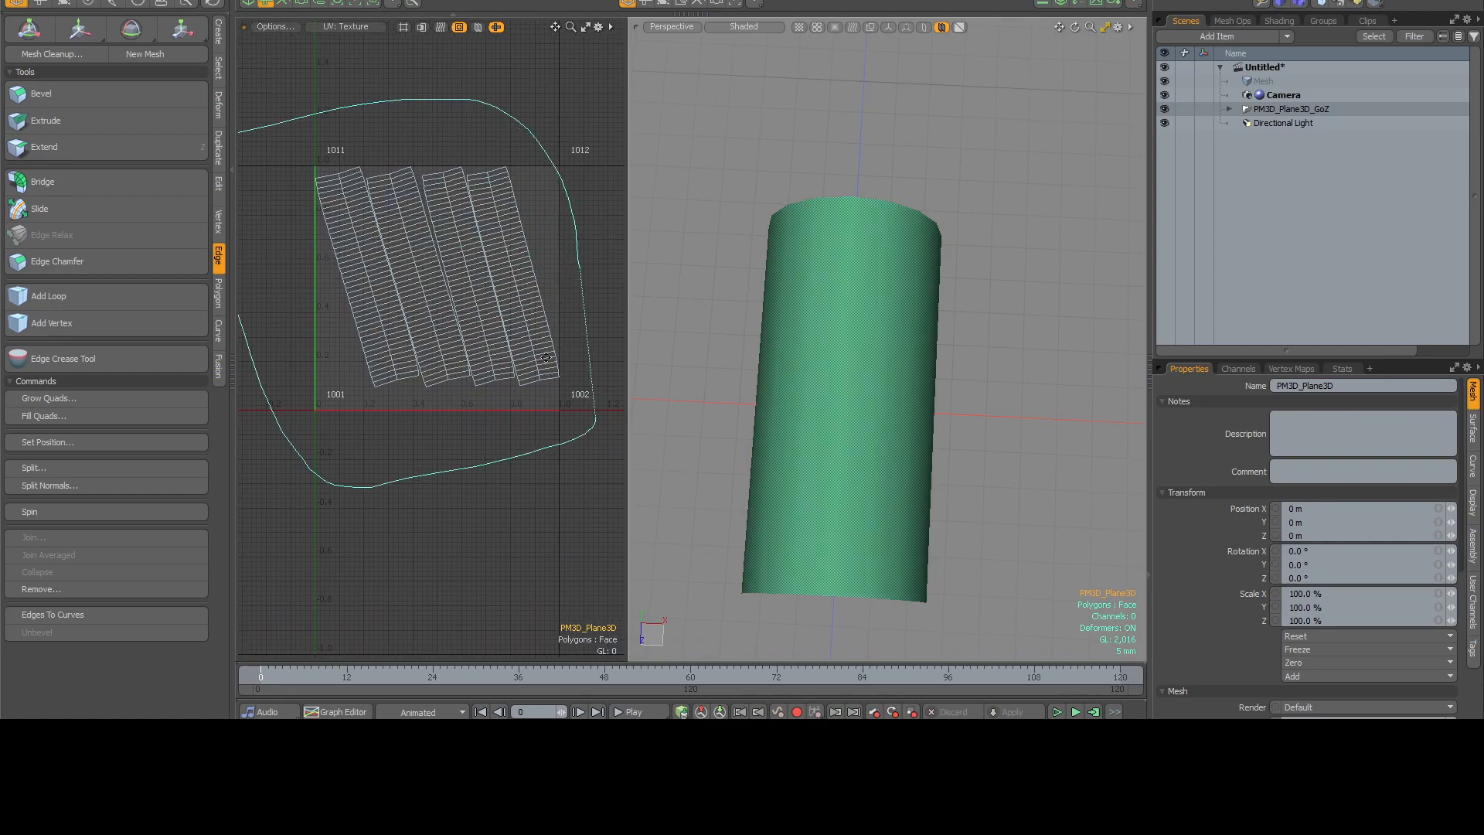
{"action": "left_click_drag", "start_coordinate": [548, 368], "coordinate": [544, 412], "text": "alt"}
{"action": "scroll", "coordinate": [545, 412], "scroll_direction": "up", "scroll_amount": 1}
{"action": "mouse_move", "coordinate": [562, 202]}
{"action": "right_mouse_down"}
{"action": "mouse_move", "coordinate": [248, 310]}
{"action": "mouse_move", "coordinate": [541, 457]}
{"action": "right_mouse_up"}
{"action": "mouse_move", "coordinate": [595, 415]}
{"action": "right_mouse_down"}
{"action": "mouse_move", "coordinate": [586, 463]}
{"action": "mouse_move", "coordinate": [589, 453]}
{"action": "right_mouse_up"}
{"action": "scroll", "coordinate": [543, 424], "scroll_direction": "up", "scroll_amount": 1}
{"action": "left_click_drag", "start_coordinate": [560, 398], "coordinate": [548, 450], "text": "alt"}
{"action": "scroll", "coordinate": [547, 451], "scroll_direction": "up", "scroll_amount": 1}
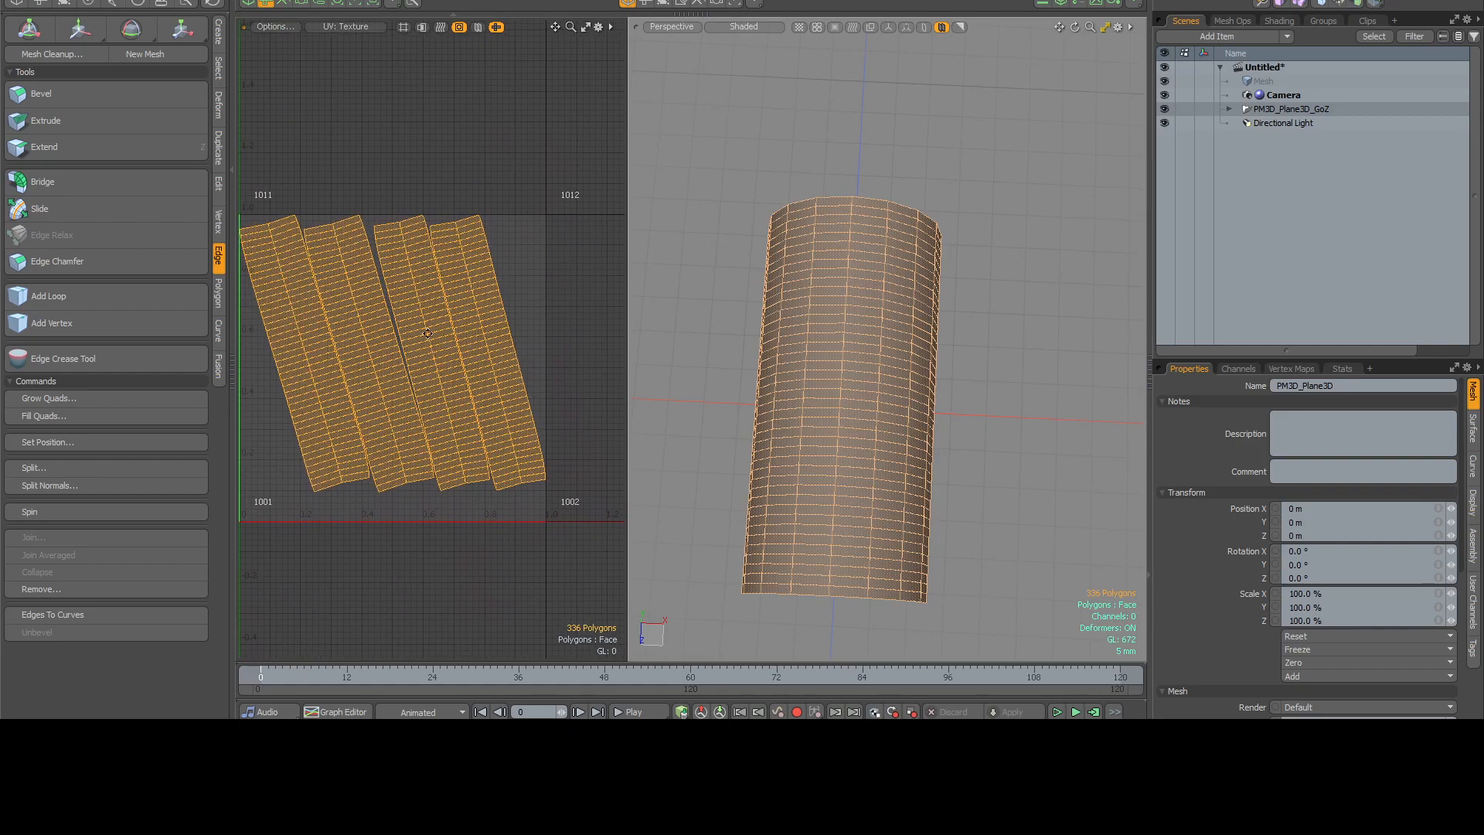
Open the UV tools and straighten the selected UV strips into rectangular islands with the Rectangle command.
{"action": "left_click", "coordinate": [46, 8]}
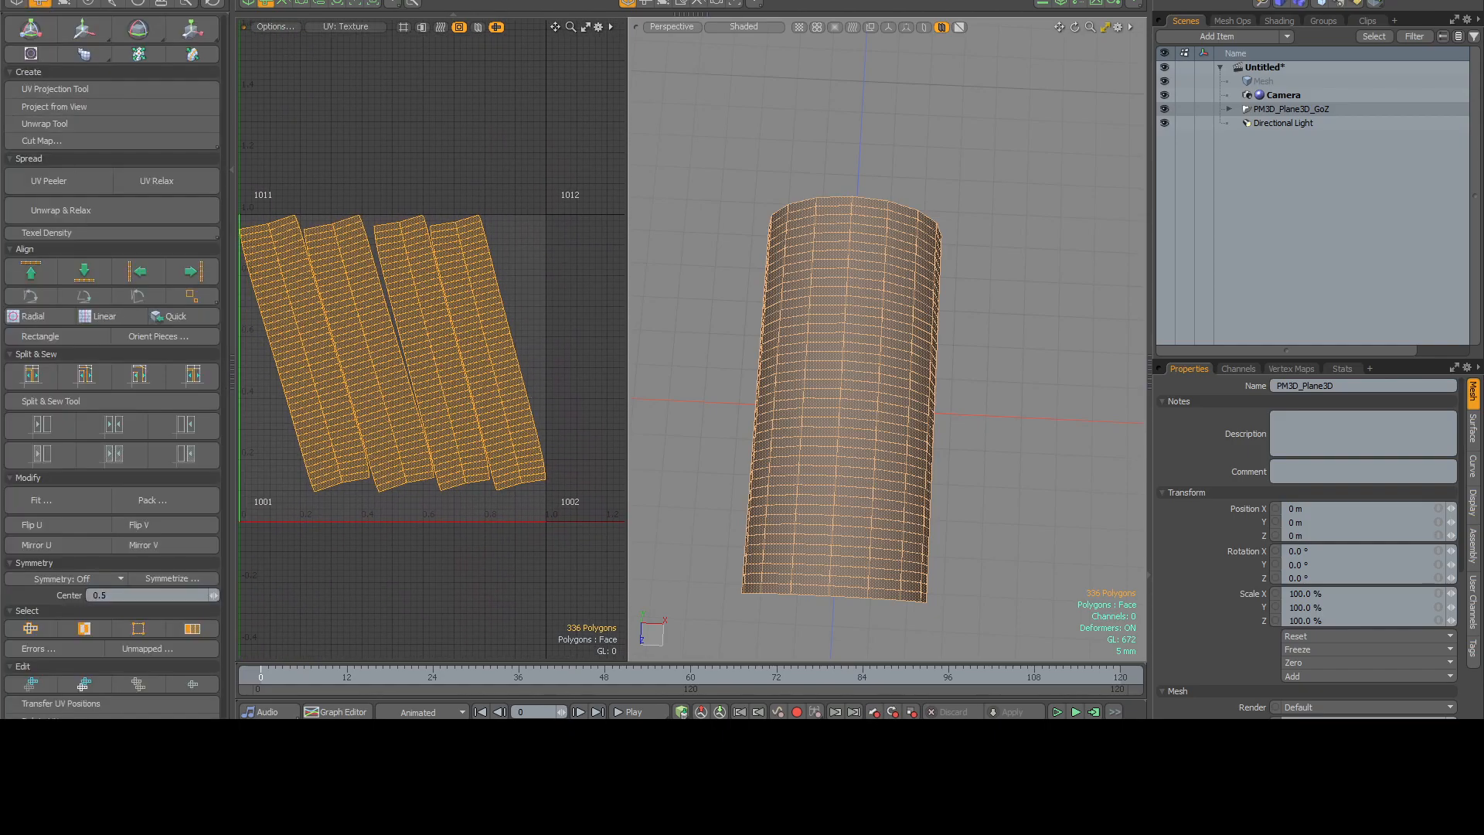
{"action": "left_click", "coordinate": [46, 335]}
{"action": "left_click_drag", "start_coordinate": [513, 240], "coordinate": [396, 238], "text": "alt"}
{"action": "scroll", "coordinate": [377, 164], "scroll_direction": "down", "scroll_amount": 4, "text": "alt"}
{"action": "left_click_drag", "start_coordinate": [396, 238], "coordinate": [507, 224], "text": "ctrl+alt"}
{"action": "left_click", "coordinate": [384, 276]}
{"action": "left_click_drag", "start_coordinate": [492, 279], "coordinate": [493, 248], "text": "alt"}
{"action": "left_click_drag", "start_coordinate": [493, 248], "coordinate": [451, 244], "text": "ctrl+alt"}
{"action": "mouse_move", "coordinate": [613, 290]}
{"action": "right_mouse_down"}
{"action": "mouse_move", "coordinate": [318, 231]}
{"action": "mouse_move", "coordinate": [526, 367]}
{"action": "right_mouse_up"}
{"action": "mouse_move", "coordinate": [521, 367]}
{"action": "left_mouse_down", "text": "alt"}
{"action": "mouse_move", "coordinate": [543, 425]}
{"action": "mouse_move", "coordinate": [581, 422]}
{"action": "left_mouse_up", "text": "alt"}
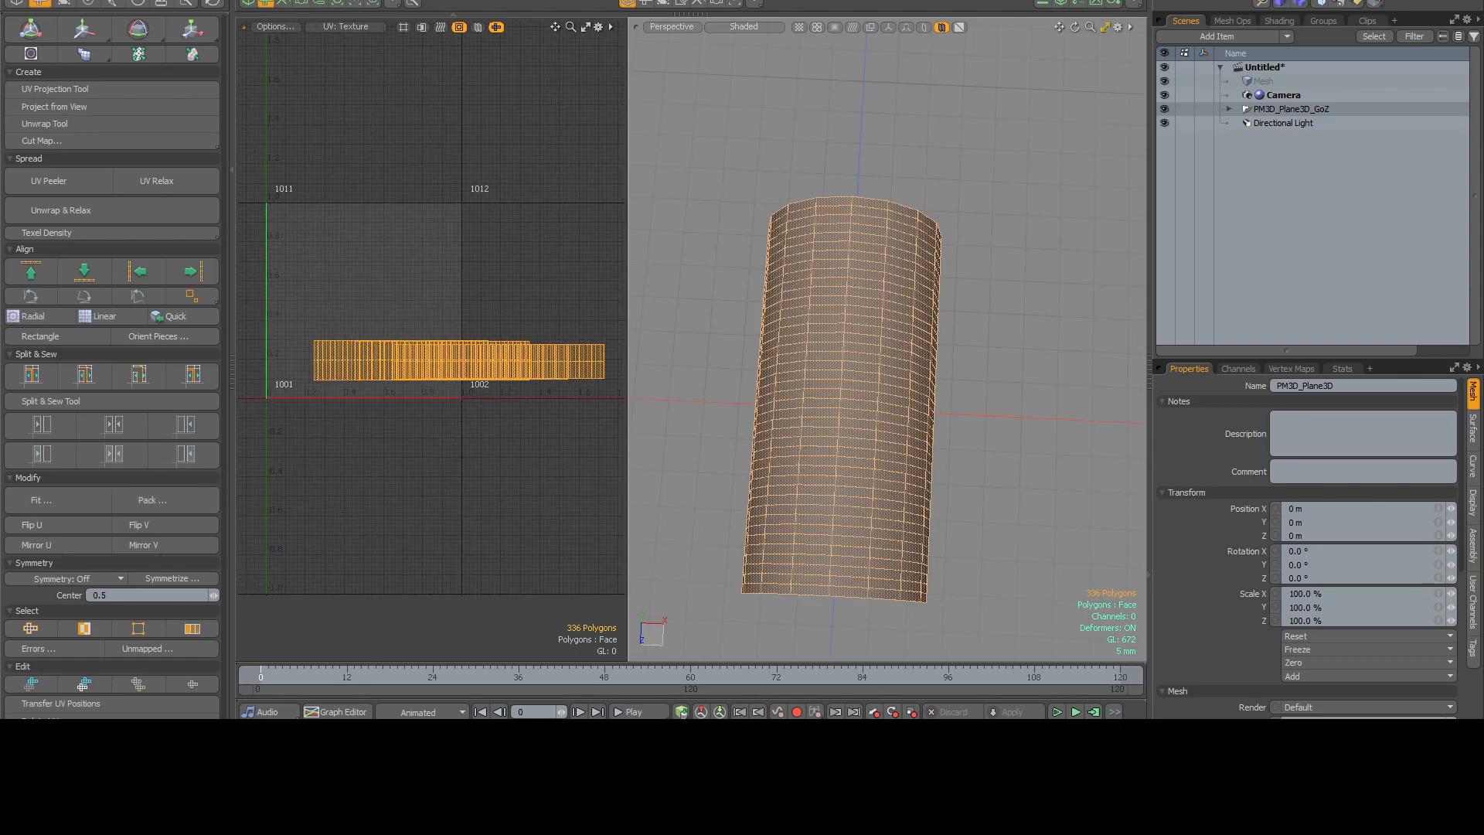
Turn the selected UV strips upright and fit them into the 0–1 UV tile.
{"action": "left_click", "coordinate": [489, 313]}
{"action": "left_click_drag", "start_coordinate": [489, 313], "coordinate": [539, 346], "text": "alt"}
{"action": "left_click_drag", "start_coordinate": [540, 346], "coordinate": [557, 345], "text": "ctrl+alt"}
{"action": "left_click_drag", "start_coordinate": [936, 194], "coordinate": [934, 238], "text": "alt"}
{"action": "left_click_drag", "start_coordinate": [726, 351], "coordinate": [712, 355], "text": "alt"}
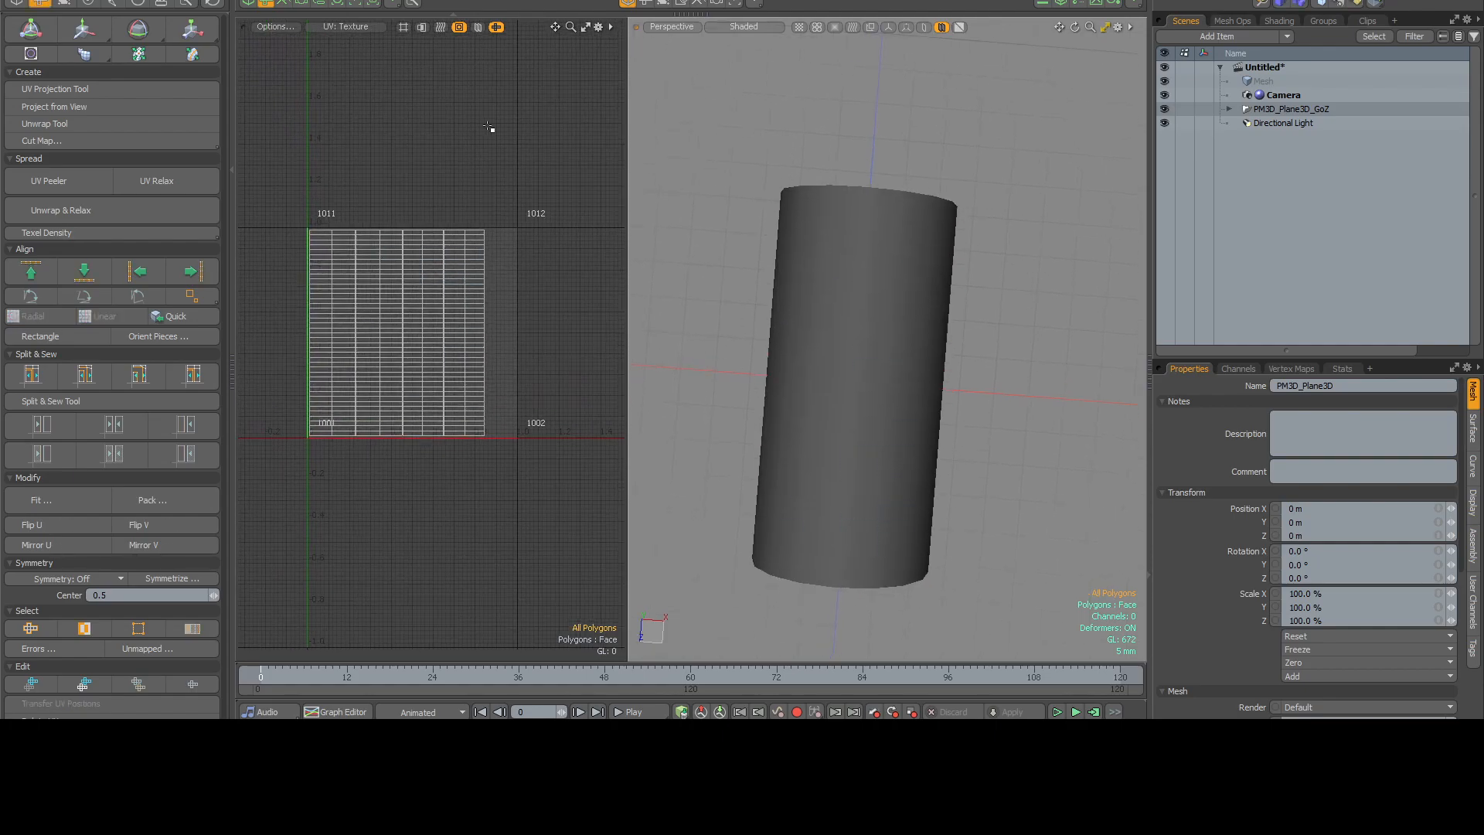
Select the upper rows of the UV strips and check which end of the half-cylinder they correspond to.
{"action": "left_click_drag", "start_coordinate": [541, 264], "coordinate": [564, 252], "text": "alt"}
{"action": "mouse_move", "coordinate": [564, 254]}
{"action": "right_mouse_down"}
{"action": "mouse_move", "coordinate": [298, 203]}
{"action": "mouse_move", "coordinate": [417, 255]}
{"action": "right_mouse_up"}
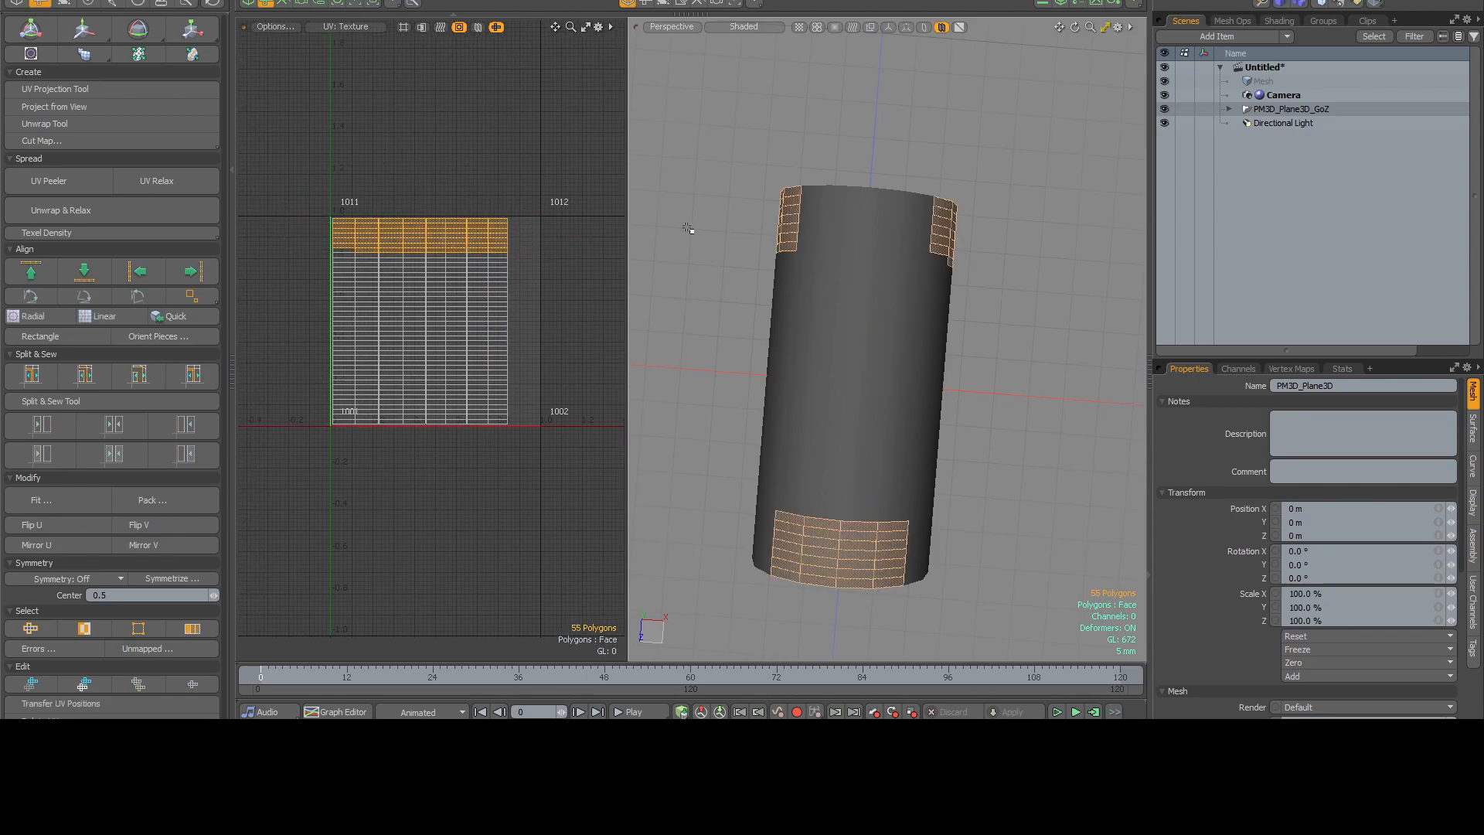
{"action": "left_click_drag", "start_coordinate": [735, 389], "coordinate": [803, 528], "text": "alt"}
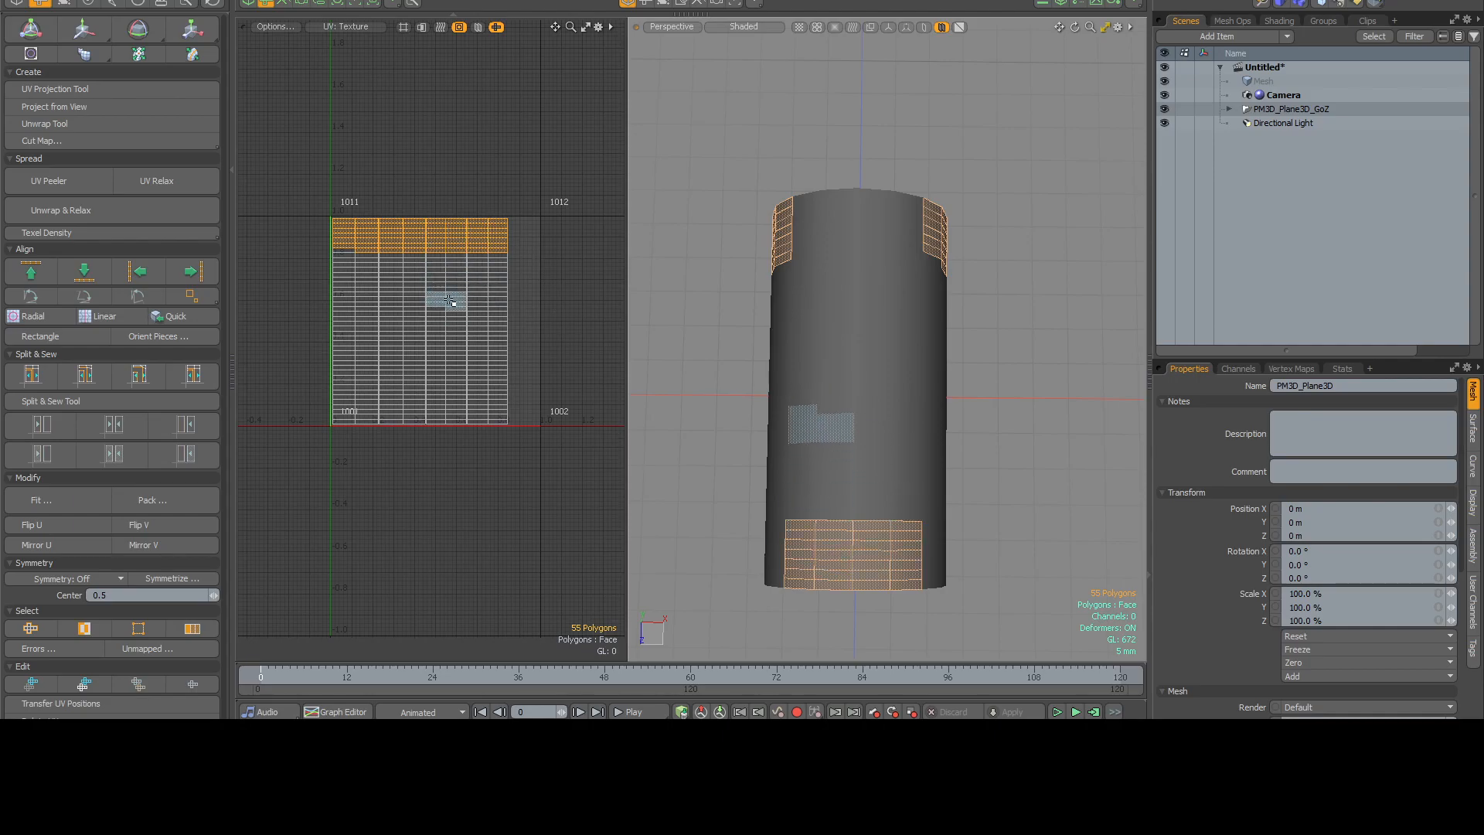
{"action": "left_click_drag", "start_coordinate": [776, 300], "coordinate": [850, 340], "text": "alt"}
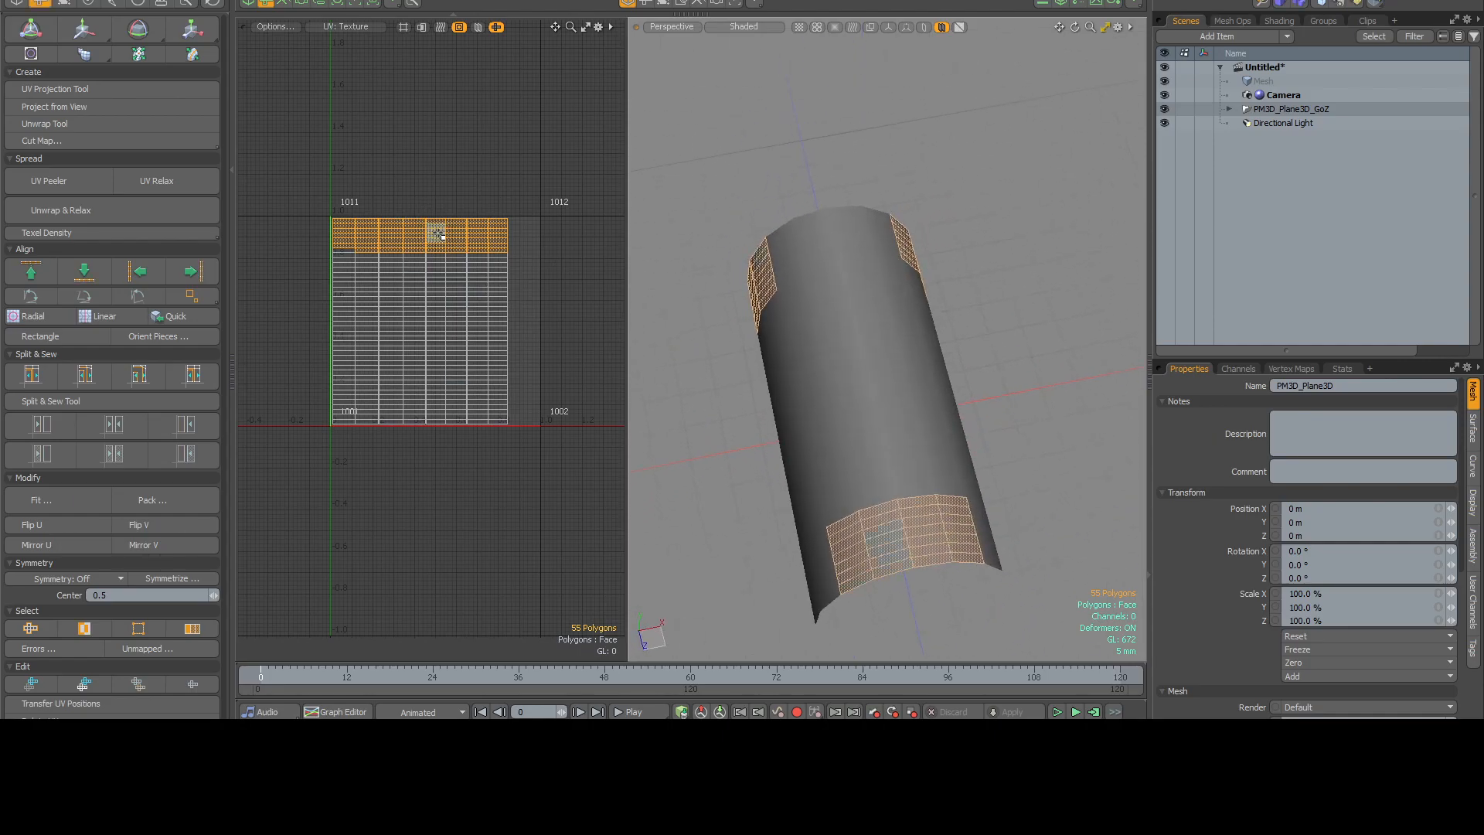
Rotate the reversed UV strips so all strips run in the same direction along the half-cylinder.
{"action": "mouse_move", "coordinate": [459, 242]}
{"action": "left_mouse_down"}
{"action": "mouse_move", "coordinate": [474, 387]}
{"action": "mouse_move", "coordinate": [431, 317]}
{"action": "mouse_move", "coordinate": [444, 402]}
{"action": "mouse_move", "coordinate": [506, 285]}
{"action": "mouse_move", "coordinate": [480, 430]}
{"action": "mouse_move", "coordinate": [505, 420]}
{"action": "left_mouse_up"}
{"action": "left_click_drag", "start_coordinate": [545, 323], "coordinate": [527, 326], "text": "alt"}
{"action": "left_click_drag", "start_coordinate": [719, 332], "coordinate": [682, 349], "text": "alt"}
{"action": "mouse_move", "coordinate": [426, 237]}
{"action": "left_mouse_down", "text": "alt"}
{"action": "mouse_move", "coordinate": [492, 238]}
{"action": "mouse_move", "coordinate": [433, 235]}
{"action": "mouse_move", "coordinate": [378, 255]}
{"action": "mouse_move", "coordinate": [348, 287]}
{"action": "mouse_move", "coordinate": [289, 260]}
{"action": "left_mouse_up", "text": "alt"}
{"action": "scroll", "coordinate": [473, 224], "scroll_direction": "up", "scroll_amount": 3}
{"action": "scroll", "coordinate": [540, 195], "scroll_direction": "down", "scroll_amount": 4}
{"action": "left_click_drag", "start_coordinate": [539, 195], "coordinate": [371, 435], "text": "alt"}
{"action": "key", "text": "e"}
{"action": "key", "text": "space"}
{"action": "left_click", "coordinate": [572, 266]}
{"action": "left_click_drag", "start_coordinate": [571, 267], "coordinate": [601, 279], "text": "alt"}
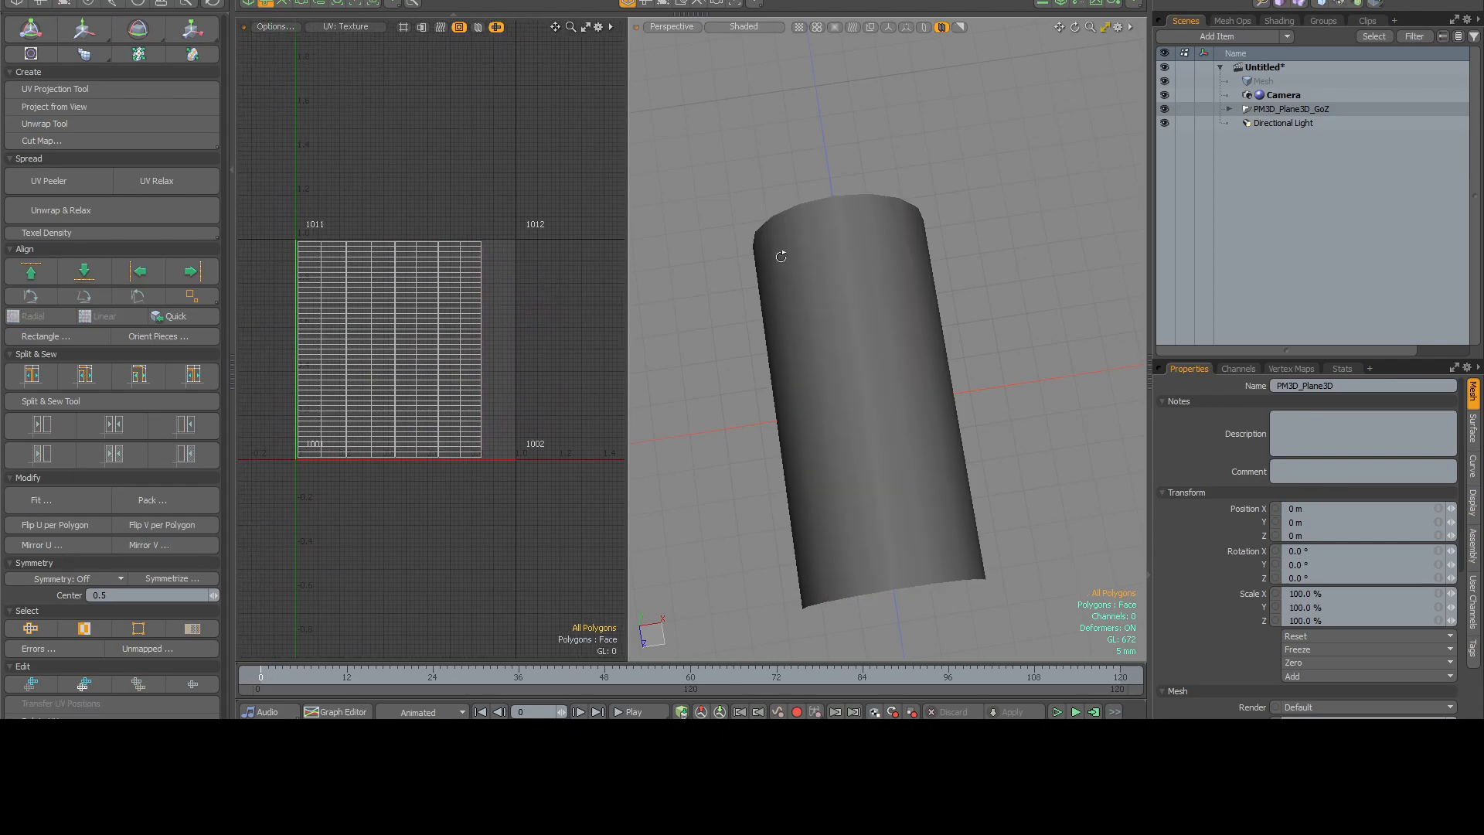
Delete the imported PM3D_Plane3D_GoZ material group with its Base Shader from the Shader Tree.
{"action": "left_click_drag", "start_coordinate": [781, 246], "coordinate": [962, 195], "text": "alt"}
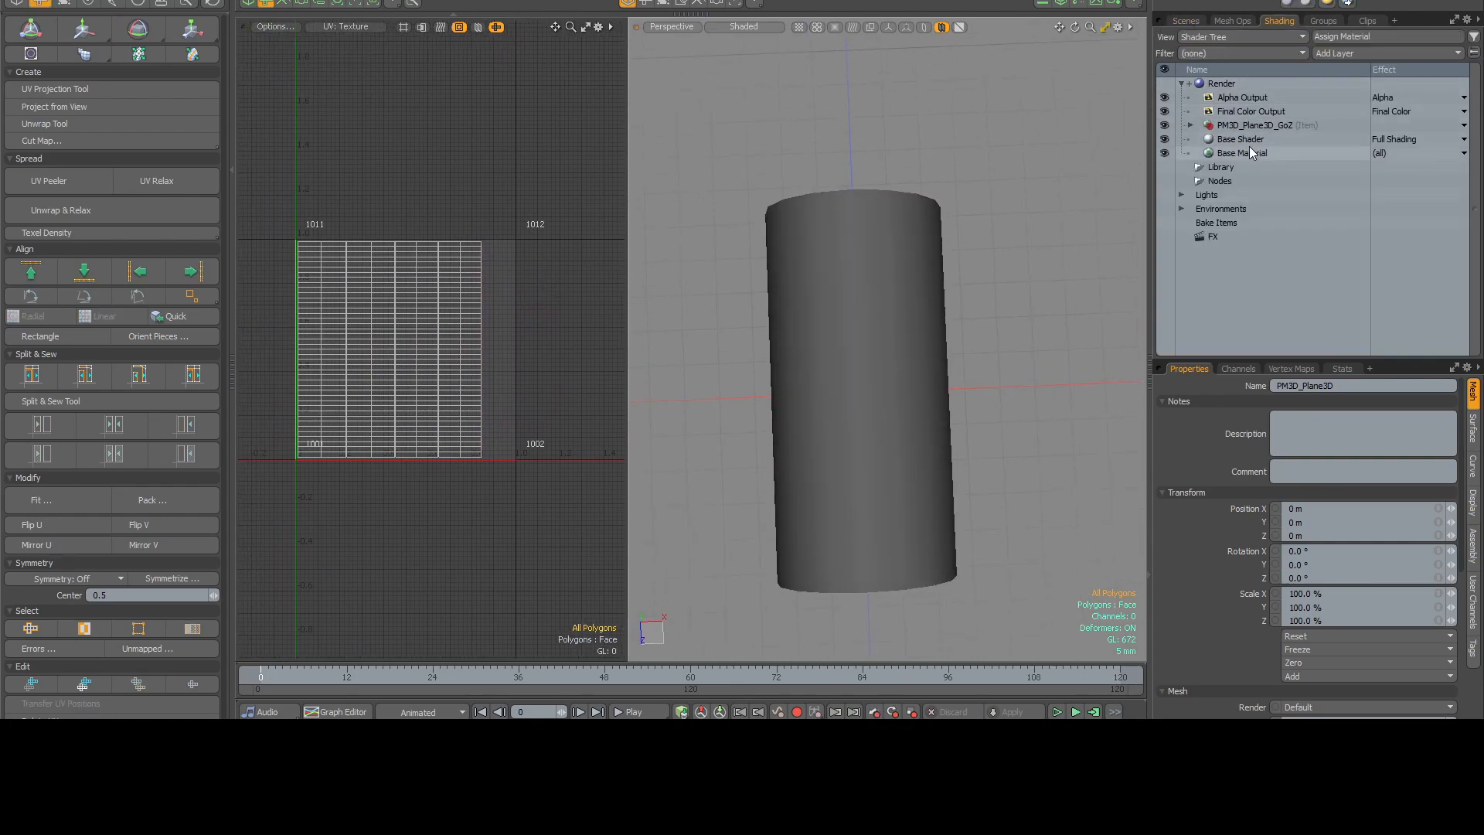
{"action": "left_click", "coordinate": [1239, 124]}
{"action": "left_click", "coordinate": [1190, 125]}
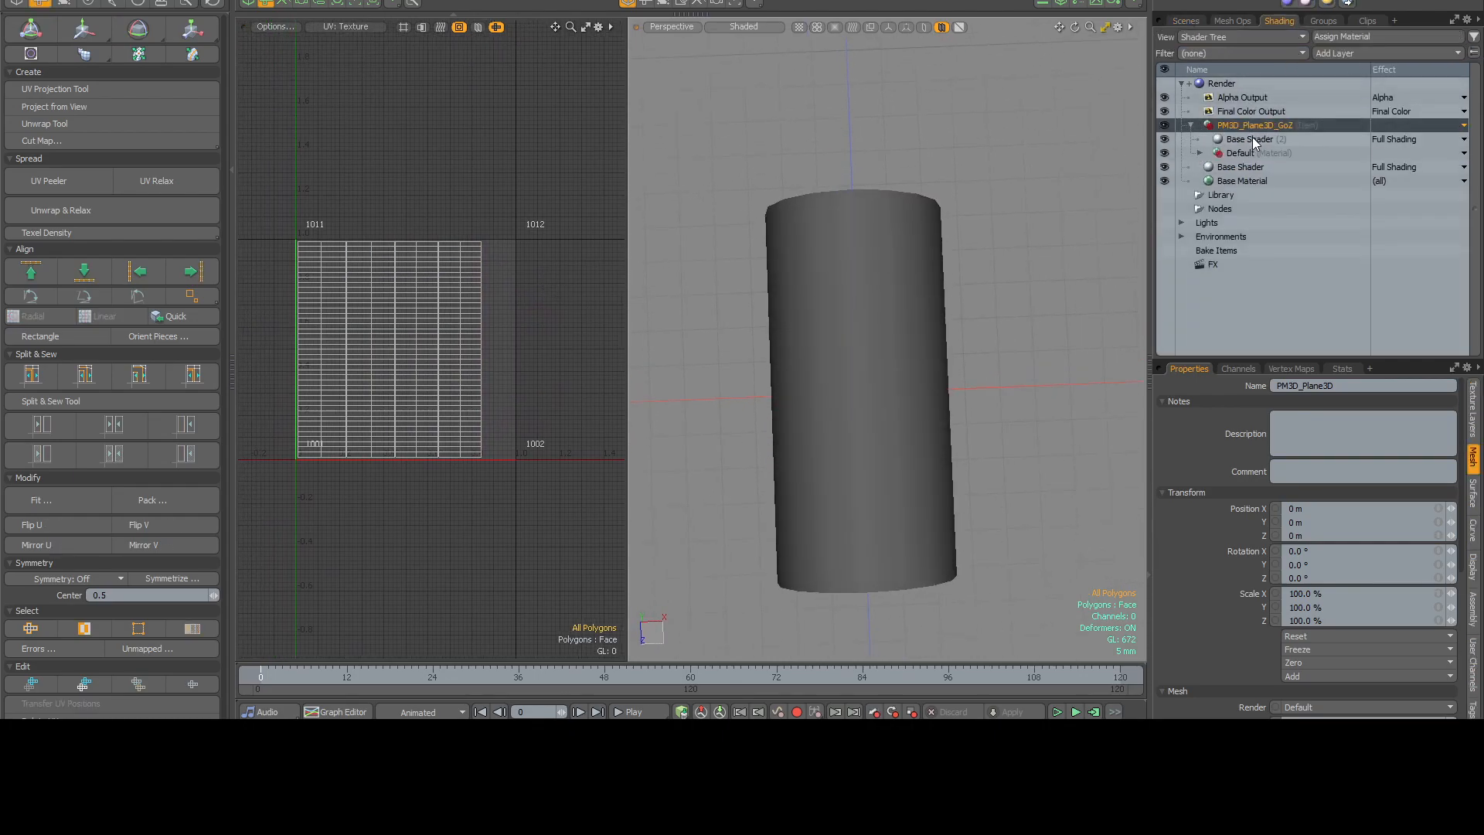
{"action": "left_click", "coordinate": [1251, 139]}
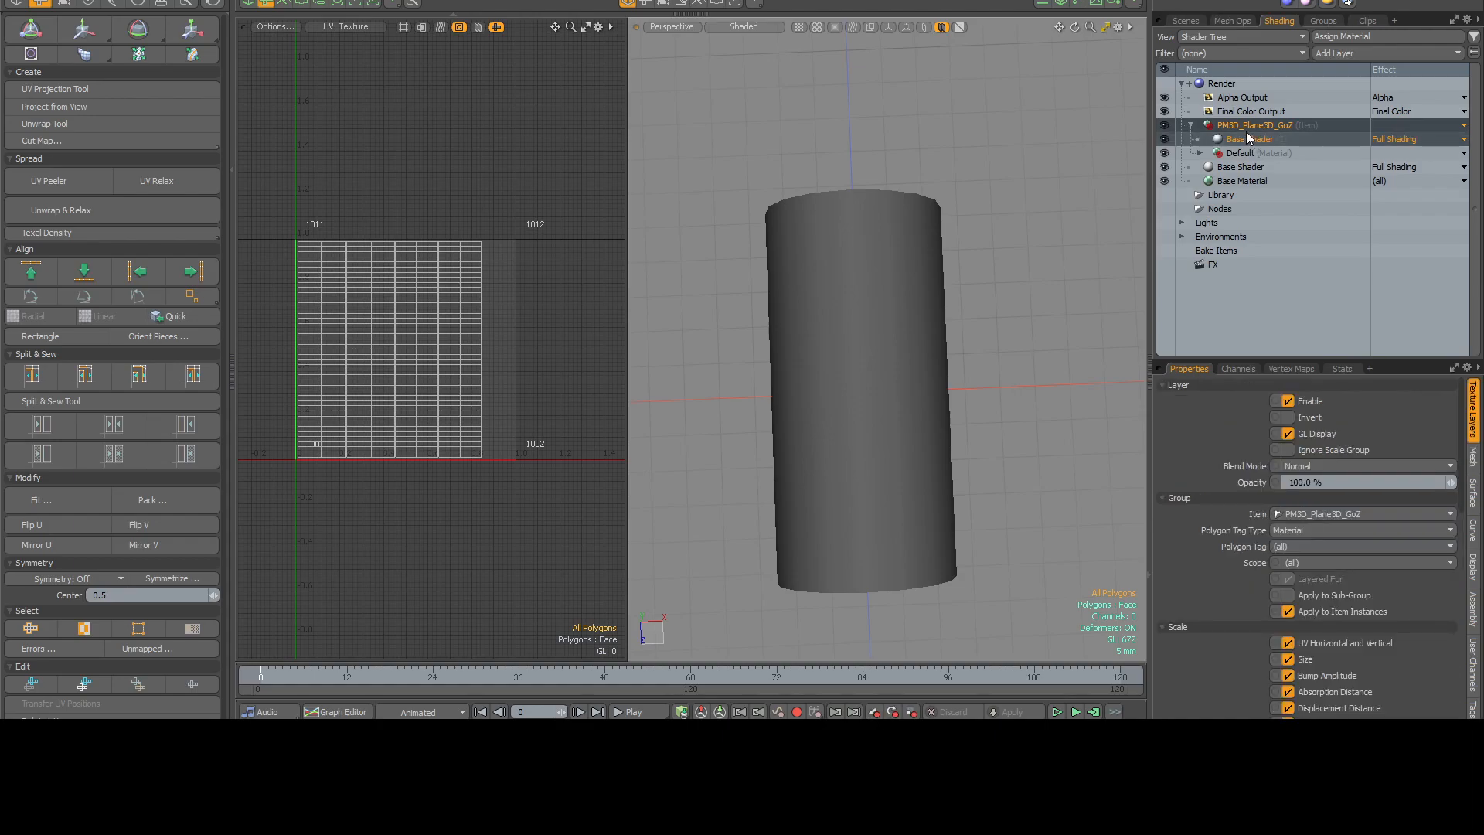
{"action": "key", "text": "Delete"}
Add an image map layer to the Shader Tree using the HSD_HairTextures_Mask image.
{"action": "left_click", "coordinate": [1361, 53]}
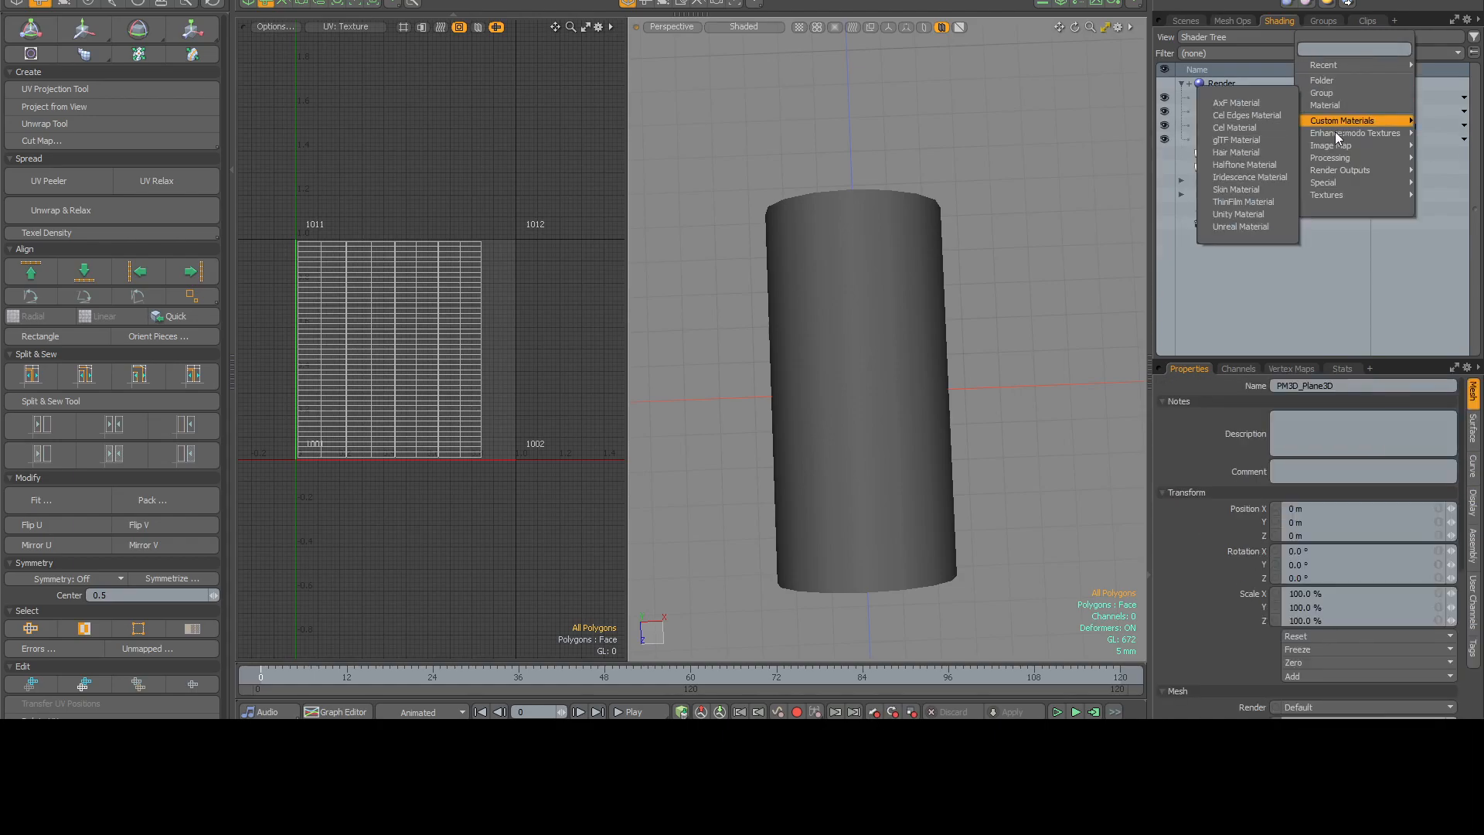
{"action": "mouse_move", "coordinate": [1330, 145]}
{"action": "left_click", "coordinate": [1259, 127]}
{"action": "left_click", "coordinate": [499, 78]}
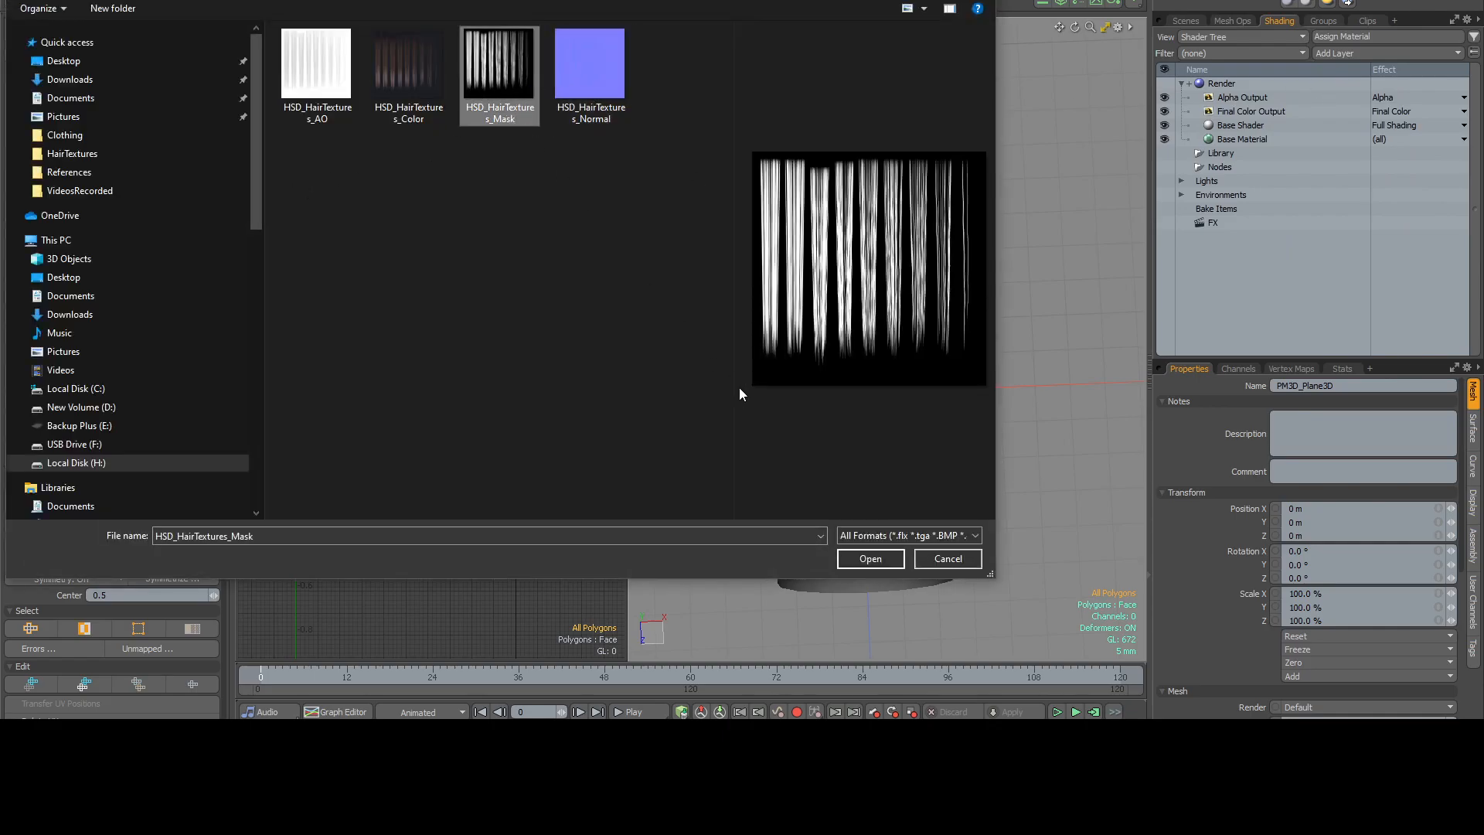
{"action": "left_click", "coordinate": [860, 558]}
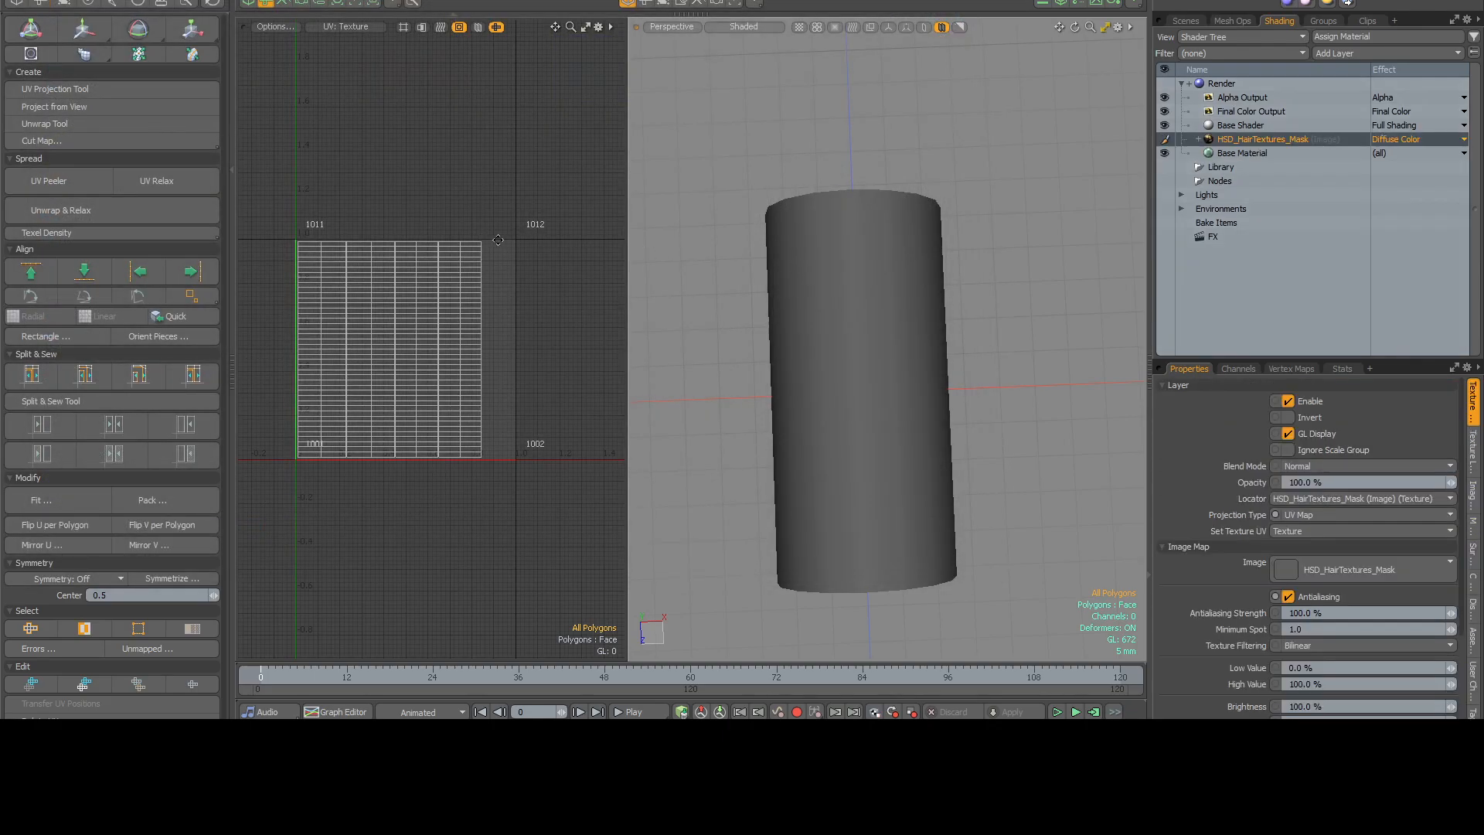
Set HSD_HairTextures_Mask as the UV viewport's backdrop and compare the selected UV strips with the hair clumps.
{"action": "left_click", "coordinate": [280, 26]}
{"action": "left_click", "coordinate": [386, 228]}
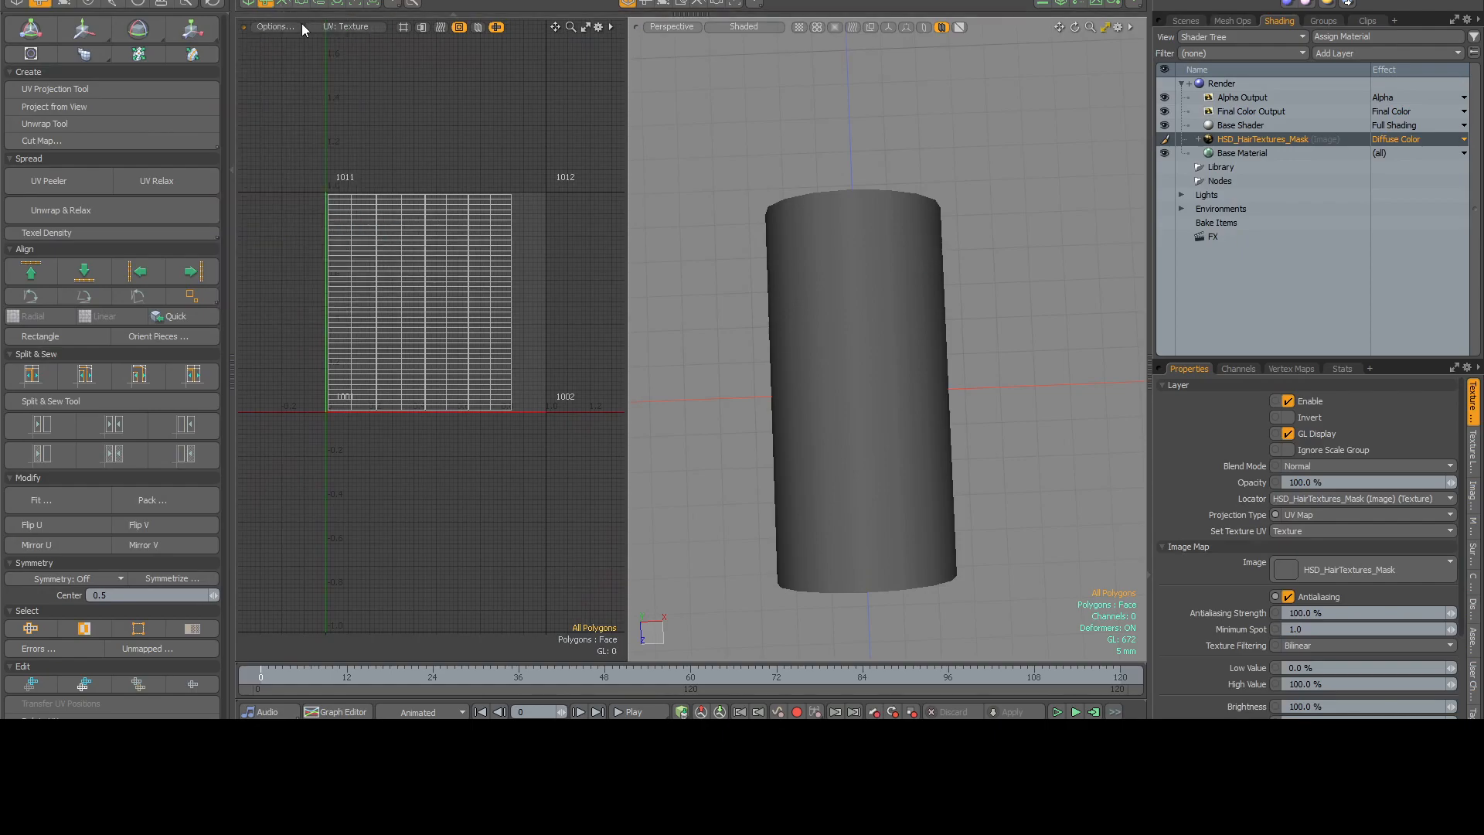
{"action": "left_click", "coordinate": [272, 27]}
{"action": "mouse_move", "coordinate": [275, 230]}
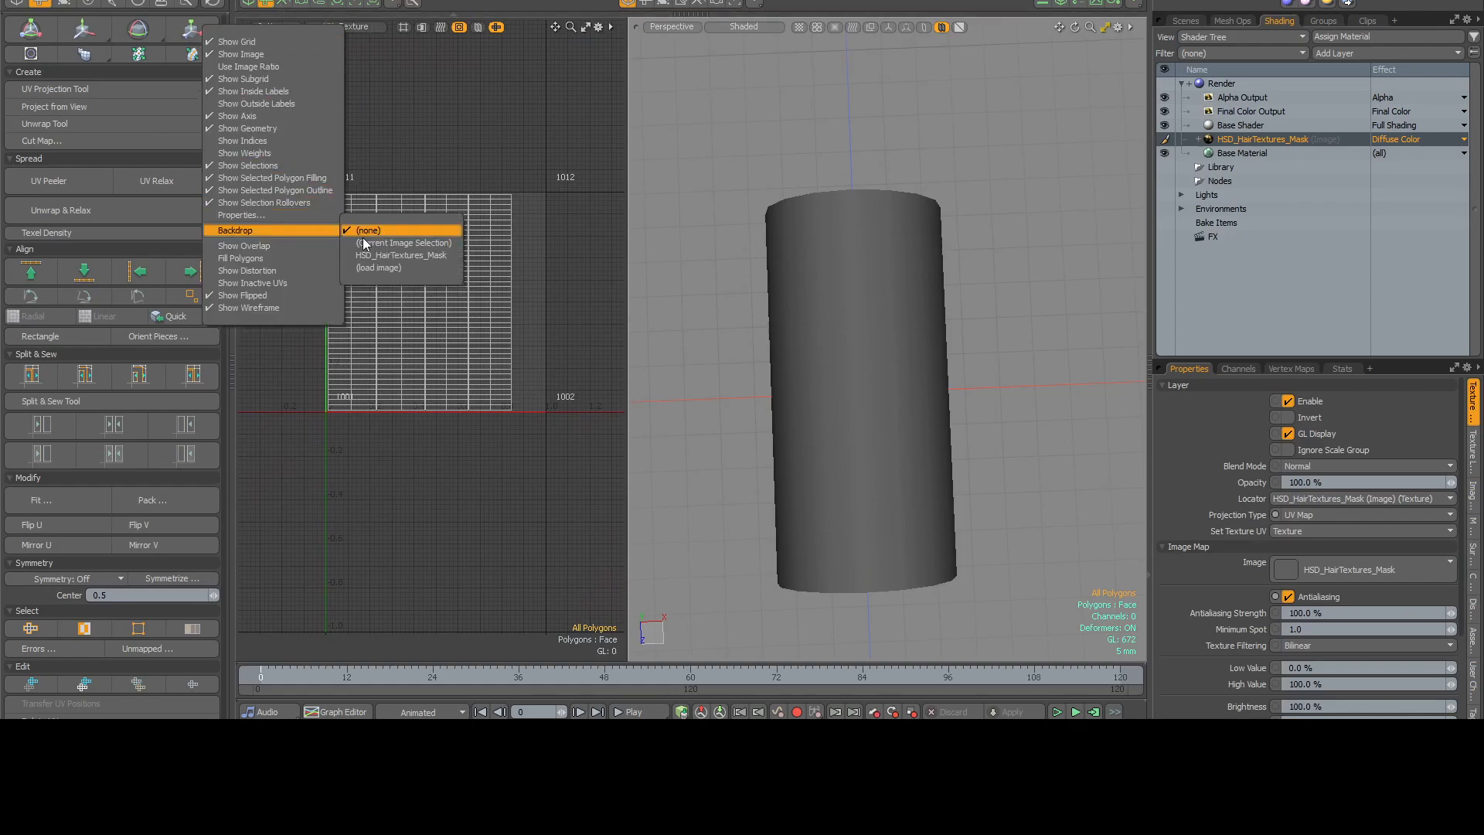
{"action": "left_click", "coordinate": [410, 254]}
{"action": "scroll", "coordinate": [556, 193], "scroll_direction": "up", "scroll_amount": 3}
{"action": "left_click_drag", "start_coordinate": [577, 162], "coordinate": [528, 207], "text": "alt"}
{"action": "scroll", "coordinate": [552, 189], "scroll_direction": "down", "scroll_amount": 2}
{"action": "mouse_move", "coordinate": [576, 246]}
{"action": "right_mouse_down"}
{"action": "mouse_move", "coordinate": [276, 216]}
{"action": "mouse_move", "coordinate": [563, 530]}
{"action": "mouse_move", "coordinate": [543, 369]}
{"action": "right_mouse_up"}
{"action": "scroll", "coordinate": [531, 232], "scroll_direction": "up", "scroll_amount": 2}
{"action": "left_click_drag", "start_coordinate": [532, 228], "coordinate": [547, 212], "text": "alt"}
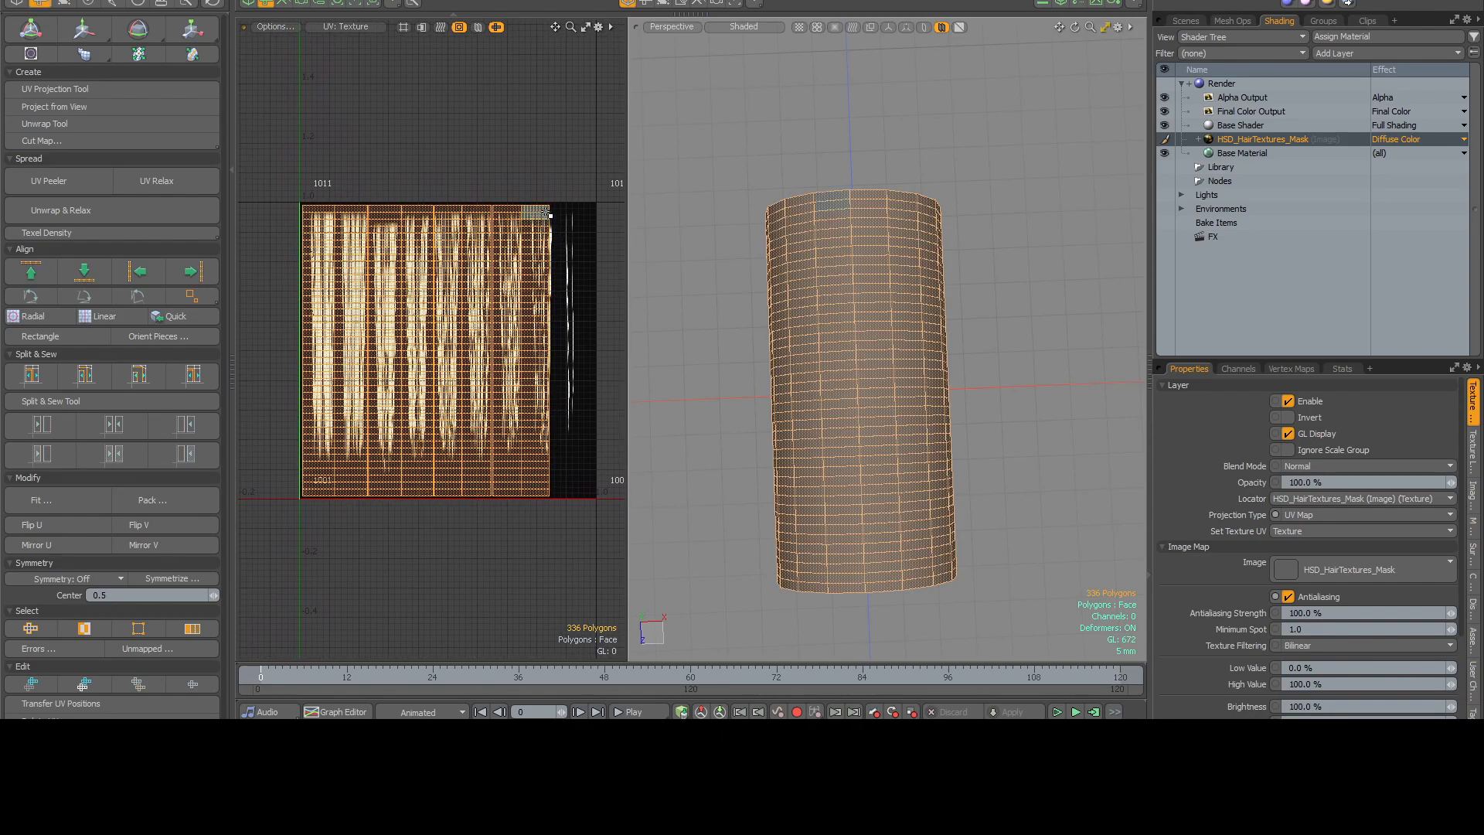
{"action": "mouse_move", "coordinate": [715, 239]}
{"action": "left_mouse_down", "text": "alt"}
{"action": "mouse_move", "coordinate": [738, 202]}
{"action": "mouse_move", "coordinate": [736, 226]}
{"action": "left_mouse_up", "text": "alt"}
{"action": "scroll", "coordinate": [408, 139], "scroll_direction": "up", "scroll_amount": 3}
{"action": "left_click_drag", "start_coordinate": [408, 139], "coordinate": [436, 99], "text": "alt"}
{"action": "scroll", "coordinate": [411, 122], "scroll_direction": "down", "scroll_amount": 1}
{"action": "double_click", "coordinate": [316, 216]}
{"action": "scroll", "coordinate": [436, 99], "scroll_direction": "down", "scroll_amount": 2}
{"action": "left_click_drag", "start_coordinate": [896, 230], "coordinate": [807, 58], "text": "alt"}
{"action": "left_click_drag", "start_coordinate": [441, 111], "coordinate": [427, 125], "text": "alt"}
{"action": "scroll", "coordinate": [434, 119], "scroll_direction": "up", "scroll_amount": 3}
{"action": "key", "text": "y"}
{"action": "key", "text": "space"}
{"action": "left_click", "coordinate": [431, 140]}
{"action": "left_click_drag", "start_coordinate": [984, 341], "coordinate": [939, 316], "text": "alt"}
{"action": "mouse_move", "coordinate": [1042, 396]}
{"action": "left_mouse_down"}
{"action": "mouse_move", "coordinate": [862, 448]}
{"action": "mouse_move", "coordinate": [975, 430]}
{"action": "mouse_move", "coordinate": [908, 445]}
{"action": "left_mouse_up"}
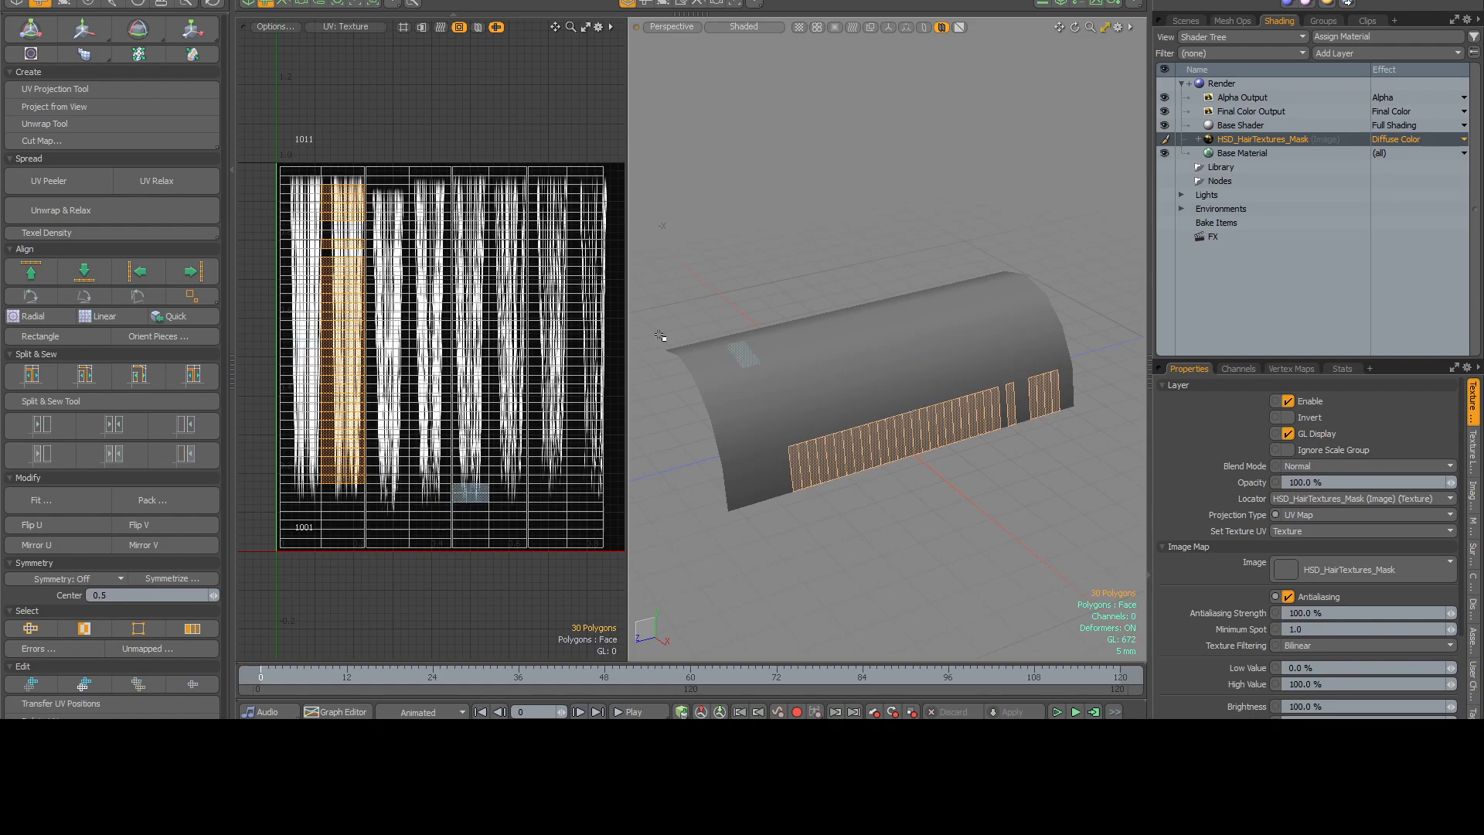
{"action": "left_click", "coordinate": [364, 118]}
Select the first two-column UV island, then scale and move it to cover the first hair clump of the mask.
{"action": "double_click", "coordinate": [350, 212]}
{"action": "left_click_drag", "start_coordinate": [360, 216], "coordinate": [407, 203], "text": "alt"}
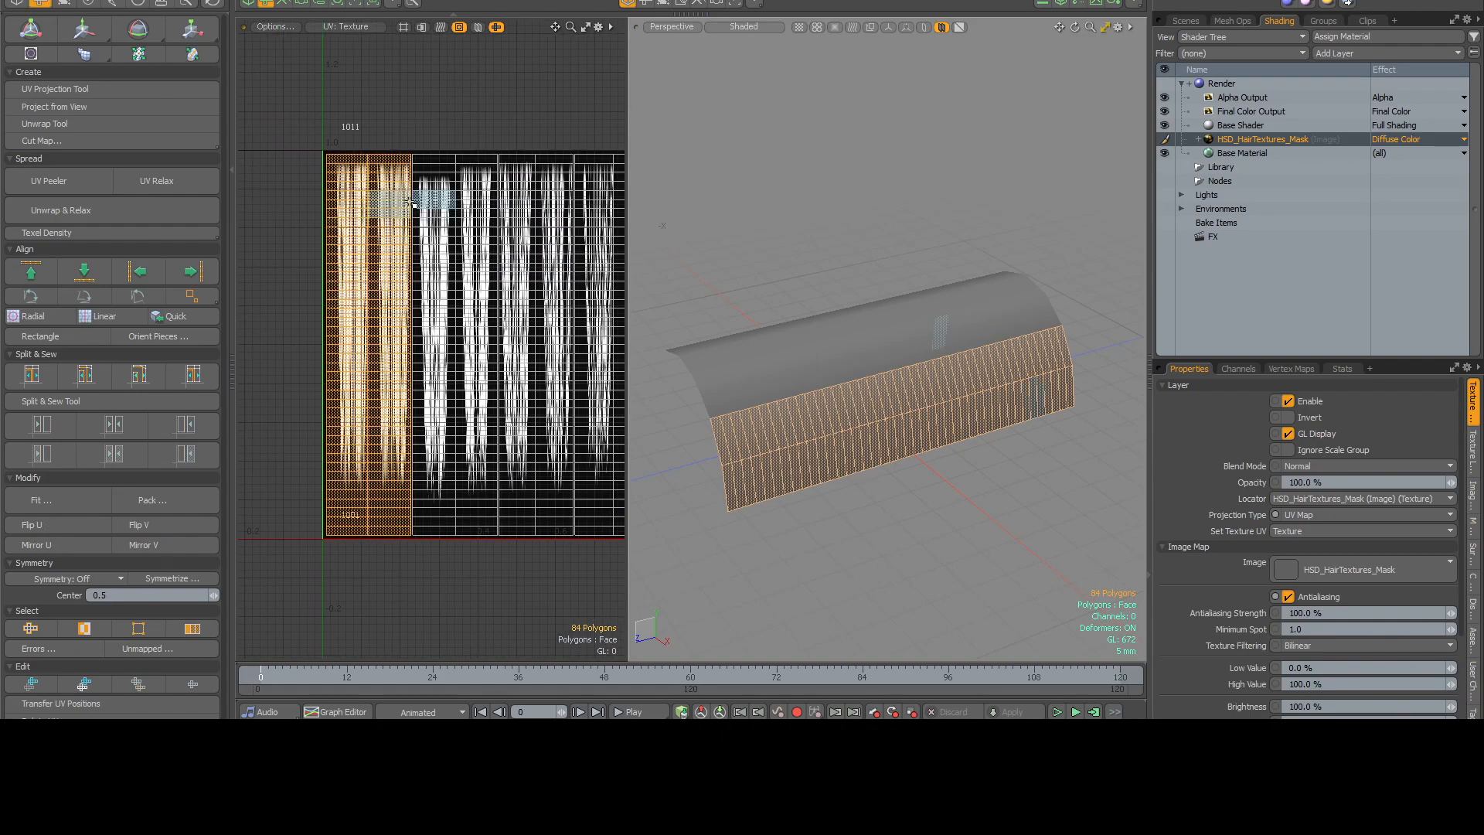
{"action": "key", "text": "y"}
{"action": "left_click_drag", "start_coordinate": [456, 342], "coordinate": [473, 236]}
{"action": "key", "text": "r"}
{"action": "scroll", "coordinate": [449, 336], "scroll_direction": "up", "scroll_amount": 3}
{"action": "scroll", "coordinate": [474, 237], "scroll_direction": "down", "scroll_amount": 1}
{"action": "left_click_drag", "start_coordinate": [515, 323], "coordinate": [513, 323]}
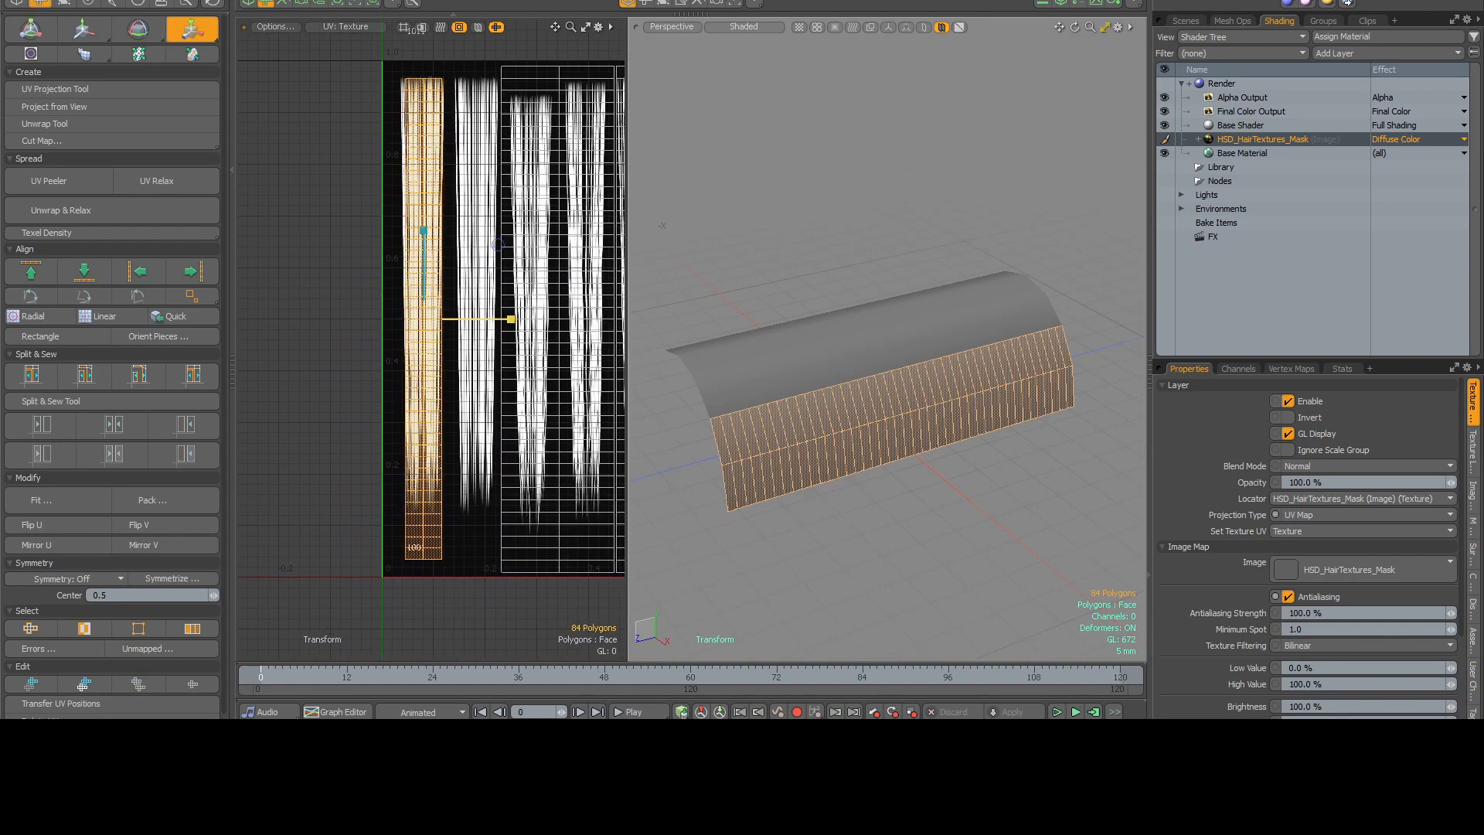
{"action": "key", "text": "w"}
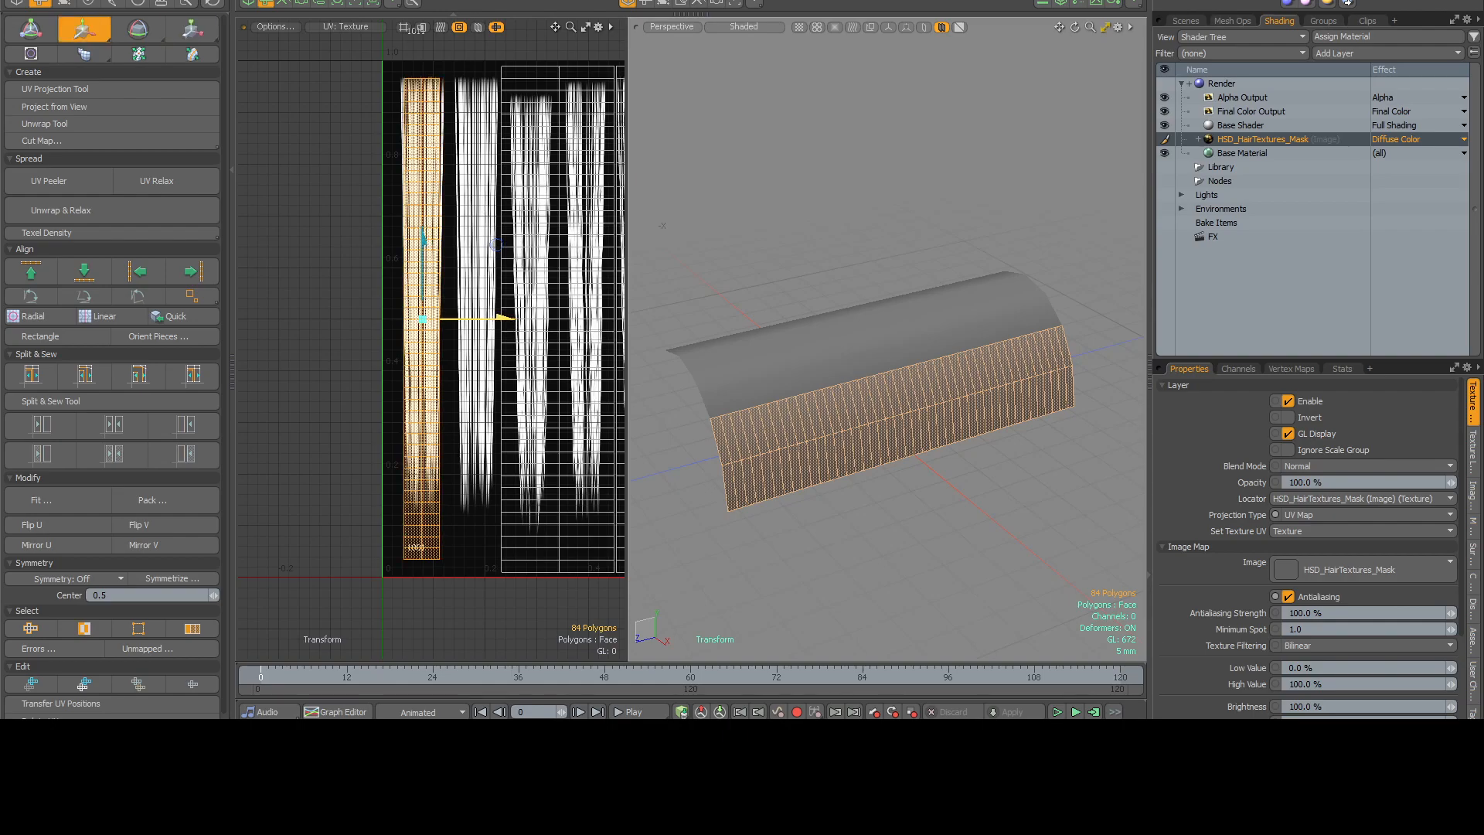
{"action": "key", "text": "r"}
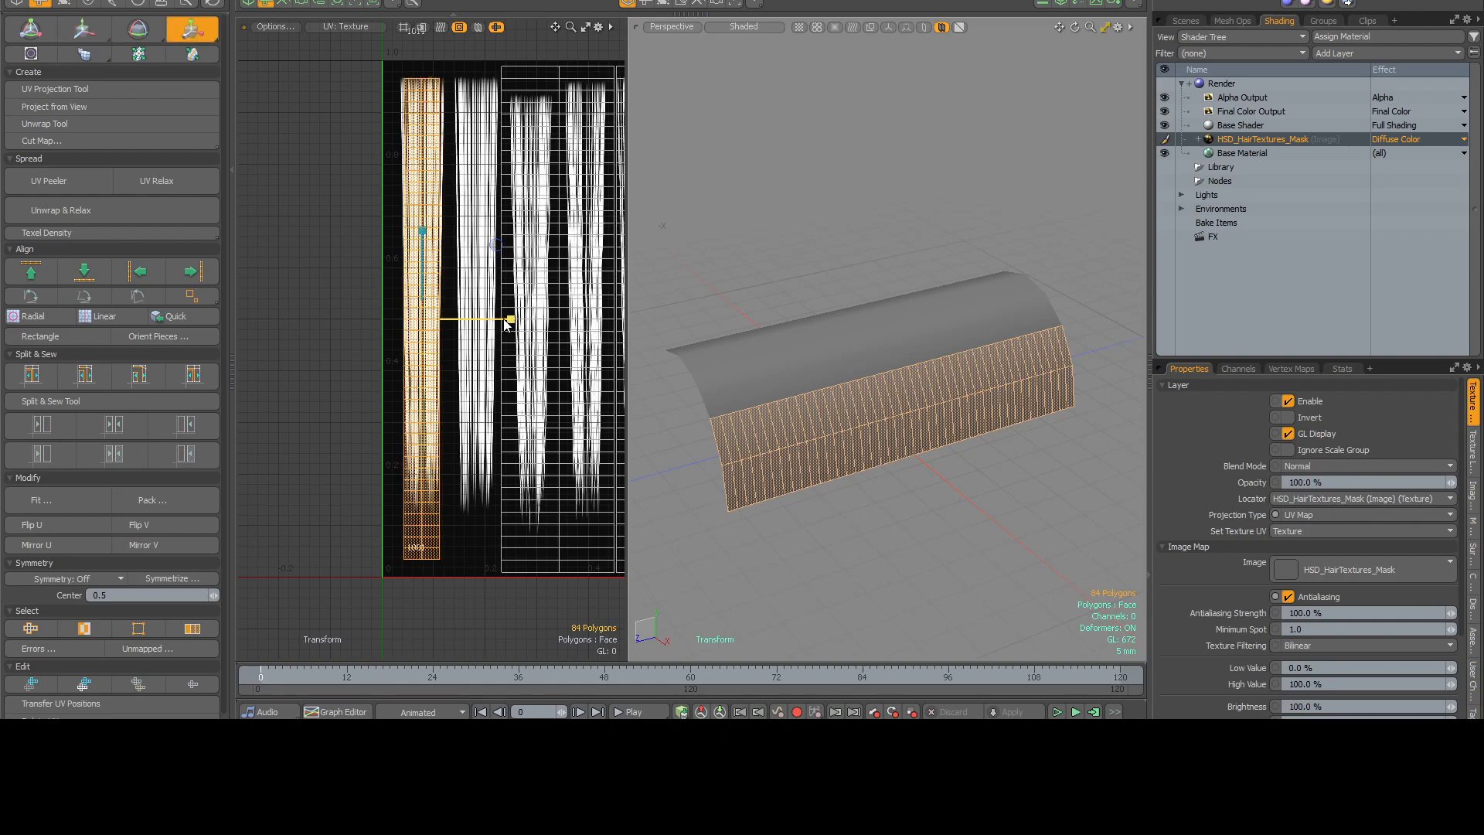
{"action": "left_click_drag", "start_coordinate": [506, 324], "coordinate": [517, 324]}
Select the next UV island, then move and scale it to cover the second hair clump.
{"action": "left_click_drag", "start_coordinate": [533, 260], "coordinate": [460, 252], "text": "alt"}
{"action": "key", "text": "q"}
{"action": "double_click", "coordinate": [504, 249]}
{"action": "scroll", "coordinate": [458, 253], "scroll_direction": "down", "scroll_amount": 2}
{"action": "key", "text": "w"}
{"action": "left_click_drag", "start_coordinate": [558, 326], "coordinate": [508, 342]}
{"action": "scroll", "coordinate": [534, 317], "scroll_direction": "up", "scroll_amount": 2}
{"action": "key", "text": "r"}
{"action": "key", "text": "w"}
{"action": "key", "text": "r"}
{"action": "left_click_drag", "start_coordinate": [430, 257], "coordinate": [426, 257]}
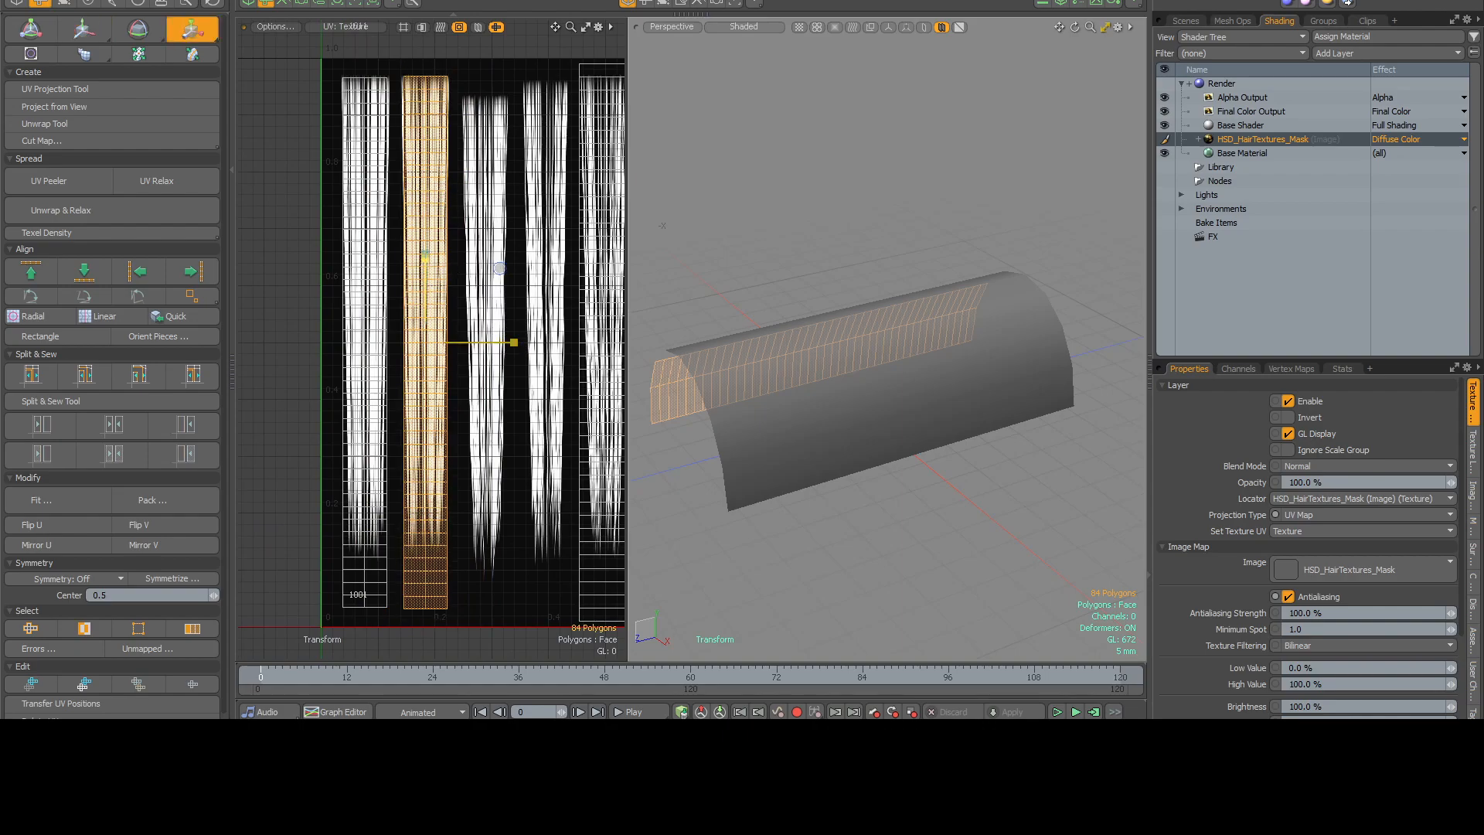
{"action": "key", "text": "space"}
{"action": "left_click", "coordinate": [395, 154]}
{"action": "double_click", "coordinate": [373, 108]}
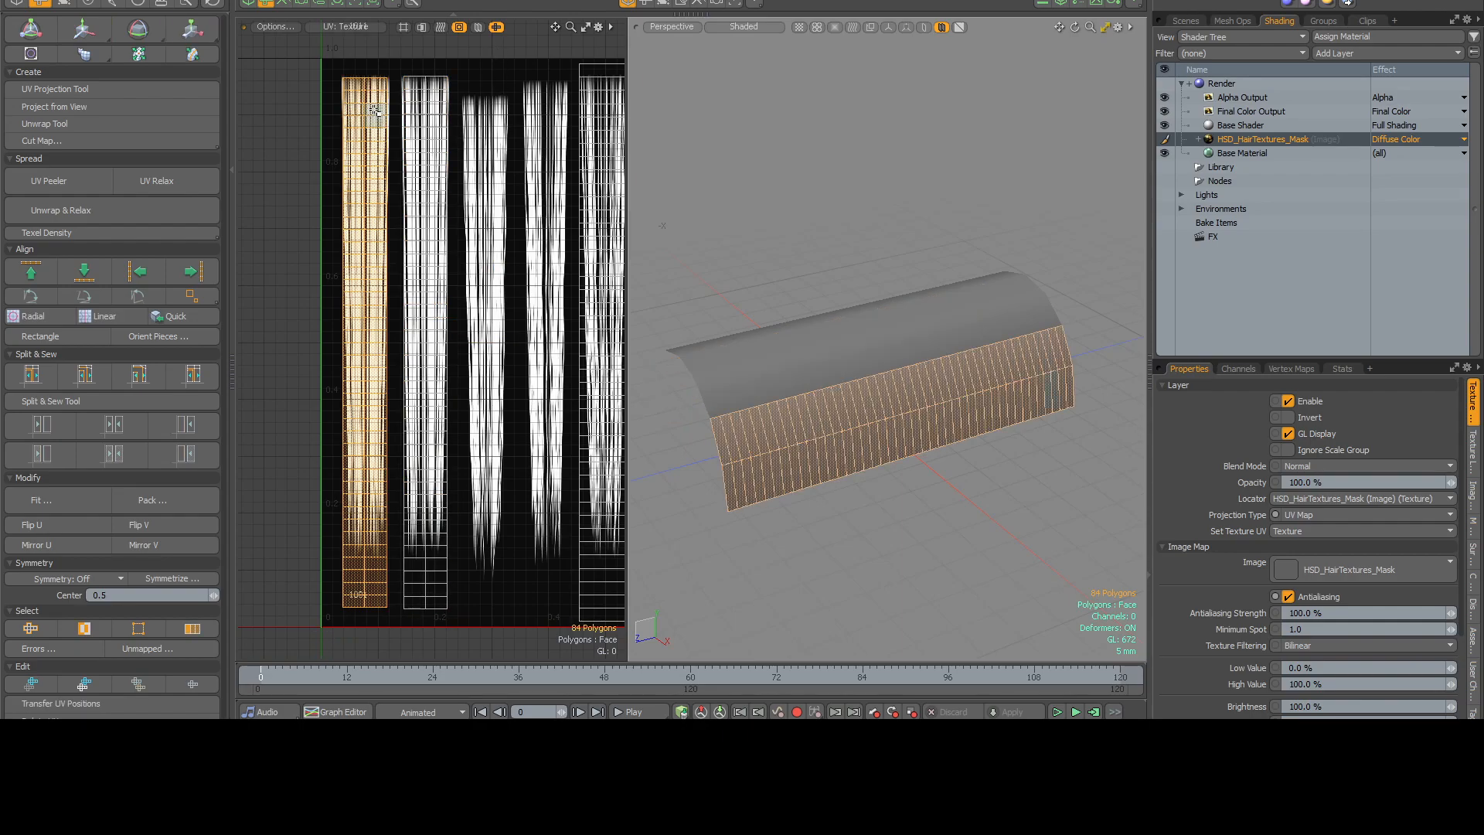
{"action": "key", "text": "r"}
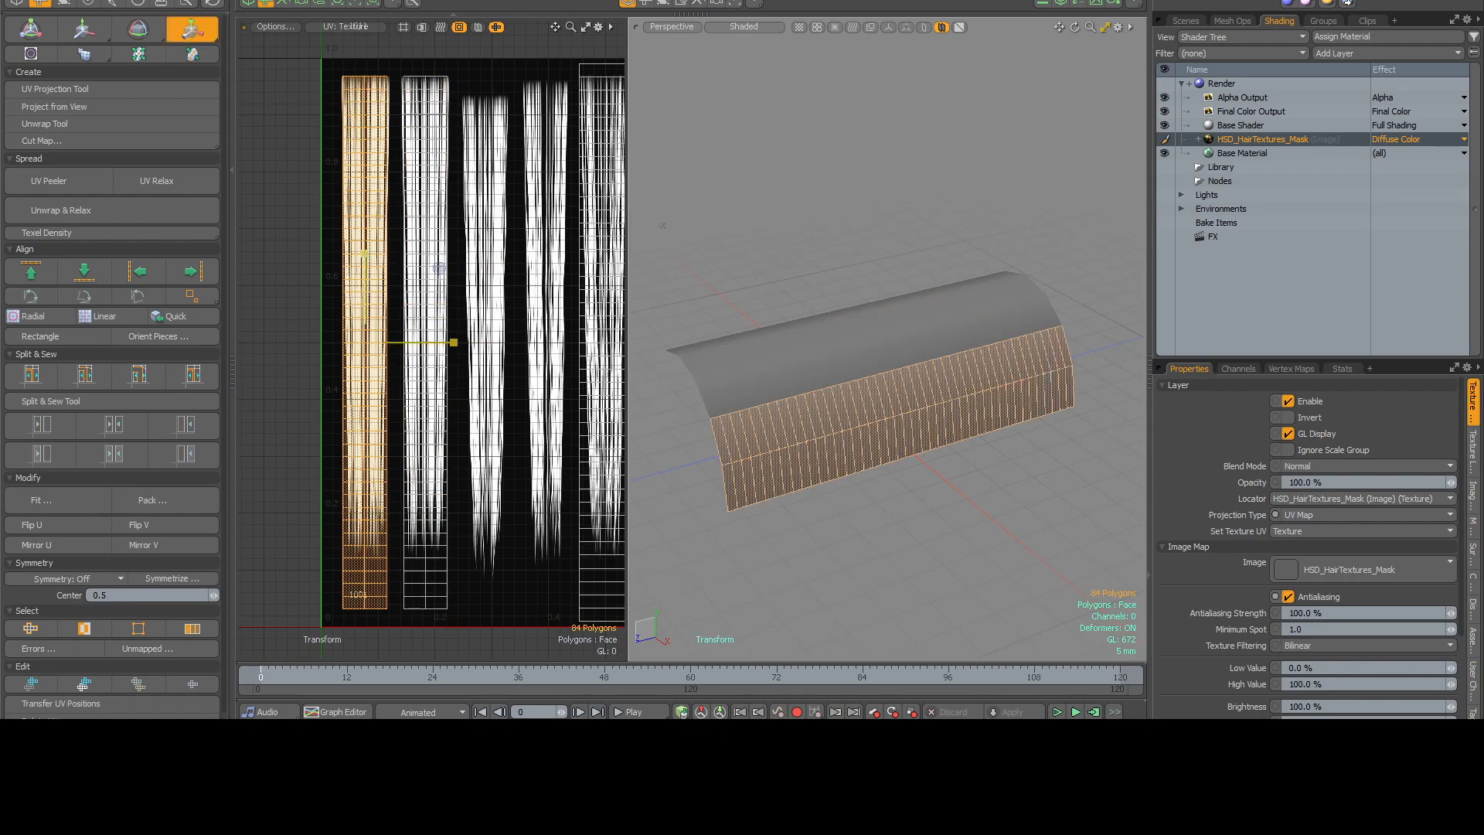
{"action": "key", "text": "space"}
Select another unplaced UV island, then move and scale it to cover the shorter third hair clump.
{"action": "left_click", "coordinate": [524, 291]}
{"action": "left_click_drag", "start_coordinate": [556, 266], "coordinate": [491, 232], "text": "alt"}
{"action": "left_click_drag", "start_coordinate": [491, 232], "coordinate": [410, 224], "text": "ctrl+alt"}
{"action": "double_click", "coordinate": [491, 222]}
{"action": "key", "text": "w"}
{"action": "key", "text": "r"}
{"action": "left_click_drag", "start_coordinate": [469, 285], "coordinate": [418, 285]}
{"action": "left_click_drag", "start_coordinate": [387, 203], "coordinate": [383, 209]}
{"action": "scroll", "coordinate": [385, 203], "scroll_direction": "up", "scroll_amount": 3}
{"action": "key", "text": "w"}
{"action": "left_click_drag", "start_coordinate": [539, 340], "coordinate": [532, 340]}
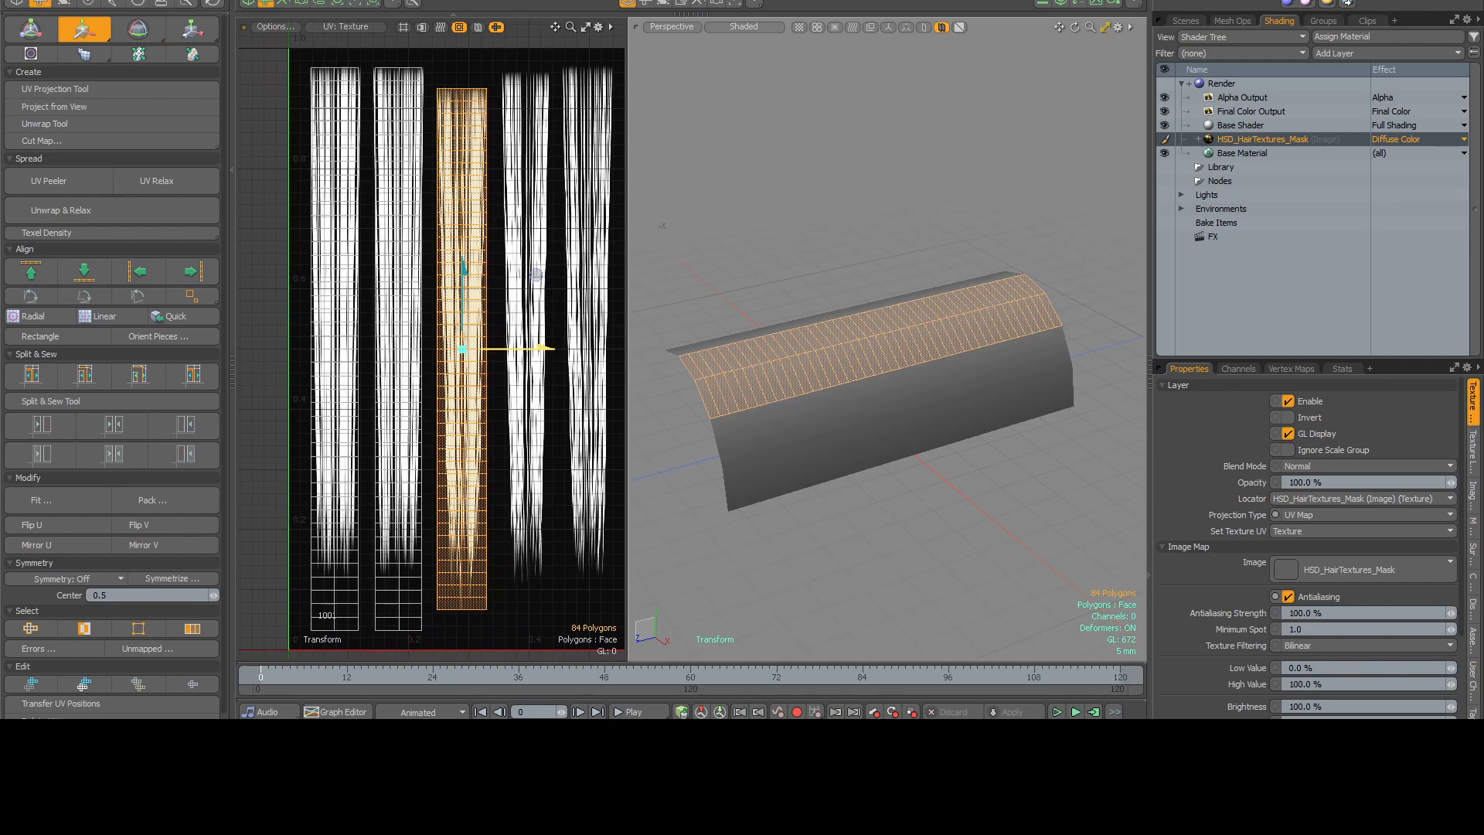
{"action": "scroll", "coordinate": [540, 255], "scroll_direction": "down", "scroll_amount": 2}
{"action": "key", "text": "q"}
Select the last unplaced UV island, then move and scale it to cover the fourth hair clump.
{"action": "left_click", "coordinate": [541, 245]}
{"action": "left_click_drag", "start_coordinate": [541, 244], "coordinate": [433, 247], "text": "alt"}
{"action": "scroll", "coordinate": [444, 241], "scroll_direction": "down", "scroll_amount": 3}
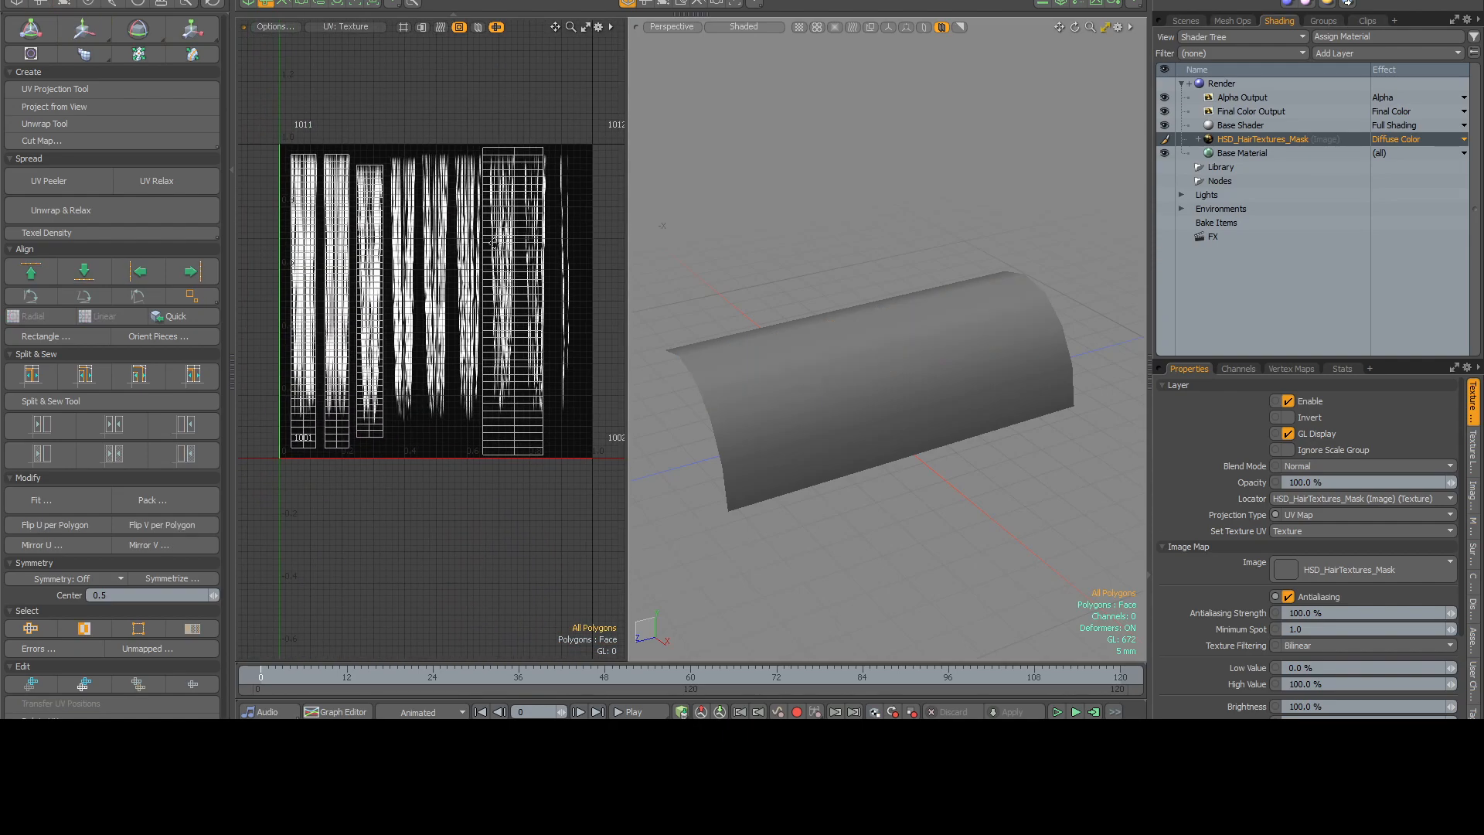
{"action": "double_click", "coordinate": [499, 246]}
{"action": "scroll", "coordinate": [510, 247], "scroll_direction": "up", "scroll_amount": 1}
{"action": "left_click_drag", "start_coordinate": [526, 249], "coordinate": [553, 240], "text": "alt"}
{"action": "key", "text": "w"}
{"action": "left_click_drag", "start_coordinate": [598, 297], "coordinate": [531, 326]}
{"action": "scroll", "coordinate": [546, 283], "scroll_direction": "up", "scroll_amount": 2}
{"action": "key", "text": "r"}
{"action": "key", "text": "w"}
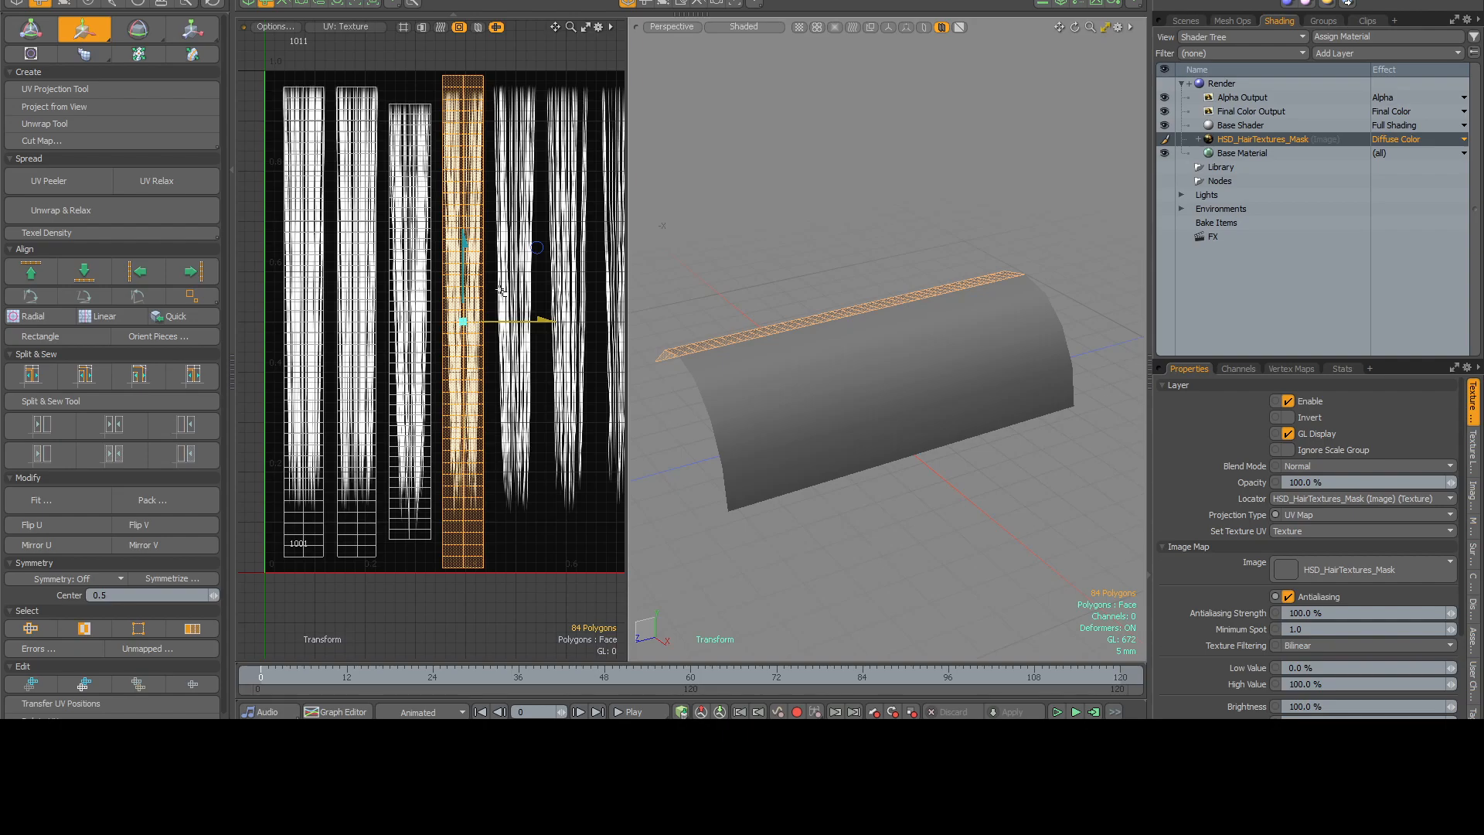
{"action": "key", "text": "r"}
{"action": "left_click_drag", "start_coordinate": [463, 232], "coordinate": [490, 263]}
{"action": "key", "text": "w"}
{"action": "key", "text": "q"}
{"action": "left_click", "coordinate": [533, 242]}
Switch to item selection on the half-cylinder and send the mesh back to ZBrush.
{"action": "left_click_drag", "start_coordinate": [643, 252], "coordinate": [911, 291], "text": "alt"}
{"action": "key", "text": "5"}
{"action": "left_click_drag", "start_coordinate": [929, 354], "coordinate": [883, 337], "text": "alt+shift"}
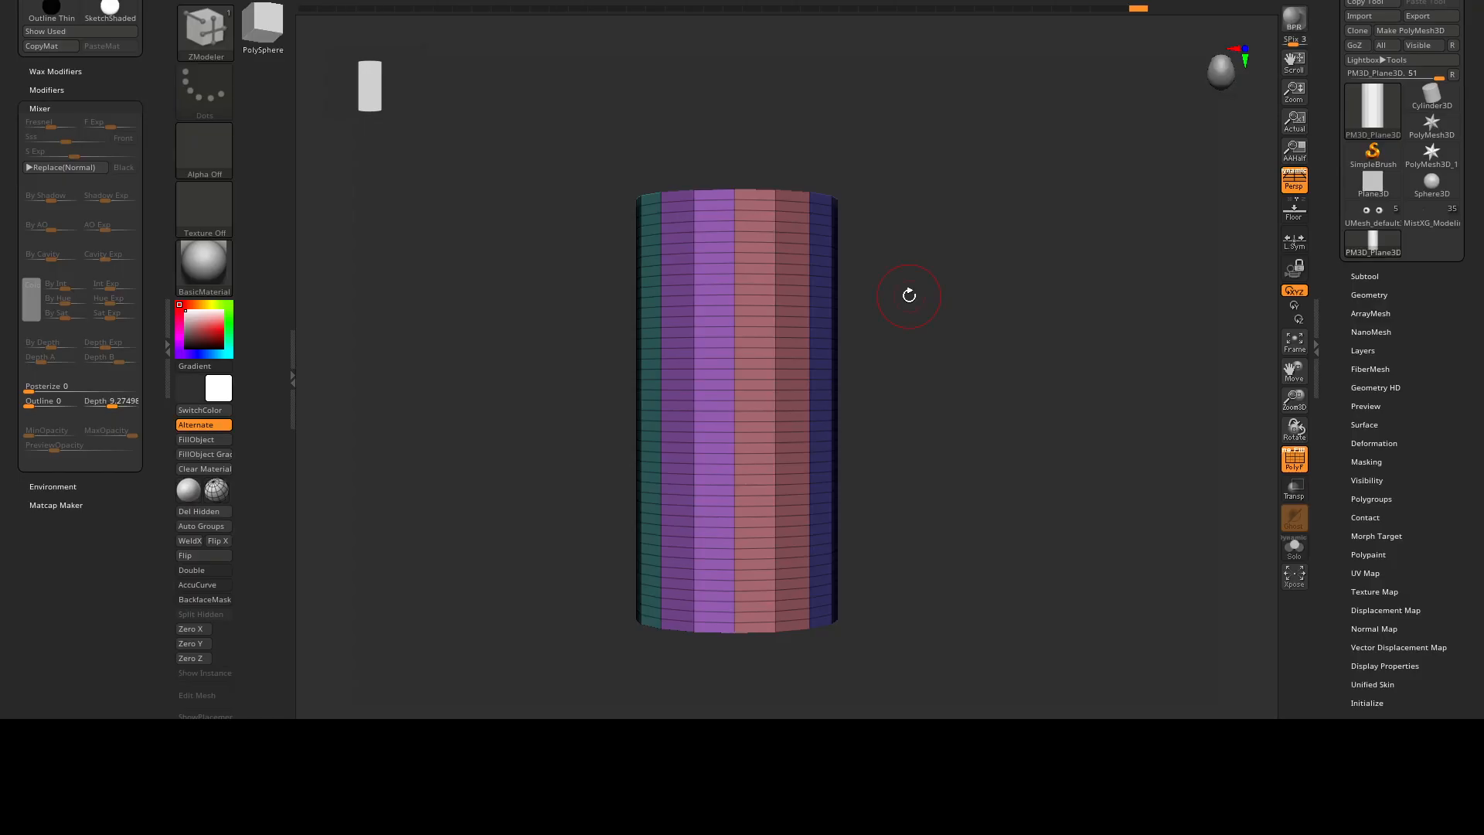
{"action": "mouse_move", "coordinate": [909, 296]}
{"action": "left_mouse_down"}
{"action": "mouse_move", "coordinate": [944, 298]}
{"action": "mouse_move", "coordinate": [901, 288]}
{"action": "mouse_move", "coordinate": [931, 313]}
{"action": "left_mouse_up"}
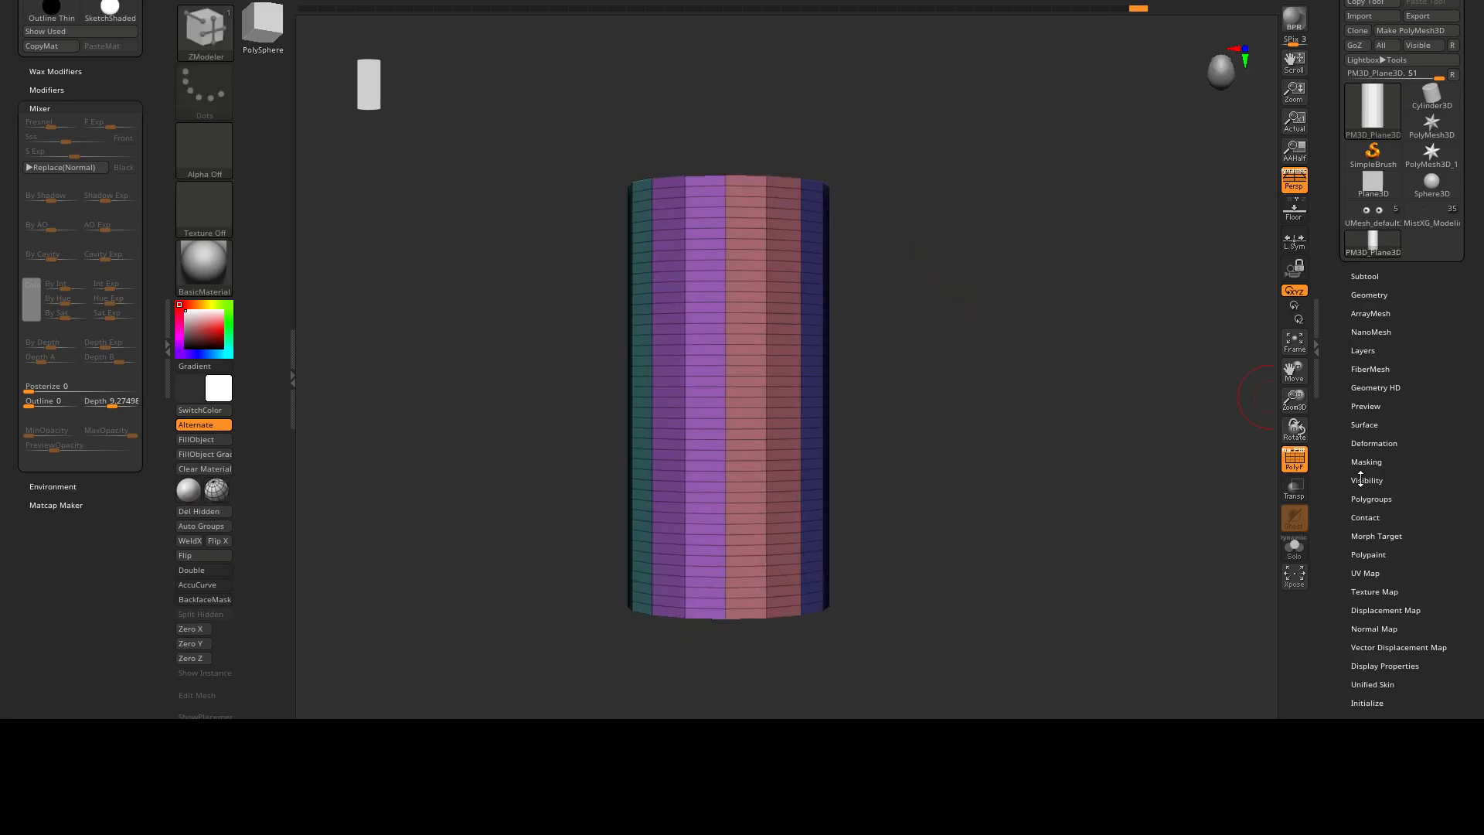
Preview the returned mesh's UV layout with Morph UV, then restore its 3D shape.
{"action": "scroll", "coordinate": [1360, 480], "scroll_direction": "down", "scroll_amount": 3}
{"action": "left_click", "coordinate": [1382, 474]}
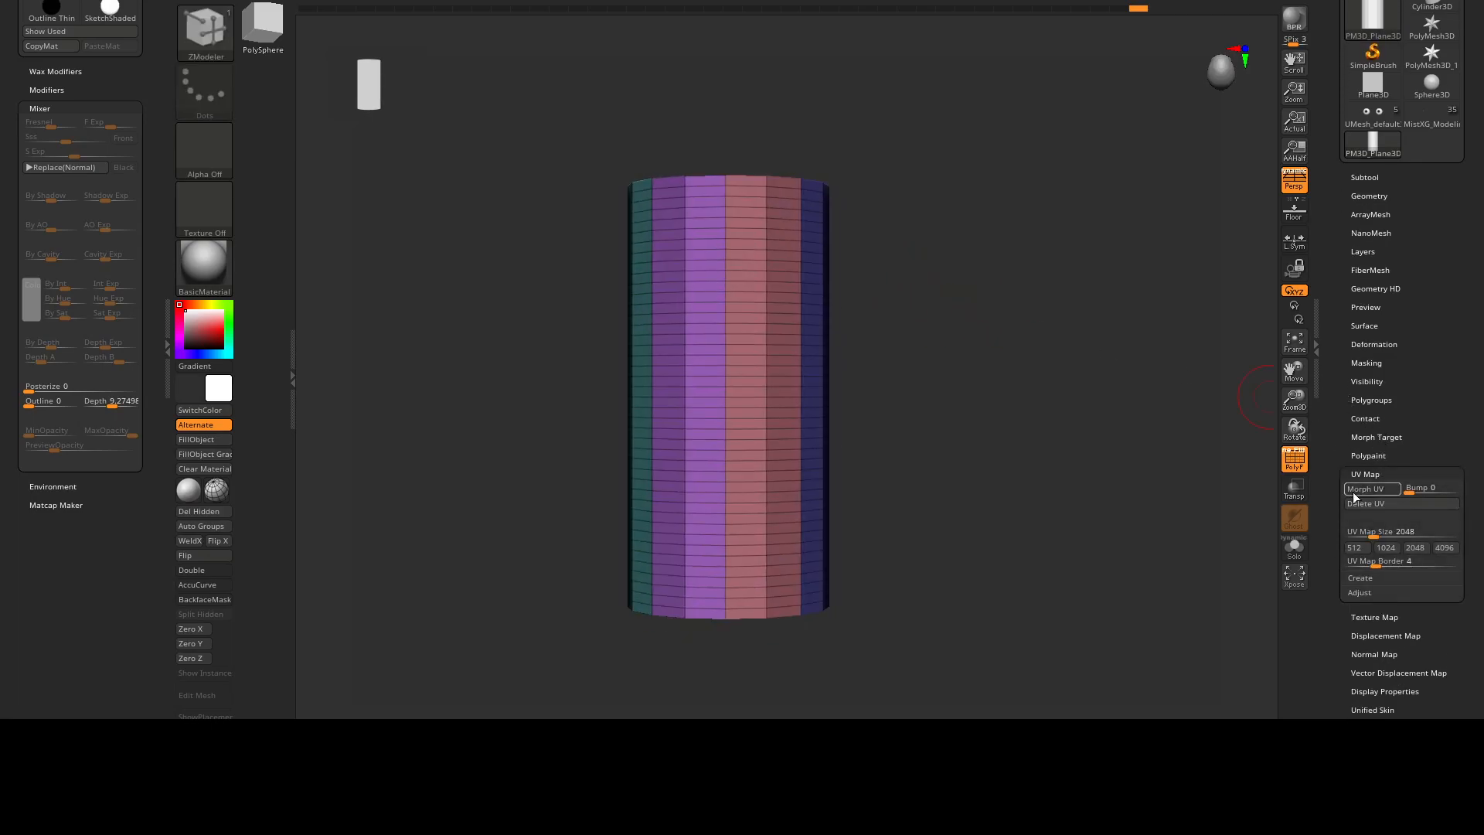
{"action": "left_click", "coordinate": [1360, 489]}
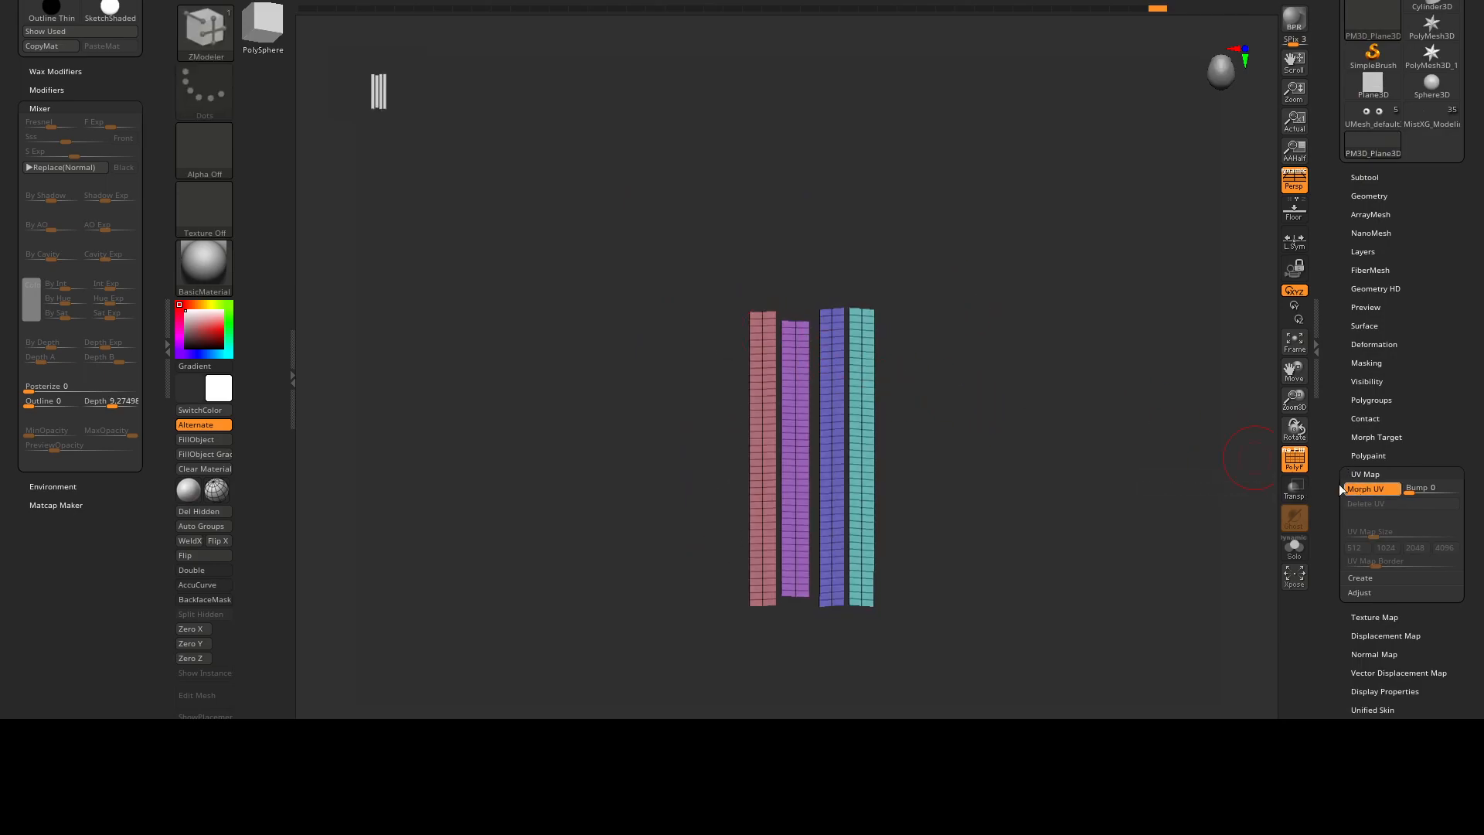
{"action": "left_click", "coordinate": [1353, 490]}
{"action": "key", "text": "ctrl"}
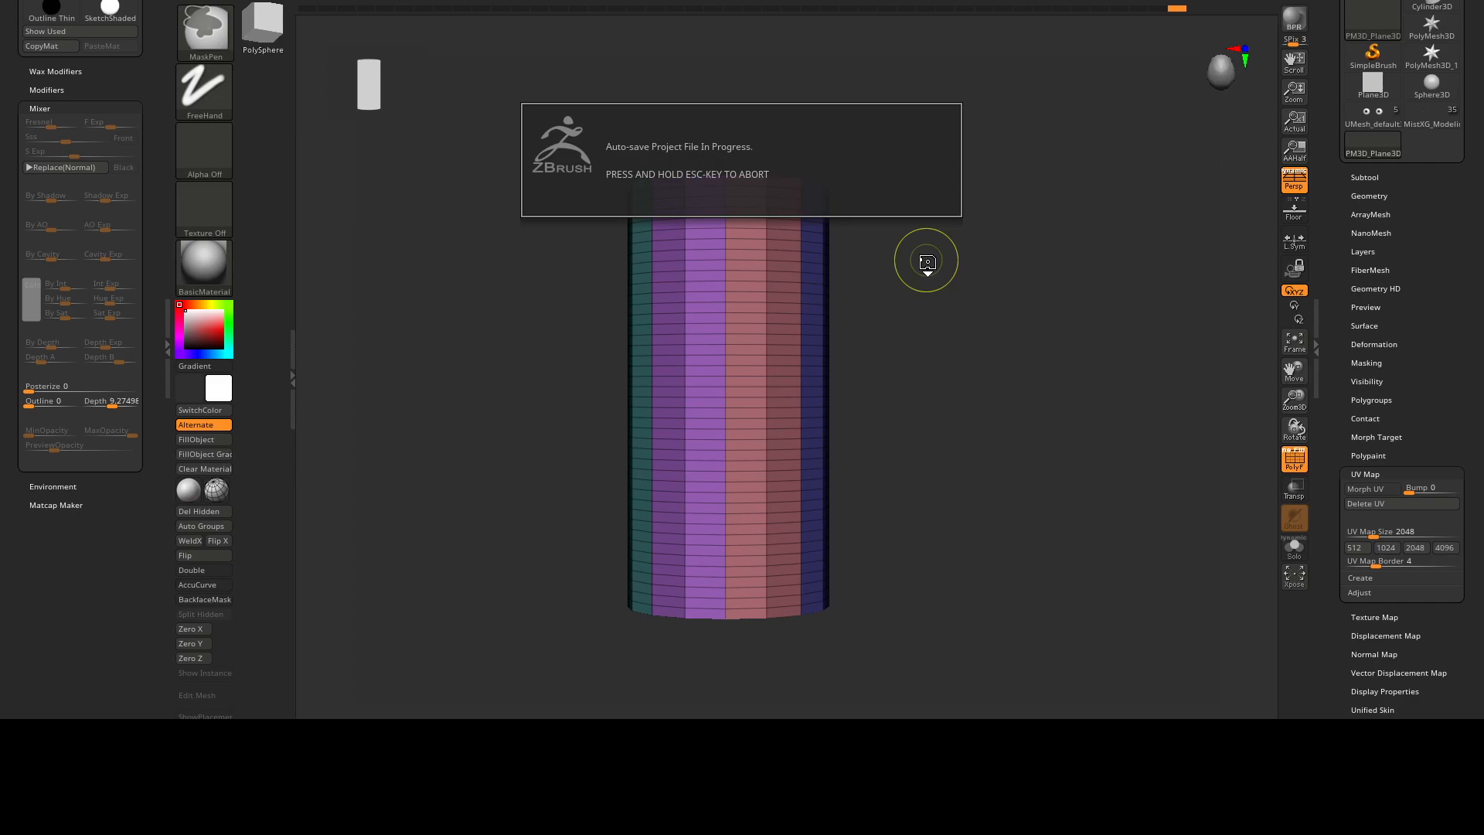
{"action": "left_click_drag", "start_coordinate": [983, 396], "coordinate": [982, 353], "text": "alt"}
Import the HSD_HairTextures mask image and assign it as the half-cylinder's texture map.
{"action": "left_click", "coordinate": [1368, 475]}
{"action": "left_click_drag", "start_coordinate": [1330, 447], "coordinate": [1341, 375]}
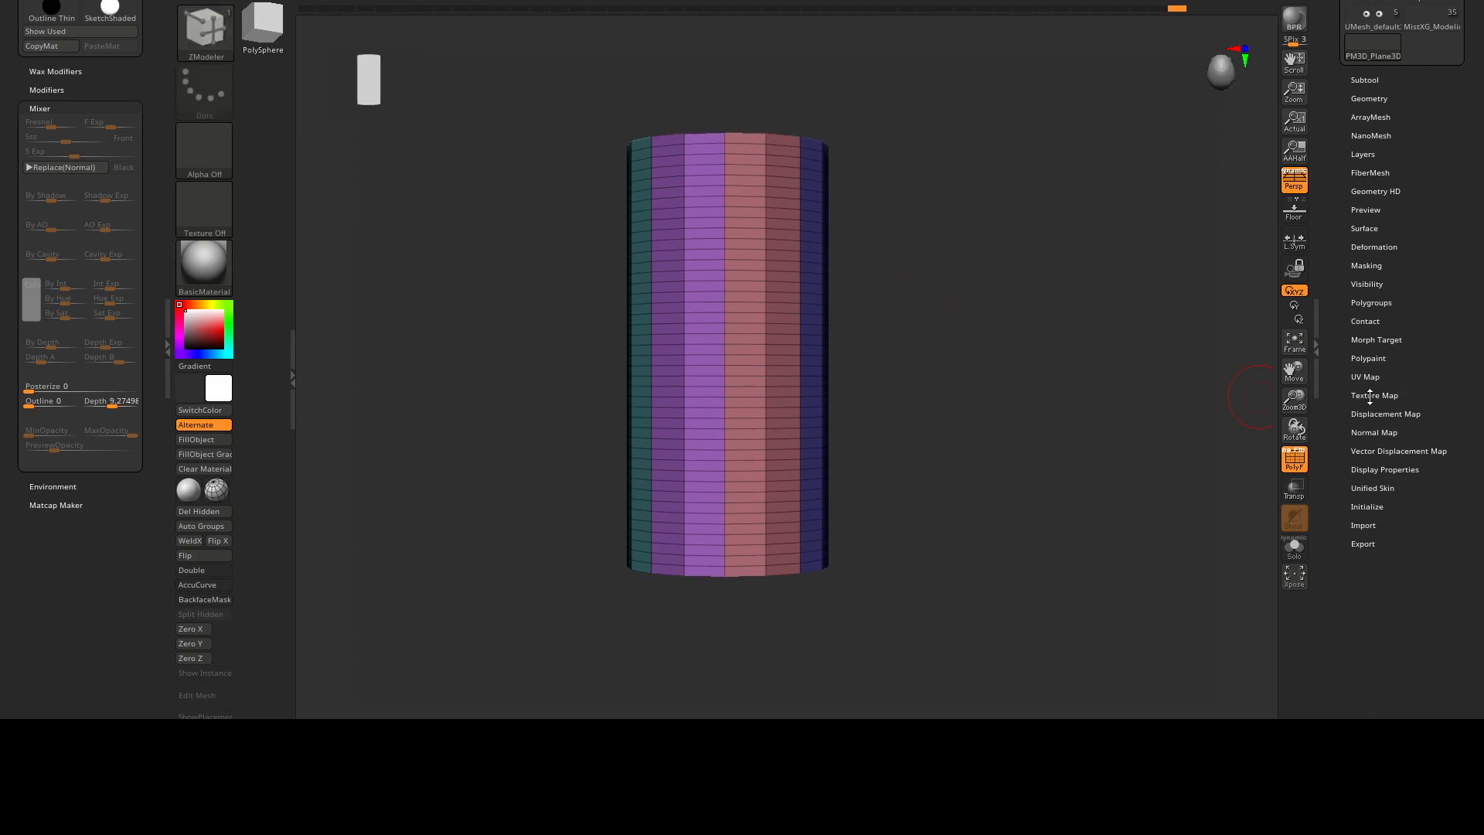
{"action": "left_click", "coordinate": [1370, 398]}
{"action": "left_click", "coordinate": [1371, 416]}
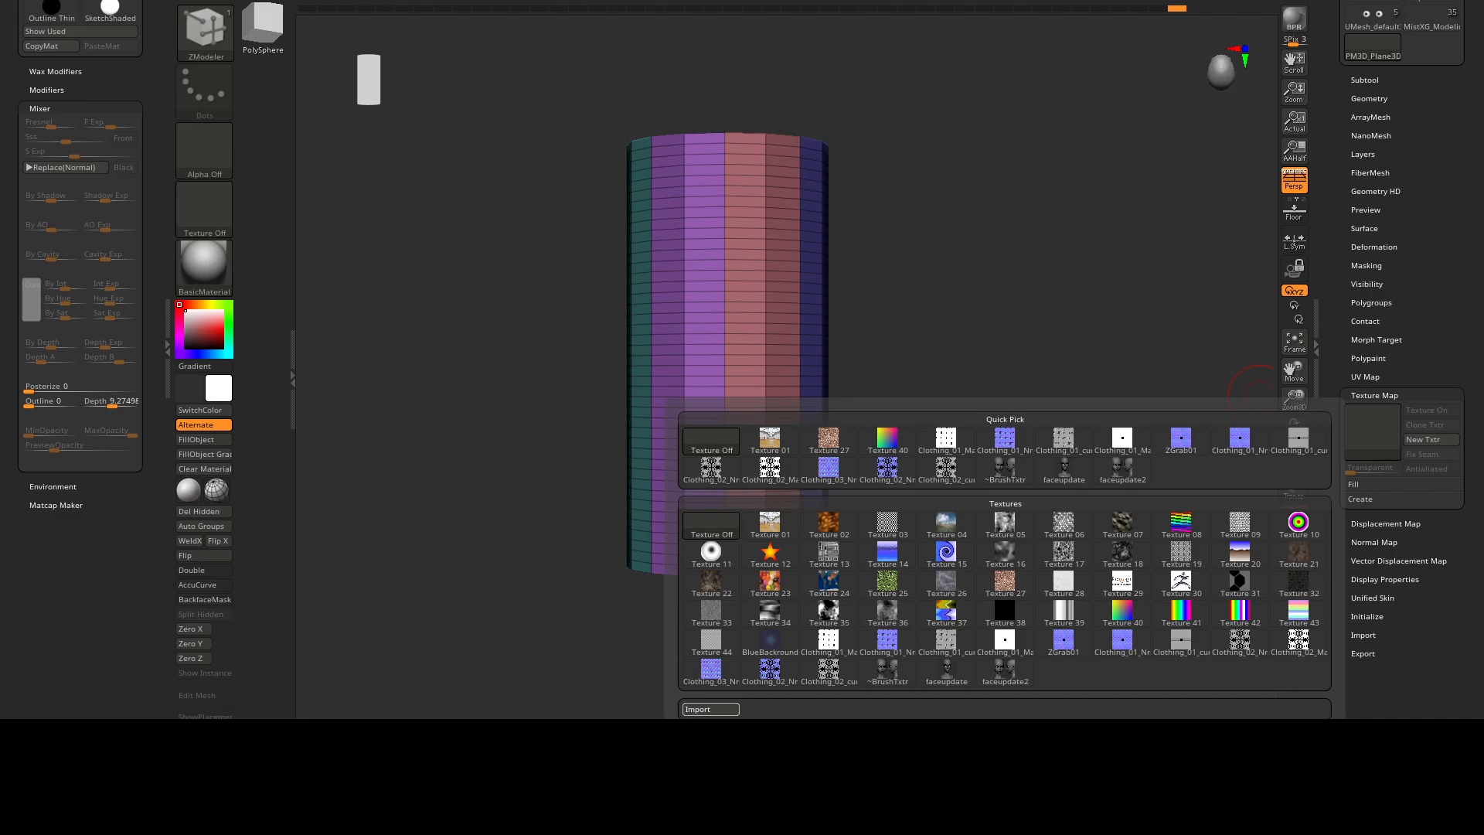
{"action": "mouse_move", "coordinate": [827, 423]}
{"action": "right_mouse_down"}
{"action": "mouse_move", "coordinate": [887, 407]}
{"action": "mouse_move", "coordinate": [865, 380]}
{"action": "mouse_move", "coordinate": [918, 395]}
{"action": "mouse_move", "coordinate": [804, 401]}
{"action": "mouse_move", "coordinate": [872, 408]}
{"action": "mouse_move", "coordinate": [855, 369]}
{"action": "mouse_move", "coordinate": [905, 453]}
{"action": "mouse_move", "coordinate": [881, 433]}
{"action": "mouse_move", "coordinate": [806, 436]}
{"action": "mouse_move", "coordinate": [895, 431]}
{"action": "mouse_move", "coordinate": [894, 292]}
{"action": "right_mouse_up"}
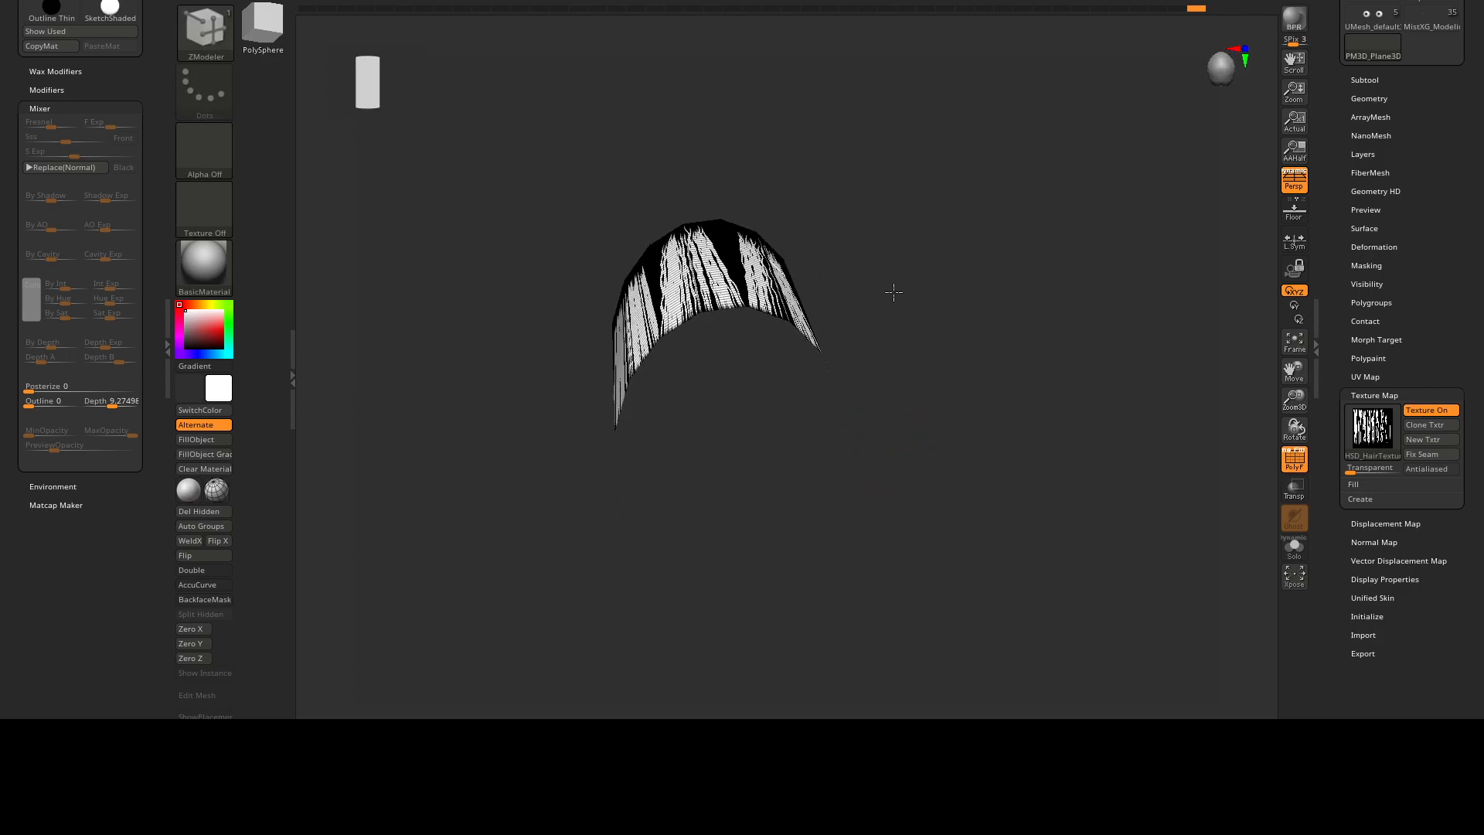
{"action": "right_click_drag", "start_coordinate": [913, 405], "coordinate": [902, 421], "text": "alt"}
Raise the texture map's Transparent value to about 14 and hide the polyframe.
{"action": "left_click_drag", "start_coordinate": [1354, 469], "coordinate": [1378, 472]}
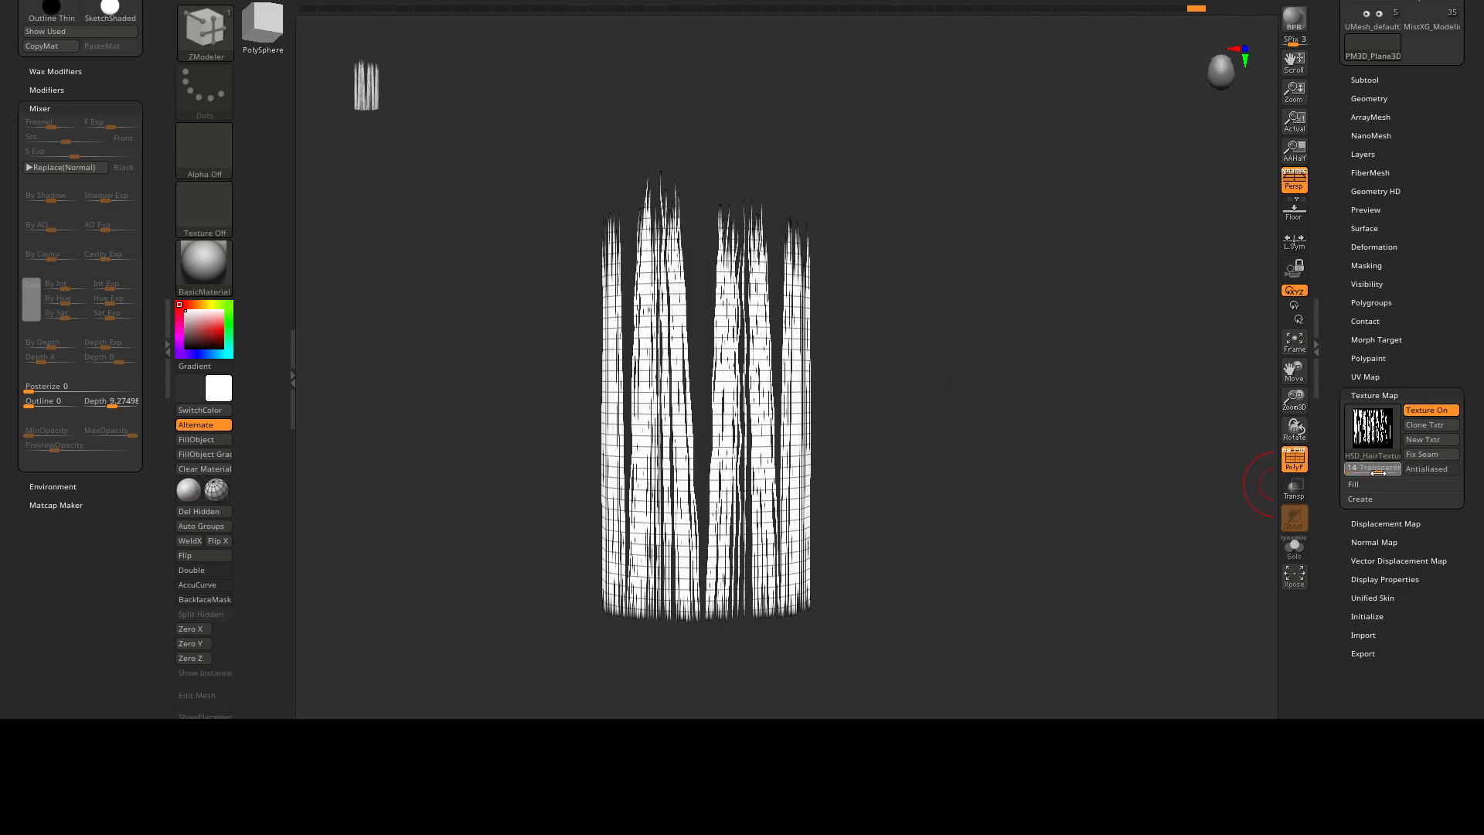
{"action": "right_click_drag", "start_coordinate": [1011, 470], "coordinate": [865, 434]}
{"action": "key", "text": "shift+f"}
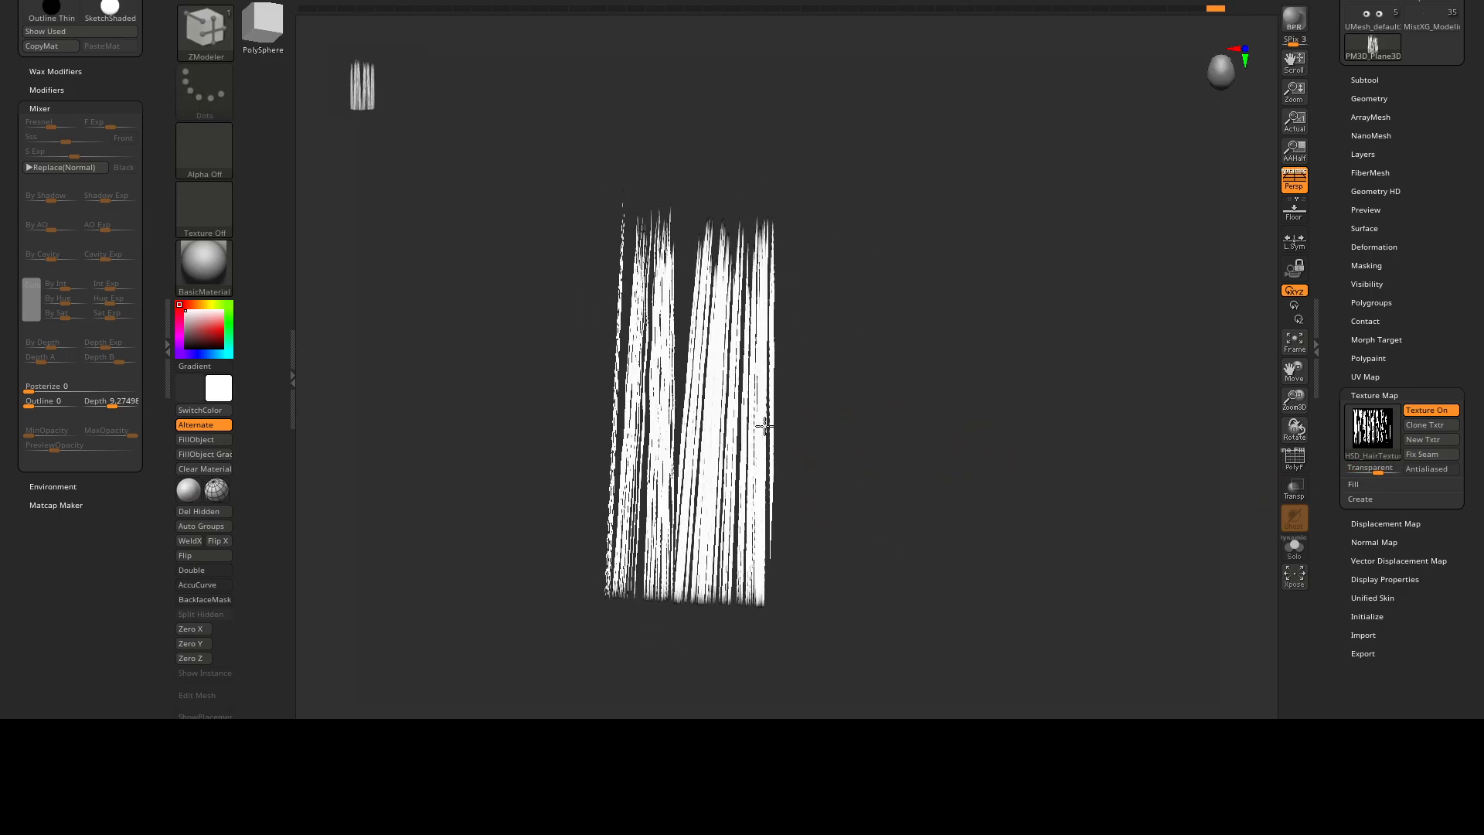
Reduce the texture's Transparent value to its minimum and choose the ZModeler brush.
{"action": "left_click_drag", "start_coordinate": [1378, 469], "coordinate": [1328, 468]}
{"action": "right_click_drag", "start_coordinate": [873, 394], "coordinate": [844, 427], "text": "ctrl"}
{"action": "right_click_drag", "start_coordinate": [844, 426], "coordinate": [707, 397]}
{"action": "key", "text": "b"}
{"action": "key", "text": "z"}
{"action": "key", "text": "m"}
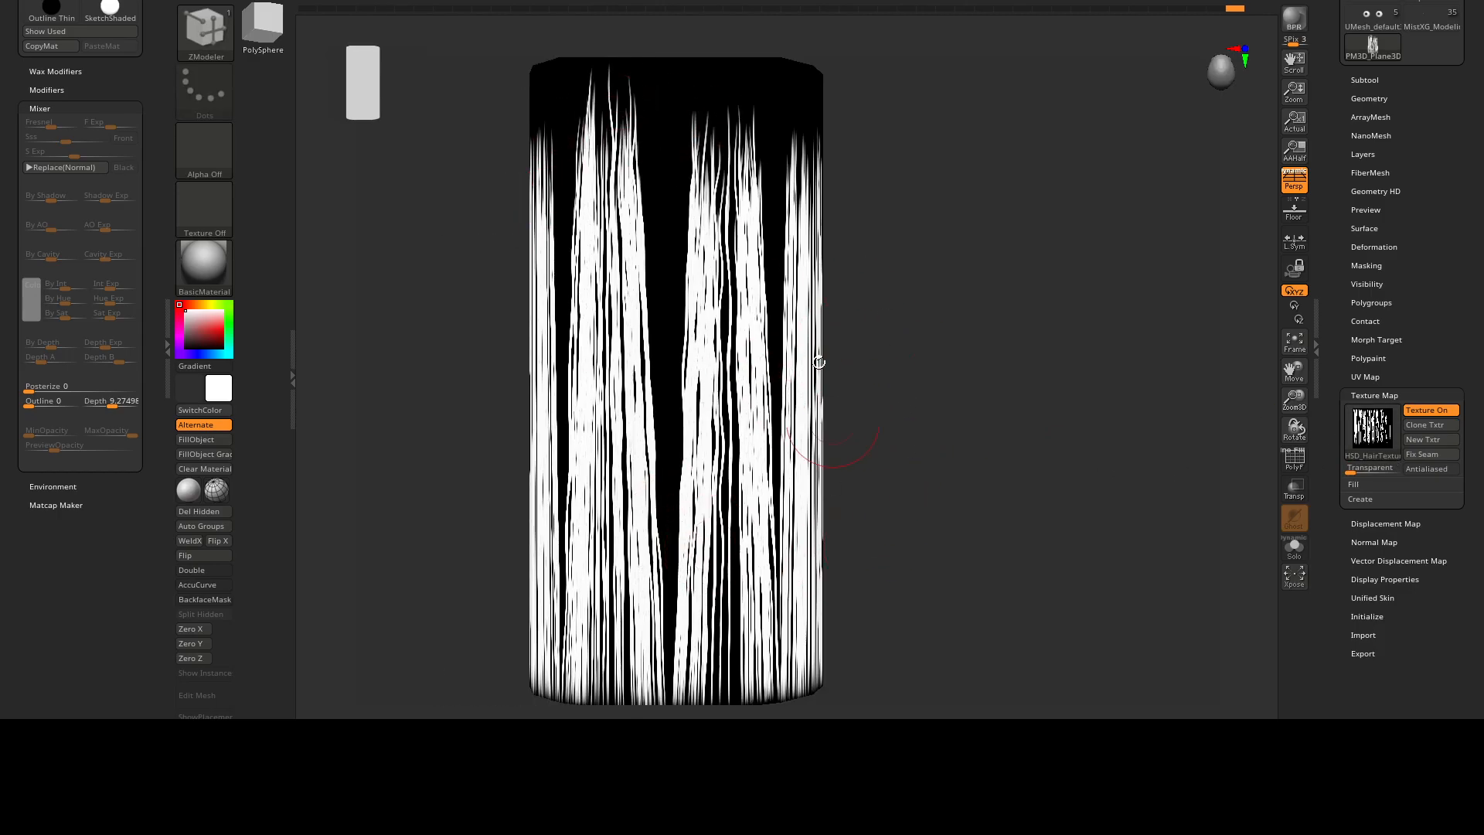
Align the view along the half-cylinder's curved profile, create a new InsertMesh brush from it and save the brush as GeoTube_01.
{"action": "right_click_drag", "start_coordinate": [881, 448], "coordinate": [911, 430], "text": "ctrl"}
{"action": "mouse_move", "coordinate": [911, 430]}
{"action": "right_mouse_down", "text": "alt"}
{"action": "mouse_move", "coordinate": [907, 252]}
{"action": "mouse_move", "coordinate": [897, 361]}
{"action": "mouse_move", "coordinate": [924, 418]}
{"action": "mouse_move", "coordinate": [896, 442]}
{"action": "right_mouse_up", "text": "alt"}
{"action": "mouse_move", "coordinate": [897, 442]}
{"action": "right_mouse_down", "text": "alt"}
{"action": "mouse_move", "coordinate": [847, 397]}
{"action": "mouse_move", "coordinate": [900, 433]}
{"action": "mouse_move", "coordinate": [909, 473]}
{"action": "mouse_move", "coordinate": [938, 468]}
{"action": "mouse_move", "coordinate": [911, 462]}
{"action": "right_mouse_up", "text": "alt"}
{"action": "mouse_move", "coordinate": [911, 462]}
{"action": "right_mouse_down", "text": "alt"}
{"action": "mouse_move", "coordinate": [888, 443]}
{"action": "mouse_move", "coordinate": [908, 490]}
{"action": "right_mouse_up", "text": "alt"}
{"action": "right_click_drag", "start_coordinate": [822, 401], "coordinate": [874, 387]}
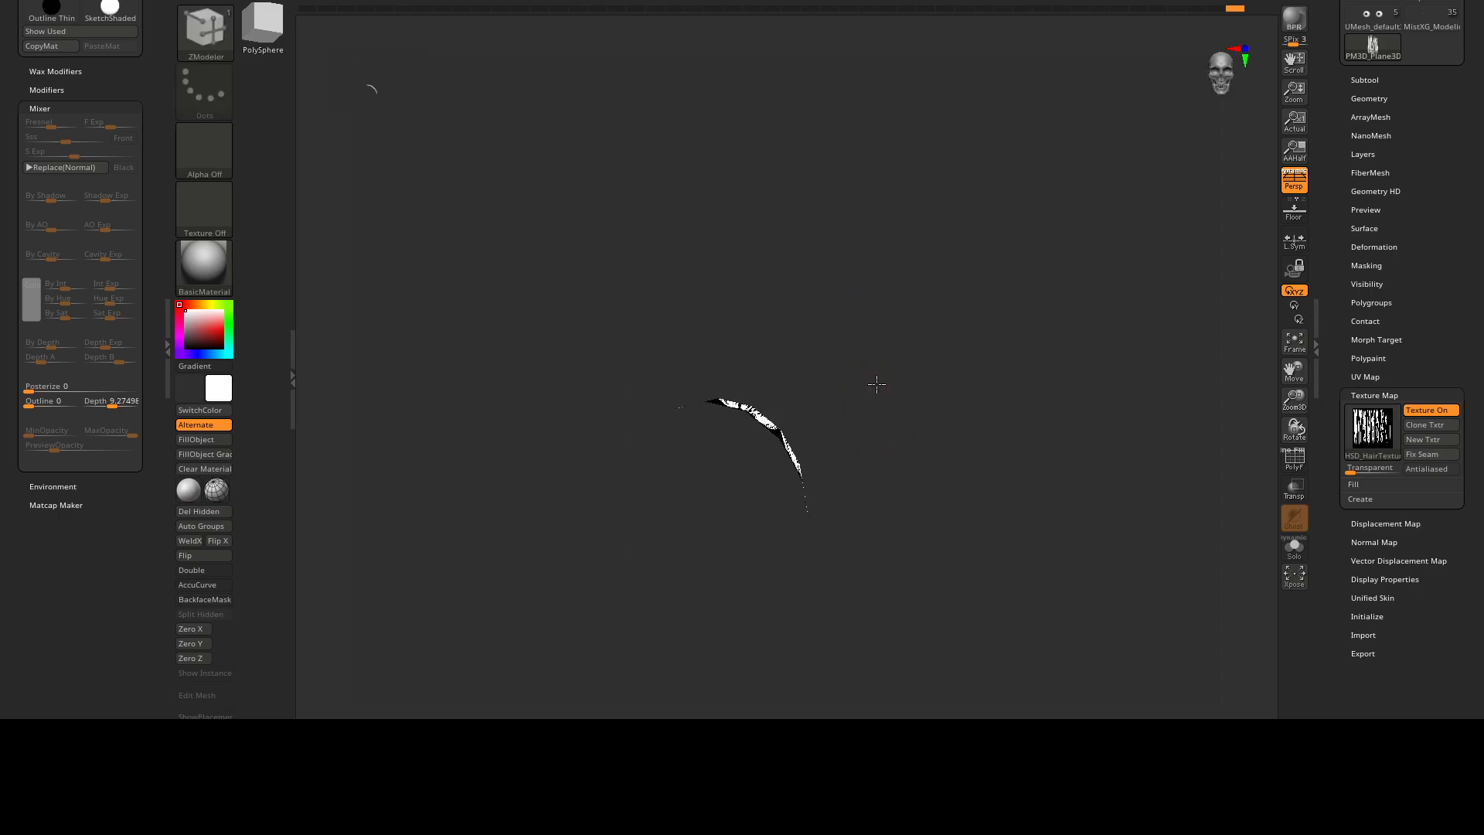
{"action": "right_click_drag", "start_coordinate": [903, 299], "coordinate": [911, 413]}
{"action": "right_click_drag", "start_coordinate": [1003, 508], "coordinate": [958, 371]}
{"action": "left_click", "coordinate": [204, 31]}
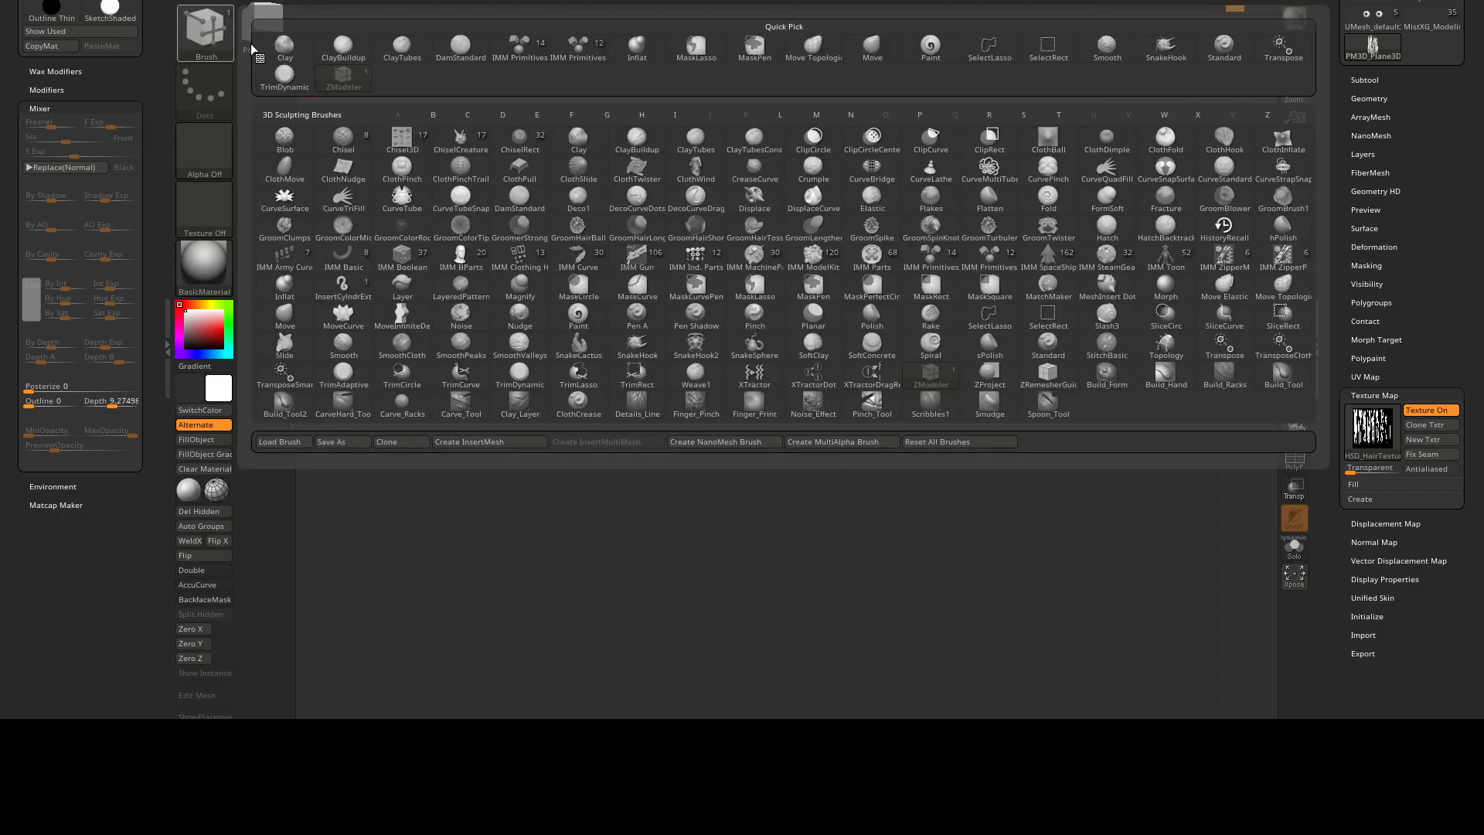
{"action": "left_click", "coordinate": [460, 441]}
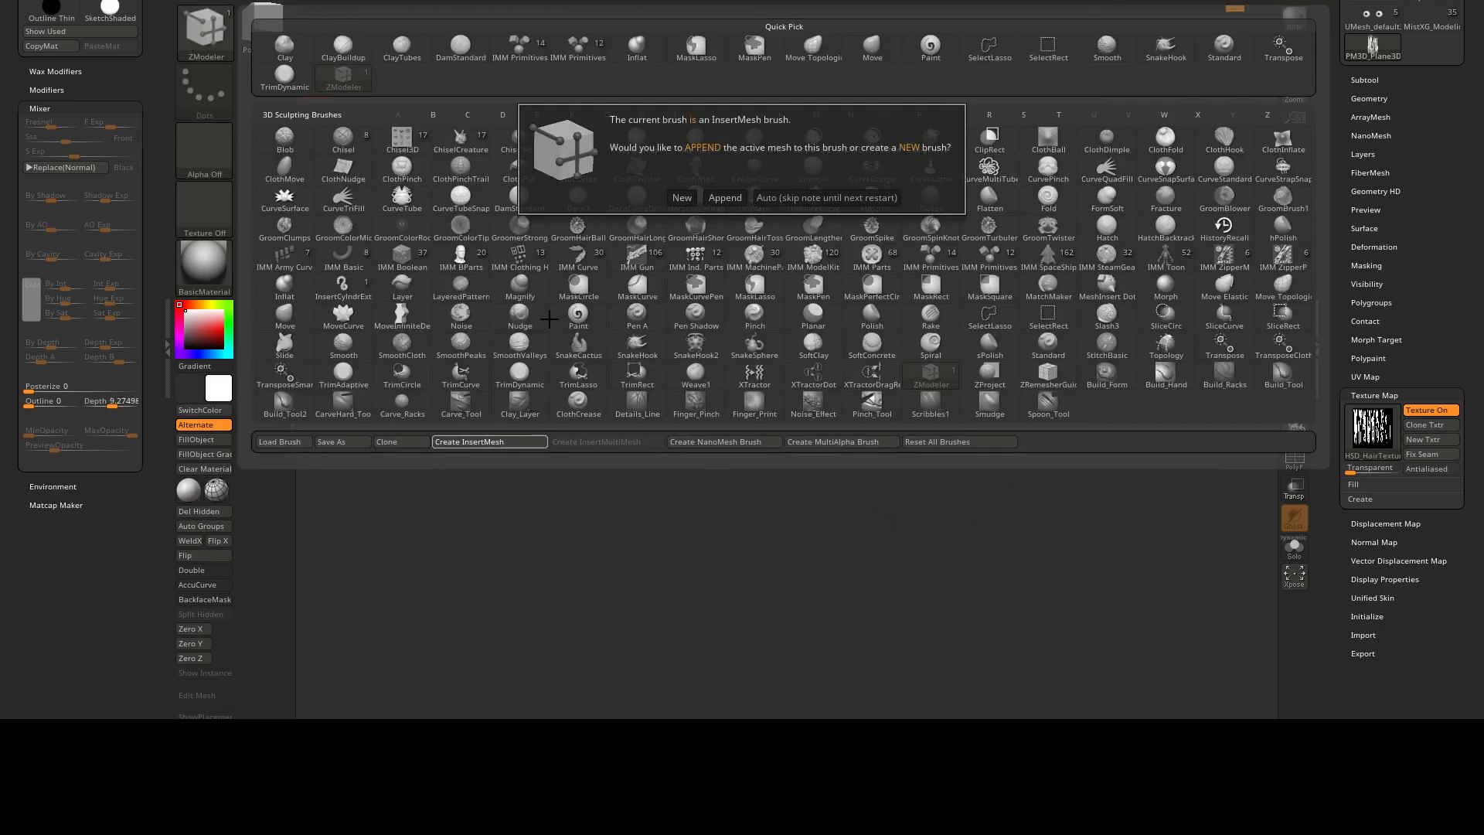
{"action": "left_click", "coordinate": [683, 198]}
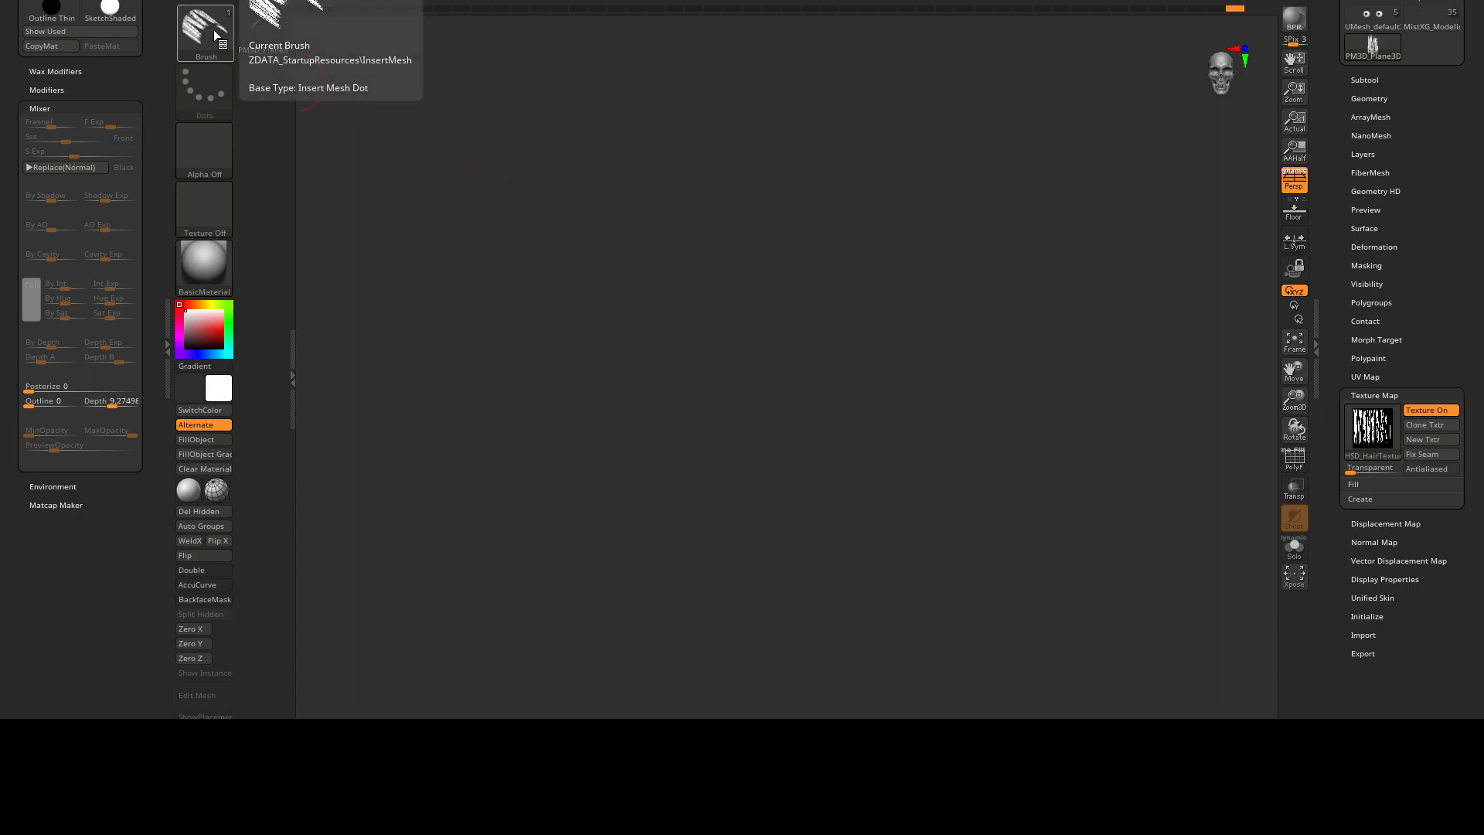
{"action": "left_click", "coordinate": [214, 29]}
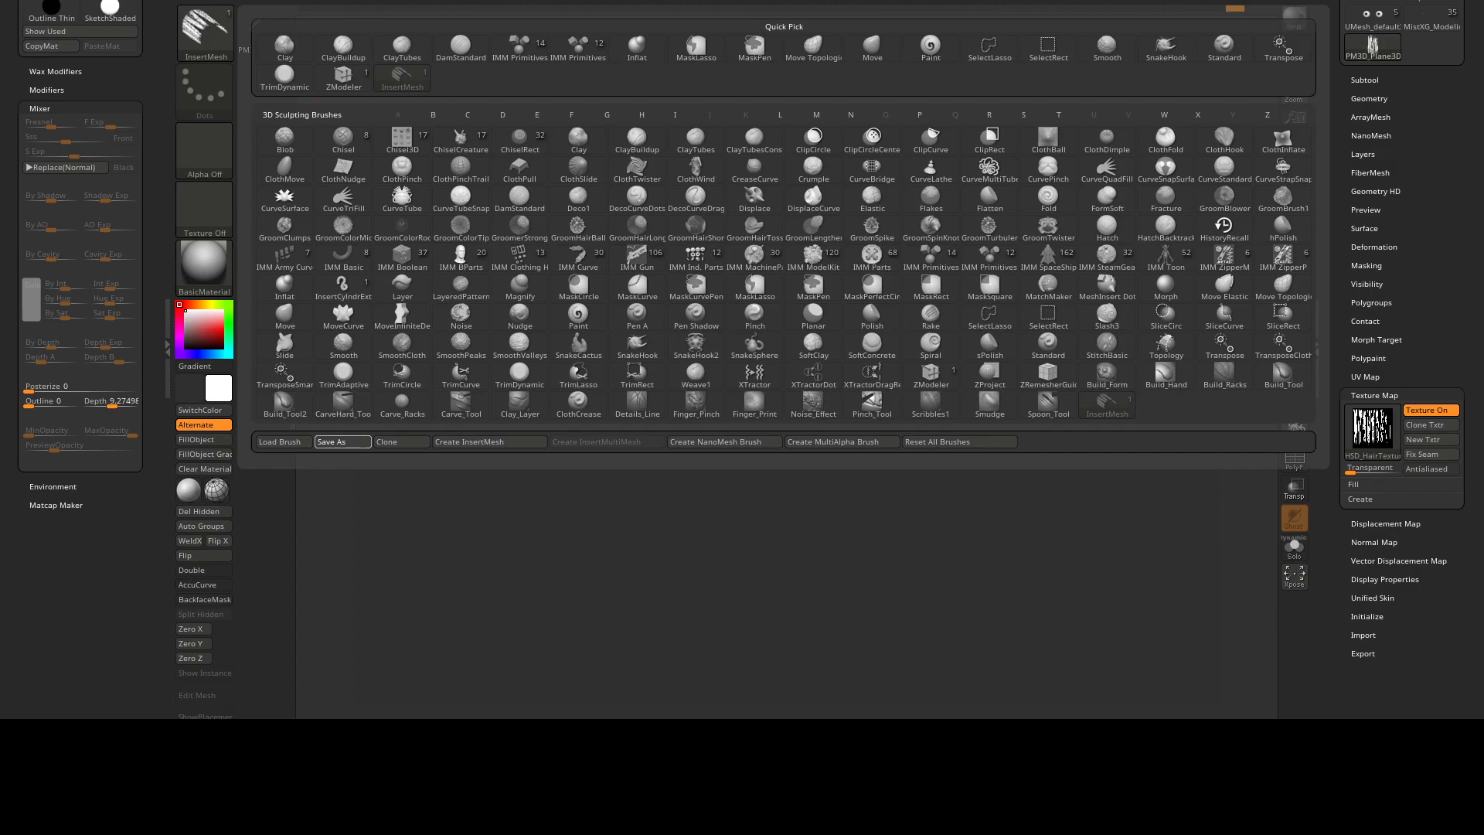
Test the GeoTube_01 brush on the canvas and undo the test edits.
{"action": "left_click_drag", "start_coordinate": [756, 402], "coordinate": [759, 196]}
{"action": "key", "text": "ctrl+n"}
{"action": "right_click", "coordinate": [851, 222]}
{"action": "mouse_move", "coordinate": [754, 348]}
{"action": "left_mouse_down"}
{"action": "mouse_move", "coordinate": [762, 238]}
{"action": "mouse_move", "coordinate": [764, 327]}
{"action": "left_mouse_up"}
{"action": "left_click_drag", "start_coordinate": [758, 355], "coordinate": [759, 386]}
{"action": "mouse_move", "coordinate": [823, 297]}
{"action": "left_mouse_down"}
{"action": "mouse_move", "coordinate": [908, 294]}
{"action": "mouse_move", "coordinate": [878, 207]}
{"action": "mouse_move", "coordinate": [873, 245]}
{"action": "left_mouse_up"}
{"action": "left_click_drag", "start_coordinate": [873, 245], "coordinate": [819, 262]}
{"action": "key", "text": "ctrl+z"}
{"action": "key", "text": "ctrl+z"}
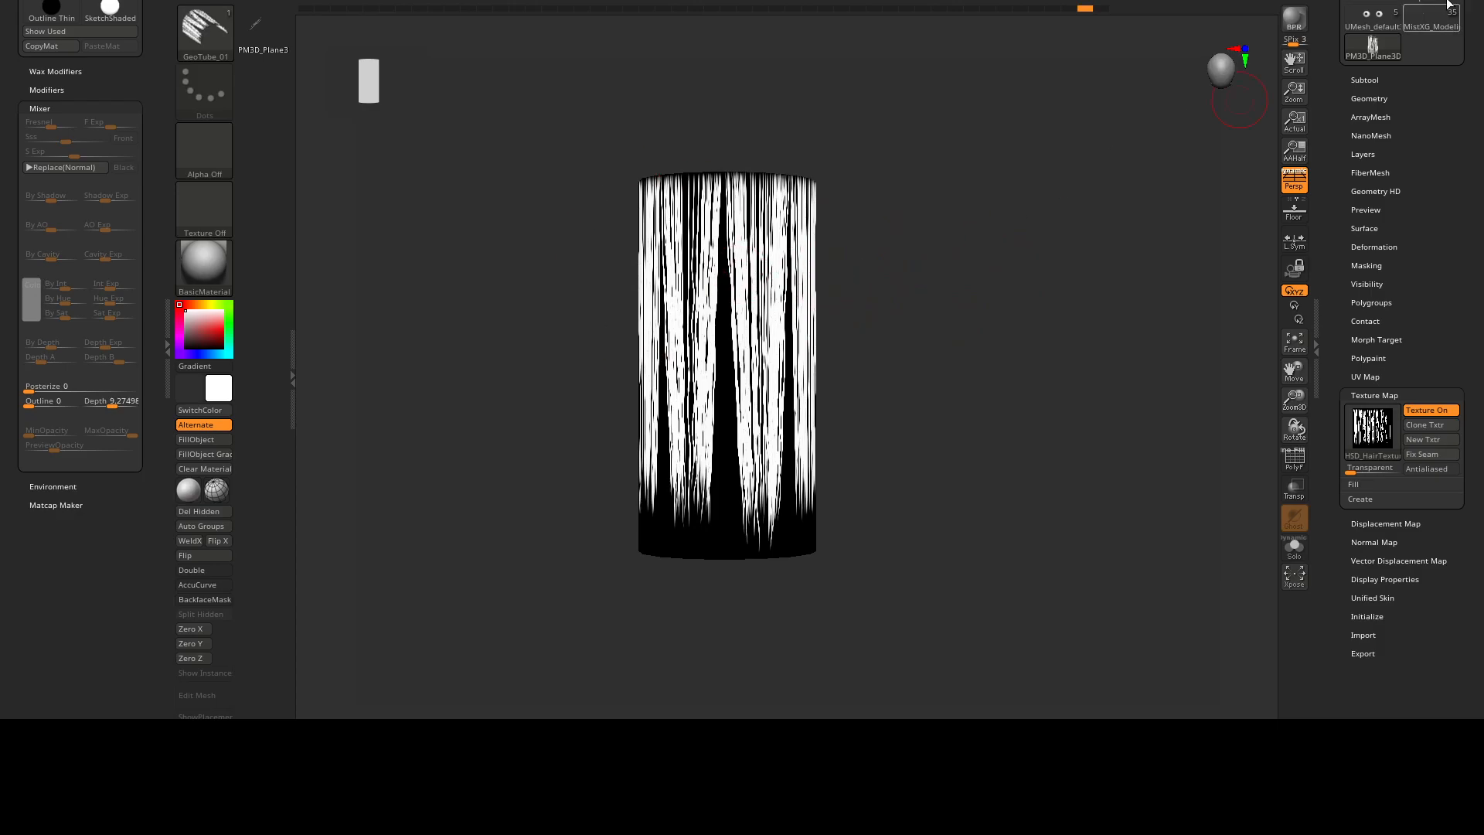
Look over the MistXG_Modeling character's hair for reference, then make the UMesh_default bust the active model.
{"action": "left_click", "coordinate": [1383, 17]}
{"action": "key", "text": "f"}
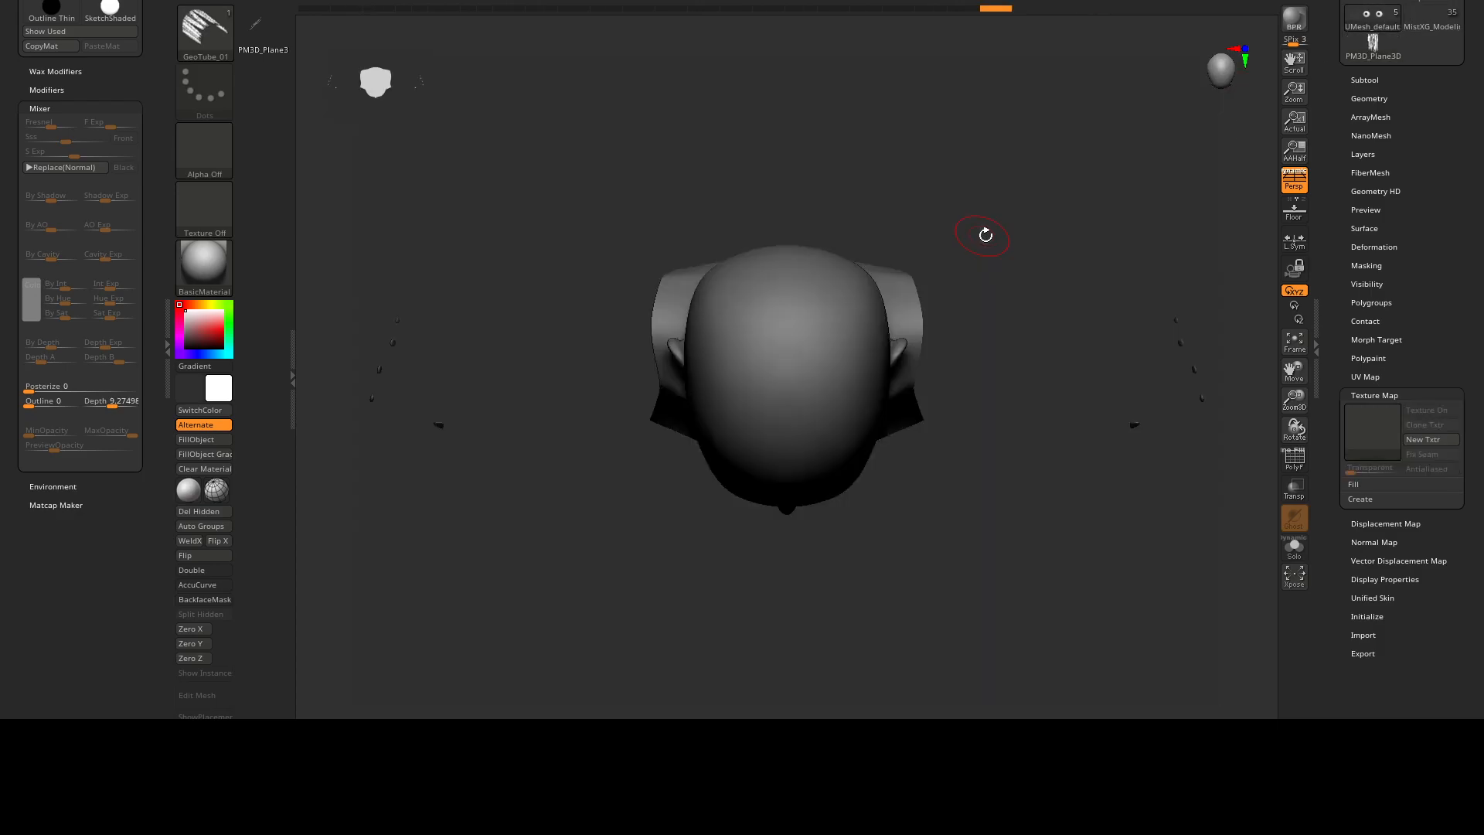
{"action": "left_click_drag", "start_coordinate": [959, 277], "coordinate": [948, 159]}
{"action": "left_click_drag", "start_coordinate": [956, 303], "coordinate": [968, 186]}
{"action": "left_click_drag", "start_coordinate": [968, 186], "coordinate": [1131, 193]}
{"action": "left_click", "coordinate": [1437, 22]}
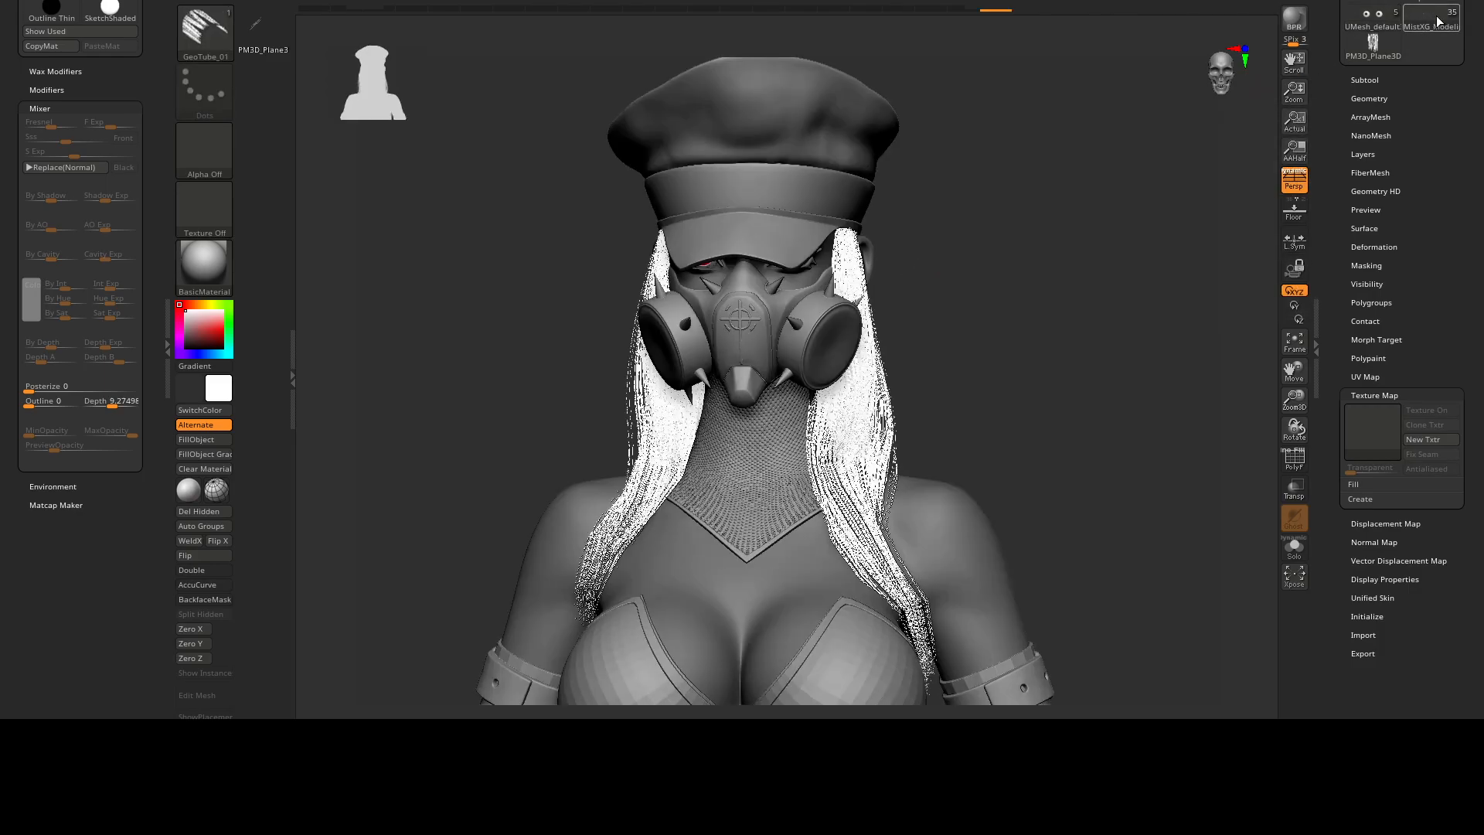
{"action": "left_click", "coordinate": [1367, 17]}
{"action": "left_click_drag", "start_coordinate": [1094, 206], "coordinate": [976, 218]}
{"action": "mouse_move", "coordinate": [976, 218]}
{"action": "left_mouse_down"}
{"action": "mouse_move", "coordinate": [950, 228]}
{"action": "mouse_move", "coordinate": [983, 225]}
{"action": "left_mouse_up"}
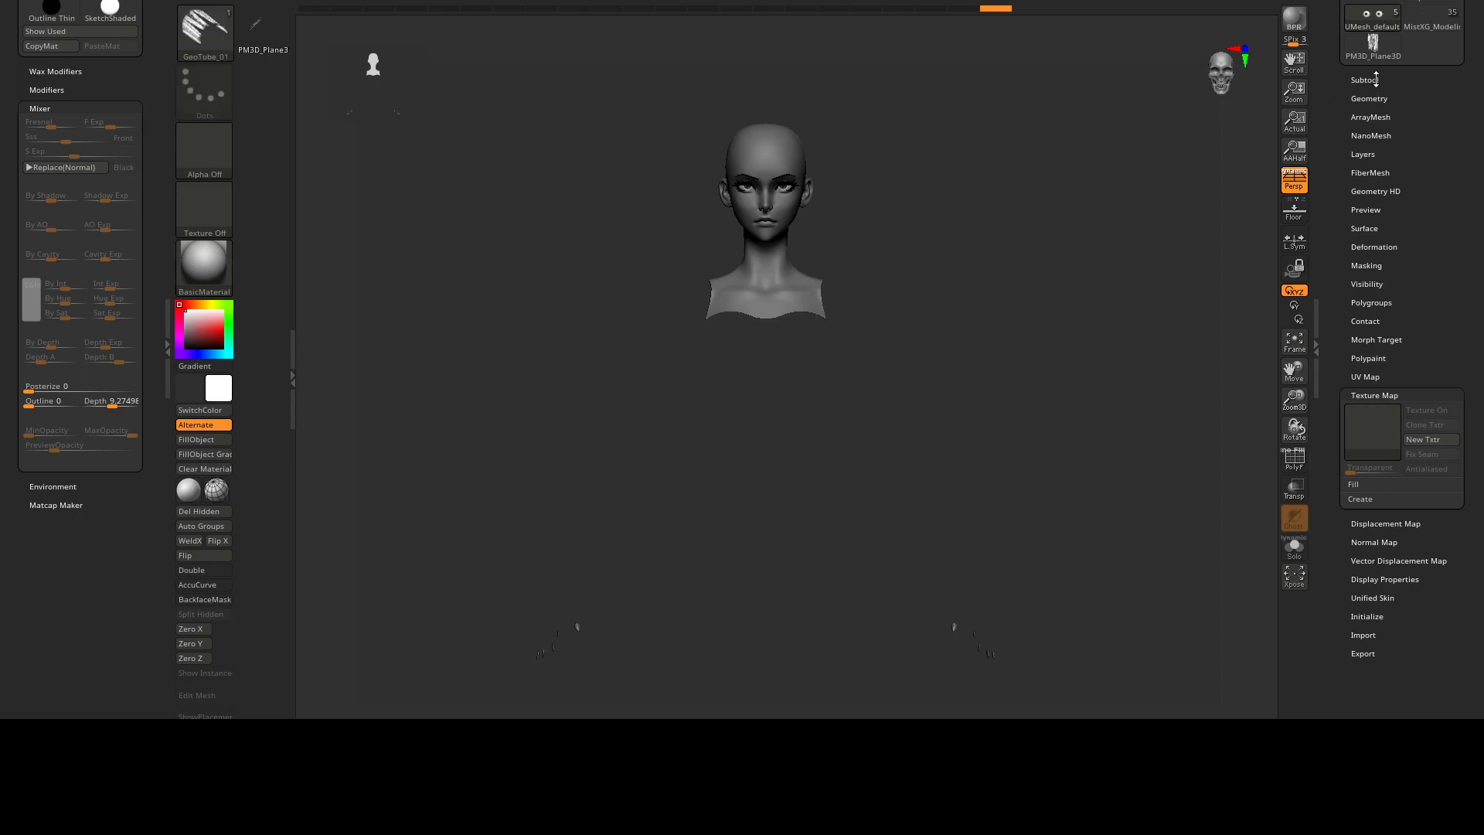
Hide the MistXG_Modeling_11 subtool and bring the head into close front view.
{"action": "left_click", "coordinate": [1365, 80]}
{"action": "left_click", "coordinate": [1451, 228]}
{"action": "right_click_drag", "start_coordinate": [889, 258], "coordinate": [924, 415], "text": "alt"}
{"action": "right_click_drag", "start_coordinate": [834, 216], "coordinate": [784, 301], "text": "alt"}
{"action": "right_click_drag", "start_coordinate": [784, 202], "coordinate": [834, 292], "text": "alt"}
{"action": "right_click_drag", "start_coordinate": [963, 264], "coordinate": [1002, 275], "text": "alt"}
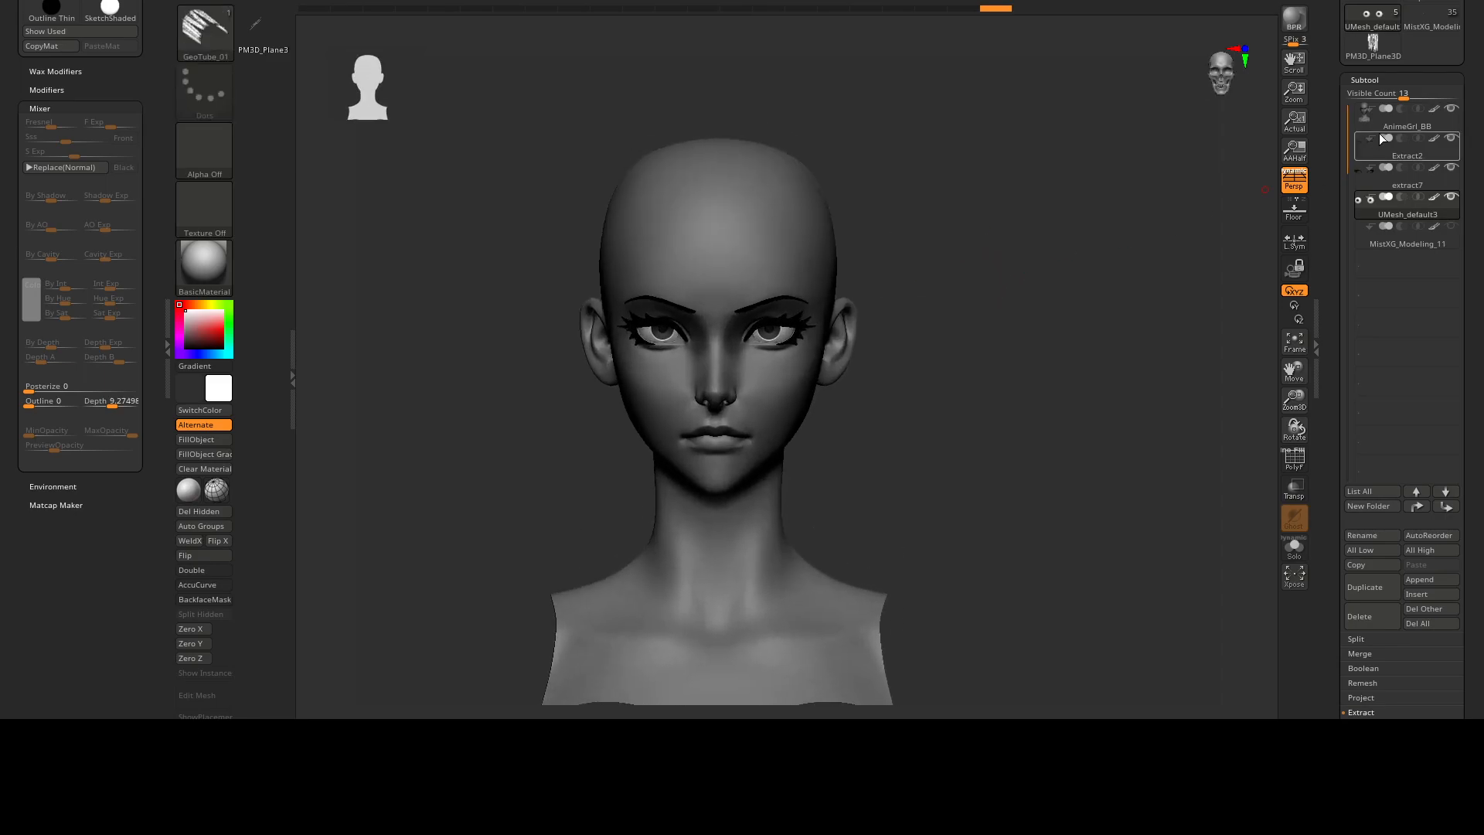
Append PM3D_Plane3D to the bust as a subtool and make it the active subtool.
{"action": "left_click", "coordinate": [1360, 712]}
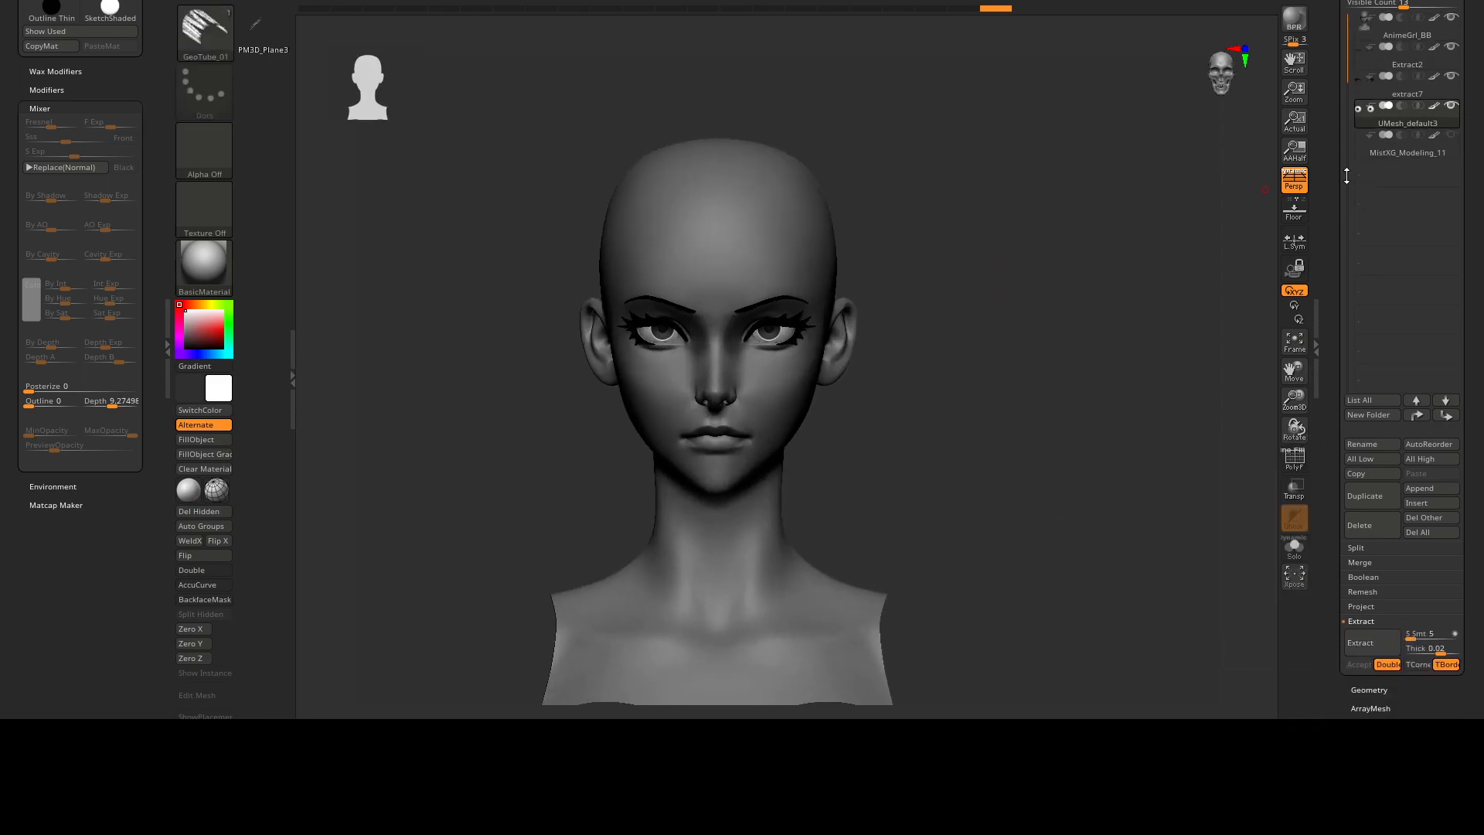
{"action": "scroll", "coordinate": [1359, 31], "scroll_direction": "up", "scroll_amount": 1}
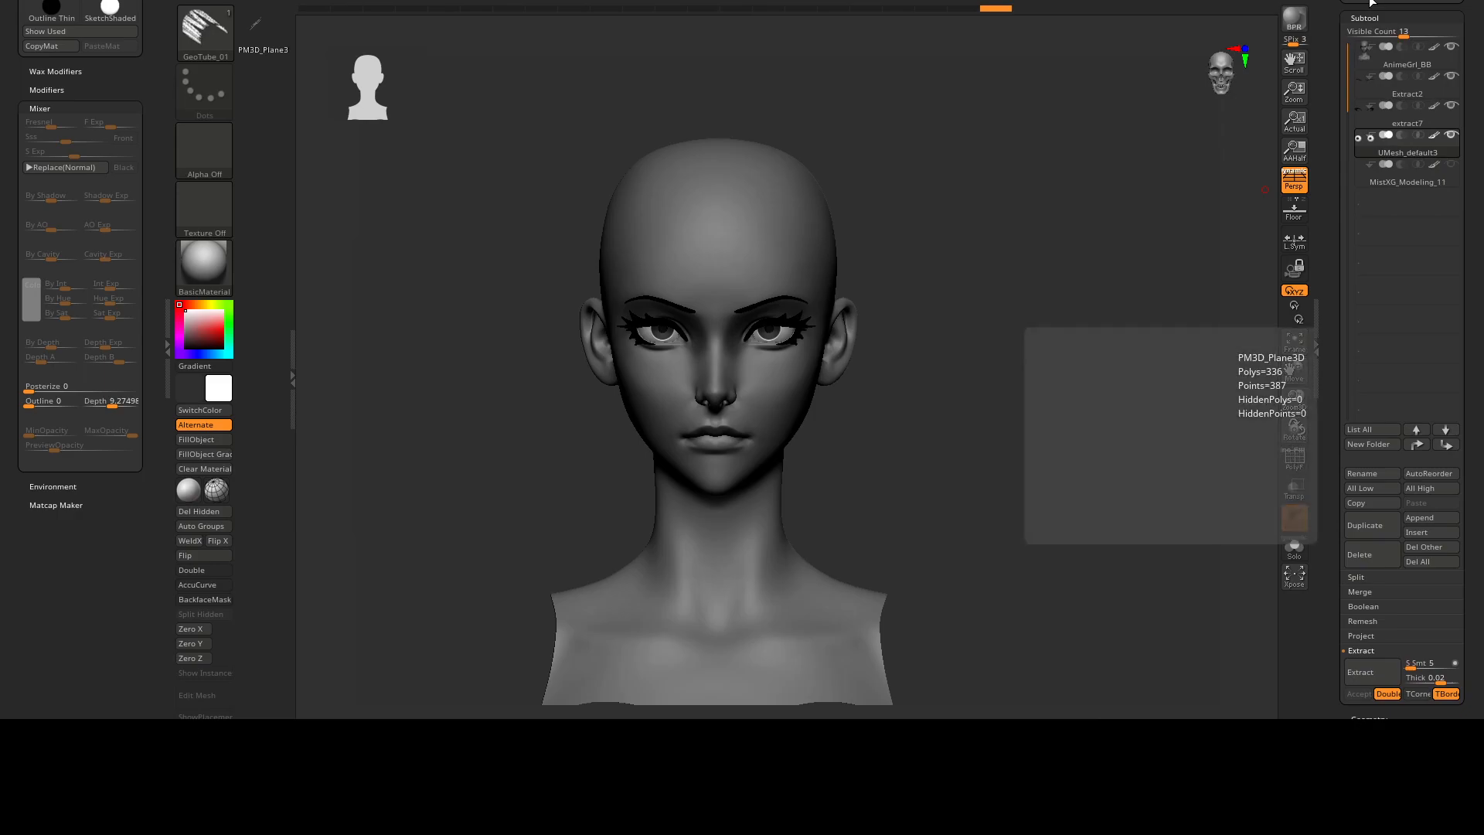
{"action": "scroll", "coordinate": [1475, 427], "scroll_direction": "down", "scroll_amount": 1}
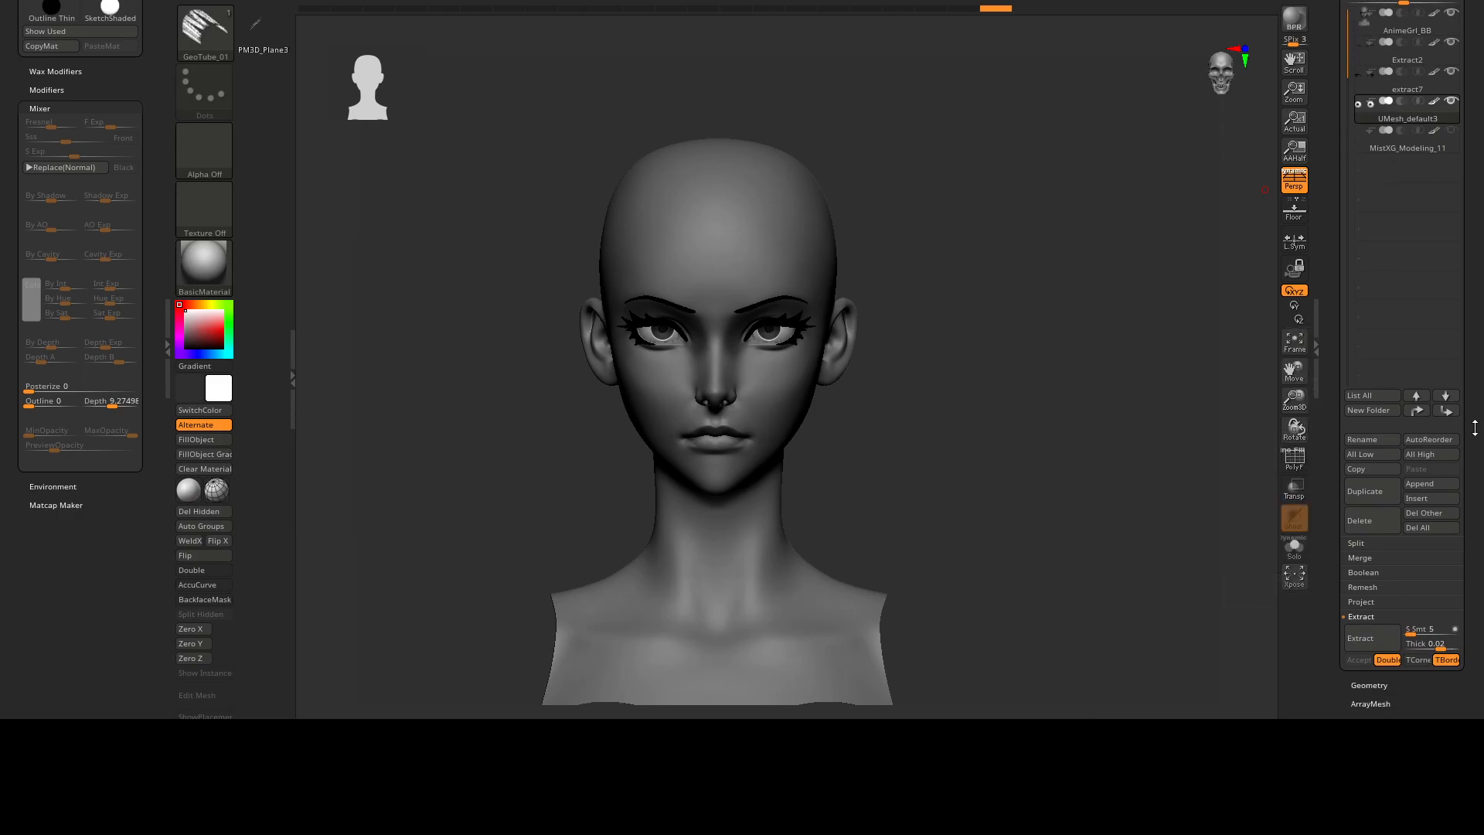
{"action": "left_click", "coordinate": [1424, 483]}
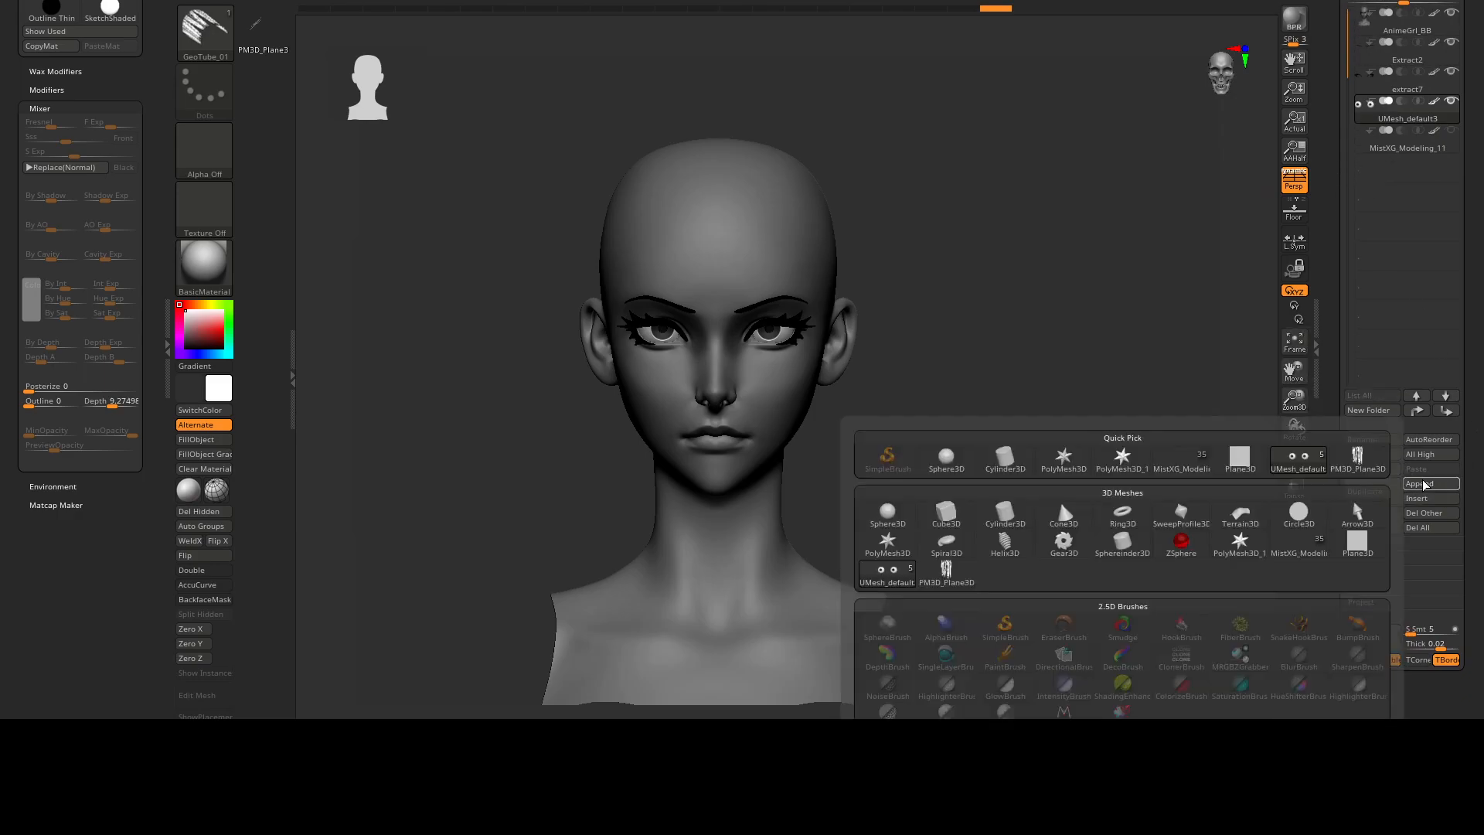
{"action": "left_click", "coordinate": [1347, 466]}
{"action": "left_click", "coordinate": [1388, 172]}
Locate the tiny appended hair plane below the bust and move it up to the head with the gizmo.
{"action": "right_click_drag", "start_coordinate": [958, 432], "coordinate": [927, 235], "text": "ctrl"}
{"action": "right_click_drag", "start_coordinate": [963, 484], "coordinate": [846, 193], "text": "alt"}
{"action": "right_click_drag", "start_coordinate": [680, 306], "coordinate": [844, 338], "text": "ctrl"}
{"action": "right_click_drag", "start_coordinate": [709, 447], "coordinate": [665, 522]}
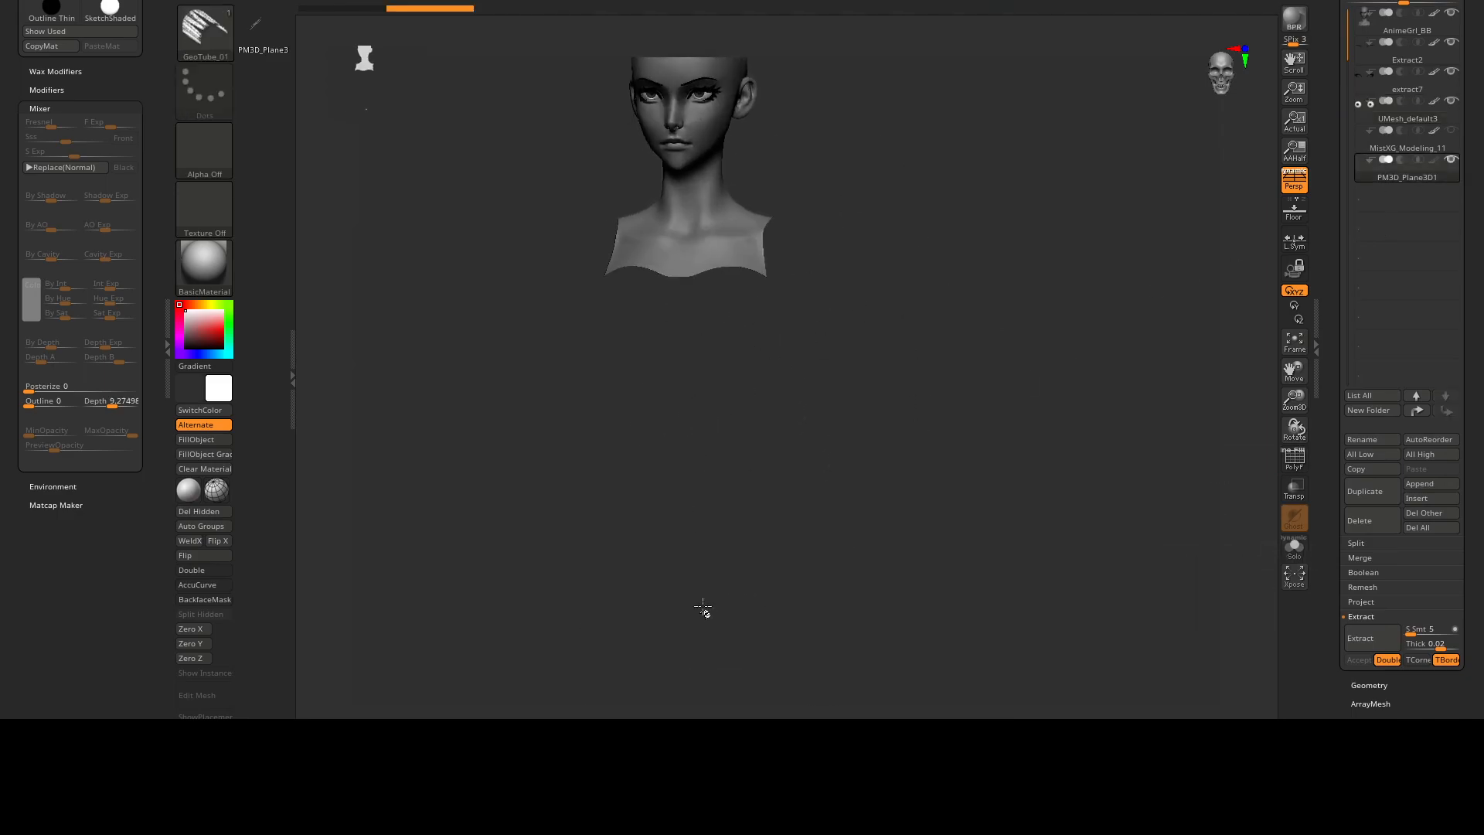
{"action": "right_click_drag", "start_coordinate": [706, 613], "coordinate": [764, 588]}
{"action": "right_click_drag", "start_coordinate": [789, 537], "coordinate": [840, 669], "text": "shift"}
{"action": "right_click_drag", "start_coordinate": [719, 265], "coordinate": [804, 332], "text": "ctrl"}
{"action": "right_click_drag", "start_coordinate": [821, 142], "coordinate": [800, 641], "text": "alt"}
{"action": "right_click_drag", "start_coordinate": [736, 184], "coordinate": [777, 611]}
{"action": "right_click_drag", "start_coordinate": [776, 610], "coordinate": [741, 224], "text": "alt"}
{"action": "right_click_drag", "start_coordinate": [741, 224], "coordinate": [685, 173], "text": "ctrl"}
{"action": "right_click_drag", "start_coordinate": [901, 680], "coordinate": [748, 359], "text": "alt"}
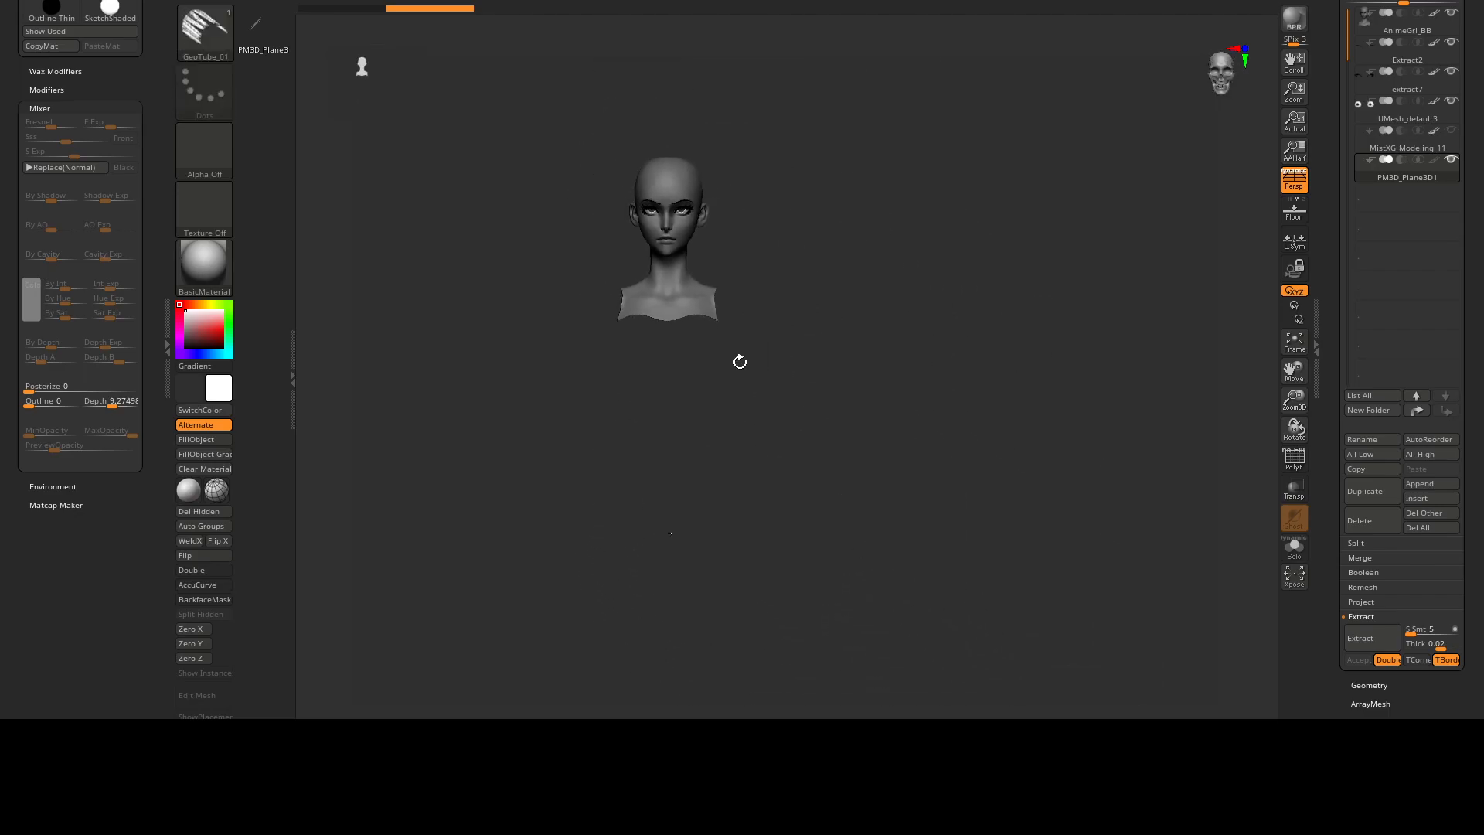
{"action": "right_click_drag", "start_coordinate": [745, 472], "coordinate": [761, 474], "text": "alt"}
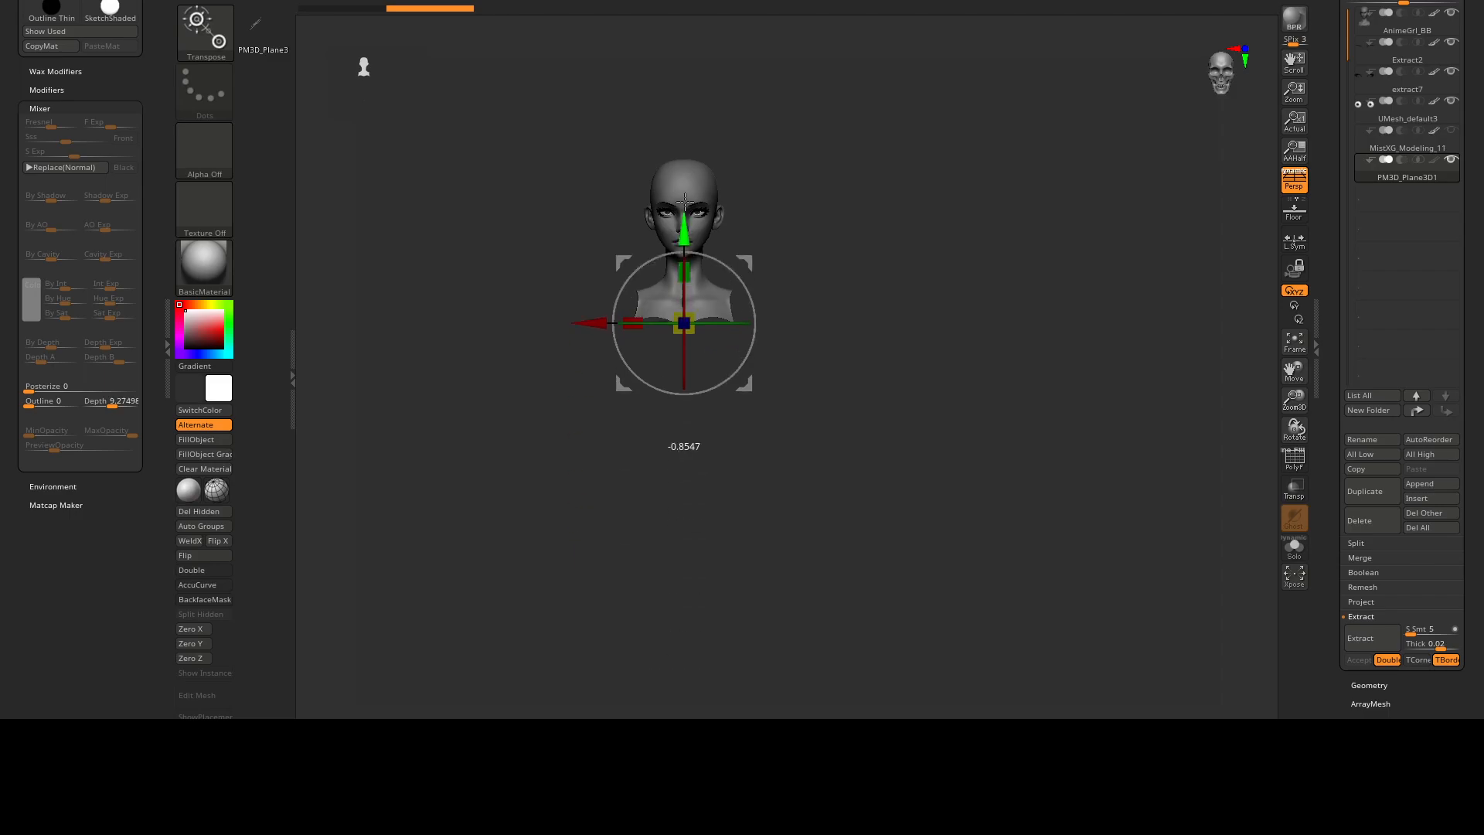
{"action": "right_click_drag", "start_coordinate": [742, 272], "coordinate": [875, 405], "text": "ctrl"}
{"action": "mouse_move", "coordinate": [876, 405]}
{"action": "right_mouse_down"}
{"action": "mouse_move", "coordinate": [812, 461]}
{"action": "mouse_move", "coordinate": [934, 429]}
{"action": "mouse_move", "coordinate": [870, 353]}
{"action": "mouse_move", "coordinate": [791, 359]}
{"action": "mouse_move", "coordinate": [799, 401]}
{"action": "mouse_move", "coordinate": [838, 391]}
{"action": "mouse_move", "coordinate": [801, 458]}
{"action": "right_mouse_up"}
Insert a large textured hair piece with GeoTube_01 at the forehead and ready it for gizmo placement.
{"action": "key", "text": "q"}
{"action": "mouse_move", "coordinate": [800, 458]}
{"action": "right_mouse_down"}
{"action": "mouse_move", "coordinate": [711, 431]}
{"action": "mouse_move", "coordinate": [760, 402]}
{"action": "mouse_move", "coordinate": [744, 305]}
{"action": "right_mouse_up"}
{"action": "right_click_drag", "start_coordinate": [739, 504], "coordinate": [858, 433], "text": "shift"}
{"action": "right_click_drag", "start_coordinate": [732, 277], "coordinate": [672, 278]}
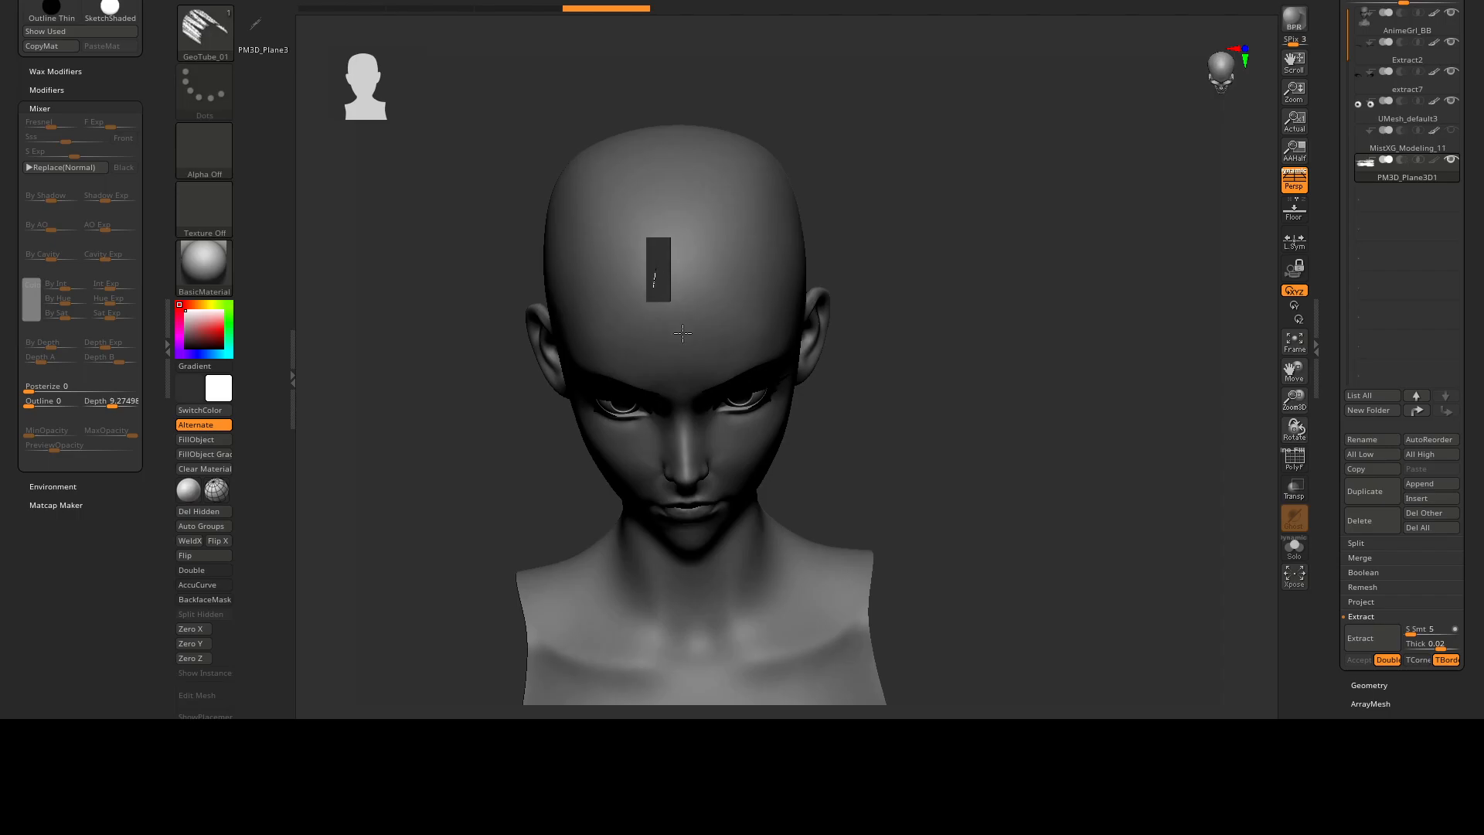
{"action": "right_click_drag", "start_coordinate": [687, 459], "coordinate": [854, 307]}
{"action": "key", "text": "w"}
{"action": "left_click_drag", "start_coordinate": [775, 243], "coordinate": [733, 346]}
{"action": "right_click_drag", "start_coordinate": [854, 332], "coordinate": [817, 331]}
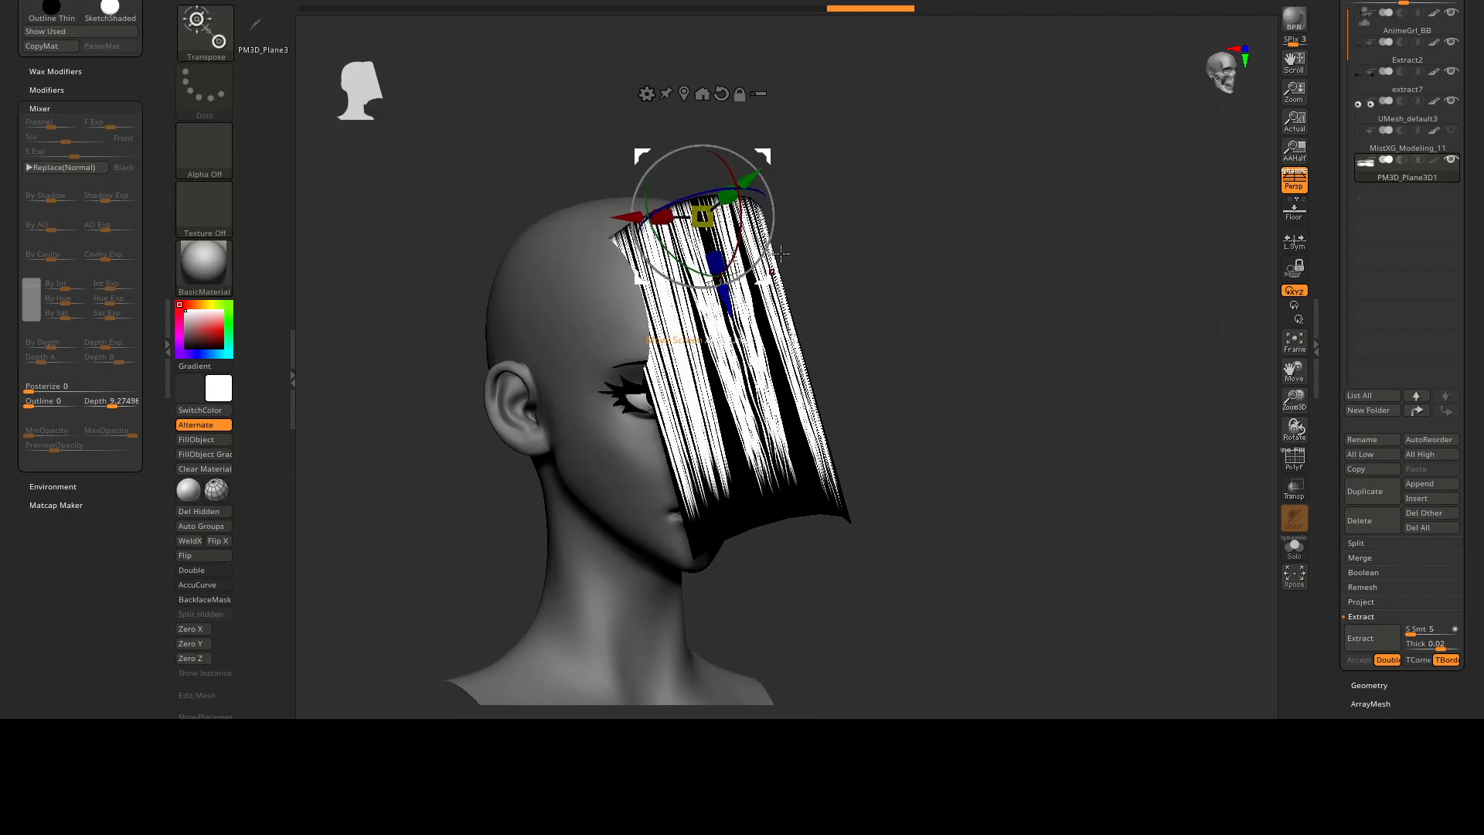
Rotate and shift the inserted hair piece with the gizmo so it hangs from the hairline over the face.
{"action": "right_click_drag", "start_coordinate": [814, 225], "coordinate": [792, 268]}
{"action": "left_click_drag", "start_coordinate": [735, 253], "coordinate": [711, 247]}
{"action": "right_click_drag", "start_coordinate": [974, 358], "coordinate": [920, 344], "text": "shift"}
{"action": "right_click_drag", "start_coordinate": [920, 345], "coordinate": [879, 295], "text": "ctrl"}
{"action": "right_click_drag", "start_coordinate": [879, 295], "coordinate": [831, 305], "text": "ctrl"}
{"action": "left_click_drag", "start_coordinate": [681, 291], "coordinate": [705, 261]}
{"action": "right_click_drag", "start_coordinate": [994, 397], "coordinate": [954, 391], "text": "shift"}
{"action": "right_click_drag", "start_coordinate": [954, 391], "coordinate": [930, 378], "text": "ctrl"}
{"action": "right_click_drag", "start_coordinate": [929, 316], "coordinate": [941, 272], "text": "alt"}
Isolate the hair subtool with its polyframe shown, hide the tiny original plane and delete the hidden geometry.
{"action": "left_click", "coordinate": [401, 0]}
{"action": "right_click_drag", "start_coordinate": [749, 409], "coordinate": [824, 420]}
{"action": "mouse_move", "coordinate": [824, 420]}
{"action": "right_mouse_down", "text": "alt"}
{"action": "mouse_move", "coordinate": [861, 282]}
{"action": "mouse_move", "coordinate": [802, 276]}
{"action": "mouse_move", "coordinate": [847, 242]}
{"action": "mouse_move", "coordinate": [886, 323]}
{"action": "right_mouse_up", "text": "alt"}
{"action": "key", "text": "shift+f"}
{"action": "key", "text": "shift+s"}
{"action": "right_click_drag", "start_coordinate": [887, 323], "coordinate": [736, 378], "text": "ctrl"}
{"action": "right_click_drag", "start_coordinate": [851, 321], "coordinate": [859, 323], "text": "alt"}
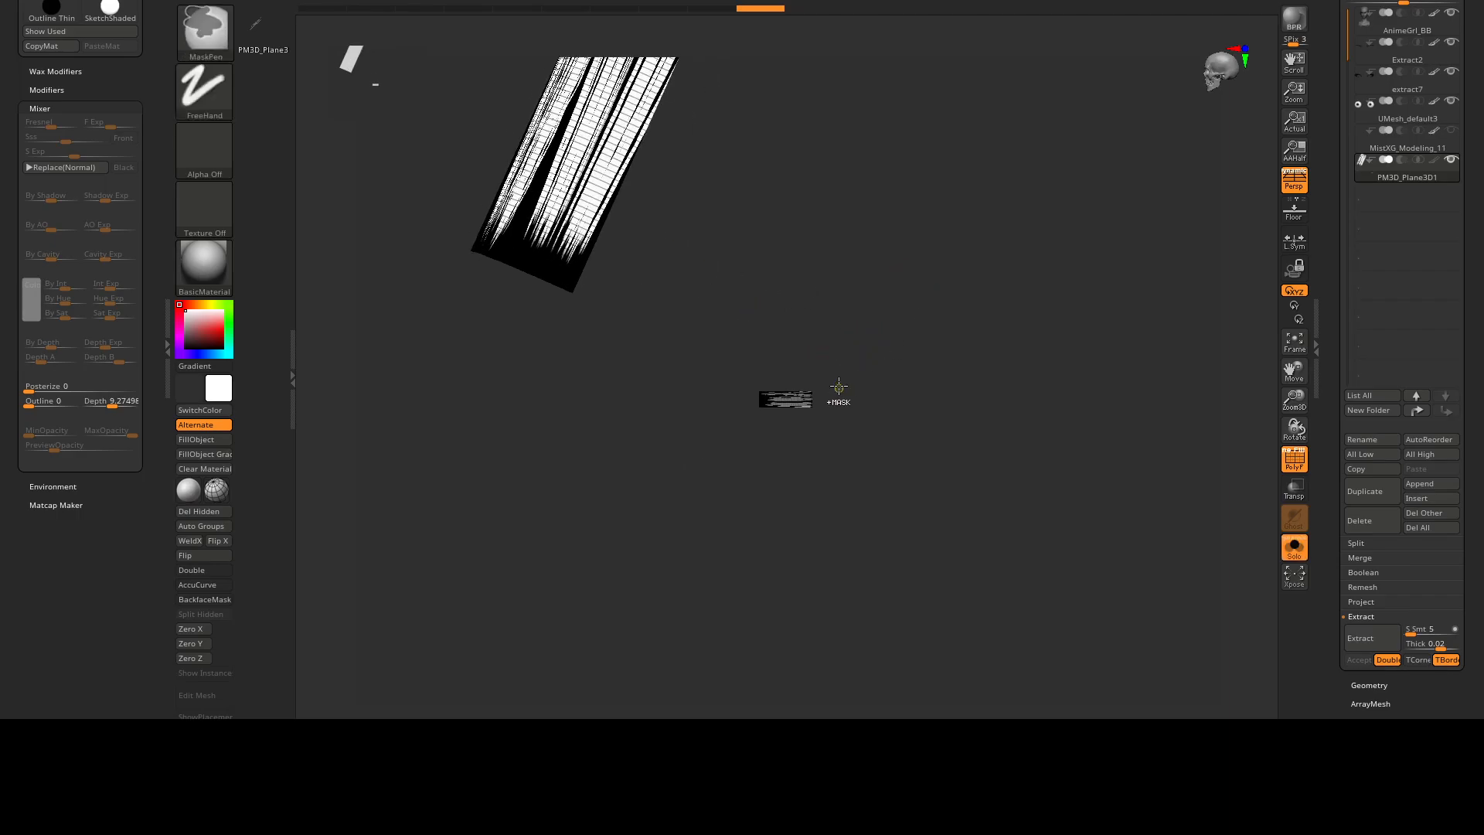
{"action": "left_click_drag", "start_coordinate": [776, 402], "coordinate": [589, 508], "text": "ctrl+alt+shift"}
{"action": "right_click_drag", "start_coordinate": [845, 410], "coordinate": [769, 400]}
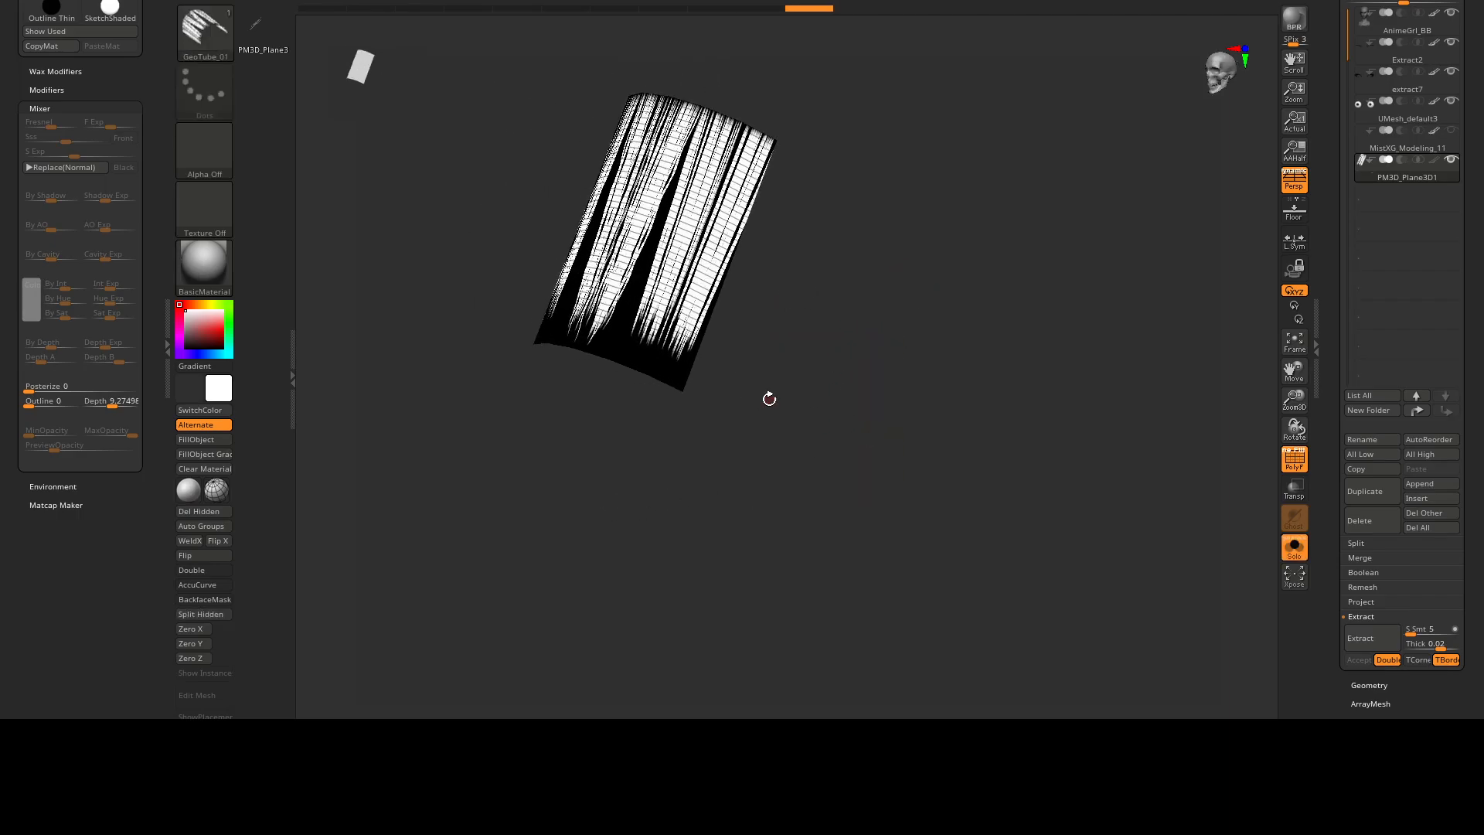
{"action": "left_click", "coordinate": [229, 513]}
Show the head again and position the hair piece against the forehead with the gizmo.
{"action": "mouse_move", "coordinate": [595, 402]}
{"action": "right_mouse_down"}
{"action": "mouse_move", "coordinate": [729, 381]}
{"action": "mouse_move", "coordinate": [707, 448]}
{"action": "mouse_move", "coordinate": [918, 418]}
{"action": "mouse_move", "coordinate": [571, 570]}
{"action": "right_mouse_up"}
{"action": "right_click_drag", "start_coordinate": [836, 437], "coordinate": [788, 325]}
{"action": "right_click_drag", "start_coordinate": [788, 324], "coordinate": [758, 171]}
{"action": "key", "text": "w"}
{"action": "right_click_drag", "start_coordinate": [759, 171], "coordinate": [726, 217], "text": "alt"}
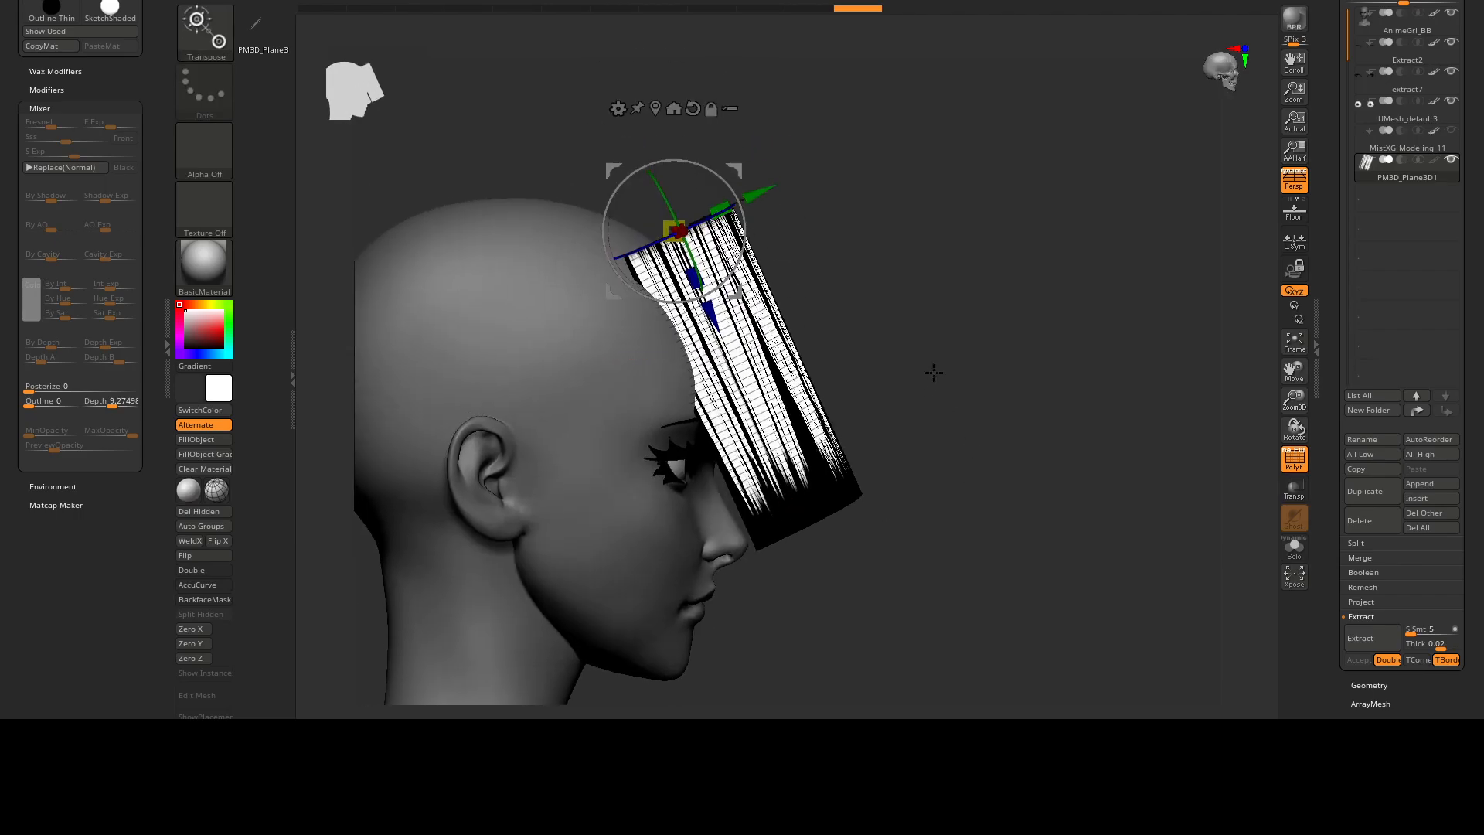
Try the Taper deformer to narrow the lower end of the hair piece, then undo the taper.
{"action": "right_click_drag", "start_coordinate": [931, 378], "coordinate": [956, 352], "text": "alt"}
{"action": "left_click", "coordinate": [644, 86]}
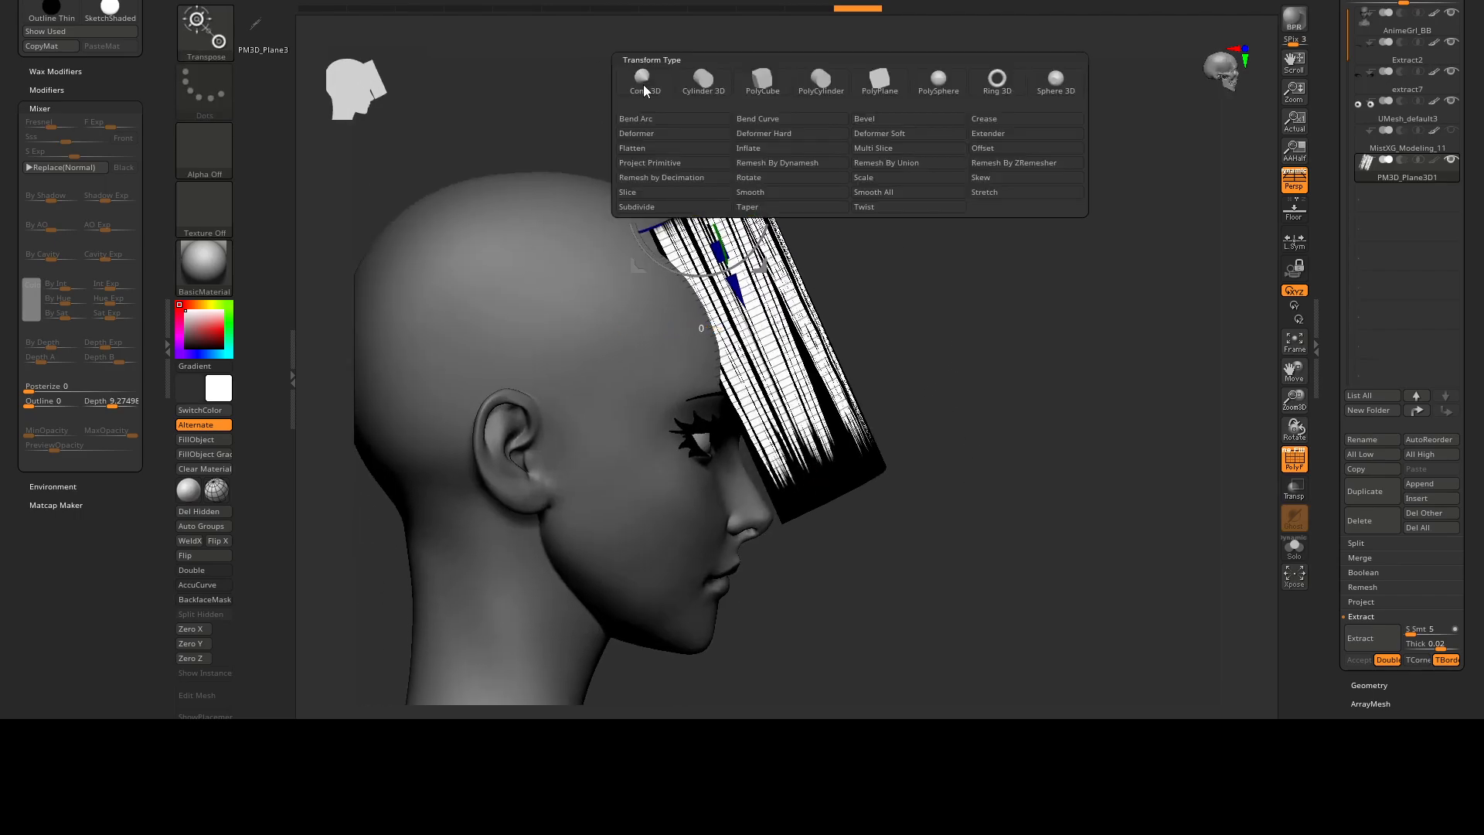
{"action": "left_click", "coordinate": [772, 209]}
{"action": "right_click_drag", "start_coordinate": [918, 477], "coordinate": [811, 525]}
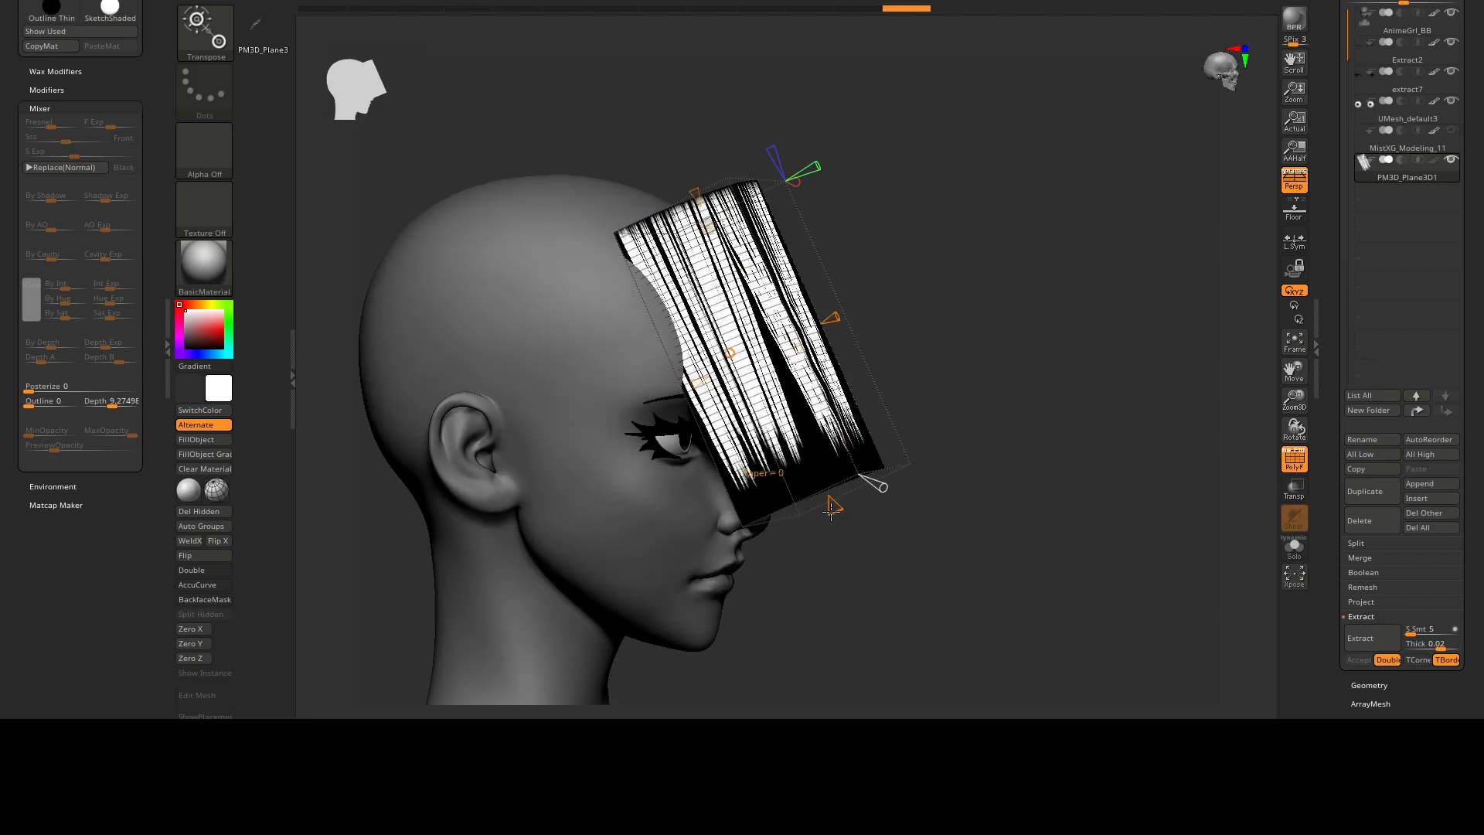
{"action": "left_click_drag", "start_coordinate": [818, 455], "coordinate": [817, 455]}
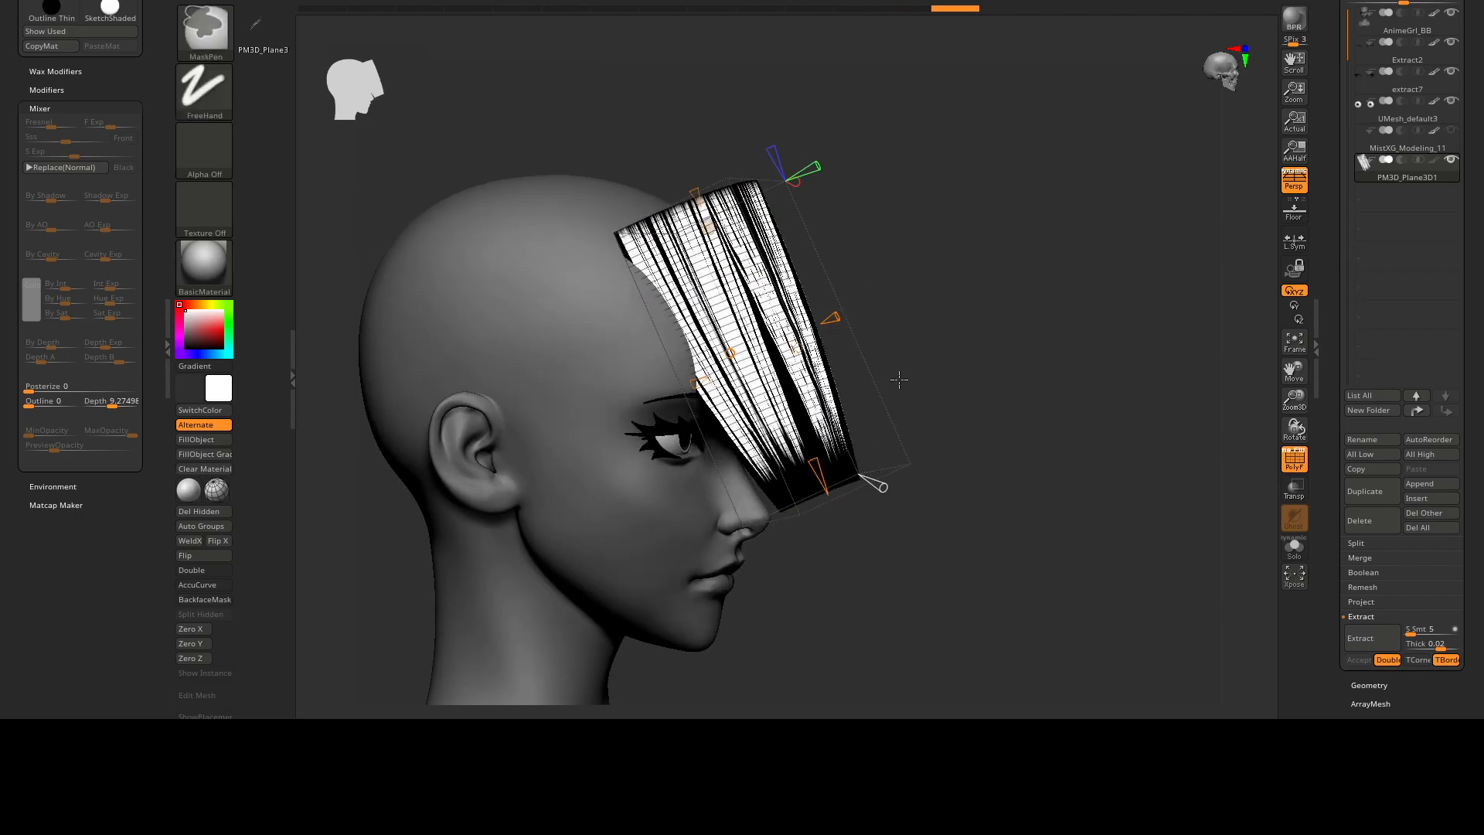
{"action": "key", "text": "ctrl+z"}
Switch the hair piece to the Bend Curve deformer and bend its lower end back toward the face.
{"action": "right_click_drag", "start_coordinate": [901, 394], "coordinate": [947, 388]}
{"action": "left_click", "coordinate": [707, 225]}
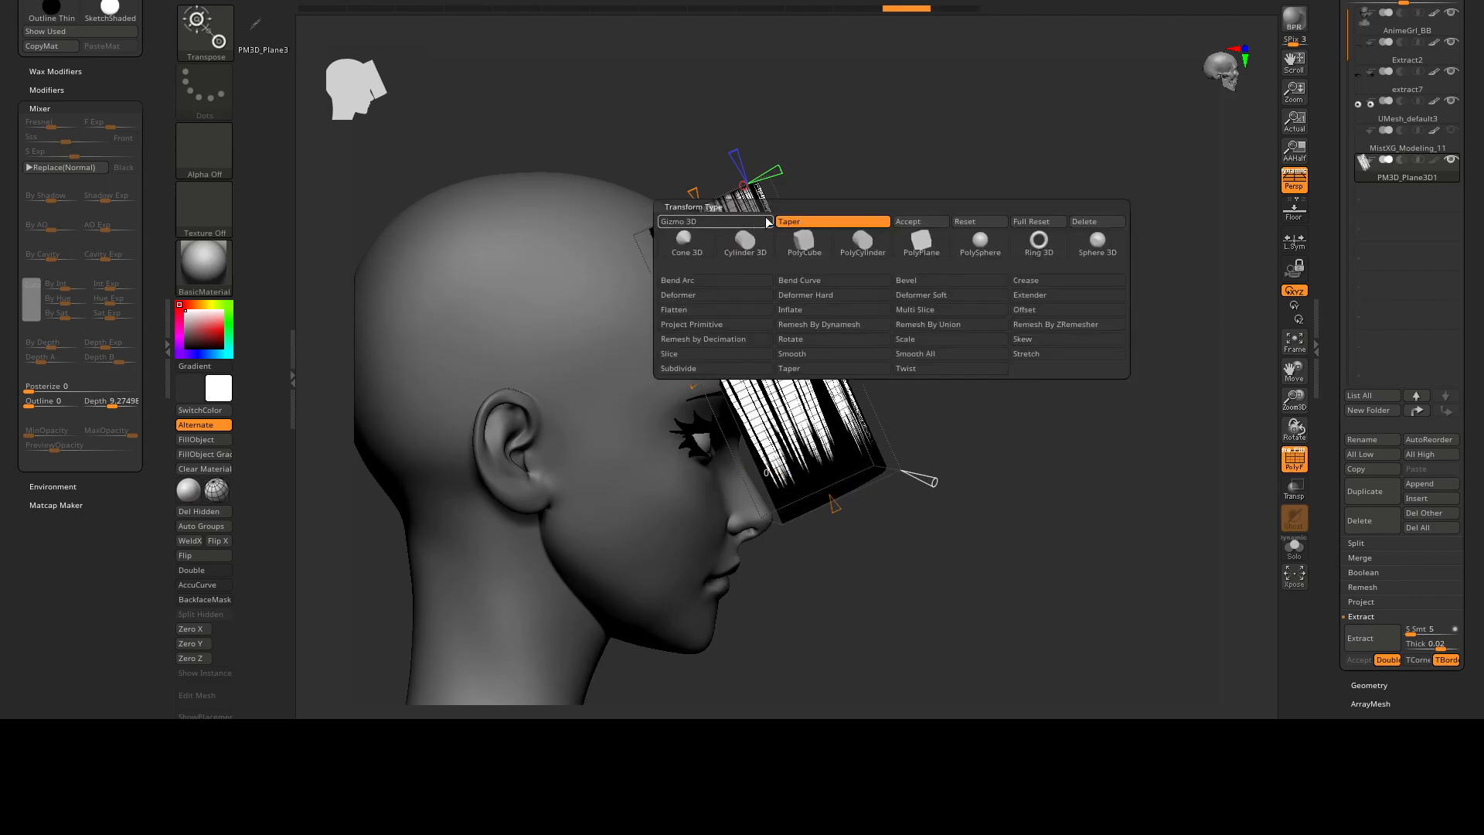
{"action": "left_click", "coordinate": [817, 288]}
{"action": "right_click_drag", "start_coordinate": [820, 290], "coordinate": [884, 304]}
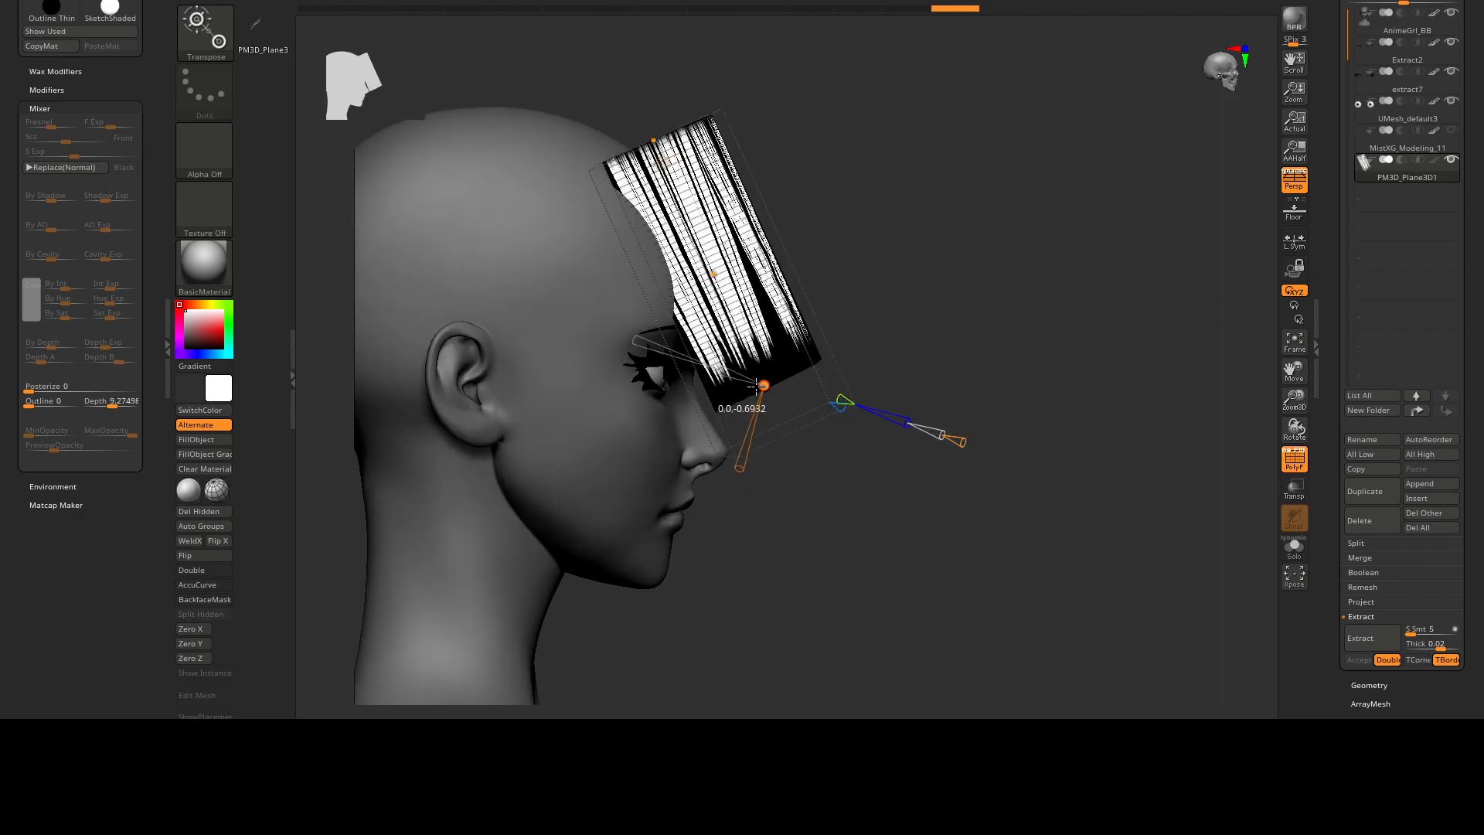
{"action": "right_click_drag", "start_coordinate": [716, 430], "coordinate": [472, 429]}
{"action": "left_click_drag", "start_coordinate": [837, 324], "coordinate": [802, 315]}
{"action": "right_click_drag", "start_coordinate": [695, 324], "coordinate": [779, 344]}
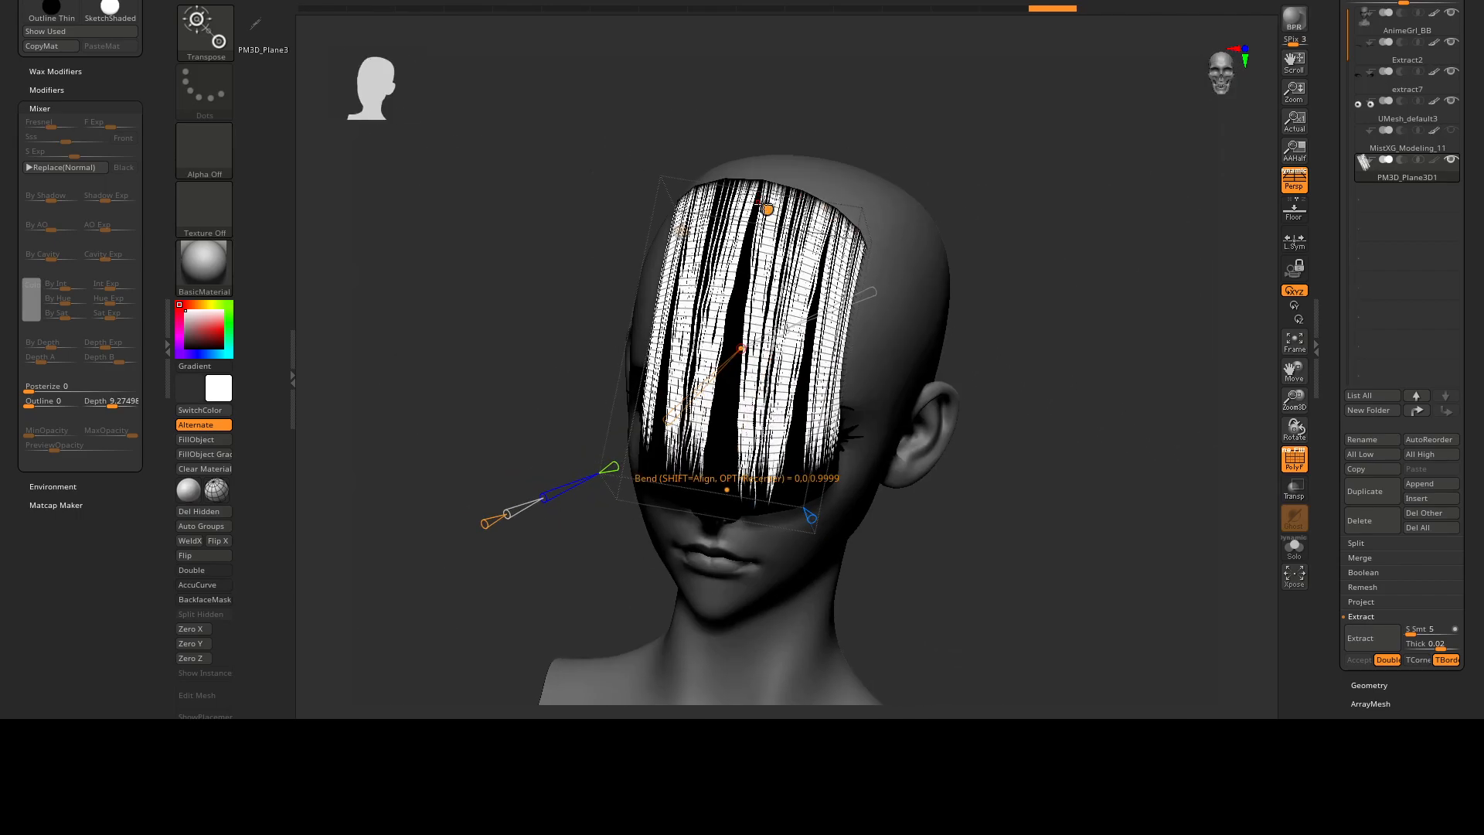
Adjust the bend curve's control points to widen the hair piece's middle and wrap it around the forehead.
{"action": "right_click_drag", "start_coordinate": [769, 210], "coordinate": [842, 209]}
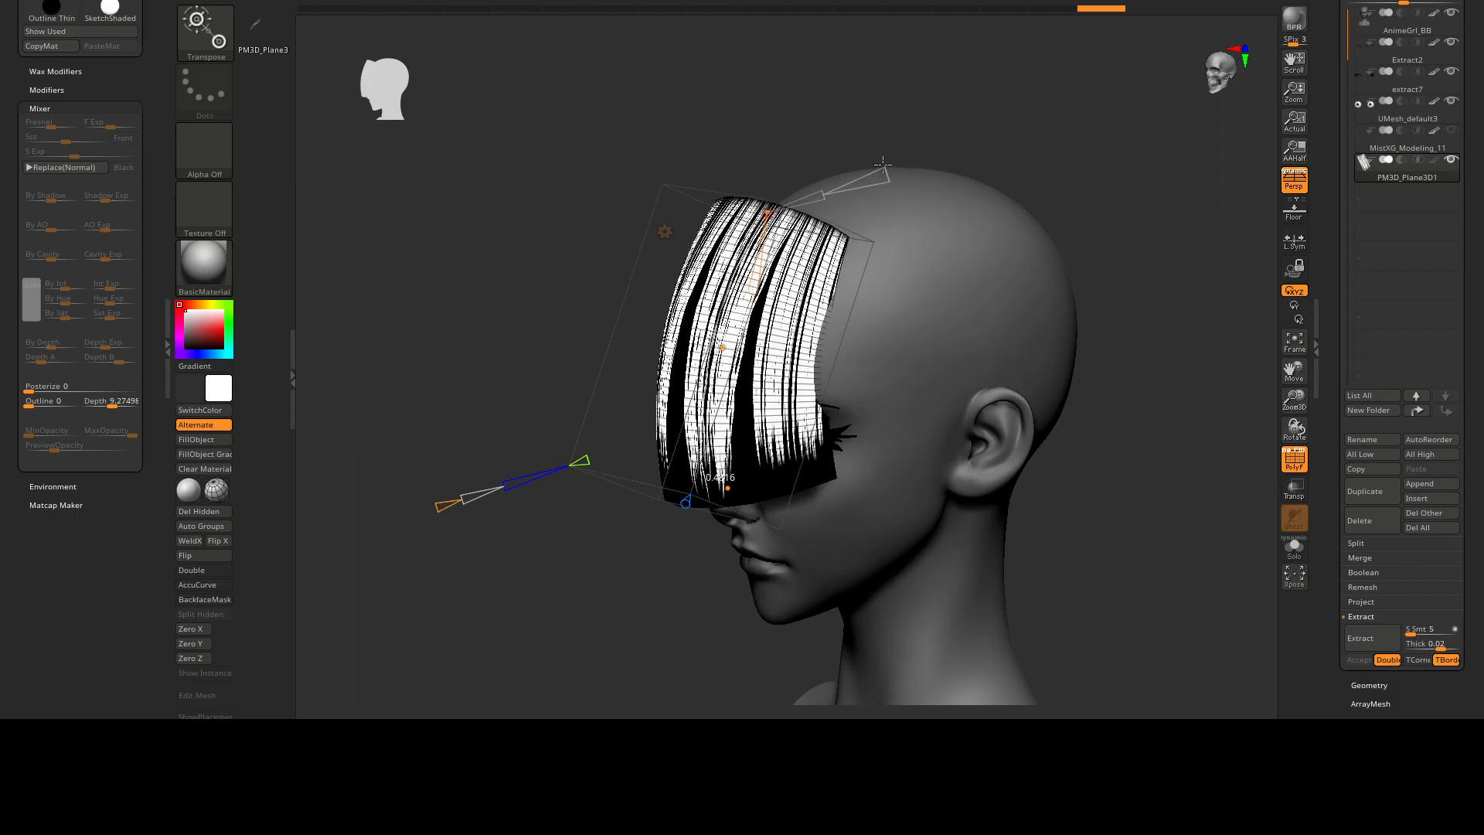
{"action": "right_click_drag", "start_coordinate": [870, 166], "coordinate": [806, 233]}
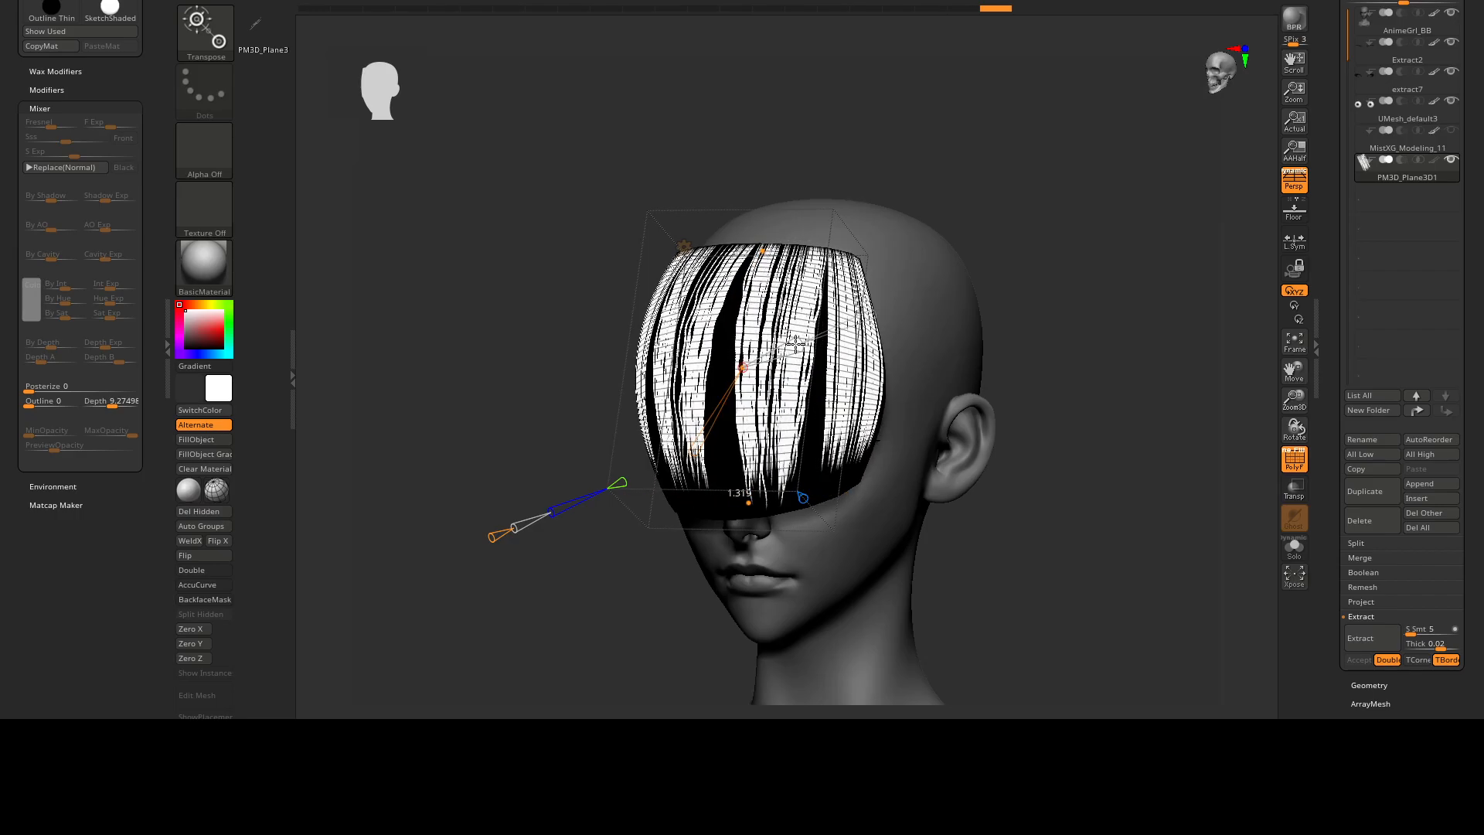
{"action": "right_click_drag", "start_coordinate": [792, 344], "coordinate": [838, 341]}
{"action": "right_click_drag", "start_coordinate": [839, 341], "coordinate": [807, 398], "text": "alt"}
{"action": "right_click_drag", "start_coordinate": [807, 398], "coordinate": [744, 402]}
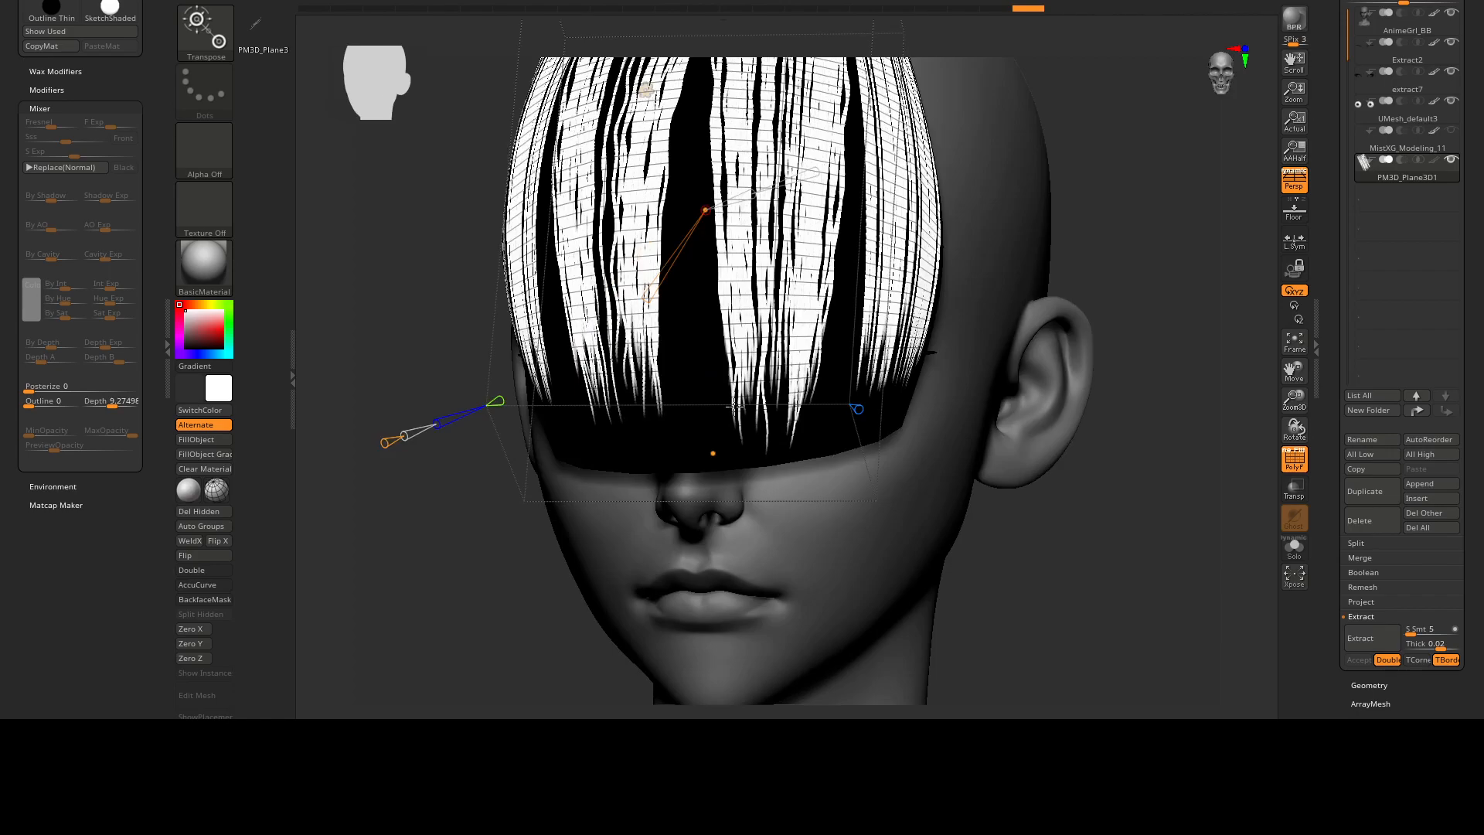
{"action": "mouse_move", "coordinate": [748, 441]}
{"action": "left_mouse_down"}
{"action": "mouse_move", "coordinate": [734, 447]}
{"action": "mouse_move", "coordinate": [745, 442]}
{"action": "left_mouse_up"}
{"action": "right_click_drag", "start_coordinate": [746, 442], "coordinate": [753, 332], "text": "ctrl"}
{"action": "right_click_drag", "start_coordinate": [754, 332], "coordinate": [815, 334]}
{"action": "right_click_drag", "start_coordinate": [816, 334], "coordinate": [782, 368], "text": "alt"}
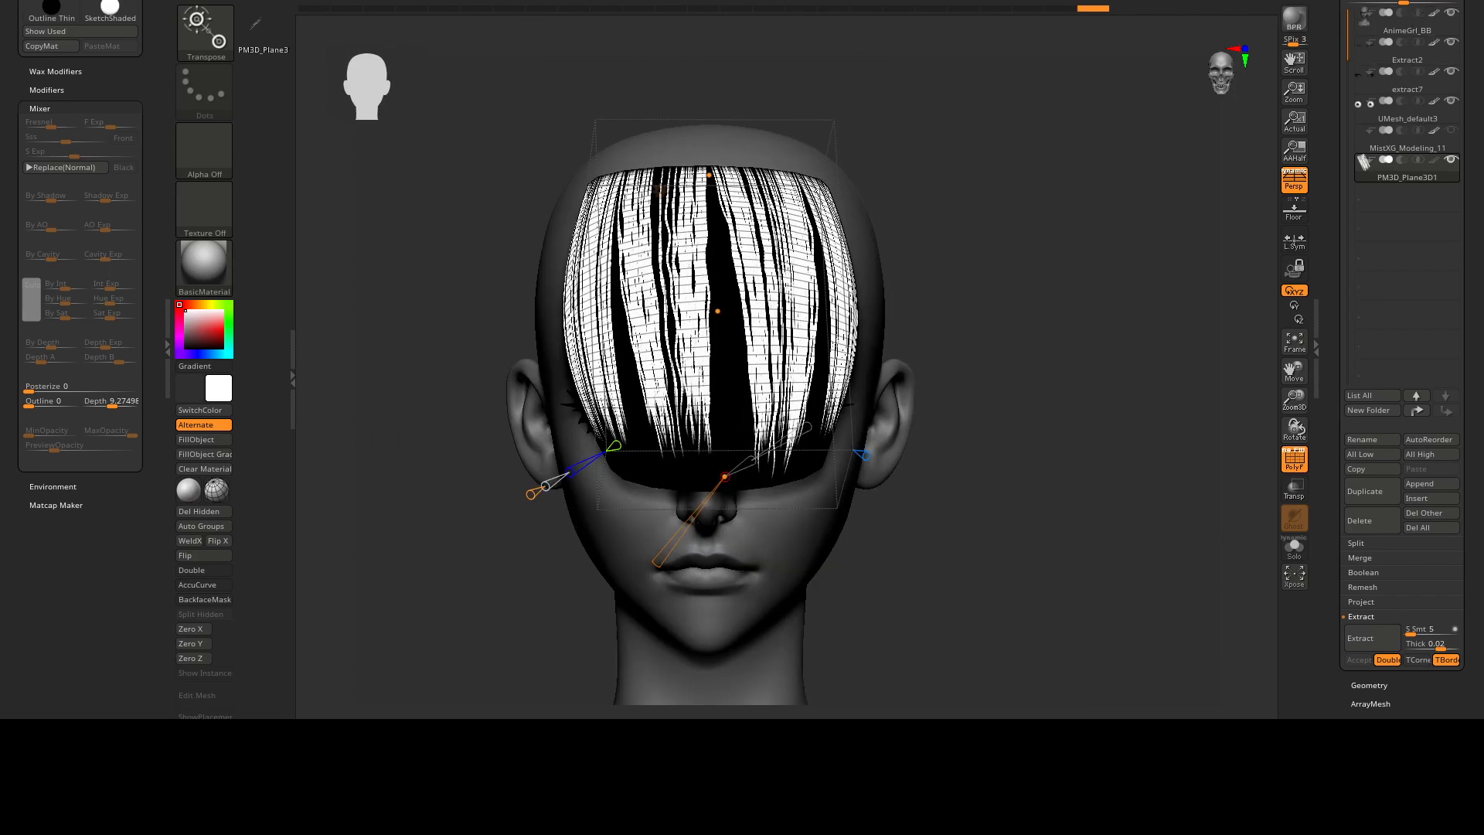
Raise the hair texture's Transparent value until its black background disappears.
{"action": "left_click", "coordinate": [1350, 88]}
{"action": "left_click_drag", "start_coordinate": [1337, 102], "coordinate": [1358, 41]}
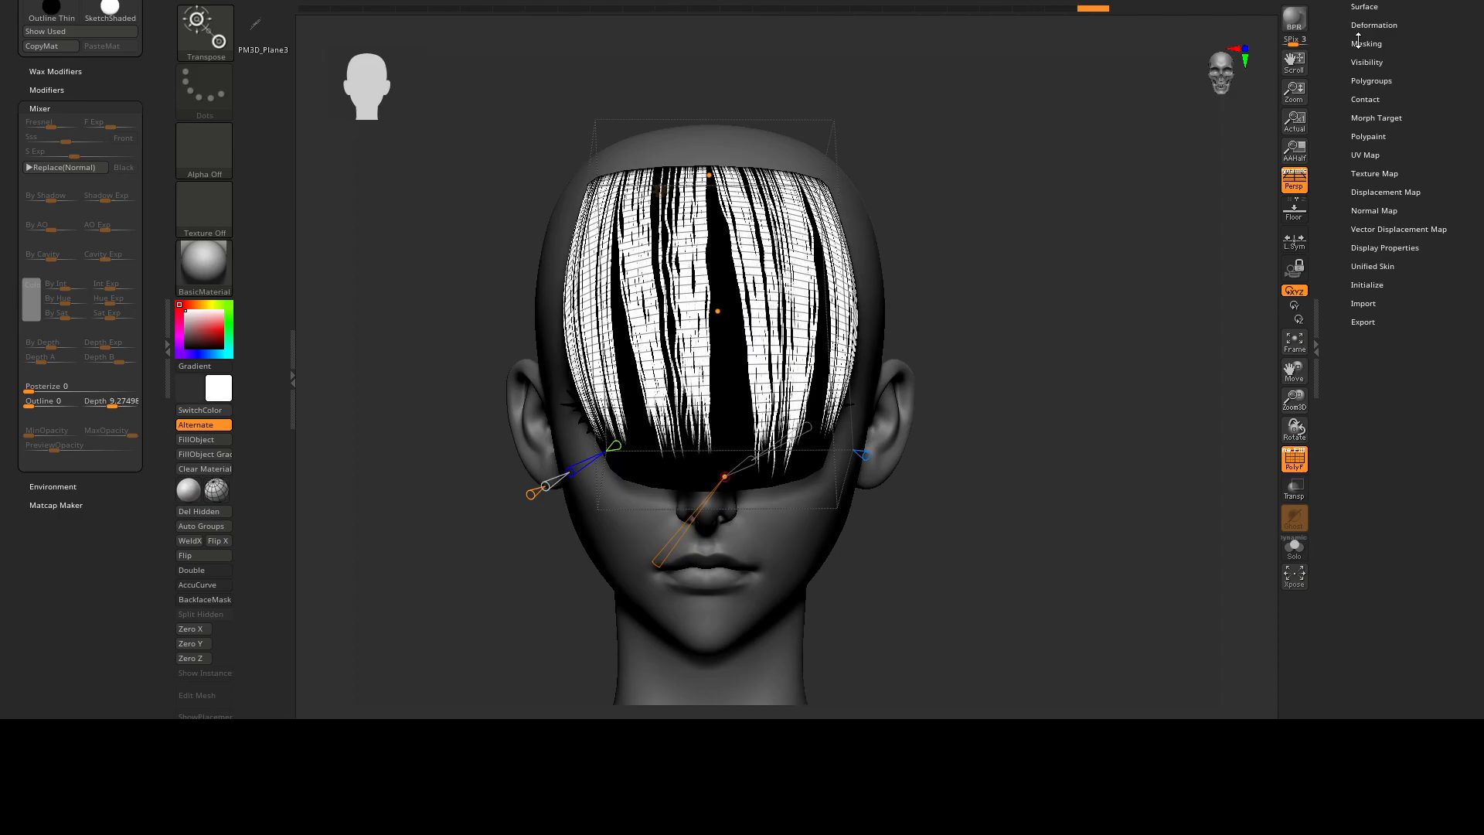
{"action": "left_click", "coordinate": [1372, 174]}
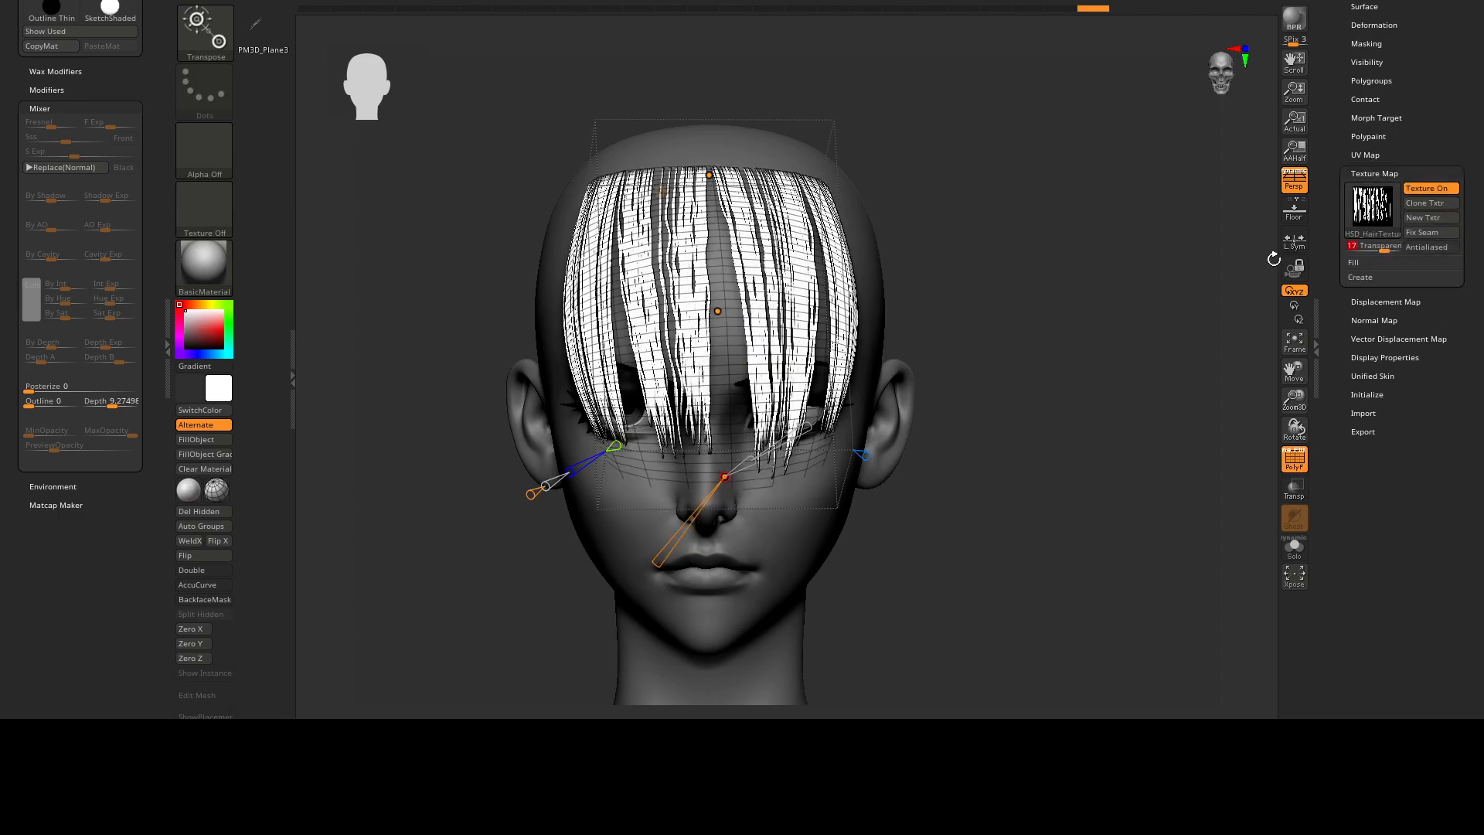
{"action": "right_click_drag", "start_coordinate": [1223, 213], "coordinate": [1277, 209]}
Adjust the middle control point of the fringe's bend curve in side view to shape its profile over the forehead.
{"action": "right_click_drag", "start_coordinate": [993, 296], "coordinate": [702, 272]}
{"action": "mouse_move", "coordinate": [801, 255]}
{"action": "right_mouse_down", "text": "alt"}
{"action": "mouse_move", "coordinate": [810, 303]}
{"action": "mouse_move", "coordinate": [901, 312]}
{"action": "mouse_move", "coordinate": [908, 252]}
{"action": "mouse_move", "coordinate": [858, 282]}
{"action": "mouse_move", "coordinate": [756, 258]}
{"action": "mouse_move", "coordinate": [851, 265]}
{"action": "mouse_move", "coordinate": [729, 300]}
{"action": "right_mouse_up", "text": "alt"}
{"action": "key", "text": "w"}
{"action": "right_click_drag", "start_coordinate": [729, 300], "coordinate": [725, 396], "text": "alt"}
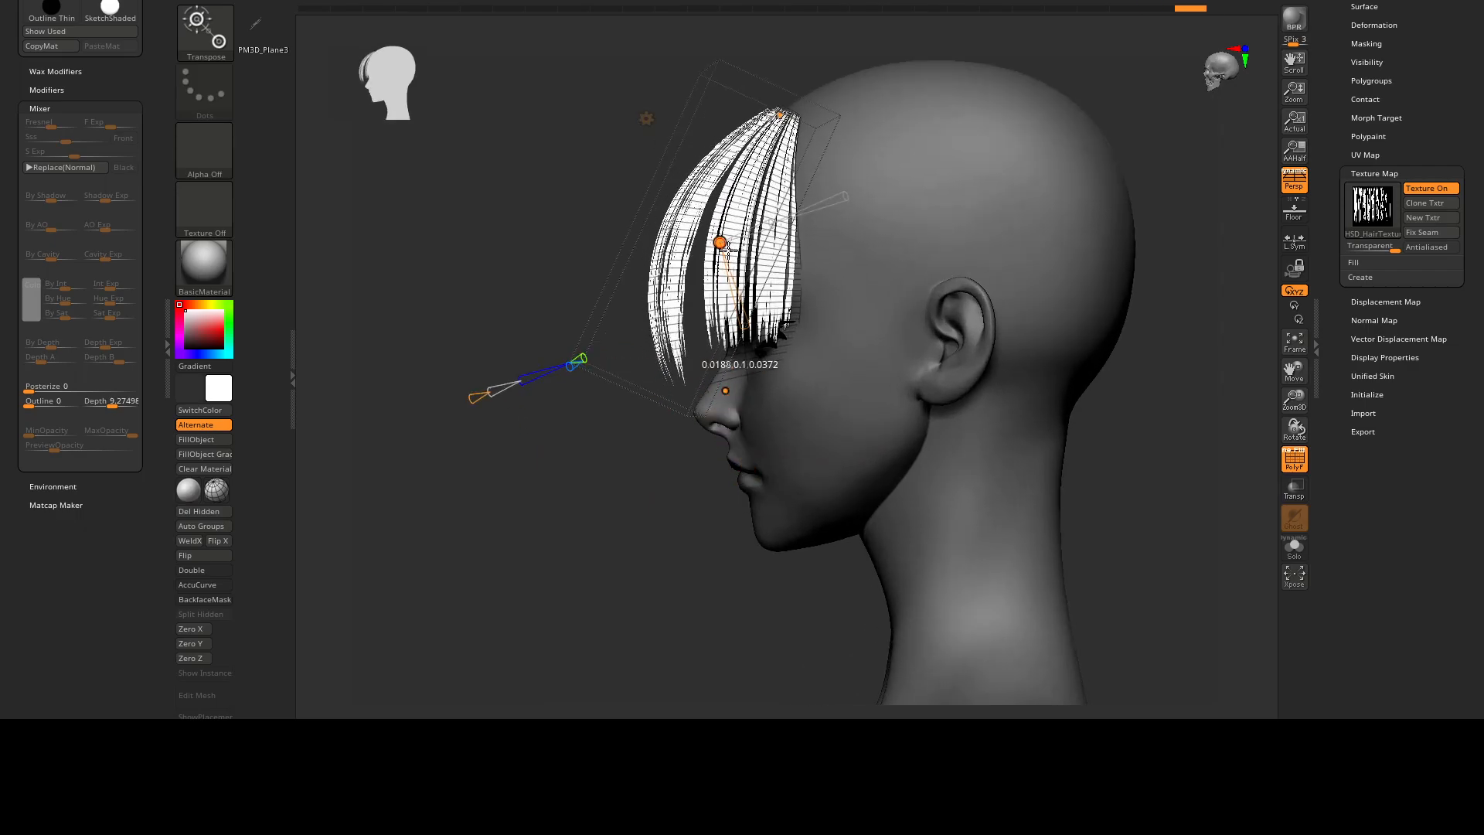
{"action": "left_click_drag", "start_coordinate": [727, 394], "coordinate": [729, 393]}
{"action": "right_click_drag", "start_coordinate": [746, 390], "coordinate": [858, 379]}
{"action": "right_click_drag", "start_coordinate": [858, 379], "coordinate": [730, 266], "text": "ctrl"}
{"action": "right_click_drag", "start_coordinate": [730, 265], "coordinate": [812, 228], "text": "shift"}
{"action": "right_click_drag", "start_coordinate": [632, 279], "coordinate": [695, 292]}
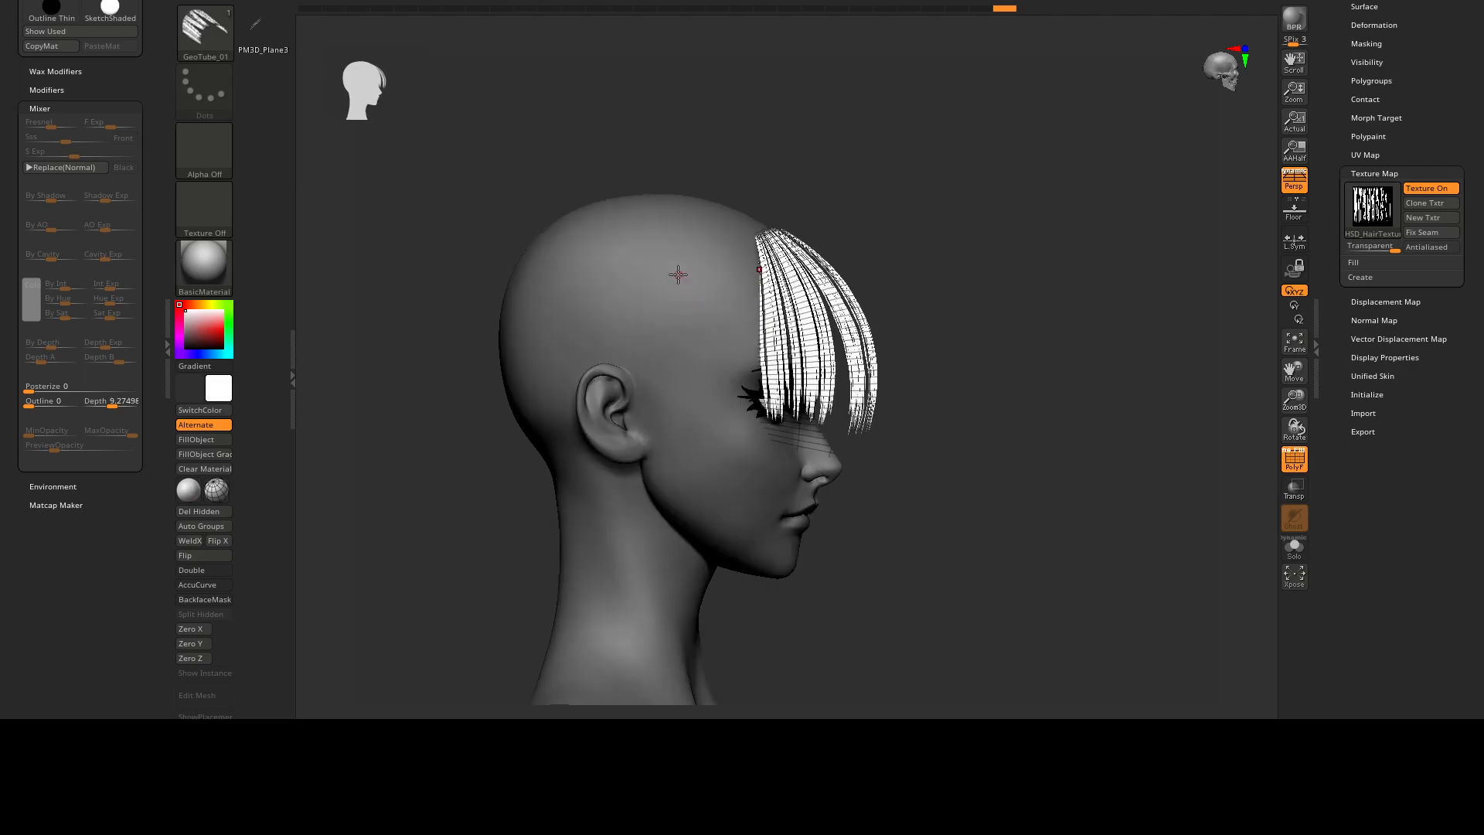
{"action": "mouse_move", "coordinate": [708, 342]}
{"action": "right_mouse_down"}
{"action": "mouse_move", "coordinate": [779, 361]}
{"action": "mouse_move", "coordinate": [712, 351]}
{"action": "right_mouse_up"}
{"action": "left_click_drag", "start_coordinate": [685, 225], "coordinate": [648, 292]}
{"action": "key", "text": "ctrl+z"}
Insert a second hair piece at the character's temple with the GeoTube_01 brush and switch to the transform gizmo.
{"action": "right_click_drag", "start_coordinate": [700, 275], "coordinate": [693, 272]}
{"action": "left_click_drag", "start_coordinate": [706, 386], "coordinate": [716, 390]}
{"action": "right_click_drag", "start_coordinate": [715, 371], "coordinate": [804, 348], "text": "shift"}
{"action": "key", "text": "w"}
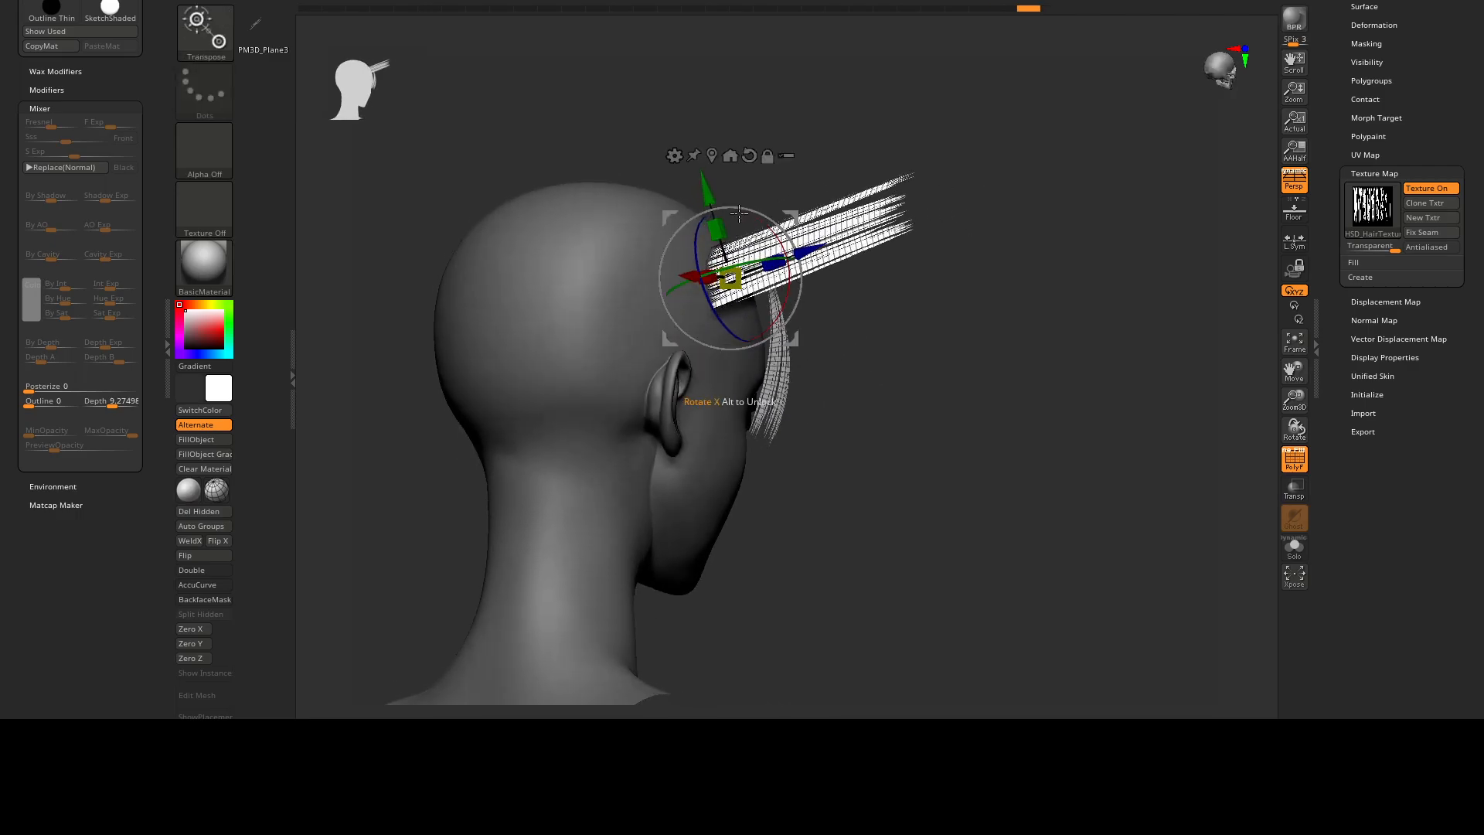
Rotate the new hair piece downward so it hangs along the side of the head beside the fringe.
{"action": "left_click_drag", "start_coordinate": [761, 220], "coordinate": [819, 328]}
{"action": "right_click_drag", "start_coordinate": [822, 327], "coordinate": [887, 335]}
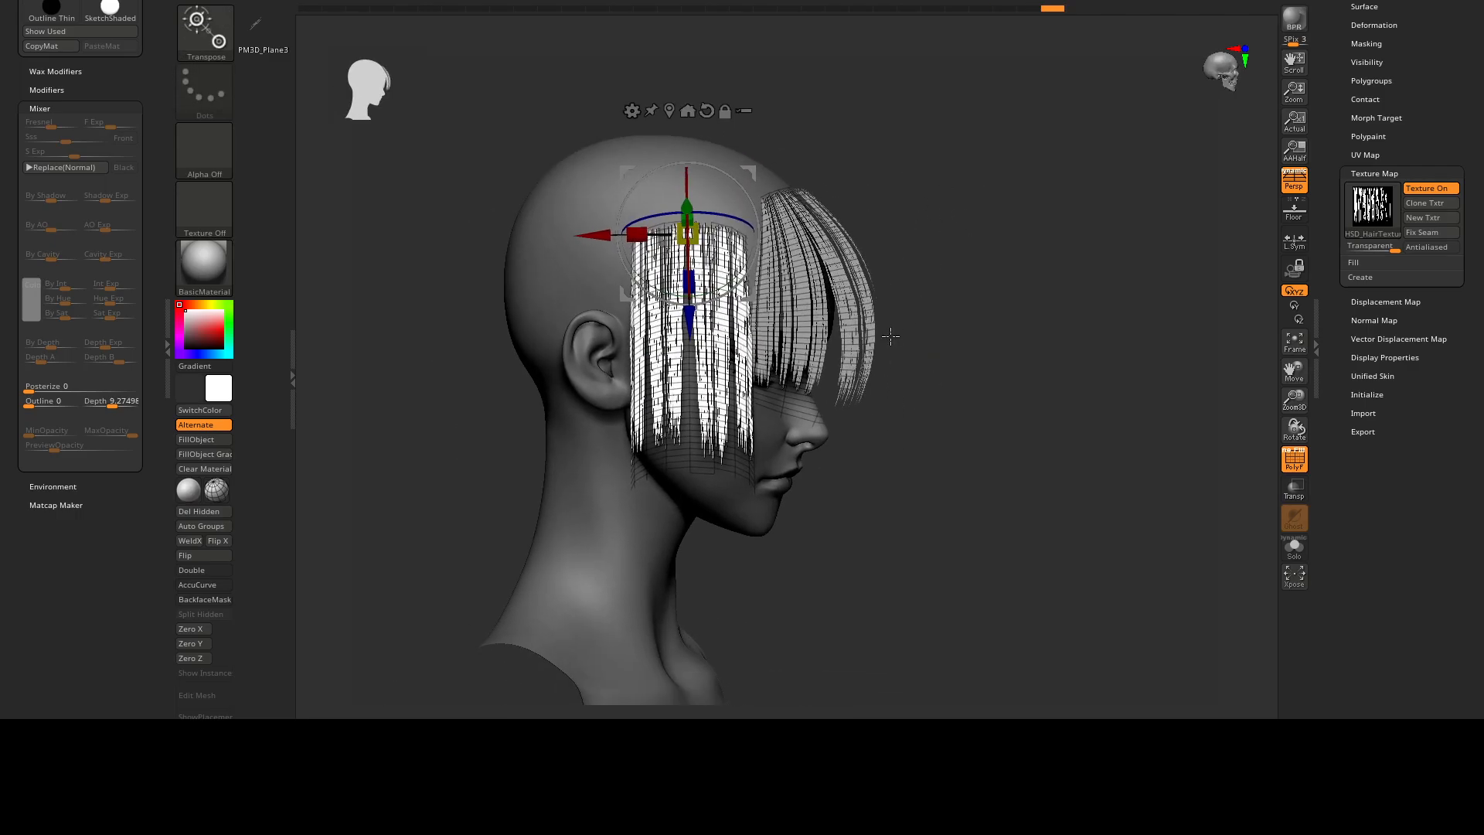
{"action": "right_click_drag", "start_coordinate": [796, 400], "coordinate": [672, 379]}
{"action": "left_click_drag", "start_coordinate": [646, 224], "coordinate": [627, 232]}
Turn on Double display for the hair and show the setting in Display Properties.
{"action": "right_click_drag", "start_coordinate": [781, 371], "coordinate": [761, 371]}
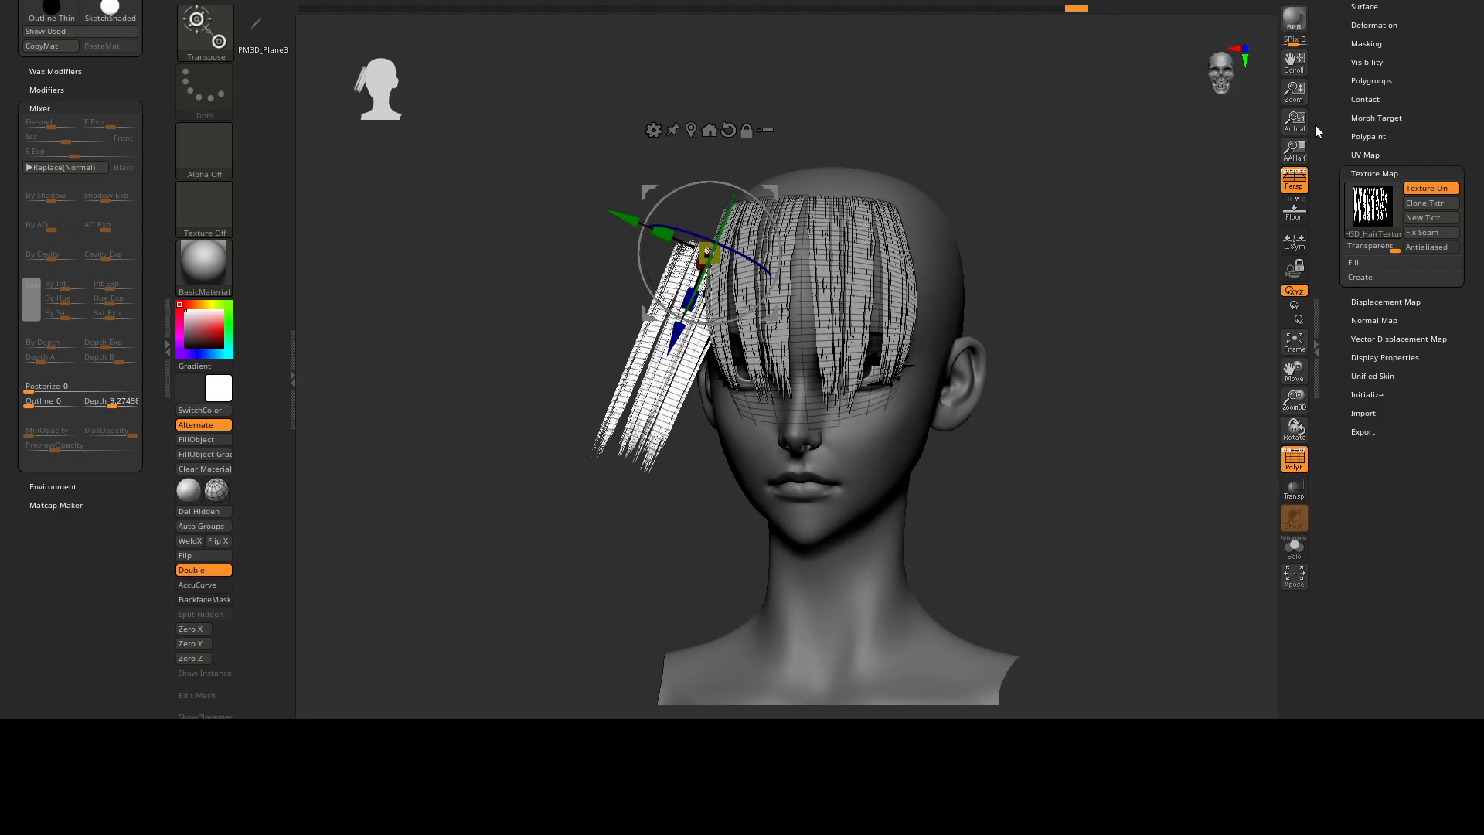
{"action": "left_click", "coordinate": [1380, 173]}
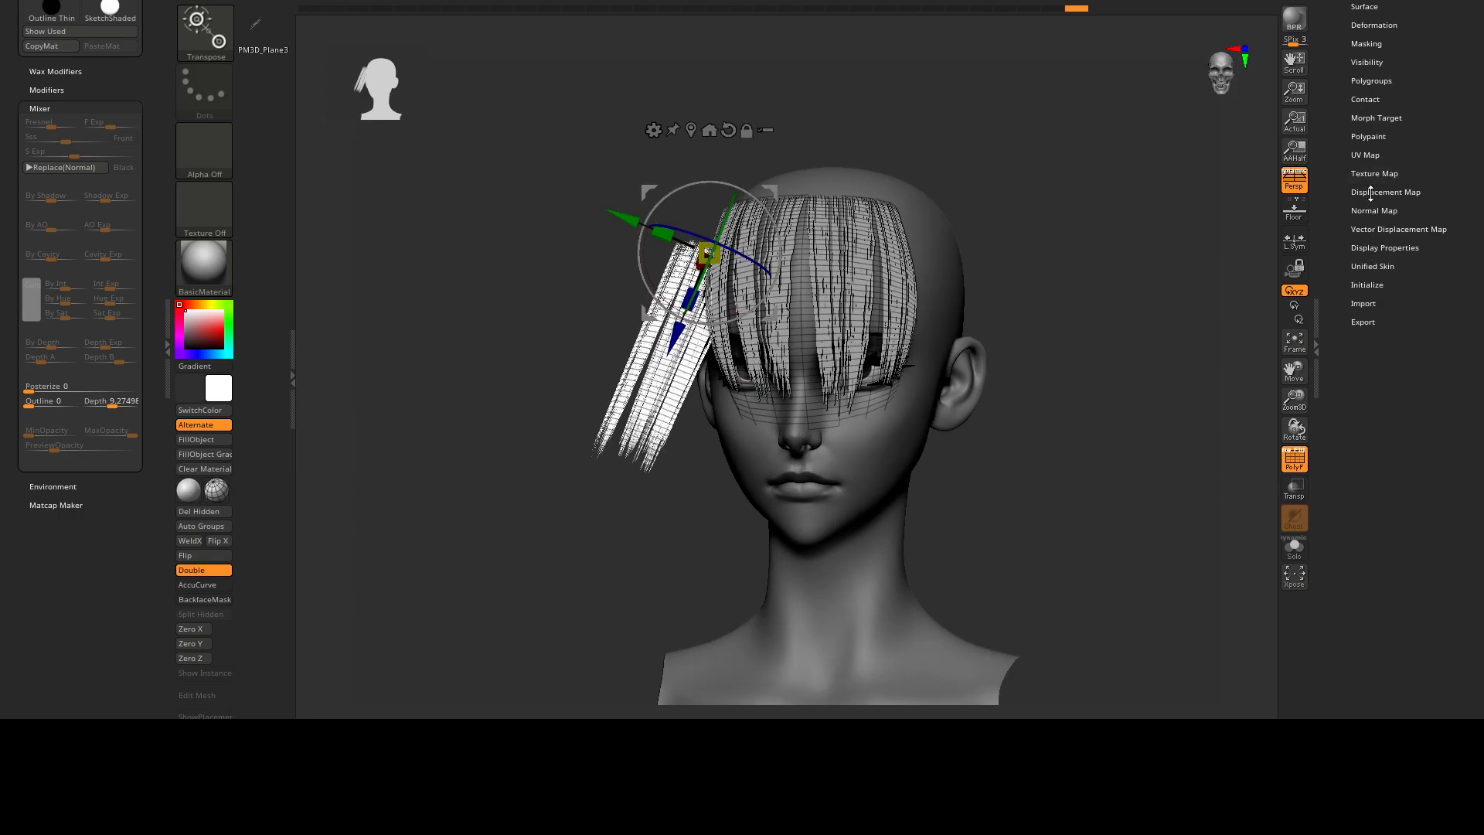
{"action": "left_click", "coordinate": [1366, 247]}
{"action": "scroll", "coordinate": [1345, 199], "scroll_direction": "down", "scroll_amount": 1}
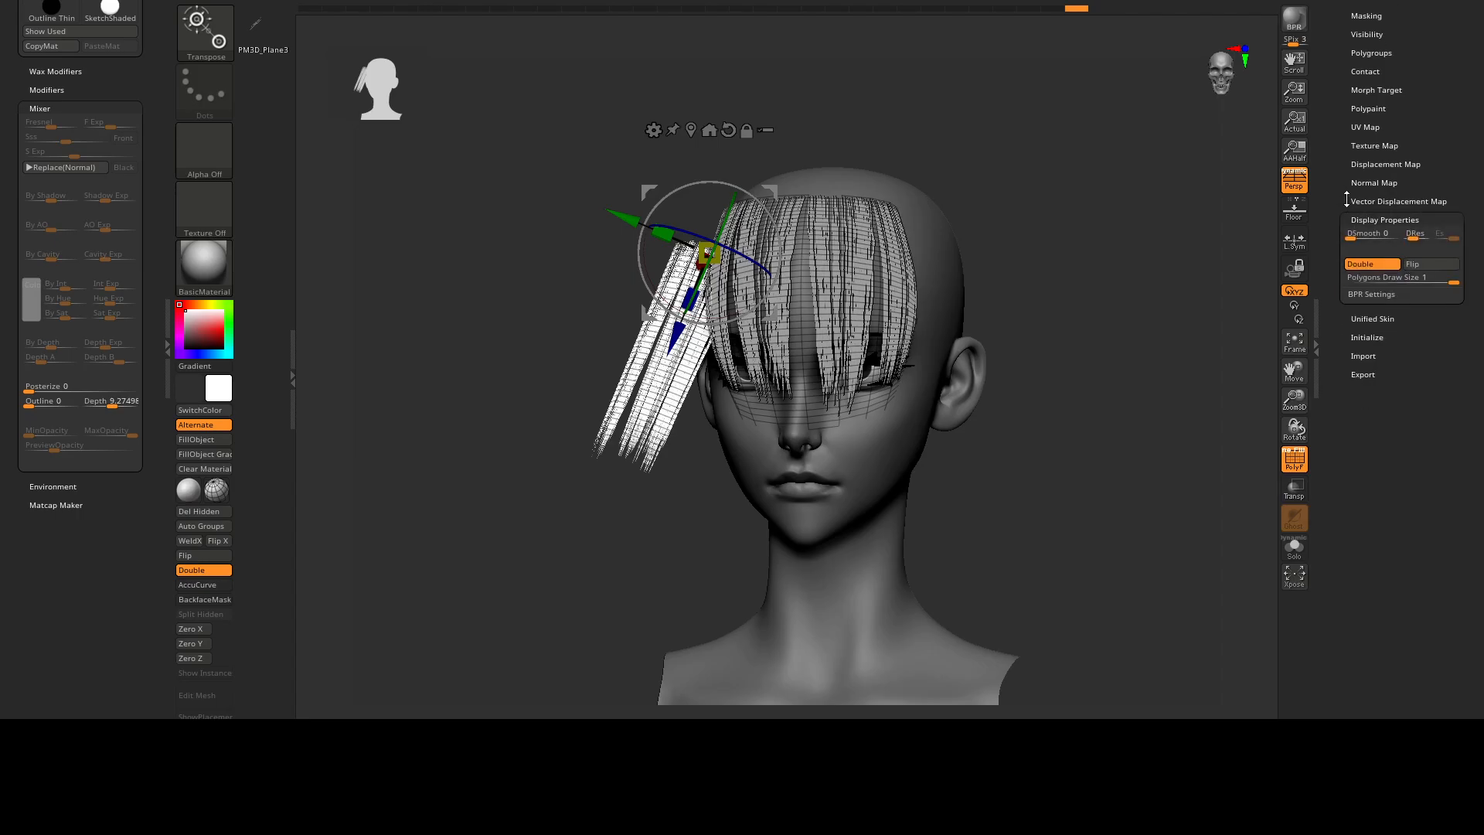
Enlarge the side hair piece and position its upper edge against the temple next to the fringe.
{"action": "right_click_drag", "start_coordinate": [646, 310], "coordinate": [699, 344]}
{"action": "right_click_drag", "start_coordinate": [696, 309], "coordinate": [755, 297]}
{"action": "left_click_drag", "start_coordinate": [647, 308], "coordinate": [656, 262]}
{"action": "right_click_drag", "start_coordinate": [658, 262], "coordinate": [737, 264]}
{"action": "left_click", "coordinate": [658, 33]}
{"action": "left_click_drag", "start_coordinate": [697, 64], "coordinate": [667, 76], "text": "alt"}
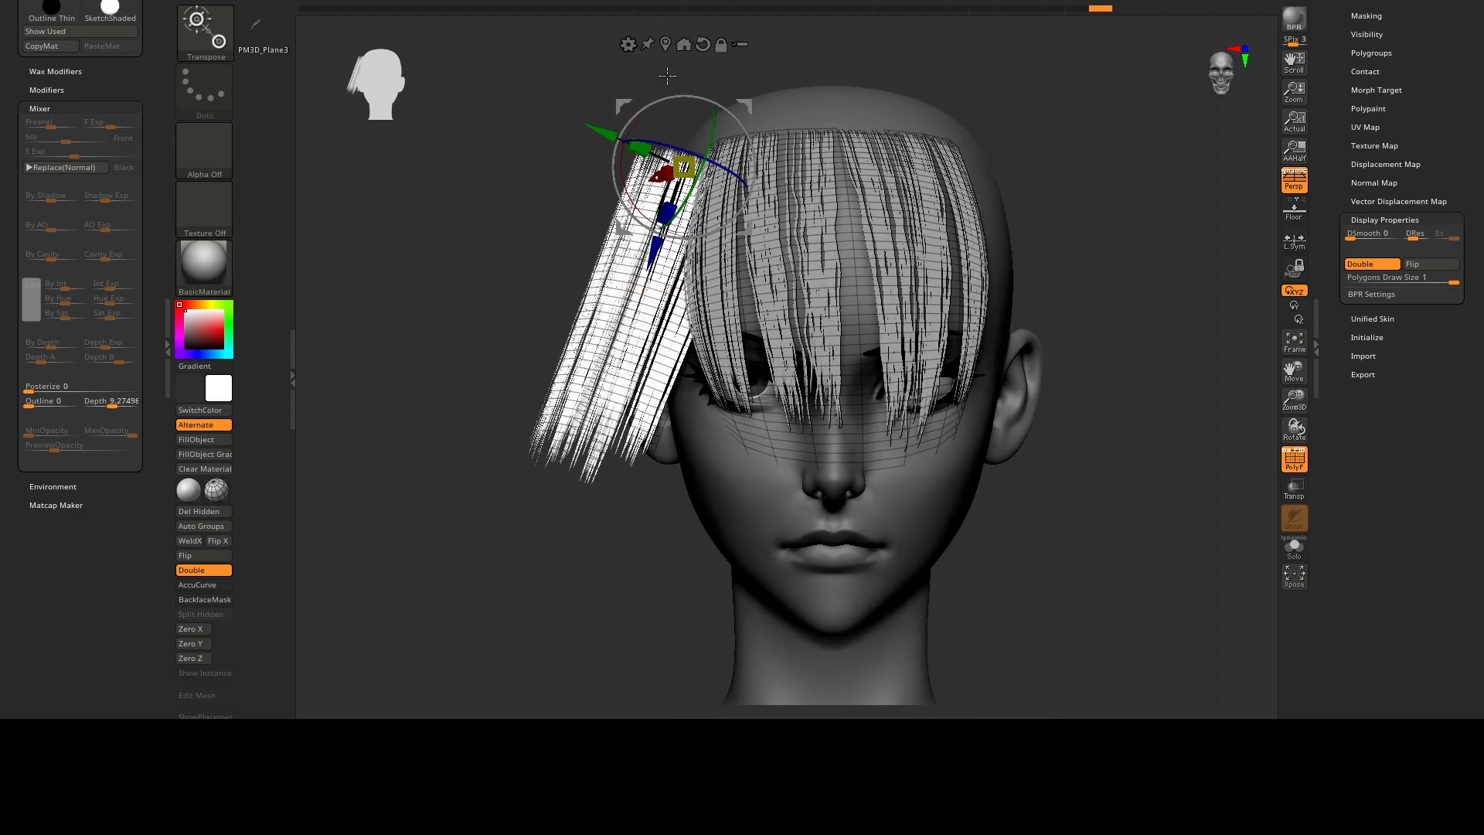
Apply the Bend Curve deformer to the side hair piece and stretch its lower end down to the shoulder.
{"action": "left_click", "coordinate": [626, 44]}
{"action": "left_click", "coordinate": [811, 82]}
{"action": "left_click_drag", "start_coordinate": [649, 479], "coordinate": [727, 551], "text": "alt"}
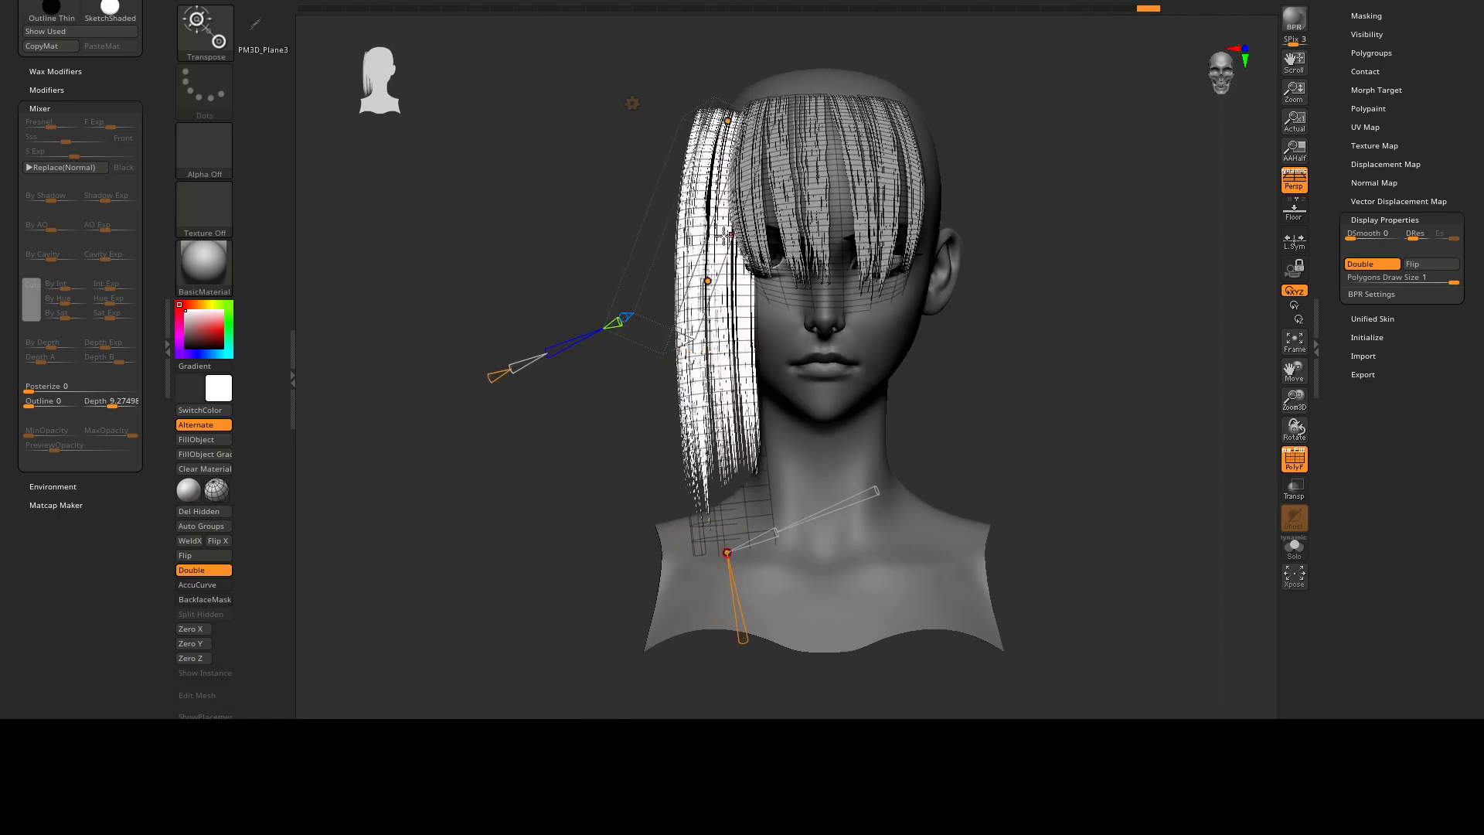
{"action": "left_click_drag", "start_coordinate": [706, 280], "coordinate": [671, 279]}
{"action": "left_click_drag", "start_coordinate": [743, 107], "coordinate": [743, 104]}
{"action": "left_click_drag", "start_coordinate": [892, 47], "coordinate": [840, 200]}
Adjust the side lock's bend curve from the front and side, narrowing the lock toward its lower end.
{"action": "right_click_drag", "start_coordinate": [943, 425], "coordinate": [778, 175], "text": "alt"}
{"action": "left_click_drag", "start_coordinate": [687, 217], "coordinate": [690, 220]}
{"action": "left_click_drag", "start_coordinate": [719, 581], "coordinate": [758, 583]}
{"action": "left_click_drag", "start_coordinate": [541, 456], "coordinate": [774, 427]}
{"action": "left_click_drag", "start_coordinate": [781, 505], "coordinate": [618, 473]}
{"action": "right_click_drag", "start_coordinate": [733, 203], "coordinate": [748, 230], "text": "alt"}
{"action": "left_click_drag", "start_coordinate": [754, 595], "coordinate": [772, 591]}
{"action": "right_click_drag", "start_coordinate": [772, 590], "coordinate": [953, 533]}
{"action": "left_click_drag", "start_coordinate": [681, 256], "coordinate": [663, 256]}
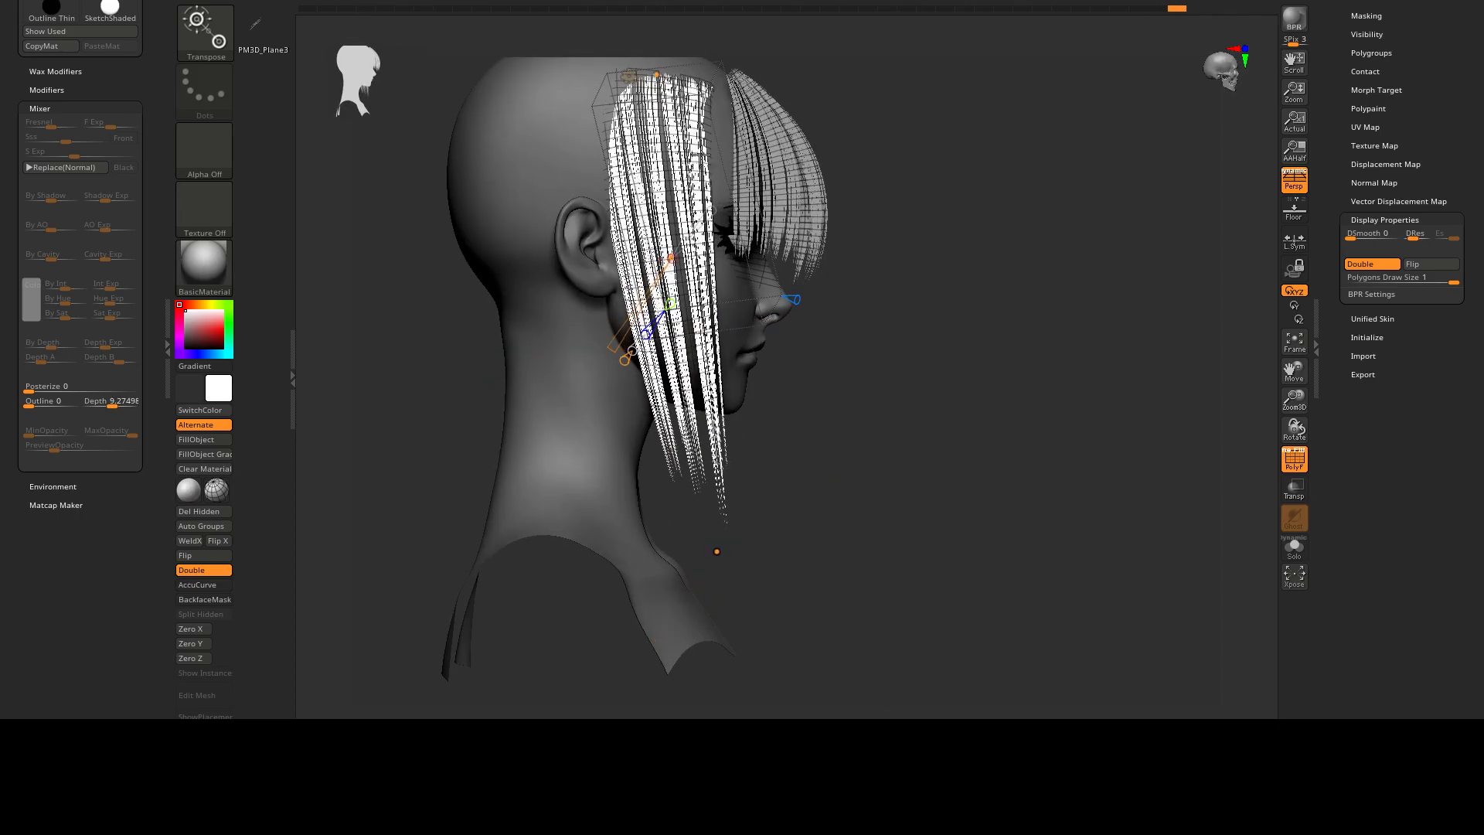
Raise the side lock's bend curve to five control points and fit its upper part around the temple.
{"action": "right_click_drag", "start_coordinate": [655, 321], "coordinate": [694, 414], "text": "alt"}
{"action": "right_click_drag", "start_coordinate": [694, 414], "coordinate": [609, 423]}
{"action": "left_click_drag", "start_coordinate": [702, 165], "coordinate": [697, 164]}
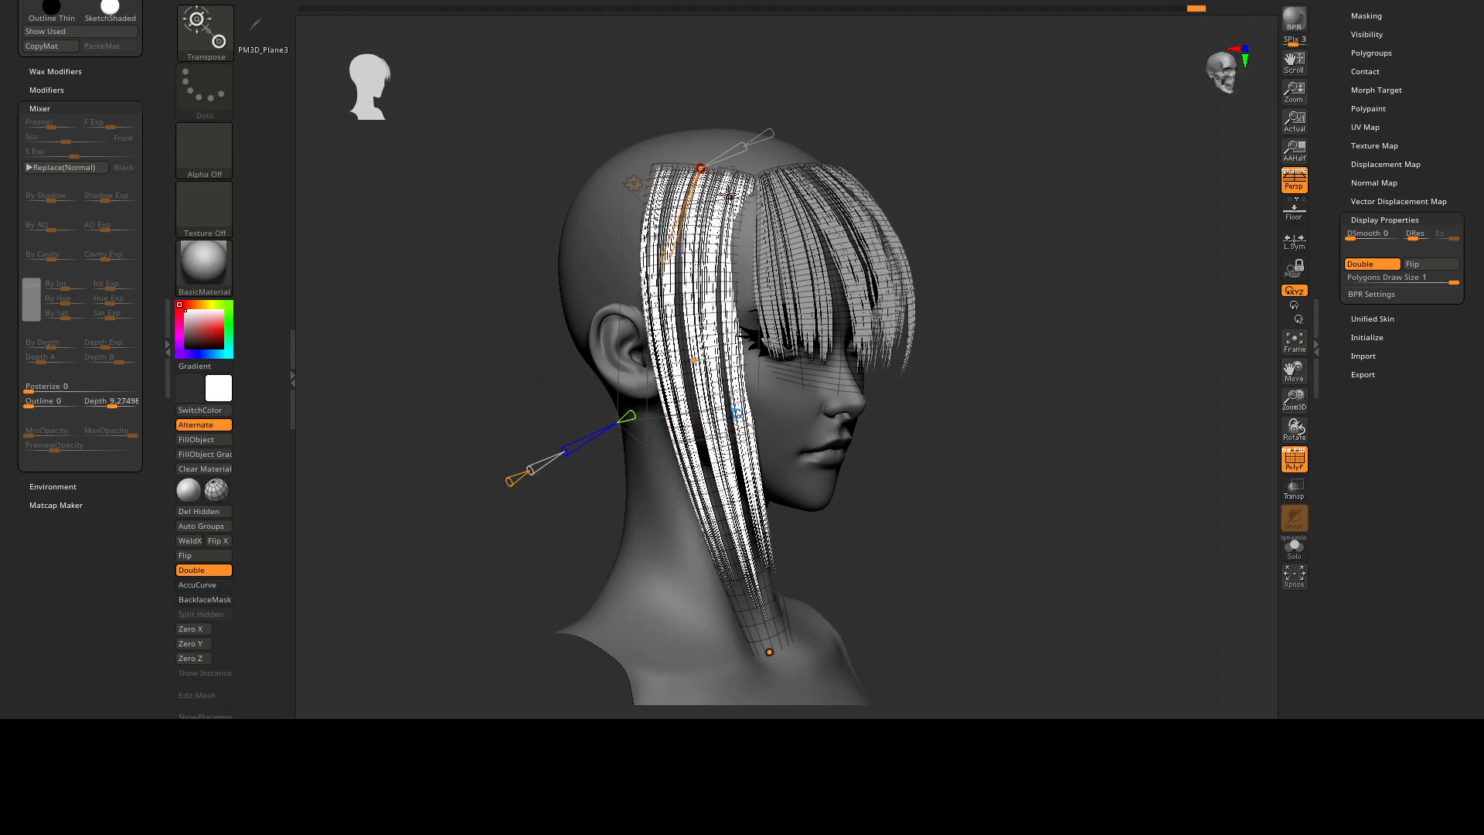
{"action": "right_click_drag", "start_coordinate": [654, 414], "coordinate": [609, 419]}
{"action": "right_click_drag", "start_coordinate": [671, 324], "coordinate": [615, 328]}
{"action": "left_click_drag", "start_coordinate": [701, 248], "coordinate": [700, 248]}
{"action": "right_click_drag", "start_coordinate": [619, 325], "coordinate": [742, 321]}
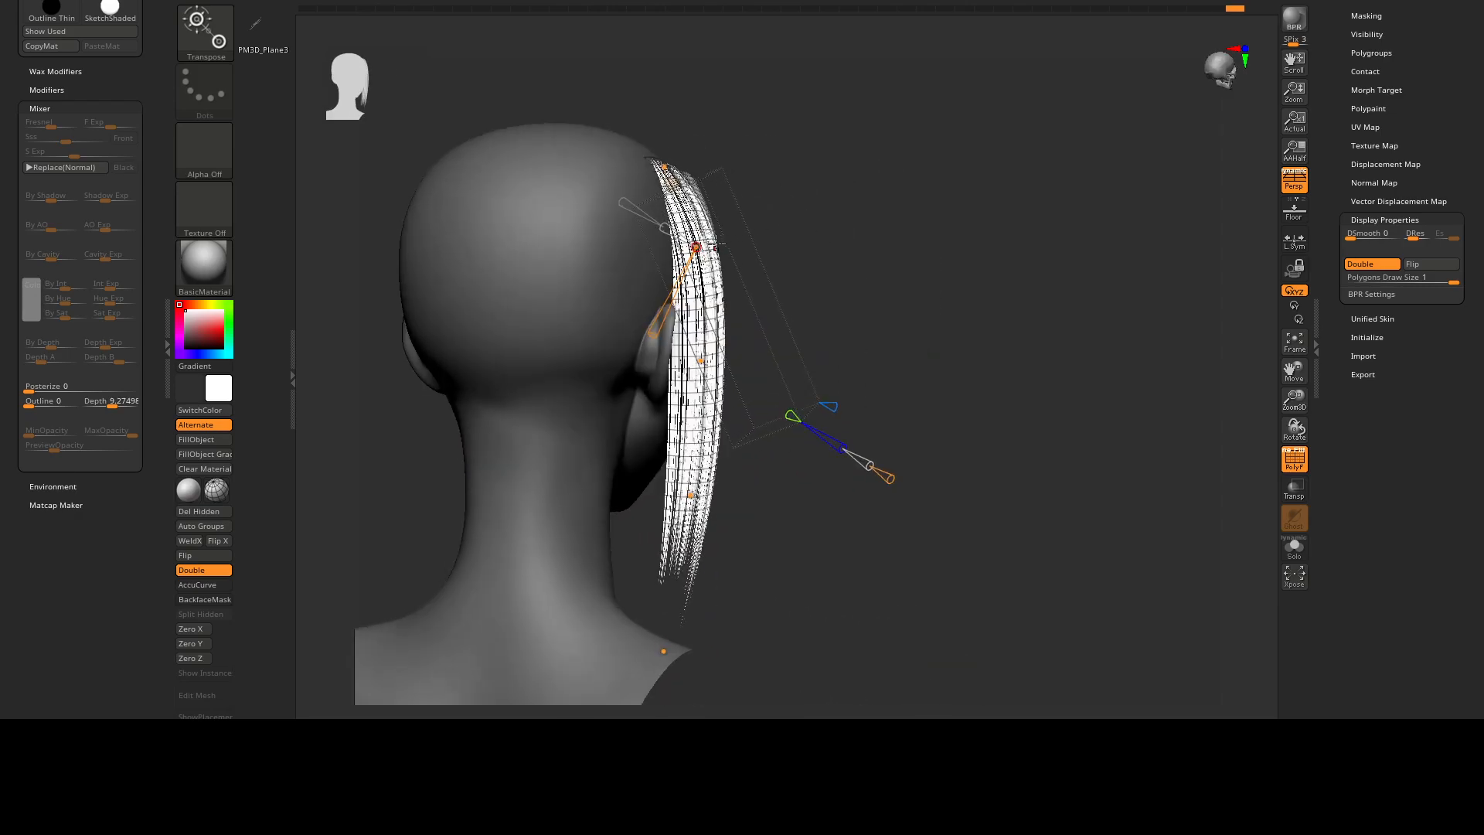
{"action": "left_click_drag", "start_coordinate": [707, 247], "coordinate": [710, 246]}
Refit the side lock's top to the hairline with the upper control points, undoing the first attempt.
{"action": "right_click_drag", "start_coordinate": [765, 239], "coordinate": [707, 235]}
{"action": "right_click_drag", "start_coordinate": [798, 182], "coordinate": [739, 184]}
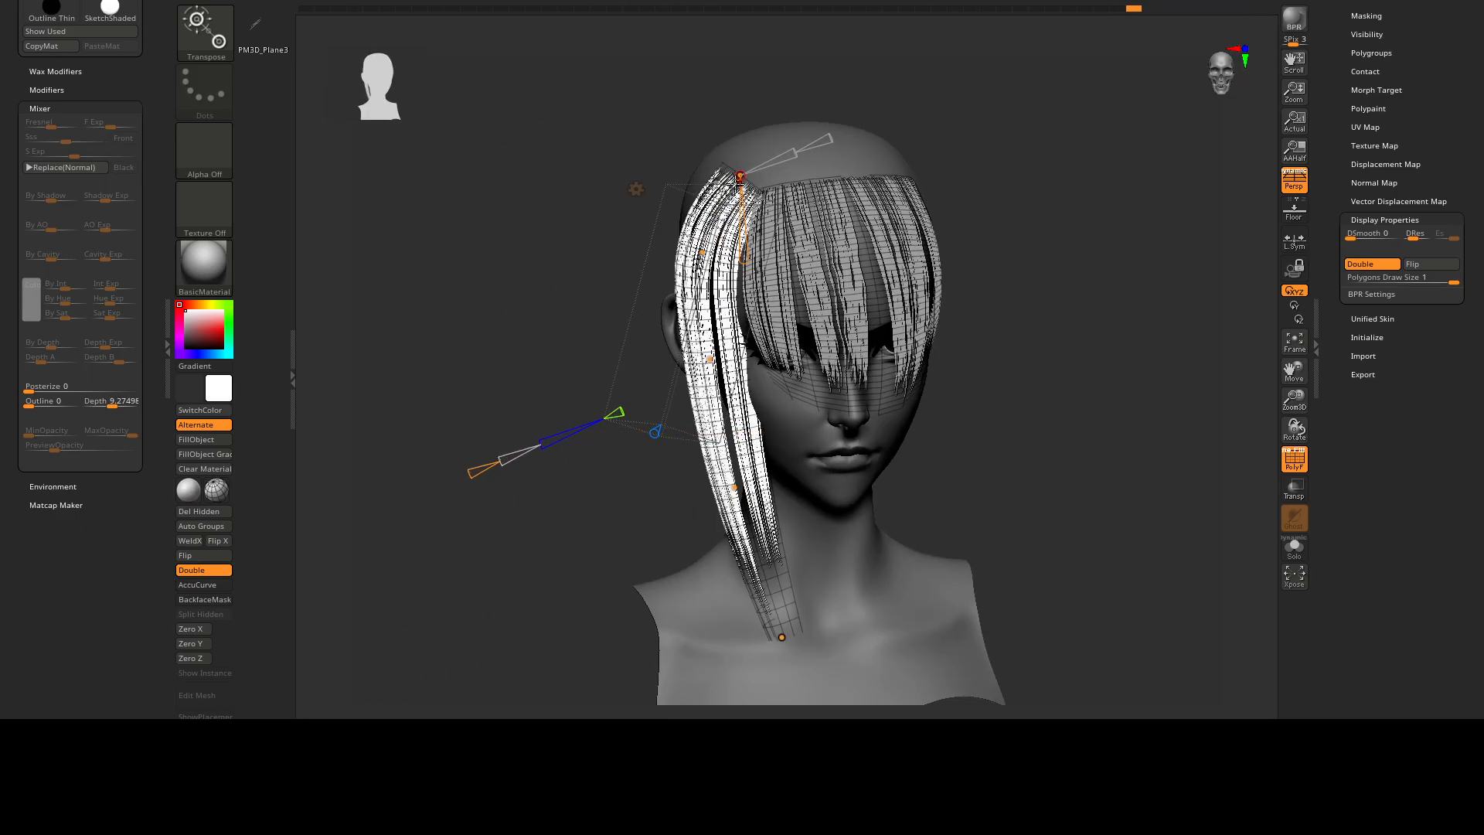
{"action": "left_click_drag", "start_coordinate": [740, 174], "coordinate": [755, 161]}
{"action": "key", "text": "ctrl+z"}
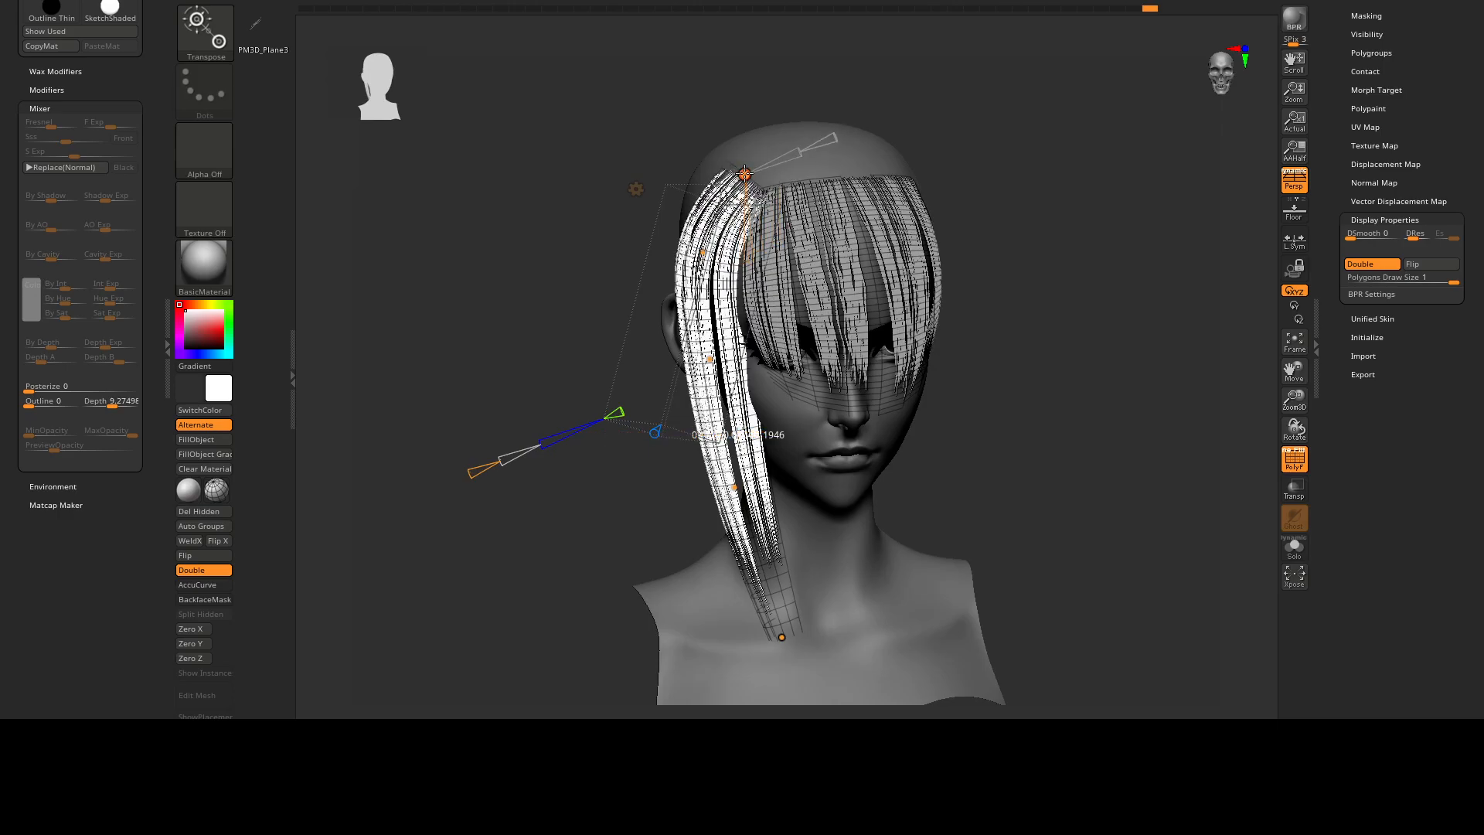
{"action": "right_click_drag", "start_coordinate": [745, 174], "coordinate": [695, 188]}
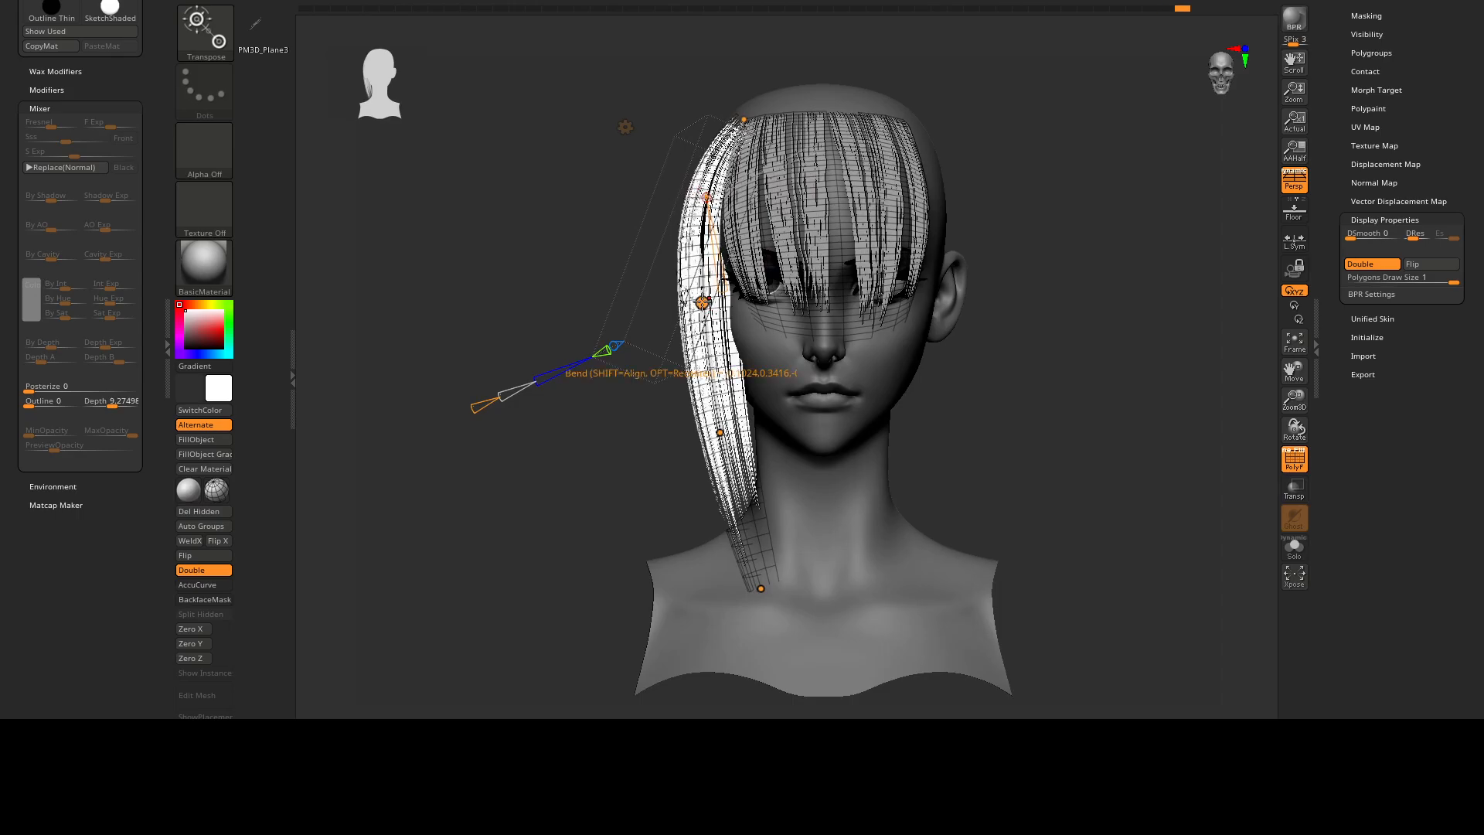
{"action": "right_click_drag", "start_coordinate": [720, 431], "coordinate": [721, 333]}
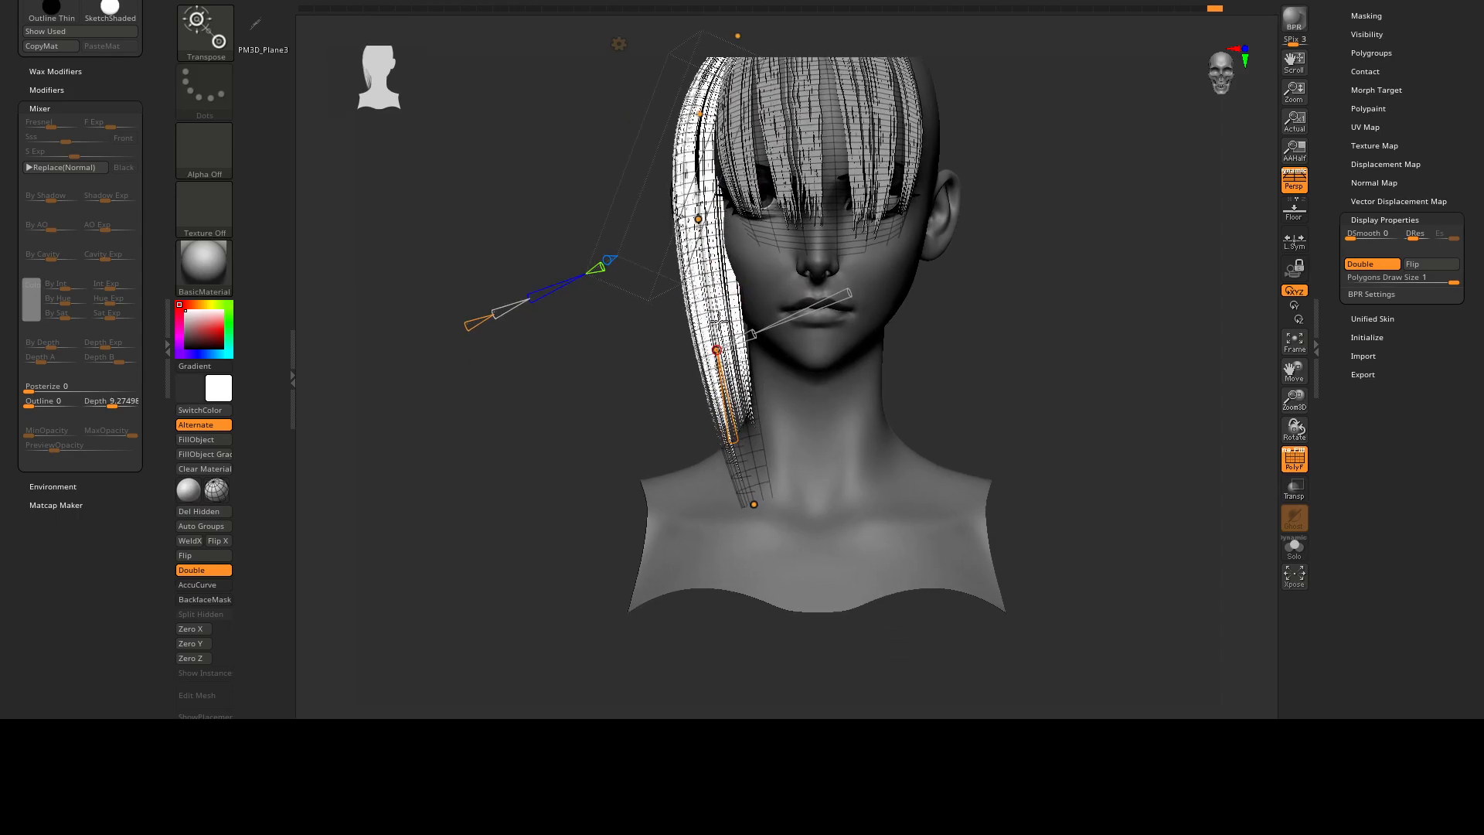
Pull the bend curve's lowest points outward and down so the side lock hangs away from the neck.
{"action": "left_click_drag", "start_coordinate": [754, 502], "coordinate": [683, 548]}
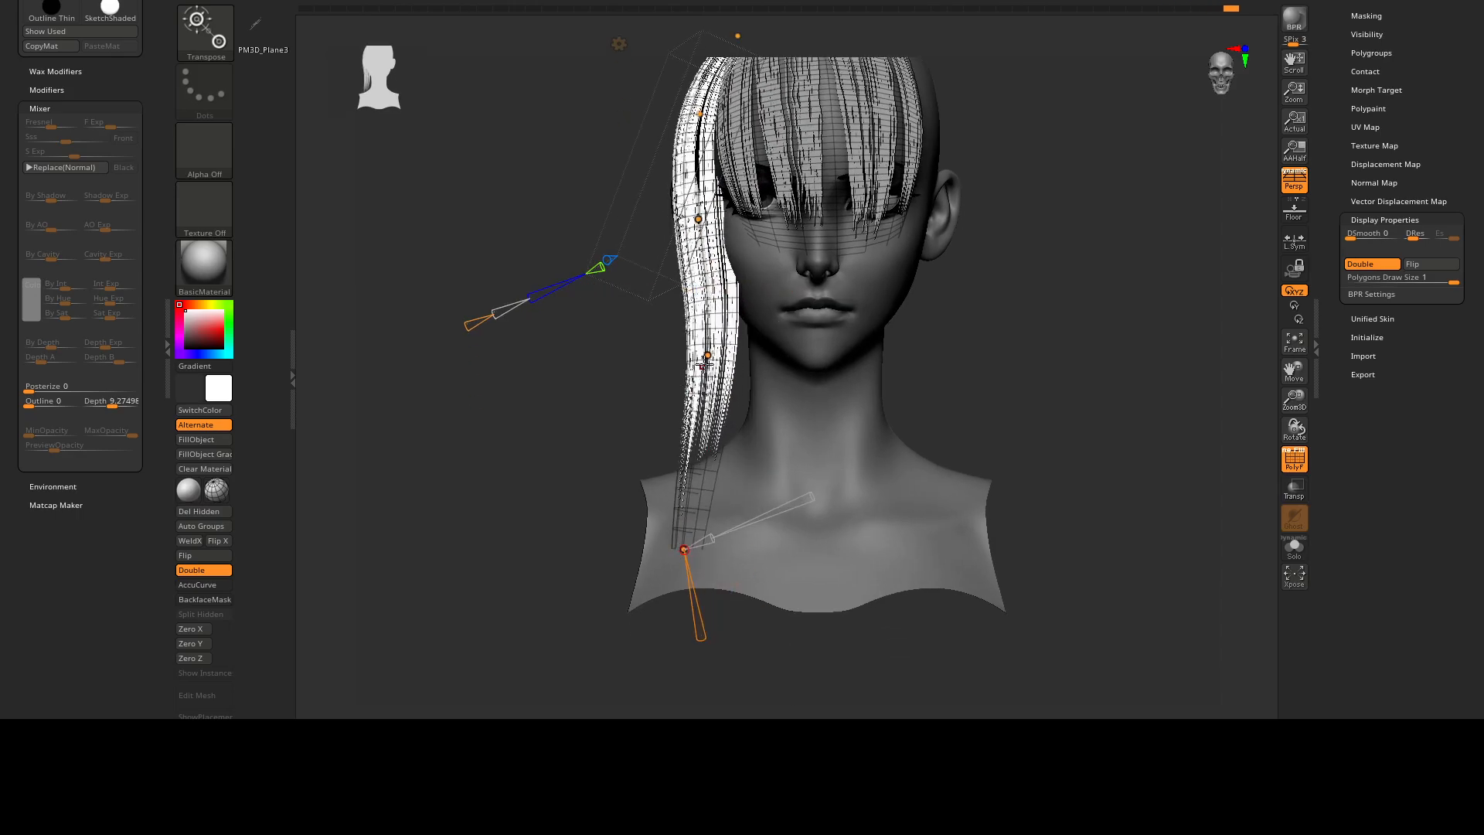
{"action": "left_click_drag", "start_coordinate": [697, 399], "coordinate": [708, 399]}
{"action": "right_click_drag", "start_coordinate": [736, 369], "coordinate": [795, 363]}
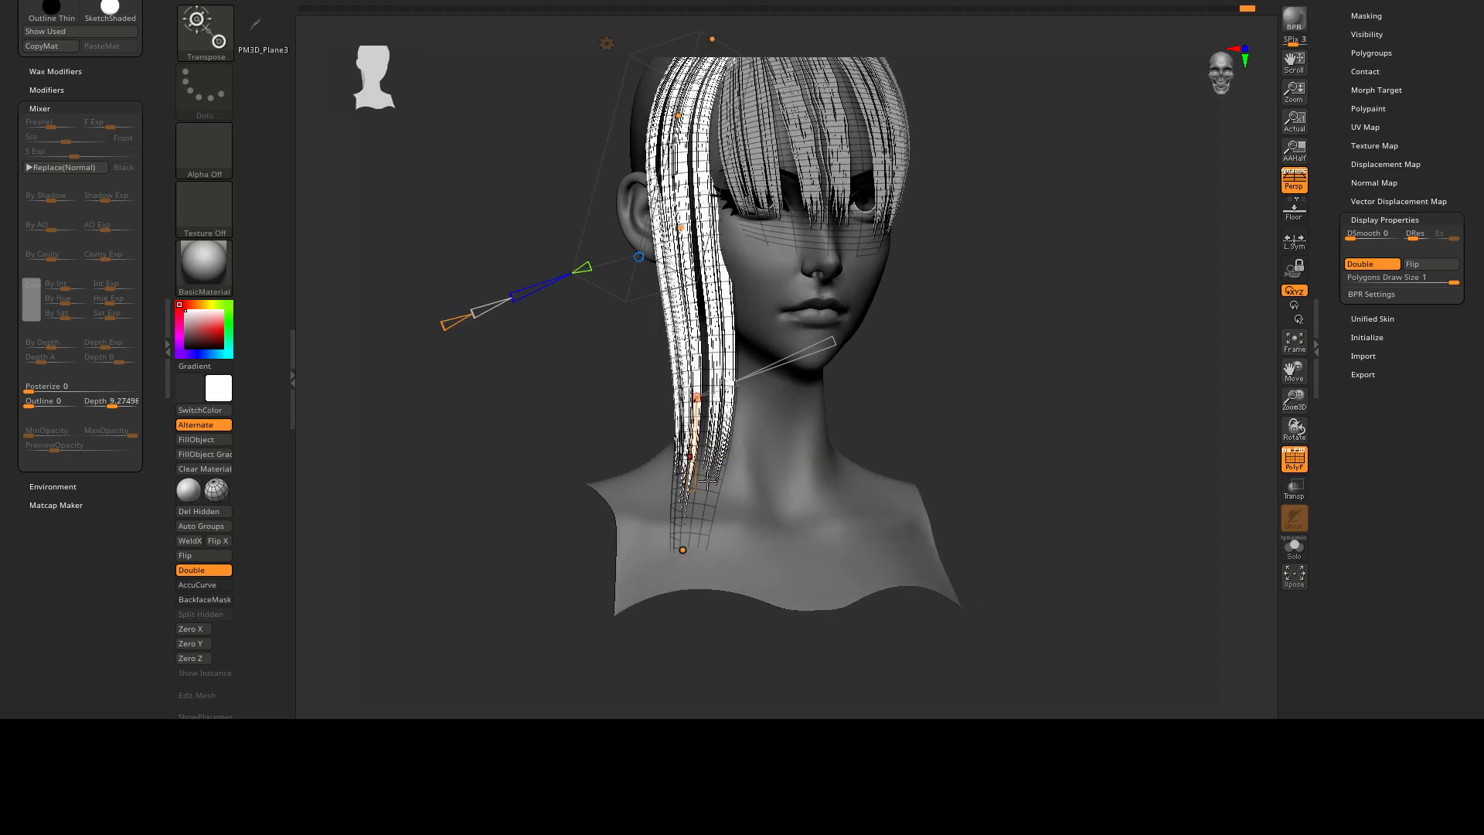
{"action": "left_click_drag", "start_coordinate": [696, 493], "coordinate": [712, 447]}
Squeeze the side lock at its middle control point to refine its width beside the cheek.
{"action": "right_click_drag", "start_coordinate": [712, 447], "coordinate": [865, 305]}
{"action": "left_click_drag", "start_coordinate": [874, 312], "coordinate": [861, 316]}
{"action": "right_click_drag", "start_coordinate": [900, 336], "coordinate": [824, 332]}
{"action": "left_click_drag", "start_coordinate": [873, 323], "coordinate": [867, 322]}
{"action": "right_click_drag", "start_coordinate": [868, 322], "coordinate": [858, 421]}
{"action": "right_click_drag", "start_coordinate": [858, 421], "coordinate": [850, 386]}
{"action": "right_click_drag", "start_coordinate": [850, 387], "coordinate": [864, 437], "text": "alt"}
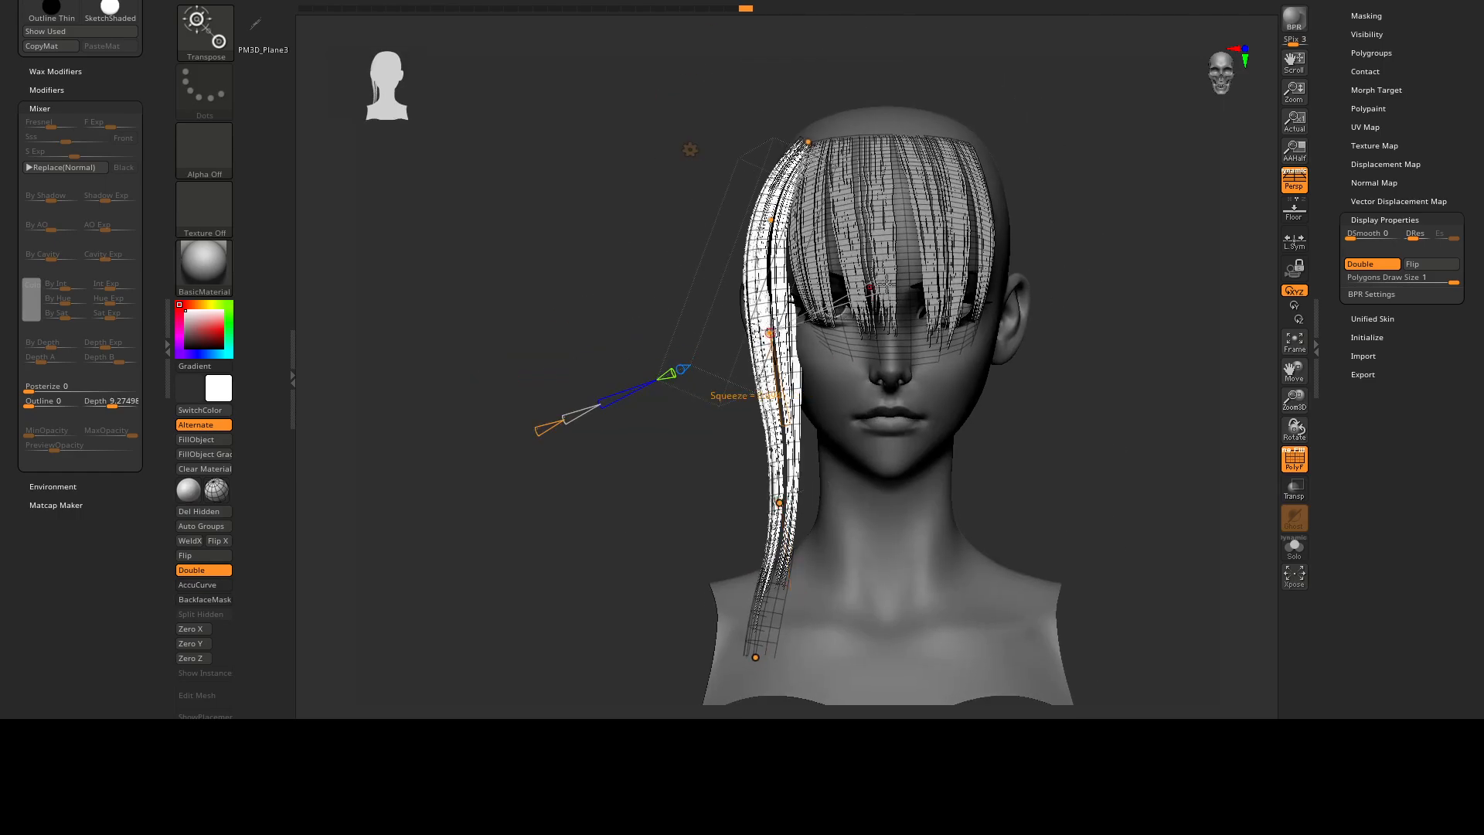
Try to twist the side lock's lower end around its length with the lowest control point.
{"action": "right_click_drag", "start_coordinate": [887, 286], "coordinate": [821, 403]}
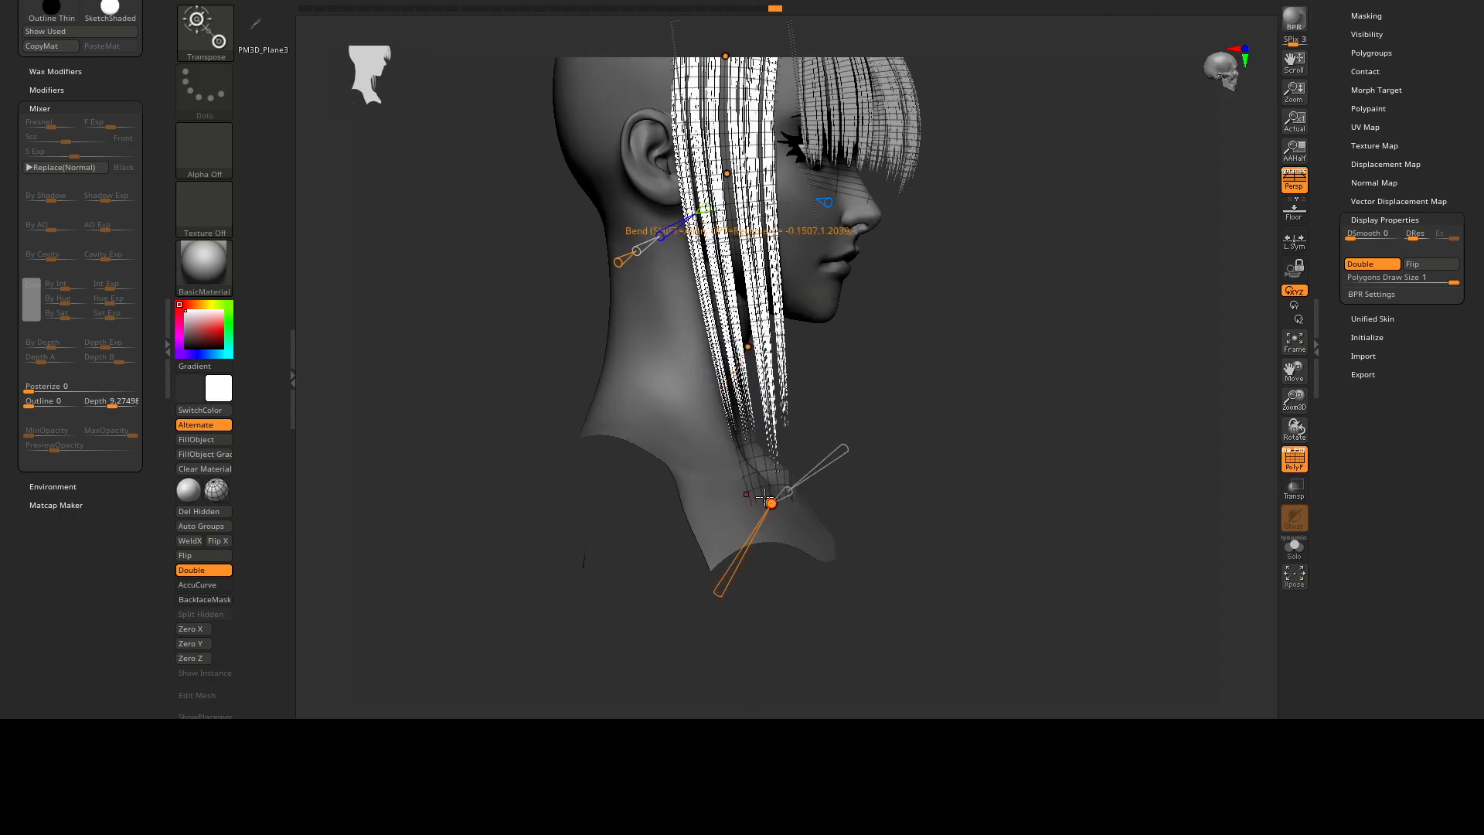
{"action": "left_click_drag", "start_coordinate": [689, 620], "coordinate": [717, 595]}
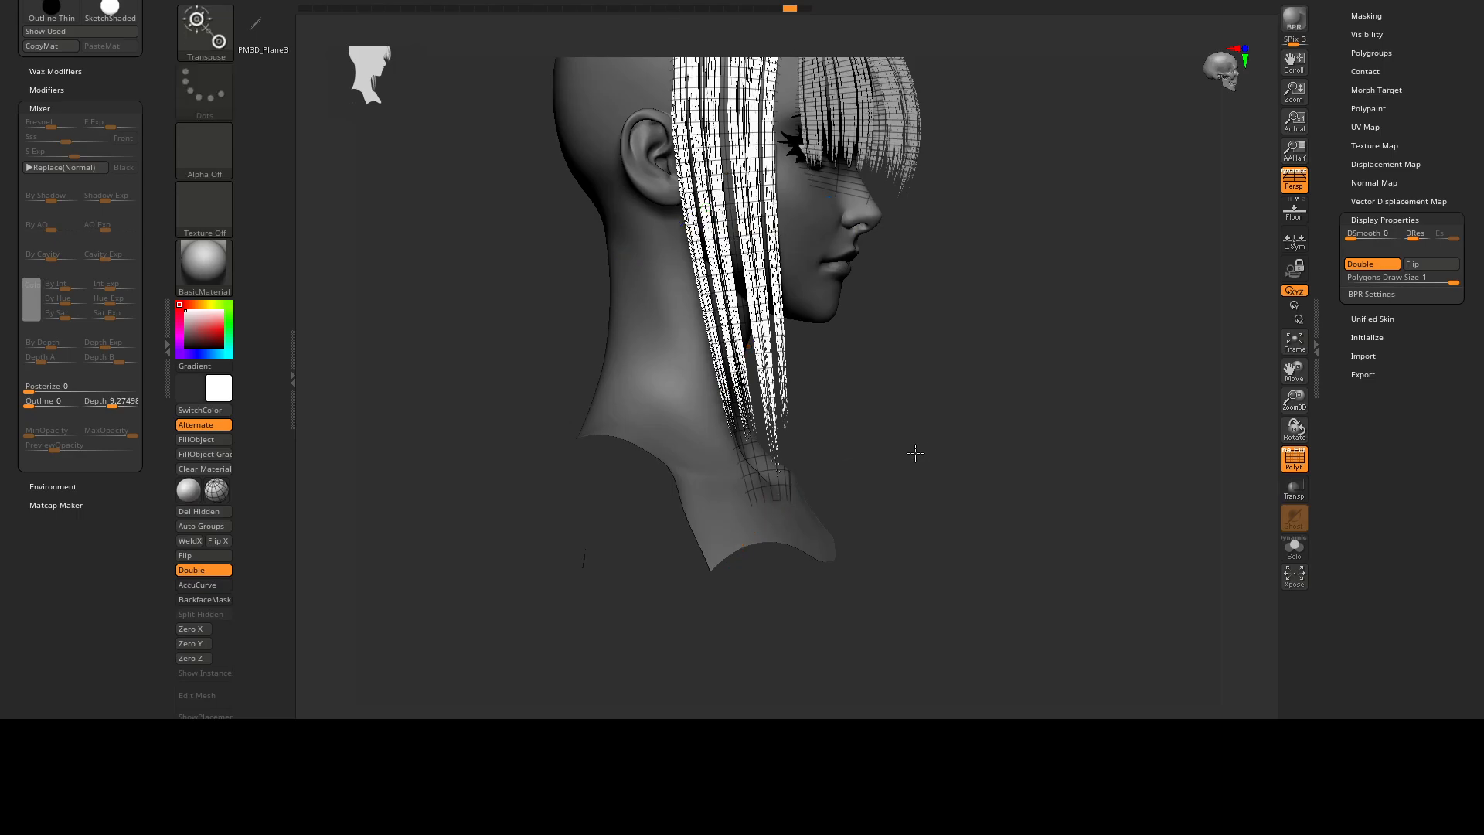
{"action": "right_click_drag", "start_coordinate": [918, 451], "coordinate": [773, 369]}
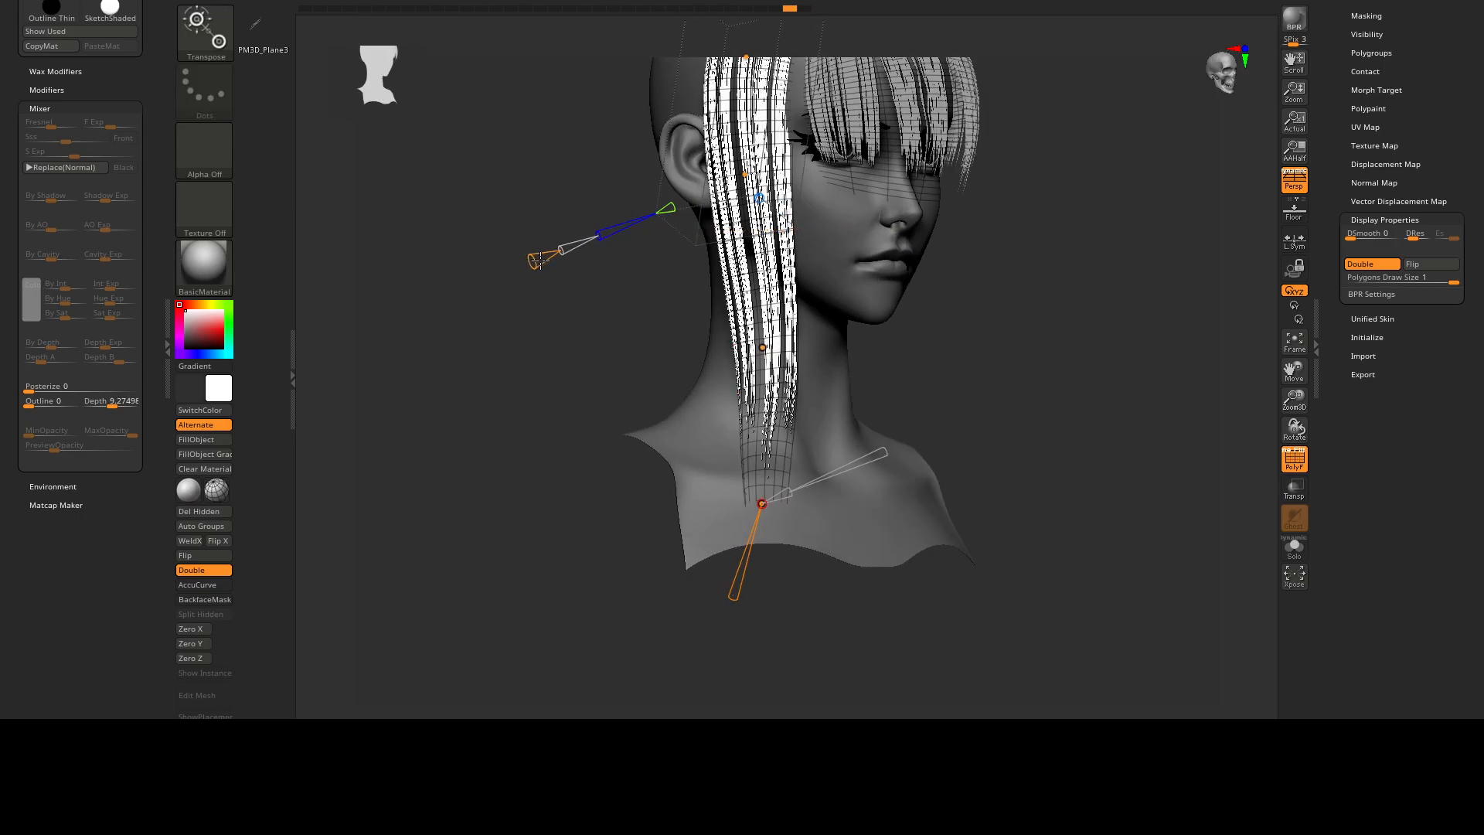
{"action": "left_click_drag", "start_coordinate": [734, 599], "coordinate": [749, 543]}
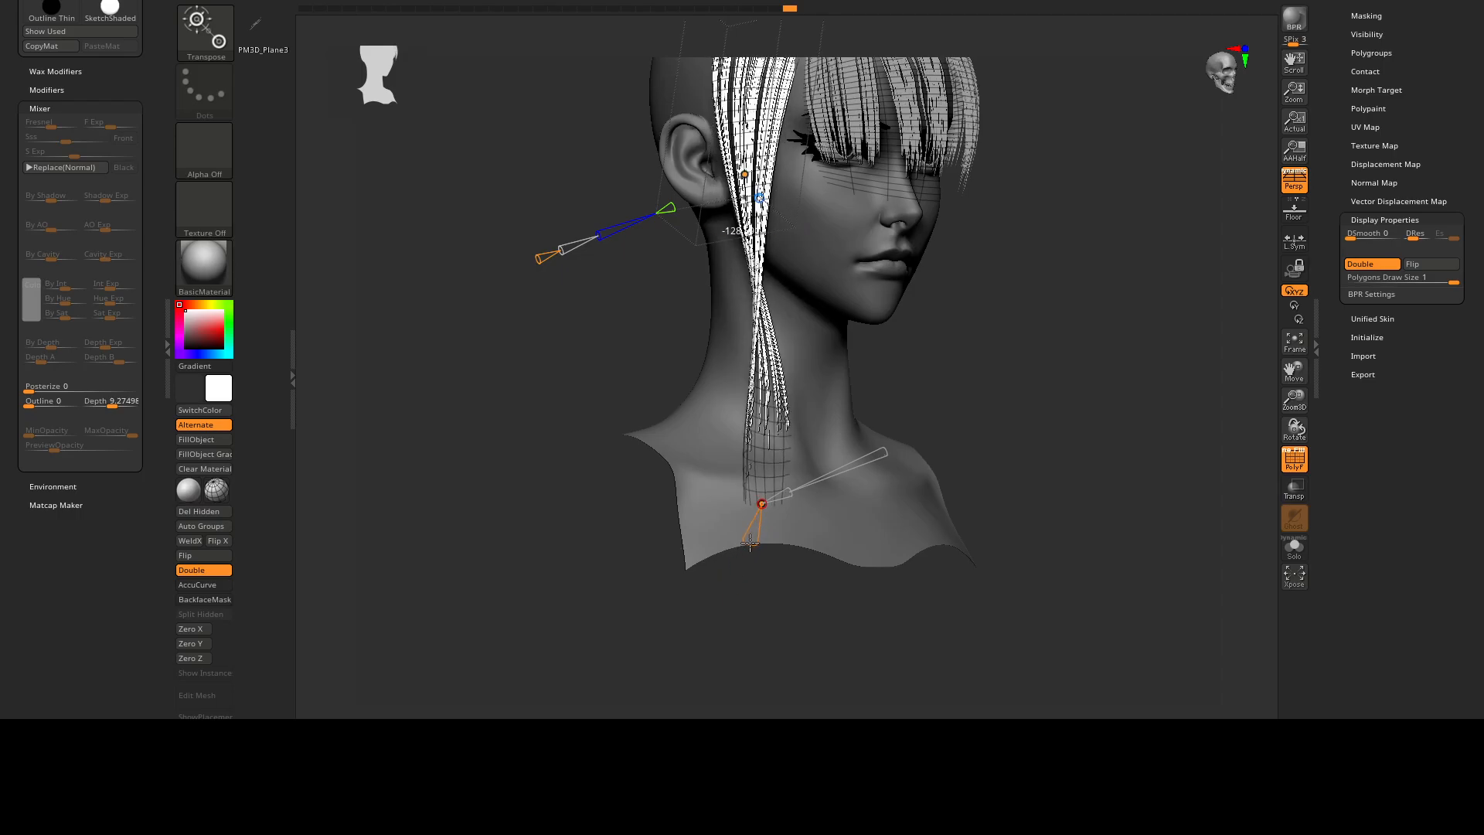
Lengthen the side lock by moving its lower control points further down past the shoulder.
{"action": "right_click_drag", "start_coordinate": [785, 158], "coordinate": [799, 365]}
{"action": "left_click_drag", "start_coordinate": [775, 358], "coordinate": [796, 427]}
{"action": "left_click_drag", "start_coordinate": [746, 166], "coordinate": [747, 166]}
{"action": "right_click_drag", "start_coordinate": [866, 158], "coordinate": [680, 280], "text": "alt"}
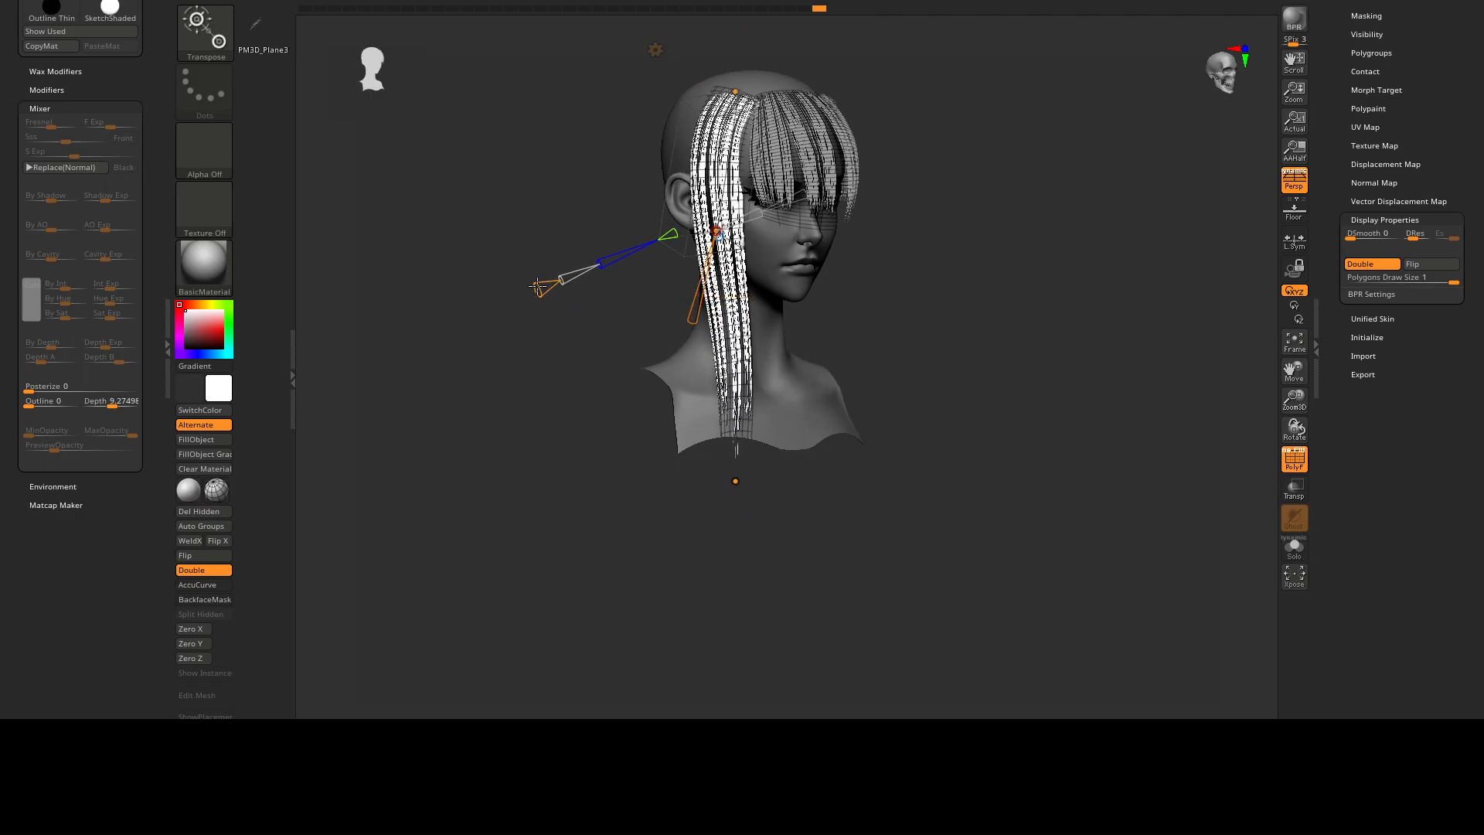
Twist the side lock at the control point above its lower end so its strands cross beside the neck.
{"action": "left_click", "coordinate": [735, 480]}
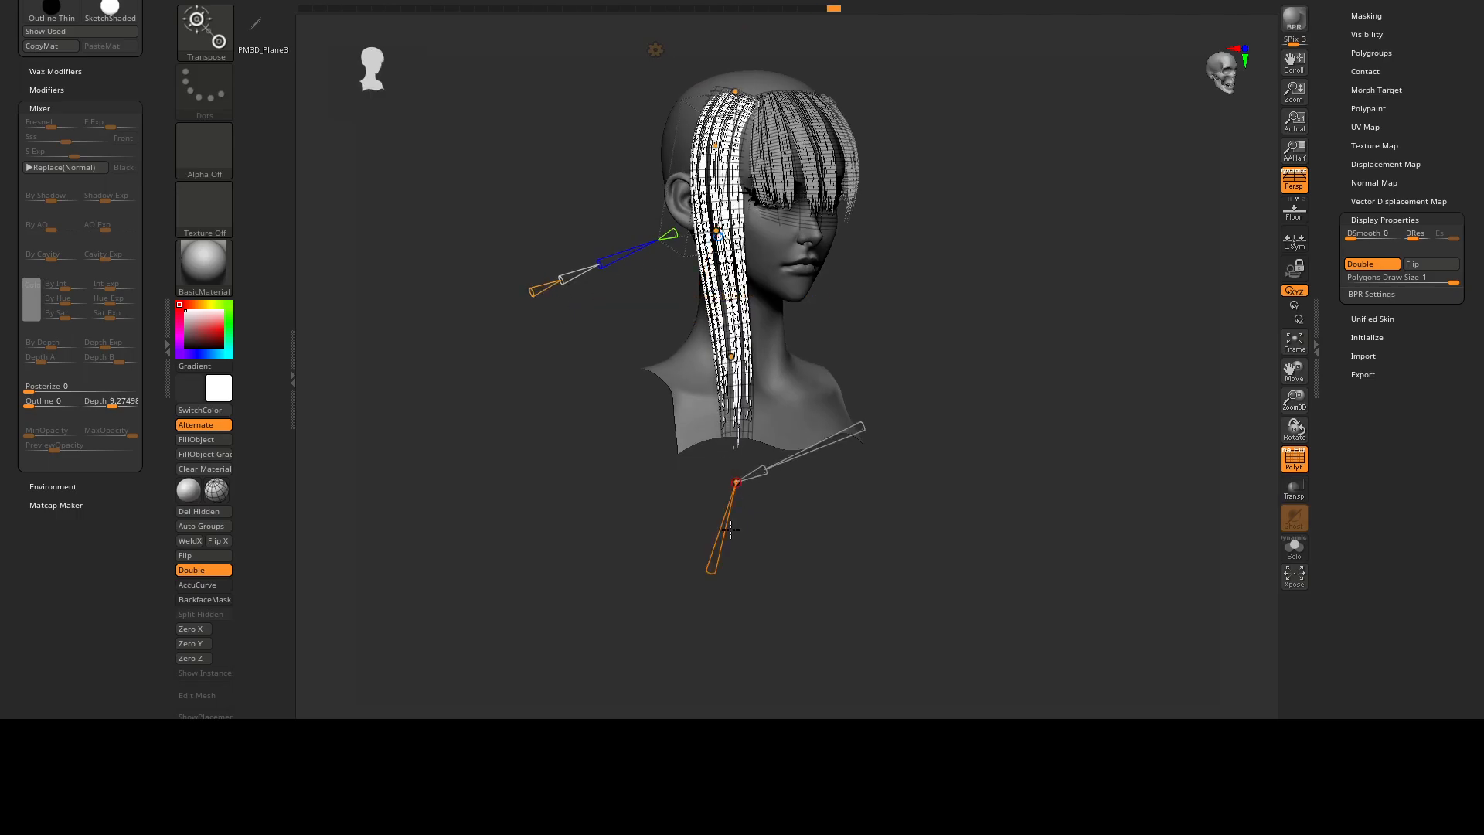
{"action": "left_click_drag", "start_coordinate": [679, 591], "coordinate": [730, 545]}
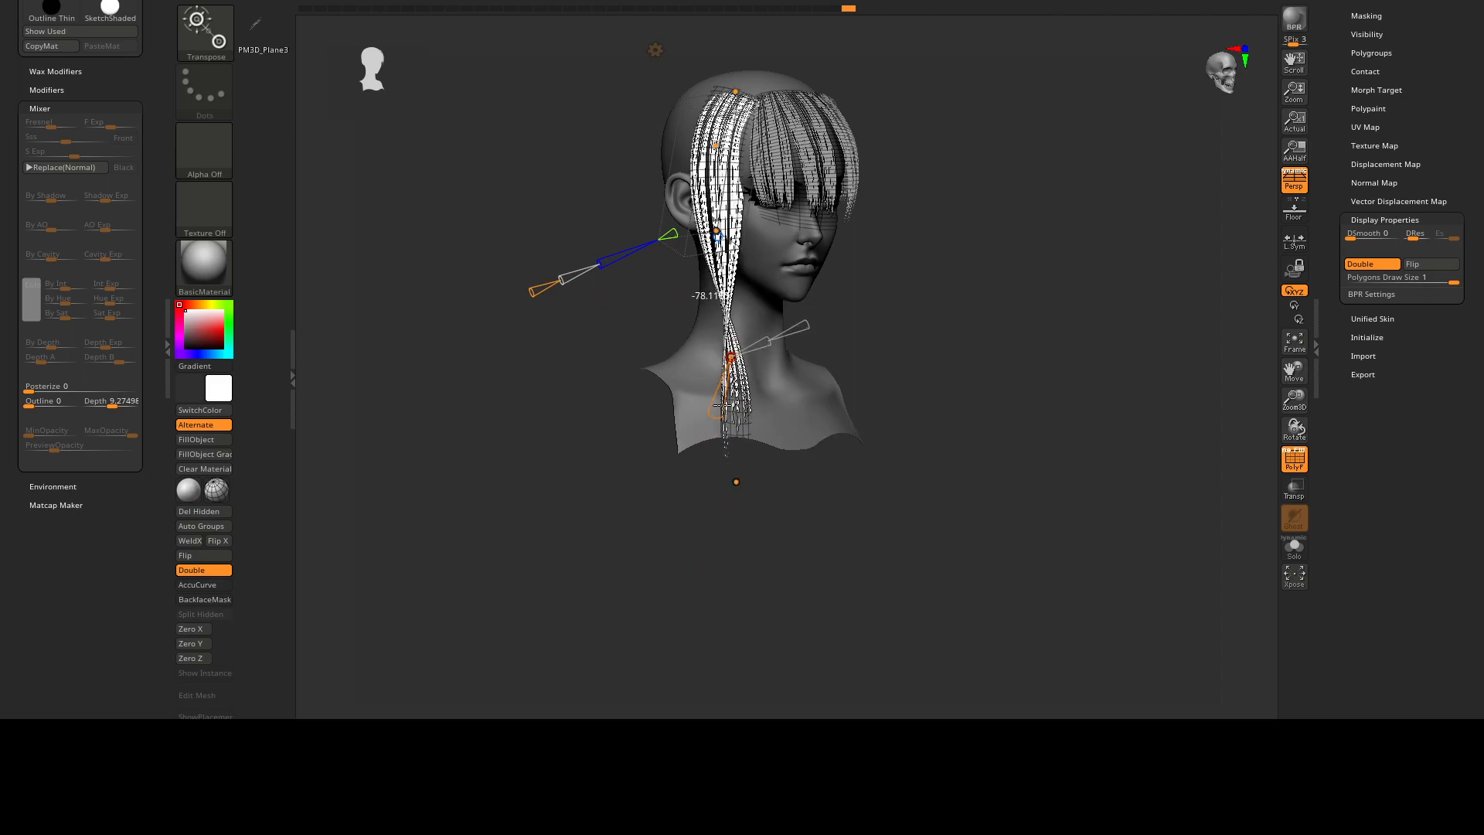
{"action": "left_click_drag", "start_coordinate": [939, 313], "coordinate": [836, 356]}
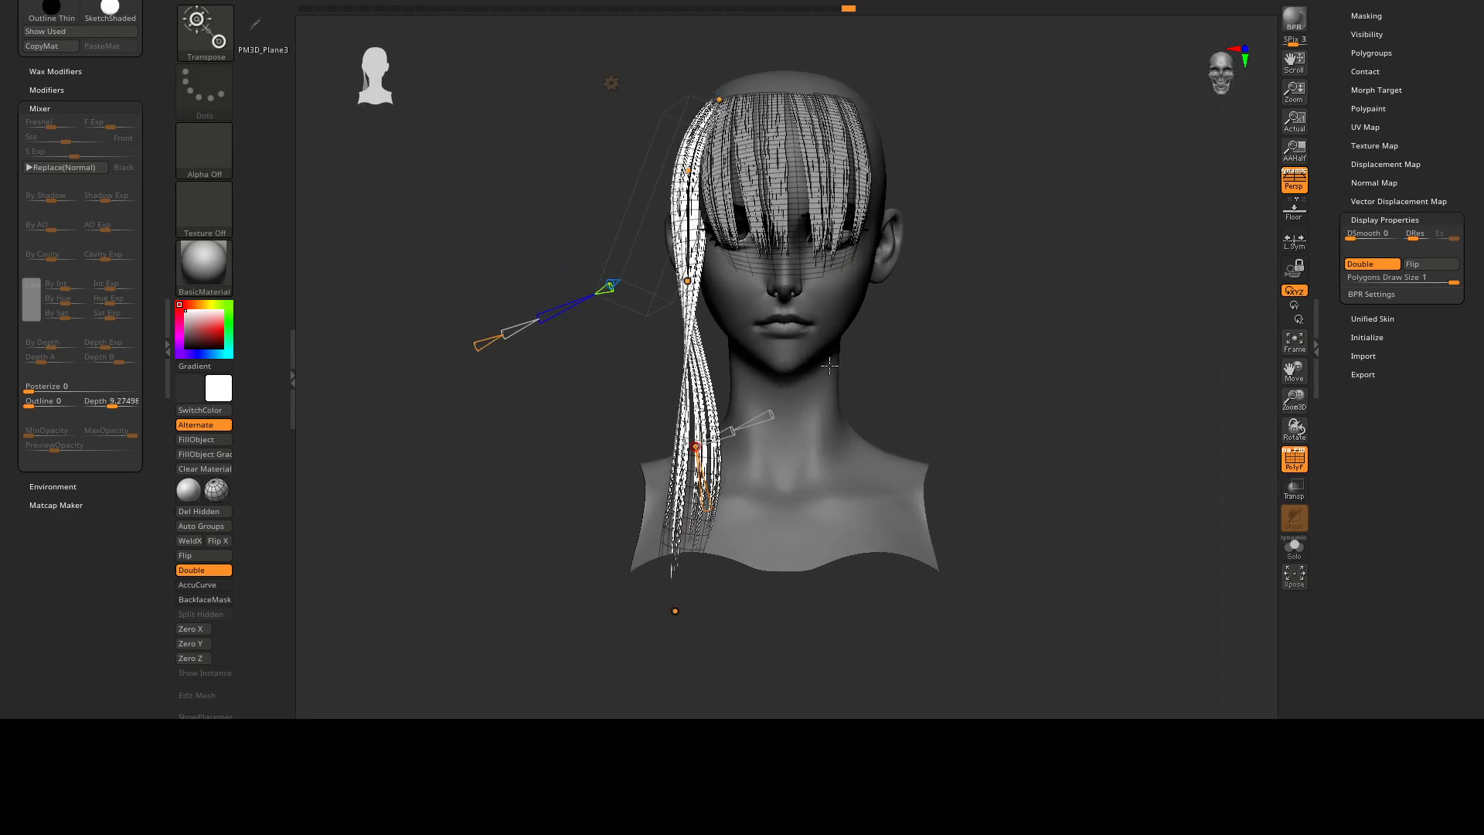
{"action": "right_click_drag", "start_coordinate": [702, 507], "coordinate": [721, 462], "text": "alt"}
Reposition the side lock's lower and upper control points to fit the twisted lock against the head.
{"action": "left_click_drag", "start_coordinate": [756, 387], "coordinate": [752, 380]}
{"action": "left_click", "coordinate": [694, 565]}
{"action": "left_click_drag", "start_coordinate": [708, 550], "coordinate": [802, 380]}
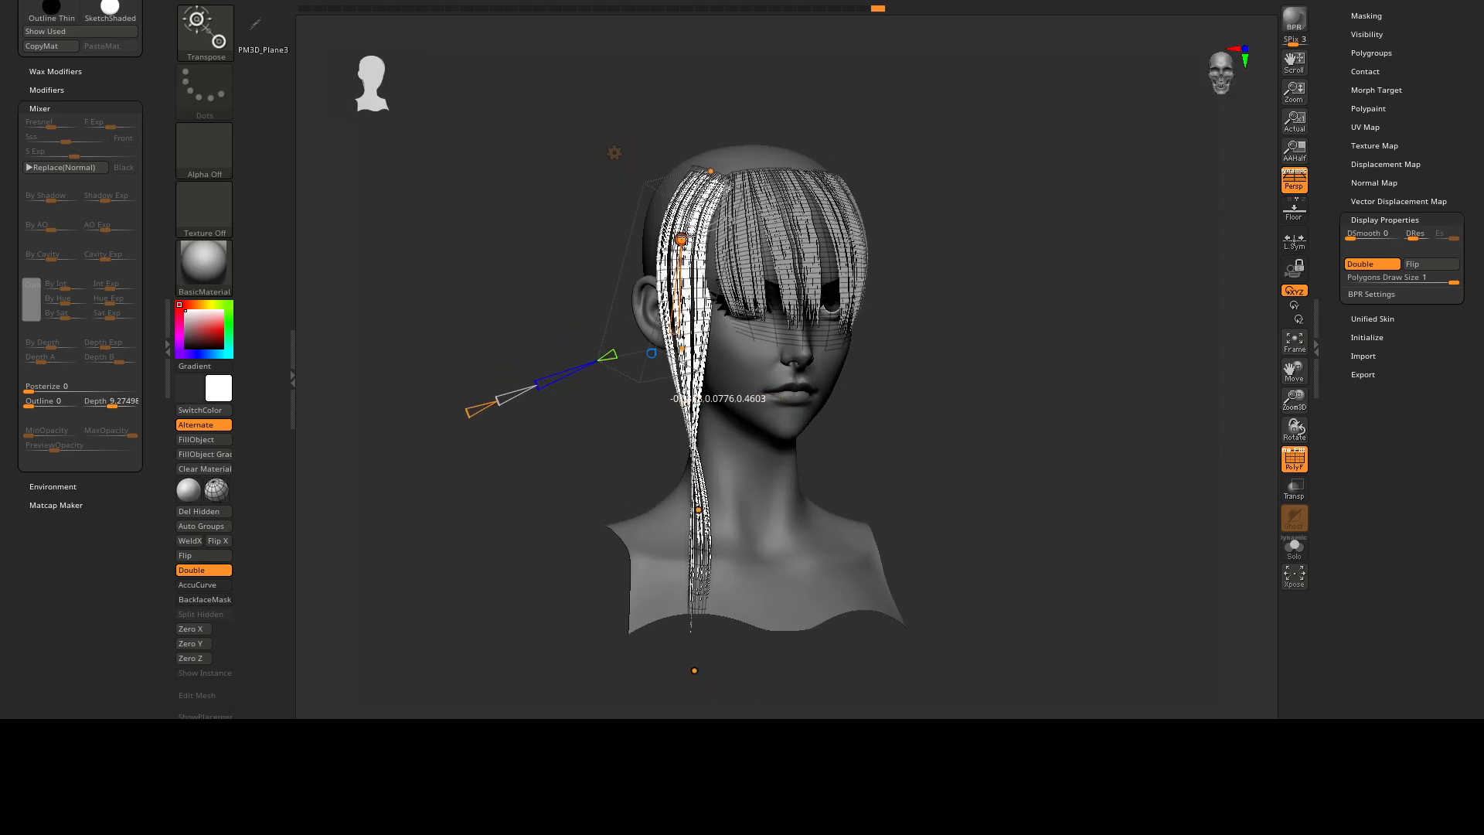
{"action": "right_click_drag", "start_coordinate": [749, 261], "coordinate": [712, 259]}
{"action": "mouse_move", "coordinate": [922, 347]}
{"action": "left_mouse_down"}
{"action": "mouse_move", "coordinate": [858, 347]}
{"action": "mouse_move", "coordinate": [911, 344]}
{"action": "left_mouse_up"}
Hide the polyframe and examine the fringe and side lock from several angles.
{"action": "left_click", "coordinate": [415, 4]}
{"action": "right_click_drag", "start_coordinate": [657, 193], "coordinate": [669, 132], "text": "ctrl"}
{"action": "mouse_move", "coordinate": [668, 132]}
{"action": "right_mouse_down"}
{"action": "mouse_move", "coordinate": [734, 123]}
{"action": "mouse_move", "coordinate": [790, 89]}
{"action": "mouse_move", "coordinate": [798, 123]}
{"action": "right_mouse_up"}
{"action": "right_click_drag", "start_coordinate": [838, 235], "coordinate": [885, 270]}
{"action": "right_click_drag", "start_coordinate": [885, 270], "coordinate": [702, 224]}
{"action": "right_click_drag", "start_coordinate": [701, 224], "coordinate": [678, 195], "text": "ctrl"}
{"action": "key", "text": "shift+f"}
{"action": "mouse_move", "coordinate": [678, 194]}
{"action": "right_mouse_down", "text": "ctrl"}
{"action": "mouse_move", "coordinate": [678, 235]}
{"action": "mouse_move", "coordinate": [851, 328]}
{"action": "mouse_move", "coordinate": [663, 247]}
{"action": "right_mouse_up", "text": "ctrl"}
{"action": "mouse_move", "coordinate": [854, 255]}
{"action": "right_mouse_down"}
{"action": "mouse_move", "coordinate": [679, 242]}
{"action": "mouse_move", "coordinate": [708, 253]}
{"action": "right_mouse_up"}
{"action": "right_click_drag", "start_coordinate": [707, 253], "coordinate": [745, 255], "text": "shift"}
{"action": "left_click_drag", "start_coordinate": [745, 255], "coordinate": [835, 277]}
Undo the last change and make the fringe the active hair piece.
{"action": "key", "text": "ctrl+z"}
{"action": "mouse_move", "coordinate": [835, 277]}
{"action": "right_mouse_down", "text": "ctrl"}
{"action": "mouse_move", "coordinate": [887, 245]}
{"action": "mouse_move", "coordinate": [808, 286]}
{"action": "mouse_move", "coordinate": [681, 238]}
{"action": "right_mouse_up", "text": "ctrl"}
{"action": "mouse_move", "coordinate": [938, 252]}
{"action": "right_mouse_down"}
{"action": "mouse_move", "coordinate": [889, 232]}
{"action": "mouse_move", "coordinate": [917, 232]}
{"action": "right_mouse_up"}
{"action": "left_click", "coordinate": [695, 221], "text": "alt"}
{"action": "mouse_move", "coordinate": [680, 221]}
{"action": "right_mouse_down", "text": "shift"}
{"action": "mouse_move", "coordinate": [809, 288]}
{"action": "mouse_move", "coordinate": [726, 255]}
{"action": "right_mouse_up", "text": "shift"}
{"action": "right_click_drag", "start_coordinate": [726, 255], "coordinate": [676, 240]}
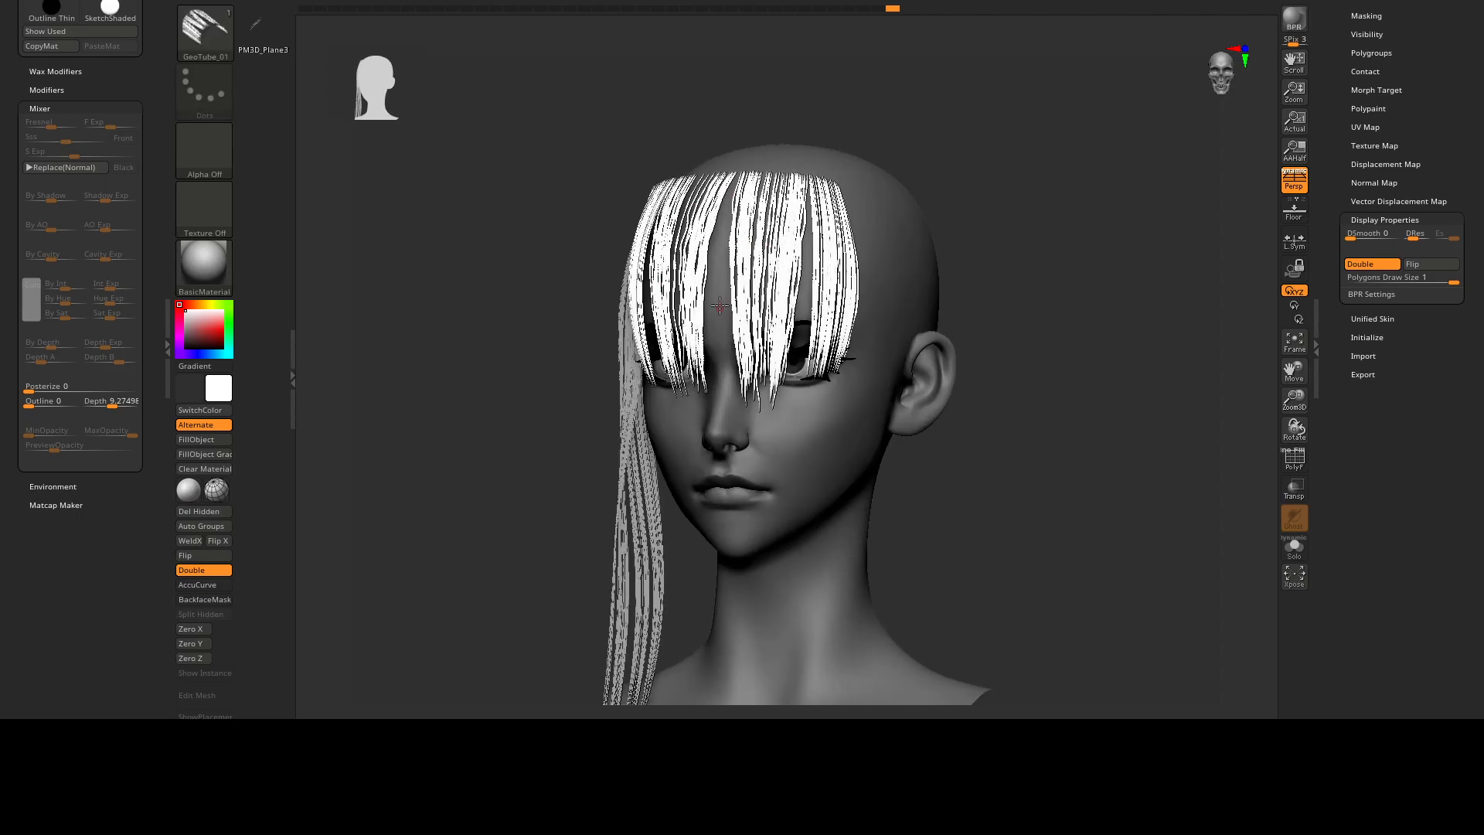
{"action": "right_click_drag", "start_coordinate": [719, 312], "coordinate": [745, 329], "text": "ctrl"}
{"action": "right_click_drag", "start_coordinate": [746, 328], "coordinate": [788, 325], "text": "shift"}
Open the Subtool list and duplicate the hair subtool.
{"action": "left_click_drag", "start_coordinate": [1336, 25], "coordinate": [1345, 130]}
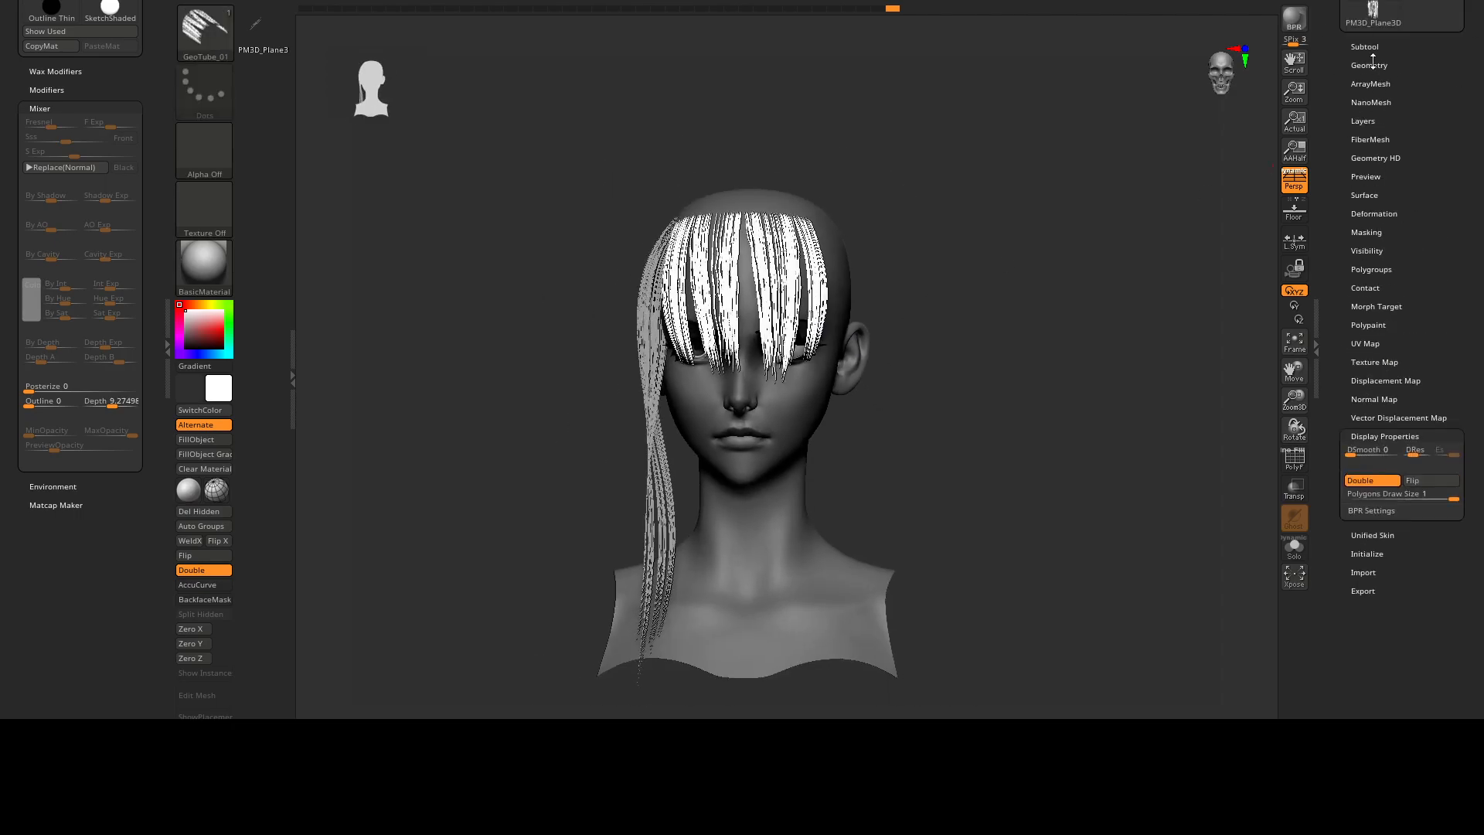
{"action": "left_click", "coordinate": [1366, 47]}
{"action": "right_click_drag", "start_coordinate": [944, 265], "coordinate": [965, 265]}
{"action": "key", "text": "ctrl+shift+d"}
{"action": "right_click_drag", "start_coordinate": [753, 282], "coordinate": [819, 220], "text": "alt"}
{"action": "right_click_drag", "start_coordinate": [889, 260], "coordinate": [744, 247], "text": "shift"}
{"action": "right_click_drag", "start_coordinate": [807, 285], "coordinate": [694, 208]}
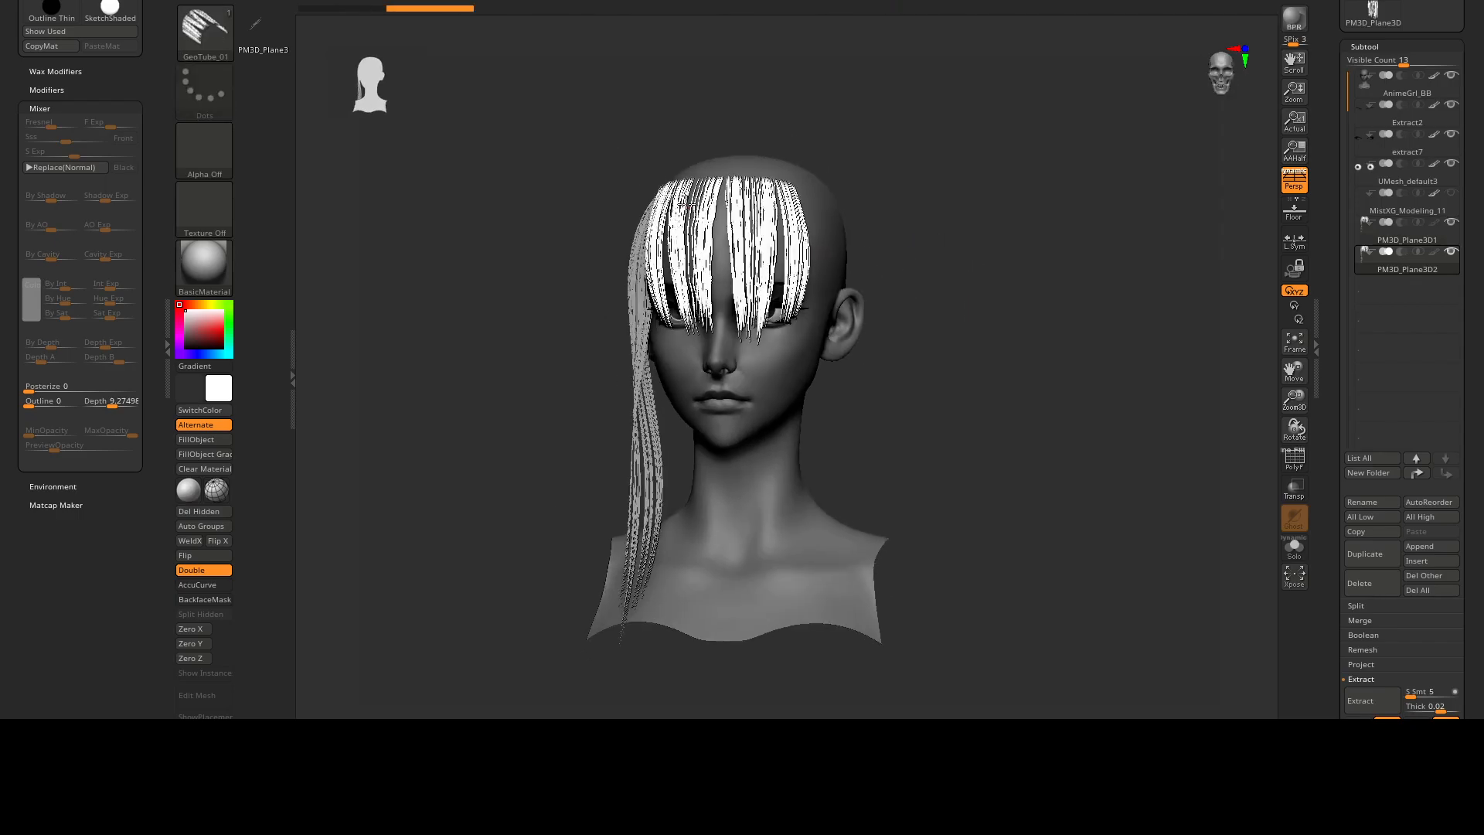
{"action": "right_click_drag", "start_coordinate": [854, 265], "coordinate": [860, 262]}
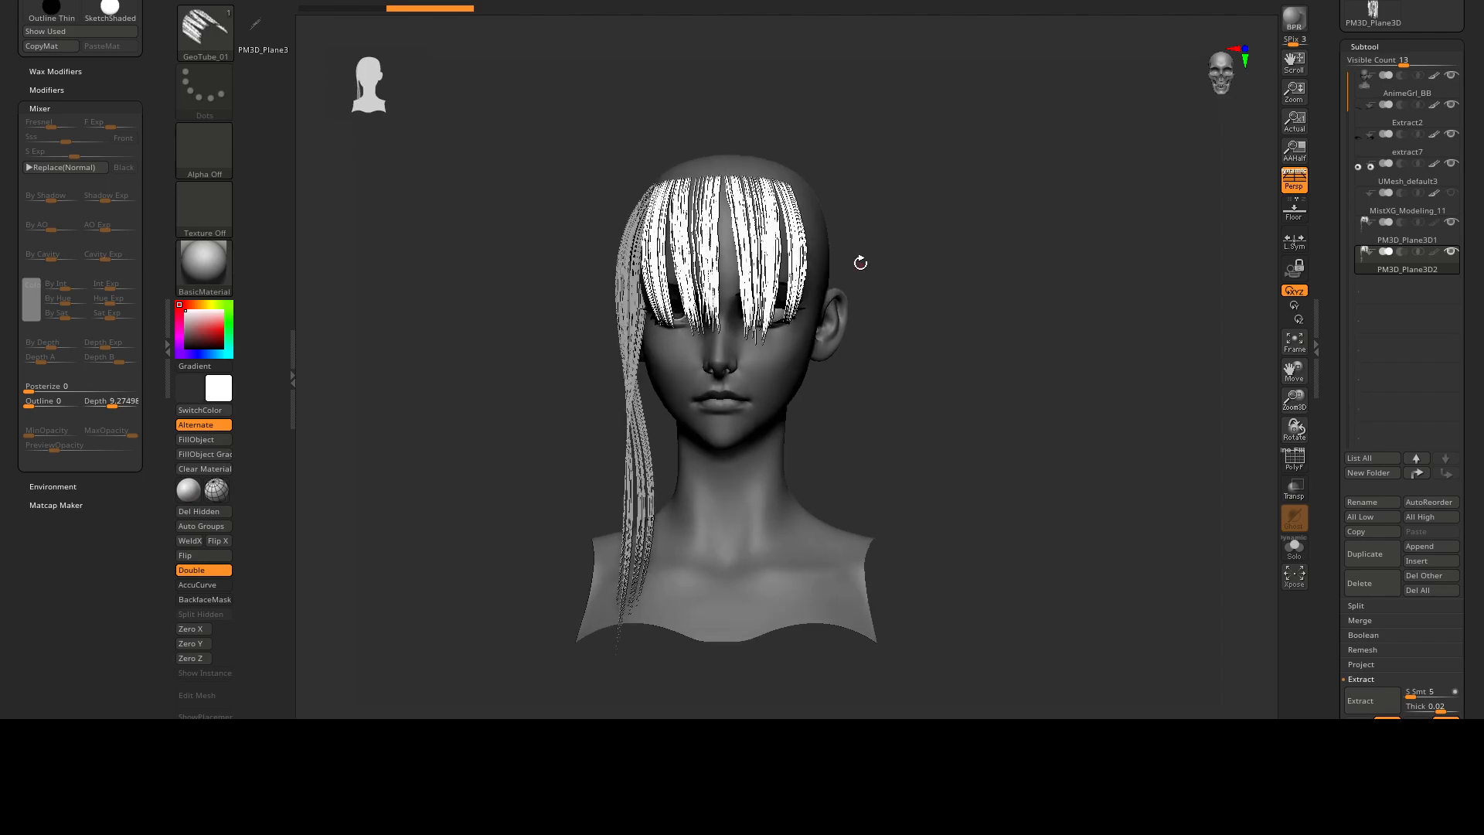
Apply Unweld Groups Border to the active hair subtool and turn the polyframe on.
{"action": "key", "text": "space"}
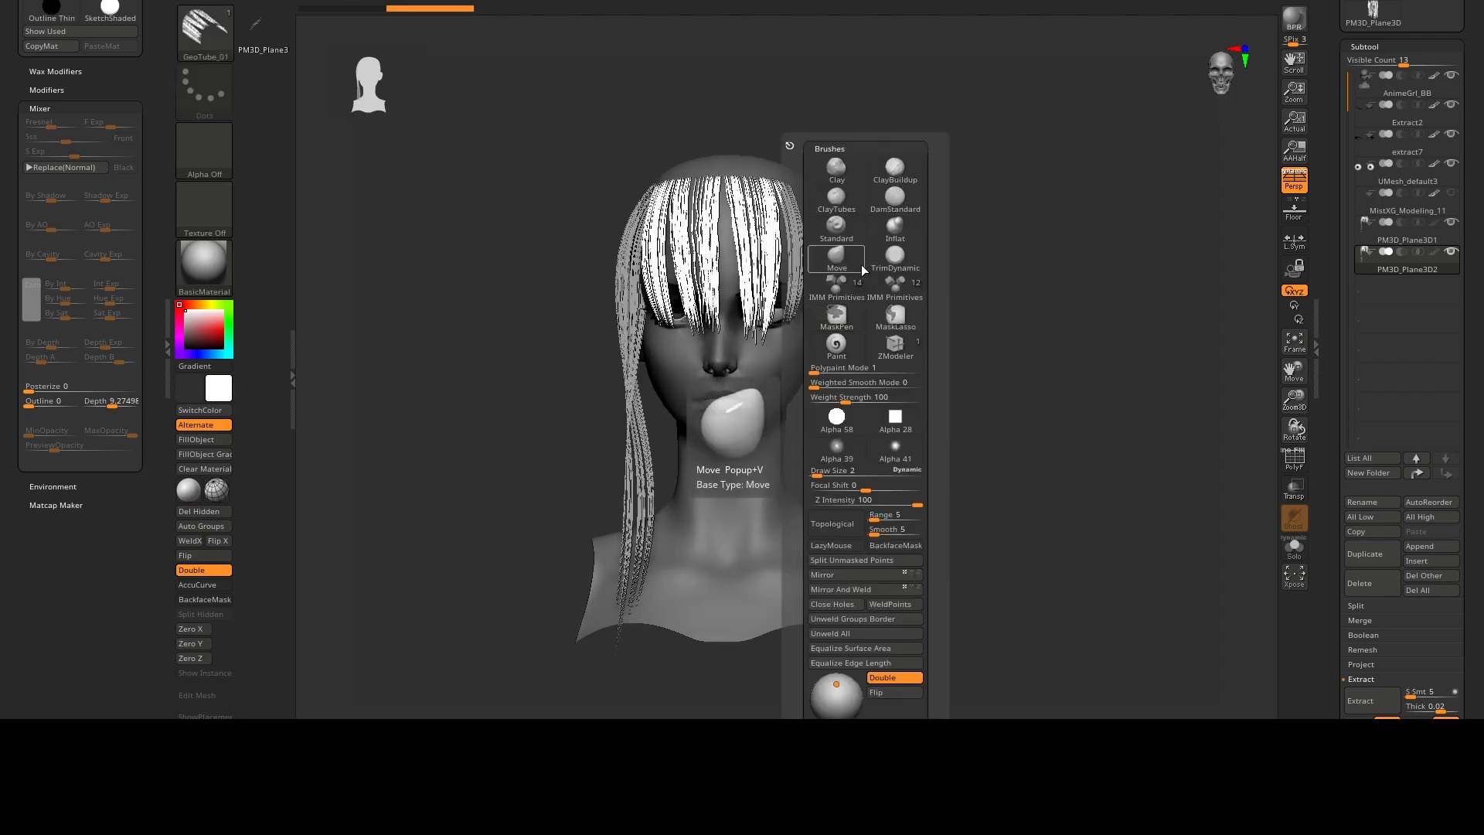
{"action": "left_click", "coordinate": [870, 620]}
{"action": "right_click_drag", "start_coordinate": [742, 289], "coordinate": [800, 284]}
{"action": "key", "text": "shift+f"}
Switch the hair subtool's texture off to examine its polygroup strips, and switch it on again.
{"action": "mouse_move", "coordinate": [790, 232]}
{"action": "right_mouse_down", "text": "ctrl"}
{"action": "mouse_move", "coordinate": [794, 285]}
{"action": "mouse_move", "coordinate": [824, 292]}
{"action": "right_mouse_up", "text": "ctrl"}
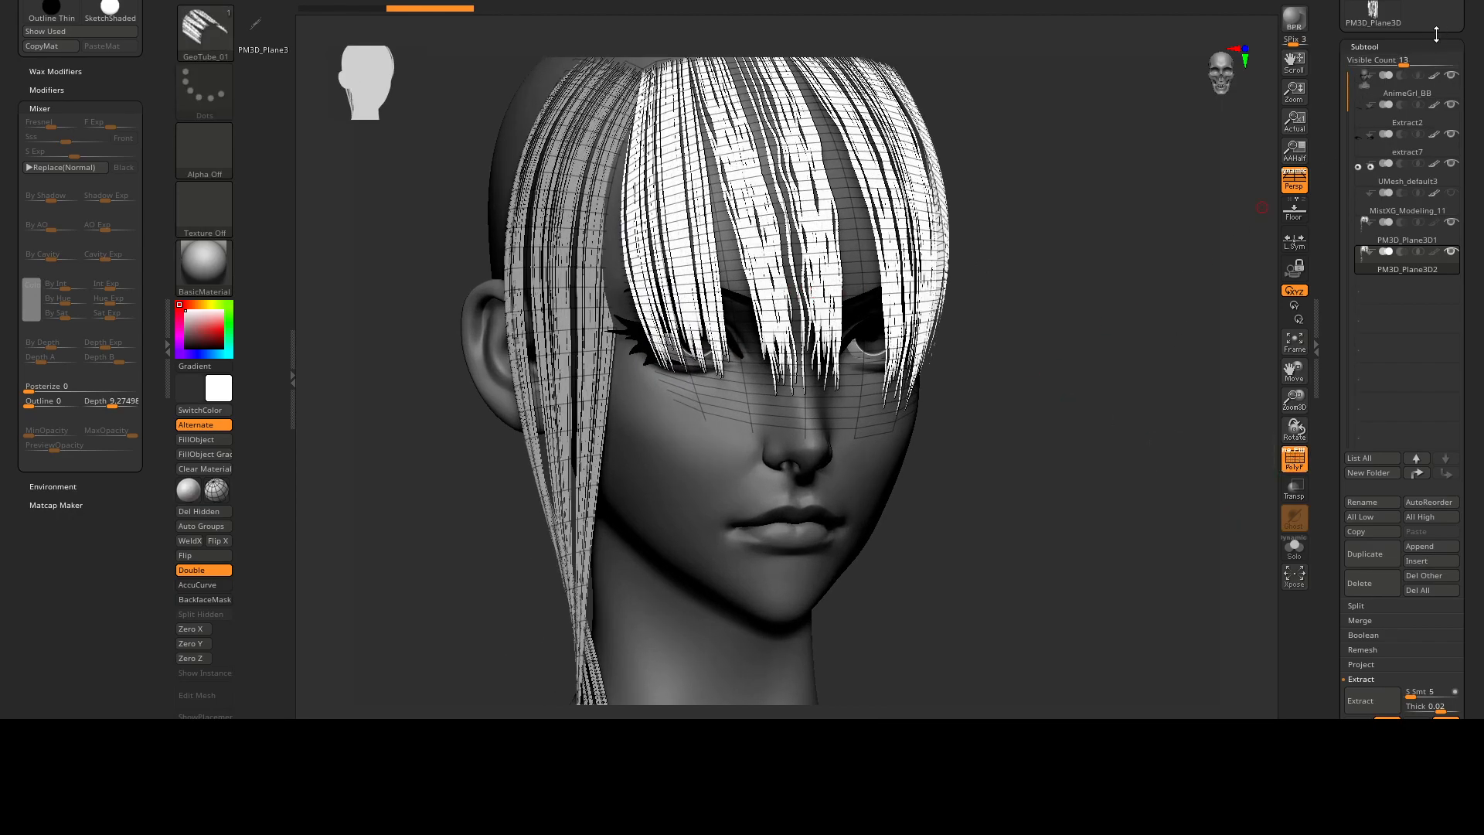
{"action": "scroll", "coordinate": [1374, 93], "scroll_direction": "down", "scroll_amount": 6}
{"action": "scroll", "coordinate": [1341, 453], "scroll_direction": "down", "scroll_amount": 1}
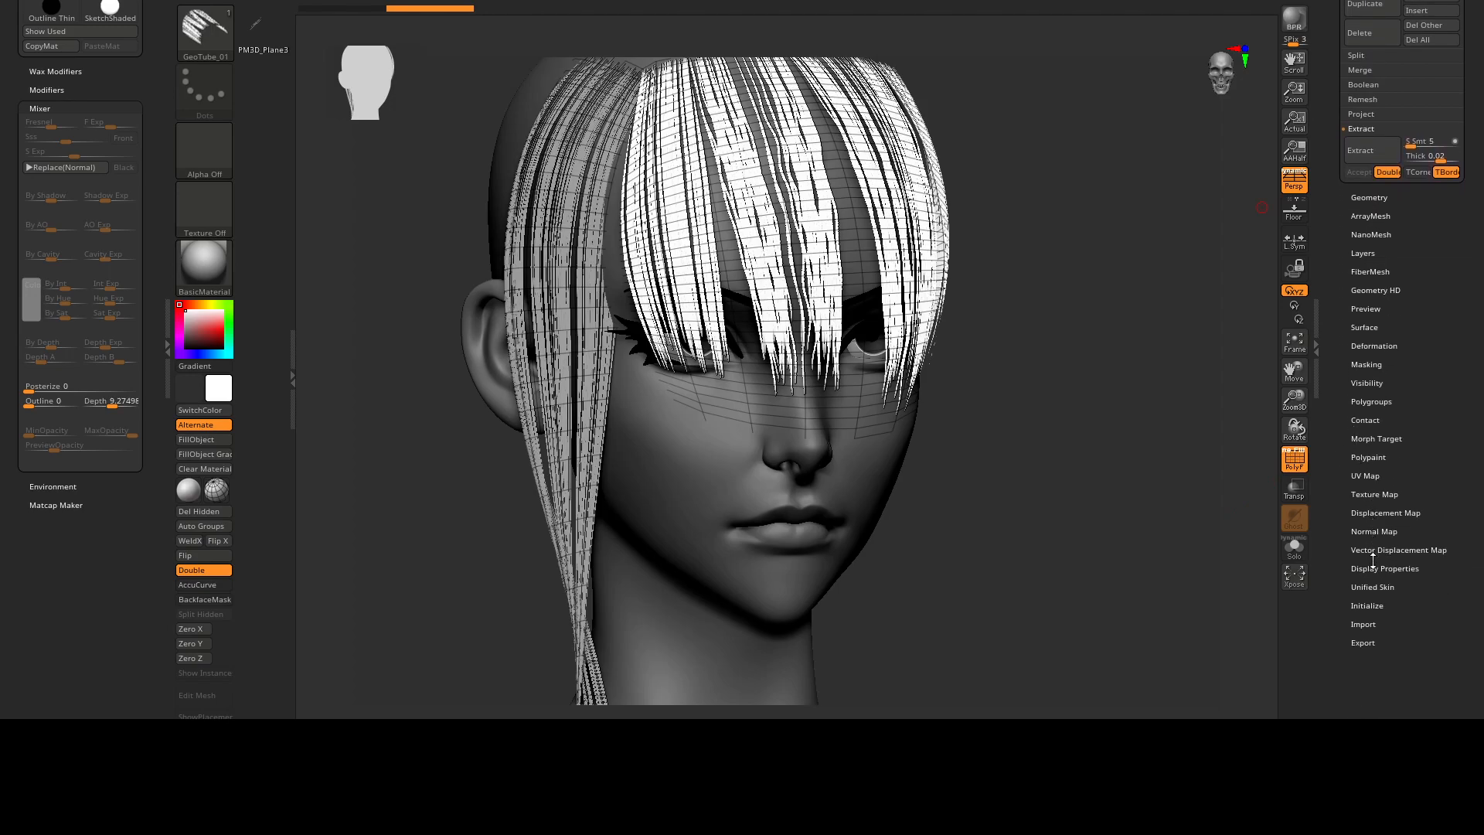
{"action": "left_click", "coordinate": [1374, 495]}
{"action": "left_click", "coordinate": [1439, 137]}
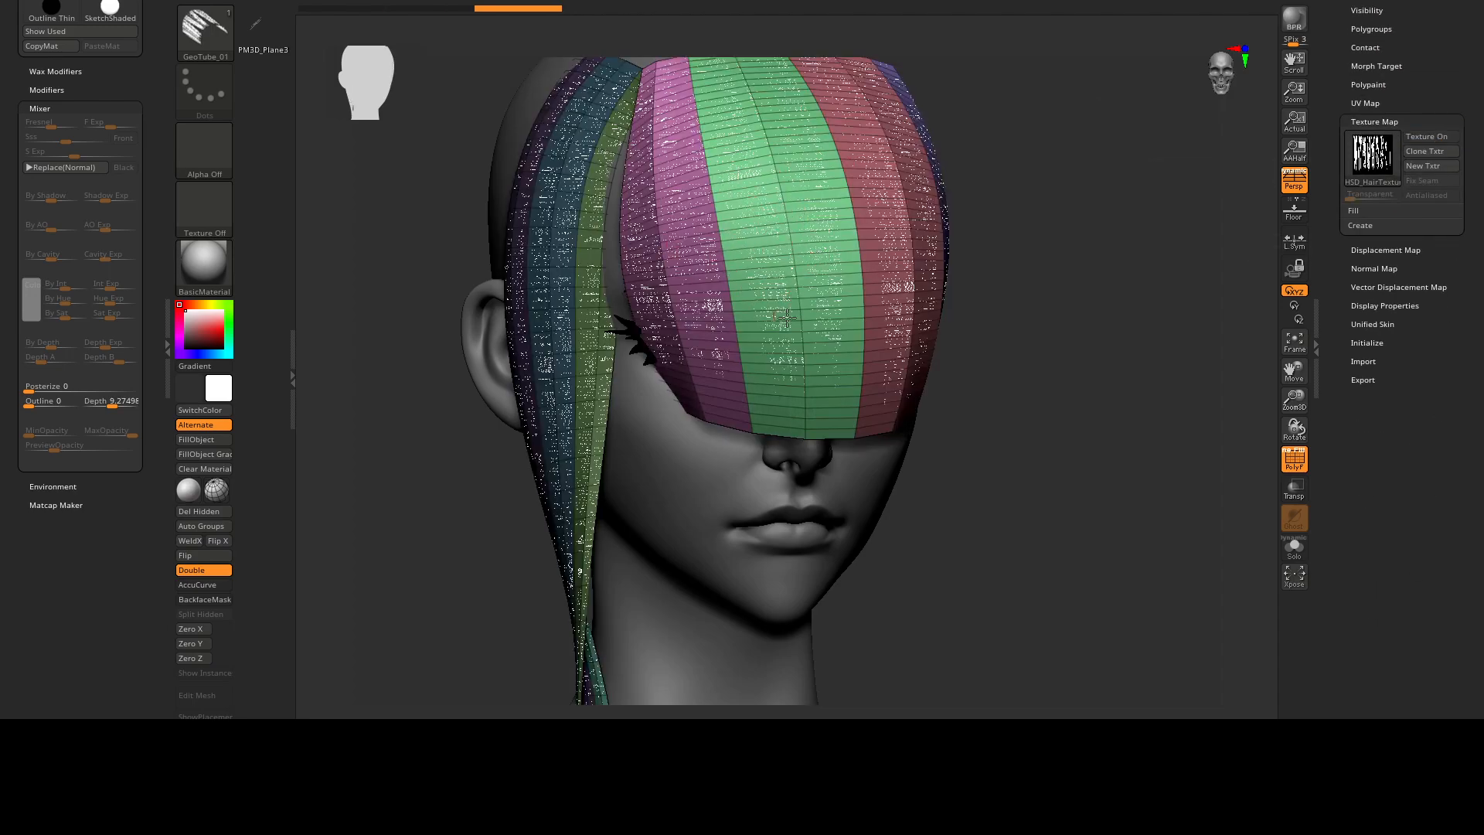
{"action": "left_click_drag", "start_coordinate": [1206, 203], "coordinate": [1273, 191]}
{"action": "left_click", "coordinate": [1406, 138]}
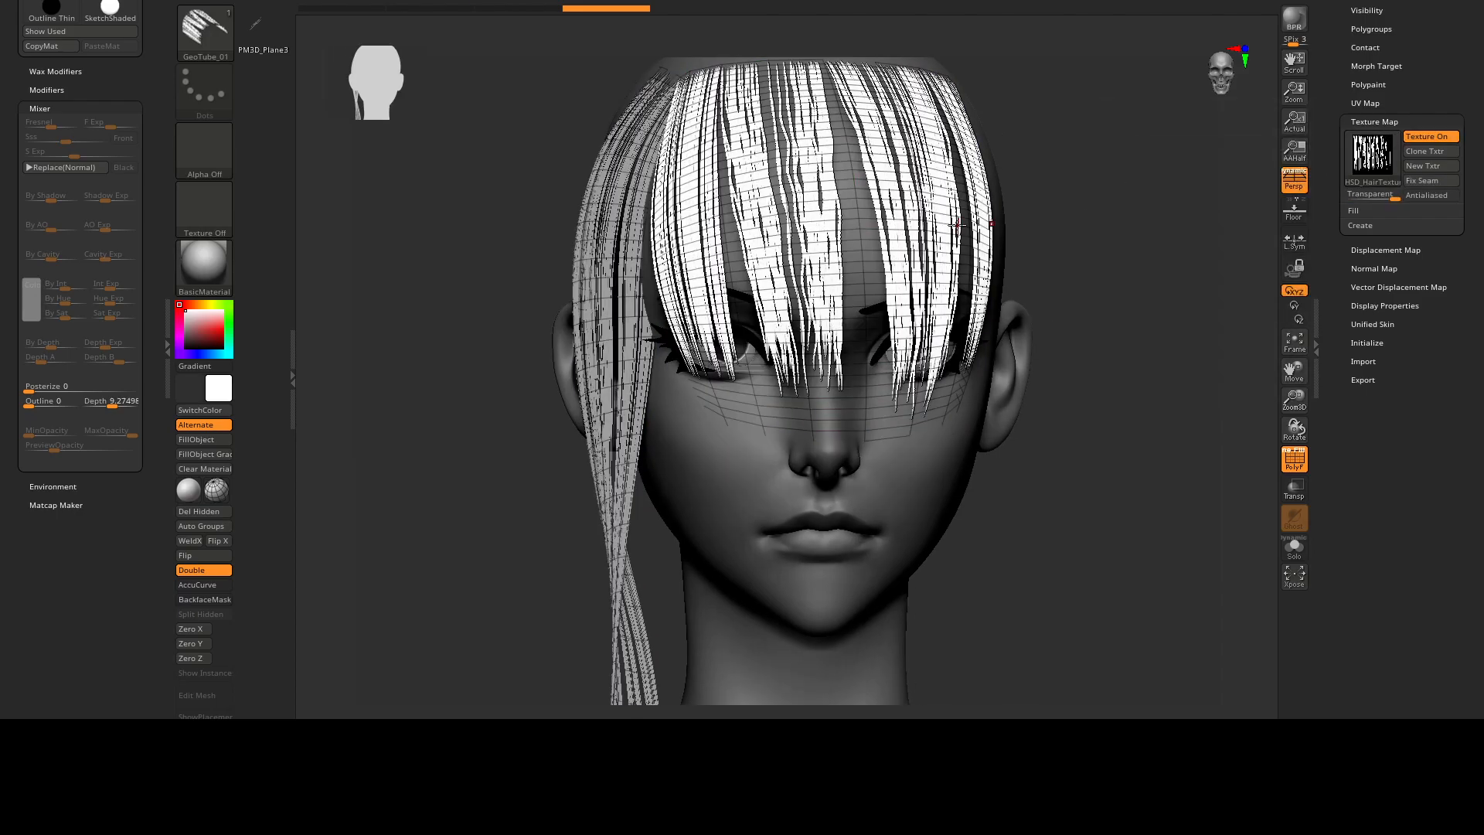
{"action": "left_click_drag", "start_coordinate": [1121, 205], "coordinate": [937, 245]}
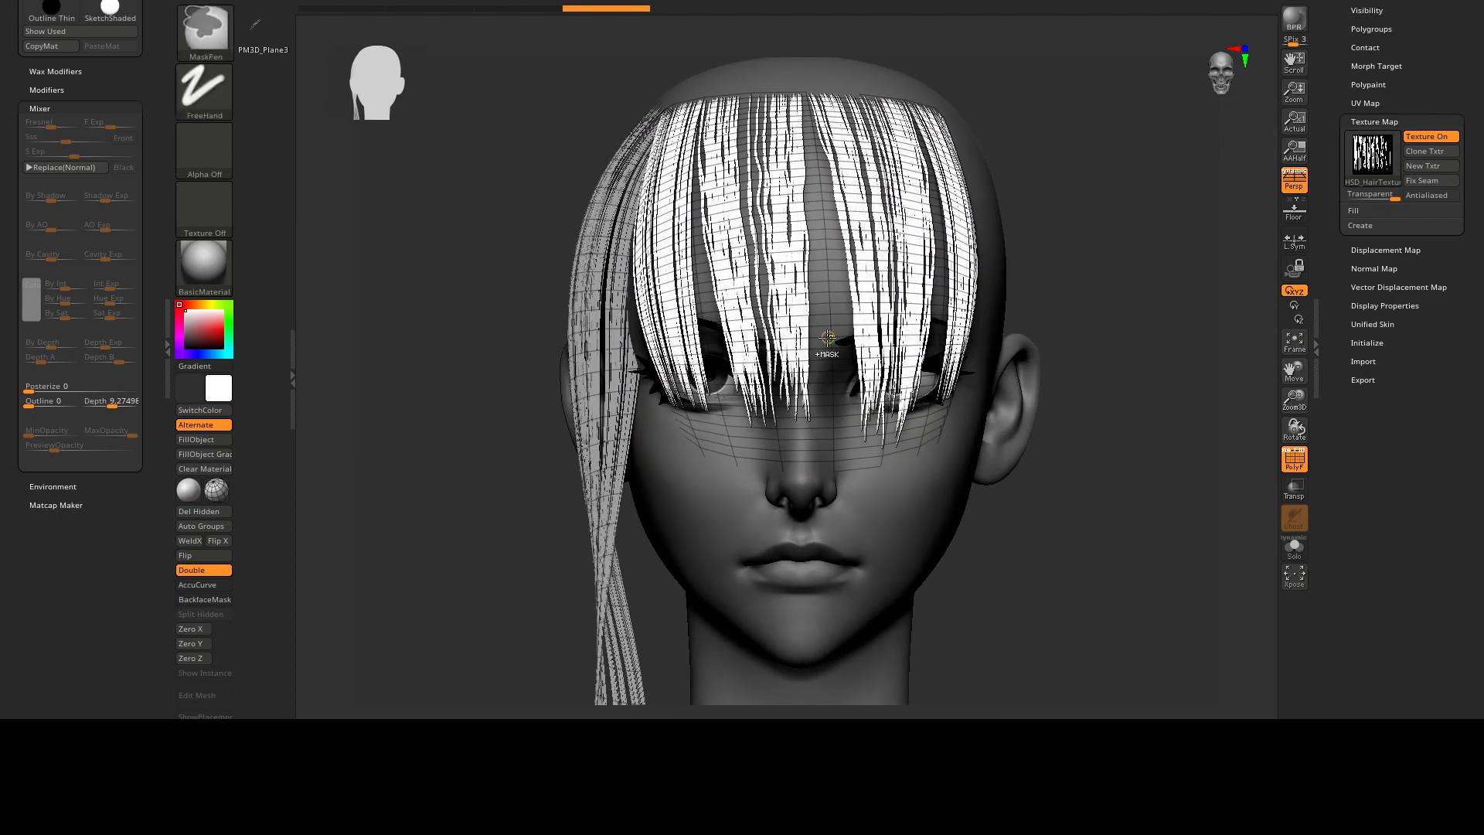
Apply Unweld Groups Border to the hair subtool through its Modify Topology settings.
{"action": "key", "text": "space"}
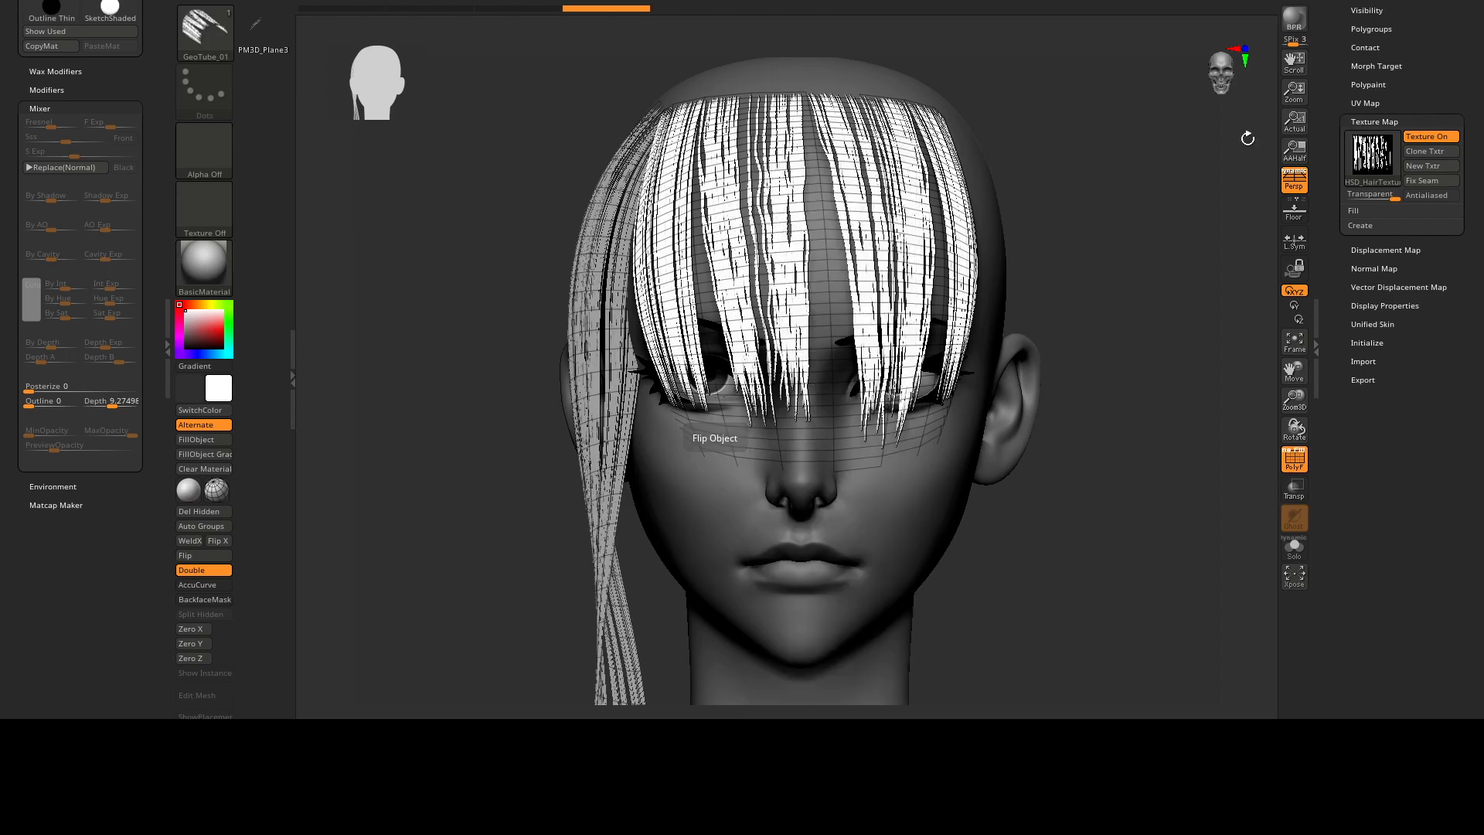
{"action": "scroll", "coordinate": [1336, 120], "scroll_direction": "up", "scroll_amount": 5}
{"action": "left_click", "coordinate": [1367, 85]}
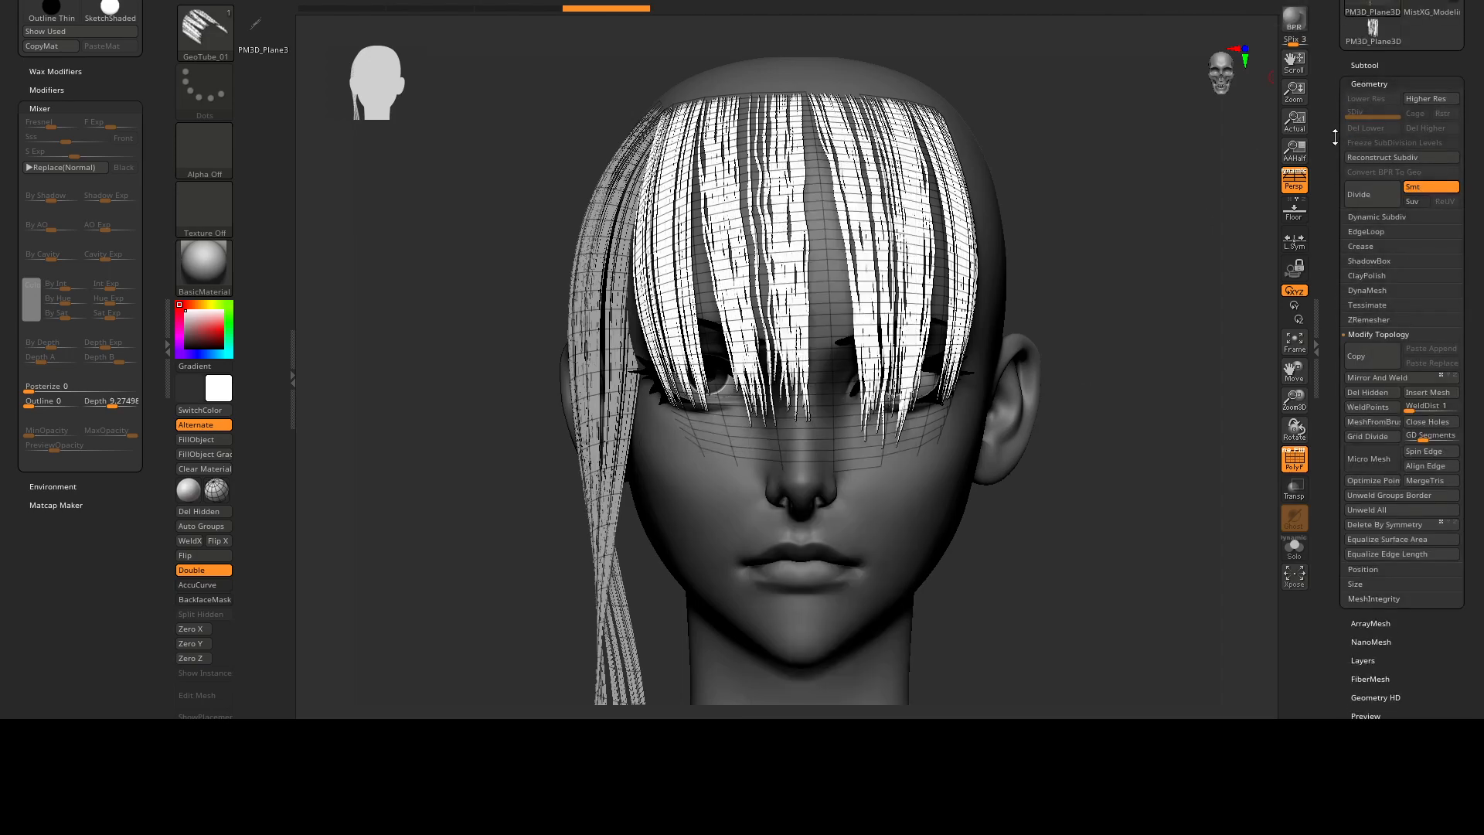
{"action": "scroll", "coordinate": [1391, 232], "scroll_direction": "down", "scroll_amount": 1}
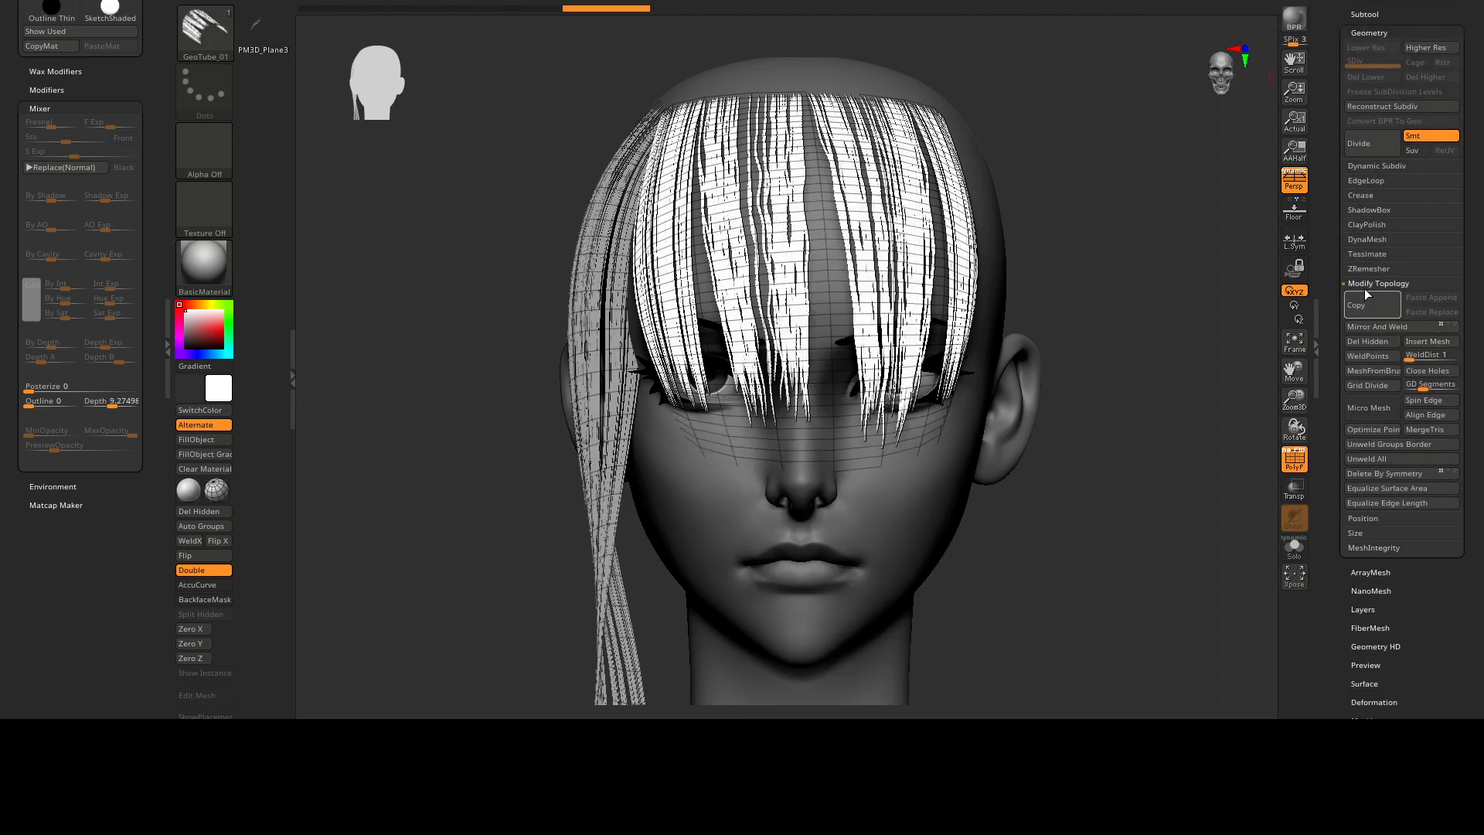
{"action": "left_click", "coordinate": [1402, 444]}
Choose the Move Topological brush and shift the fringe's middle strands across the forehead.
{"action": "mouse_move", "coordinate": [738, 226]}
{"action": "right_mouse_down"}
{"action": "mouse_move", "coordinate": [877, 209]}
{"action": "mouse_move", "coordinate": [929, 185]}
{"action": "right_mouse_up"}
{"action": "right_click_drag", "start_coordinate": [930, 186], "coordinate": [935, 179], "text": "ctrl"}
{"action": "key", "text": "b"}
{"action": "key", "text": "m"}
{"action": "key", "text": "t"}
{"action": "mouse_move", "coordinate": [657, 343]}
{"action": "right_mouse_down"}
{"action": "mouse_move", "coordinate": [761, 255]}
{"action": "mouse_move", "coordinate": [833, 226]}
{"action": "mouse_move", "coordinate": [850, 297]}
{"action": "right_mouse_up"}
{"action": "mouse_move", "coordinate": [803, 167]}
{"action": "right_mouse_down"}
{"action": "mouse_move", "coordinate": [819, 193]}
{"action": "mouse_move", "coordinate": [807, 198]}
{"action": "mouse_move", "coordinate": [978, 166]}
{"action": "mouse_move", "coordinate": [889, 261]}
{"action": "mouse_move", "coordinate": [819, 240]}
{"action": "right_mouse_up"}
{"action": "left_click_drag", "start_coordinate": [815, 241], "coordinate": [834, 328]}
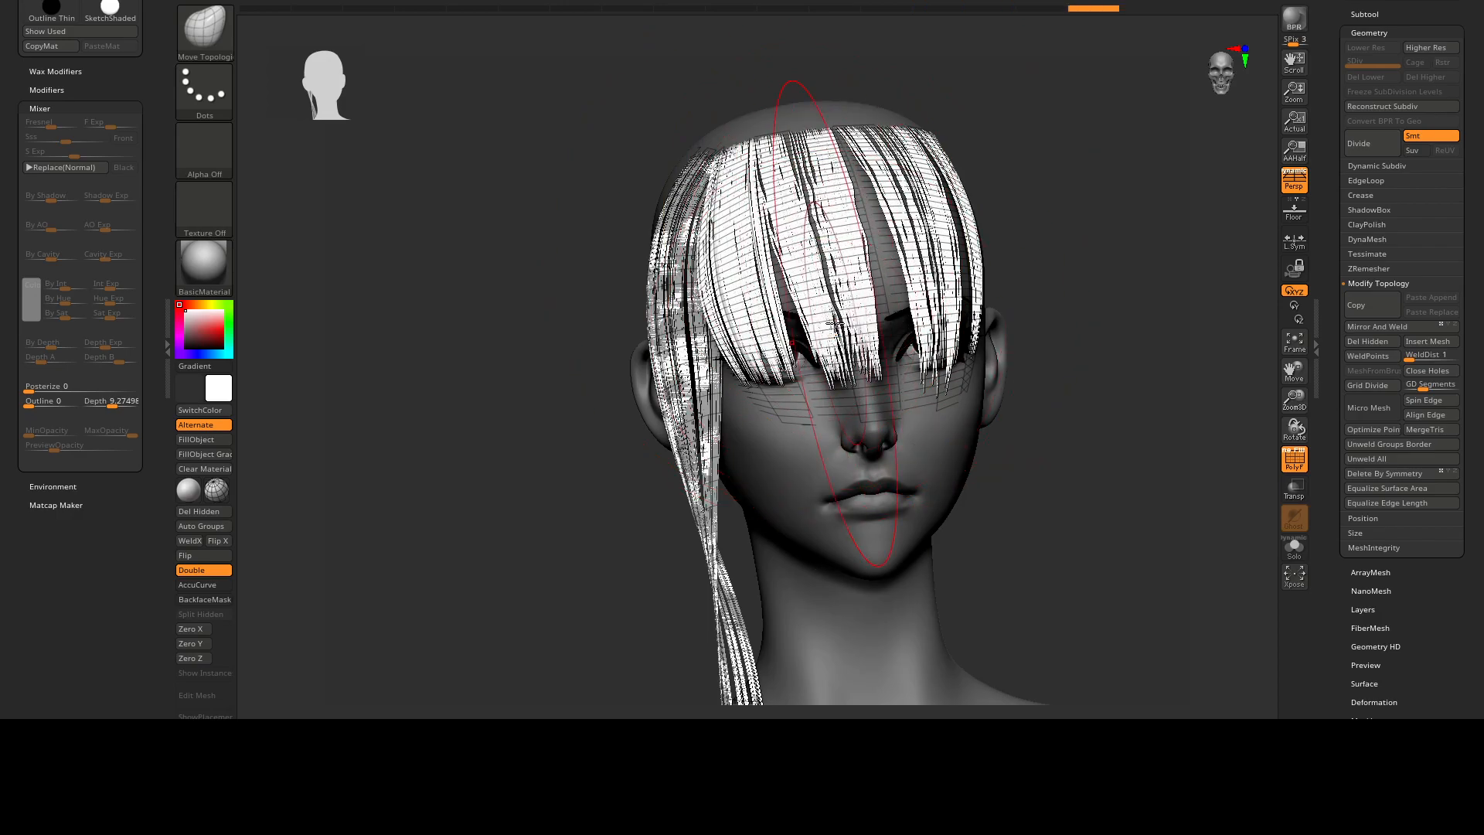
Pull the fringe's front and outer strands into the gaps so they overlap more fully around the forehead.
{"action": "mouse_move", "coordinate": [799, 234]}
{"action": "right_mouse_down"}
{"action": "mouse_move", "coordinate": [852, 222]}
{"action": "mouse_move", "coordinate": [852, 288]}
{"action": "right_mouse_up"}
{"action": "mouse_move", "coordinate": [842, 300]}
{"action": "left_mouse_down"}
{"action": "mouse_move", "coordinate": [852, 287]}
{"action": "mouse_move", "coordinate": [846, 401]}
{"action": "left_mouse_up"}
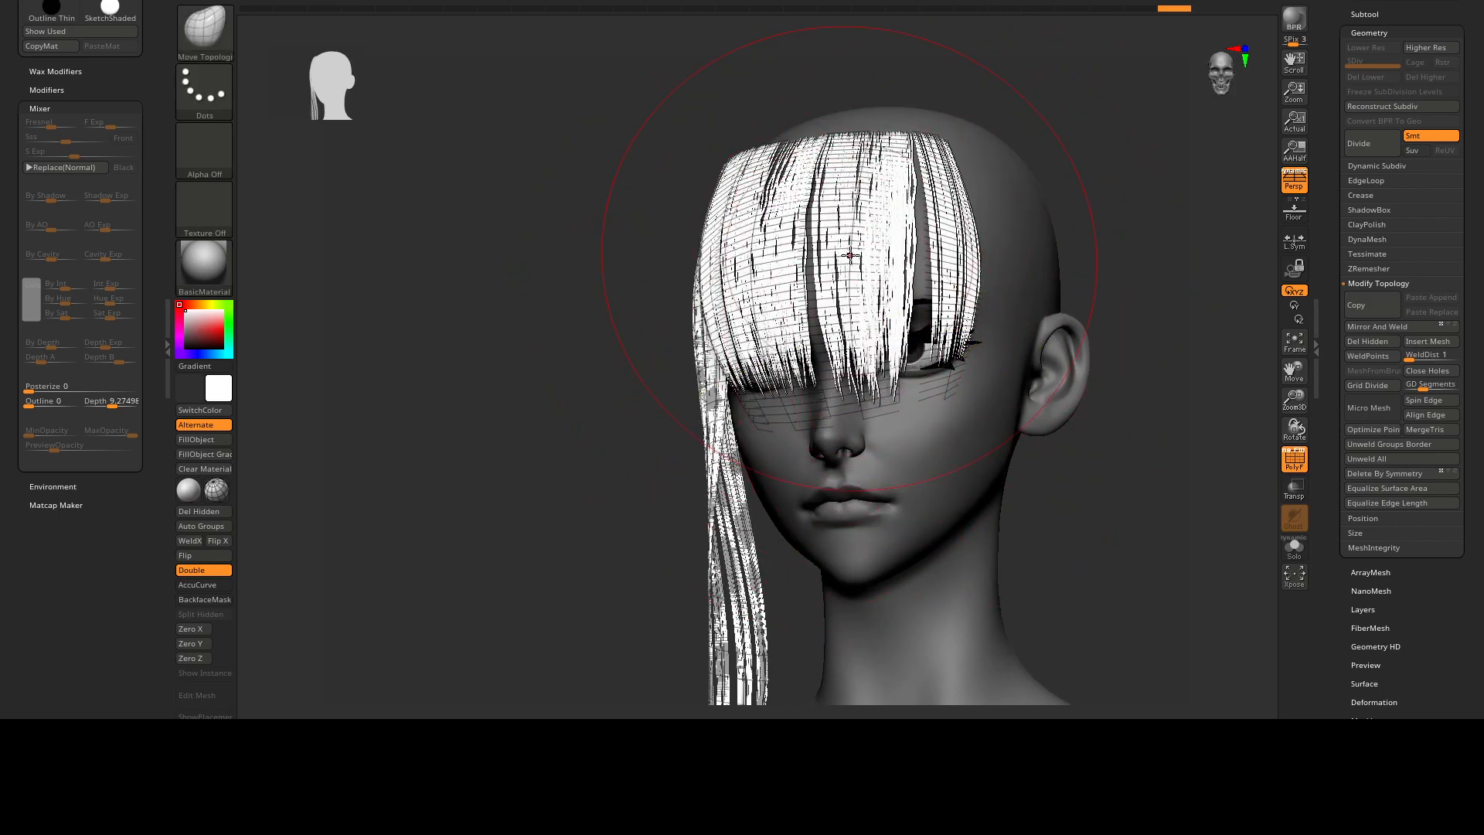
{"action": "left_click_drag", "start_coordinate": [941, 222], "coordinate": [887, 291]}
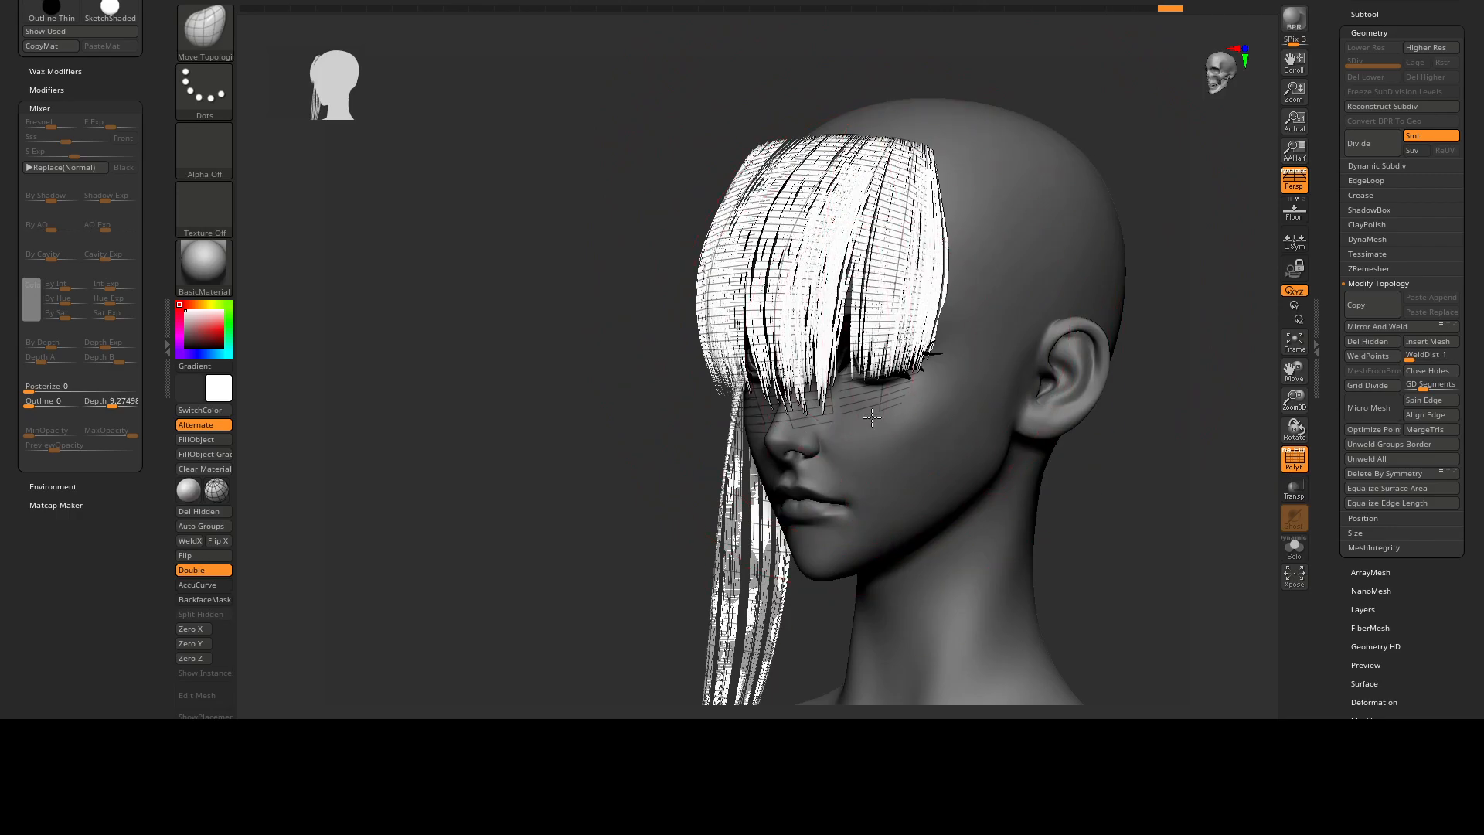
{"action": "left_click_drag", "start_coordinate": [859, 354], "coordinate": [936, 247]}
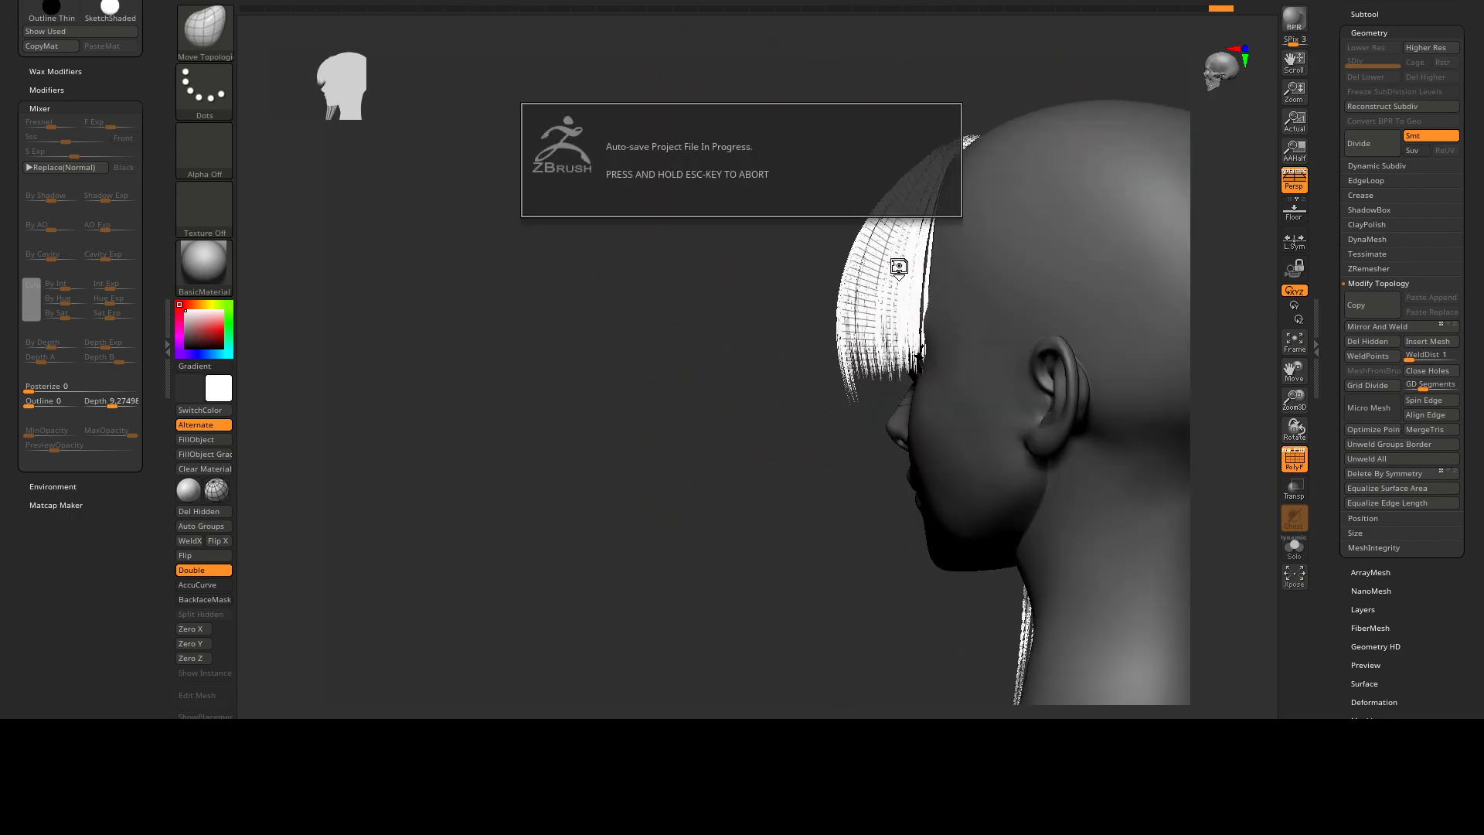
{"action": "left_click_drag", "start_coordinate": [795, 265], "coordinate": [920, 251]}
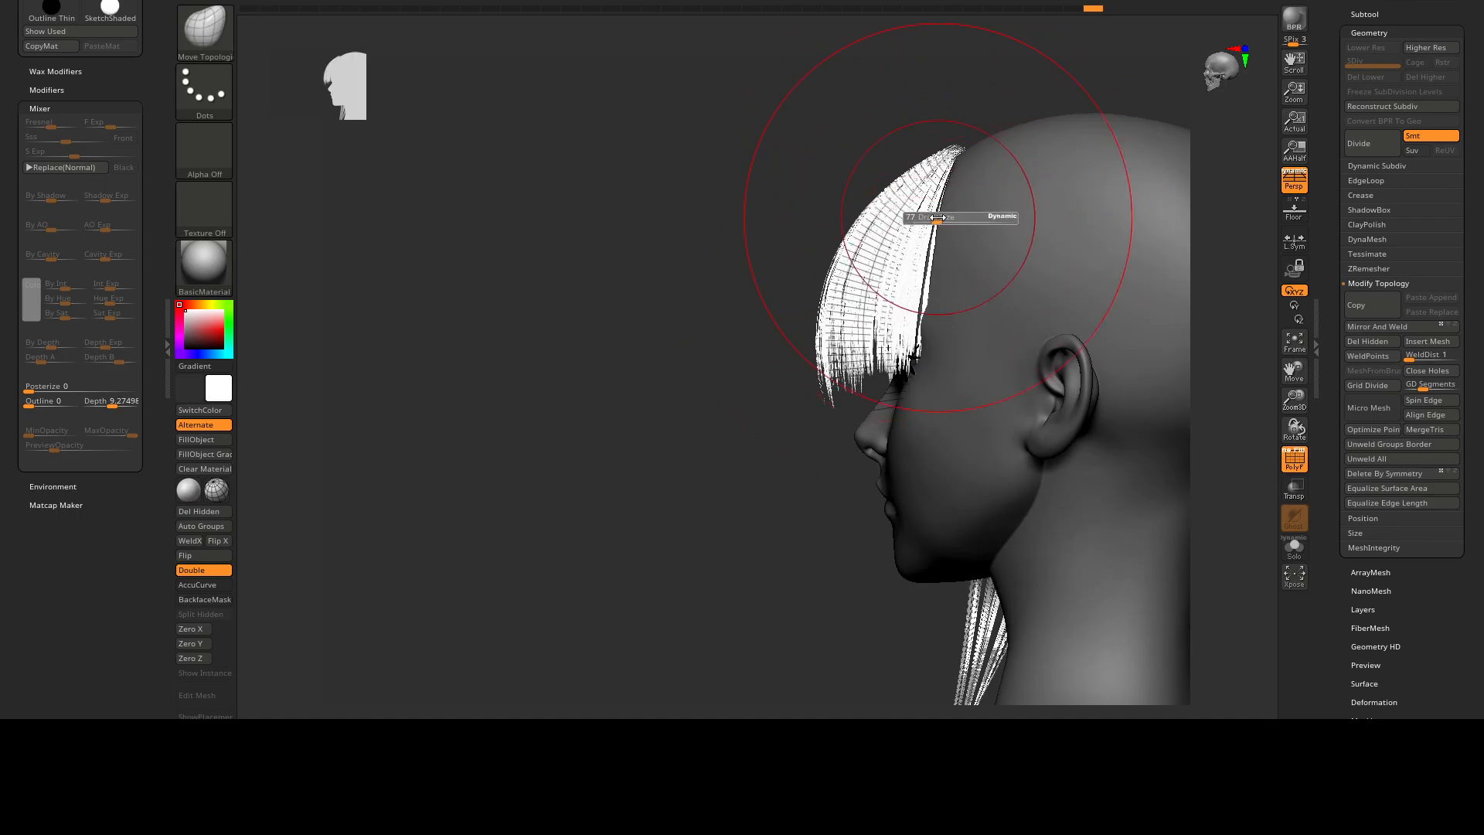
{"action": "mouse_move", "coordinate": [921, 302]}
{"action": "left_mouse_down"}
{"action": "mouse_move", "coordinate": [943, 255]}
{"action": "mouse_move", "coordinate": [970, 324]}
{"action": "mouse_move", "coordinate": [929, 339]}
{"action": "mouse_move", "coordinate": [923, 304]}
{"action": "left_mouse_up"}
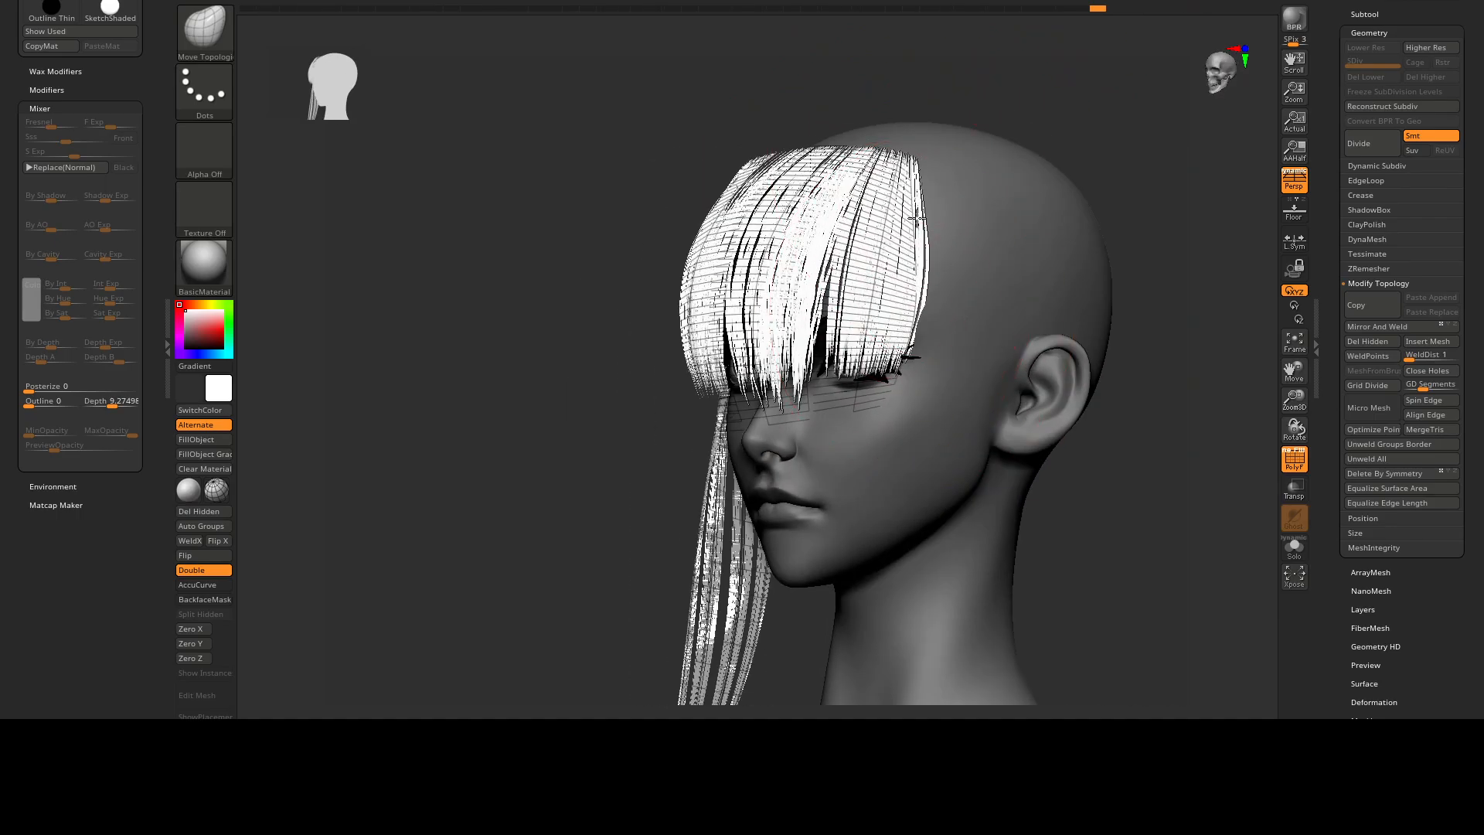
{"action": "left_click_drag", "start_coordinate": [912, 218], "coordinate": [922, 231]}
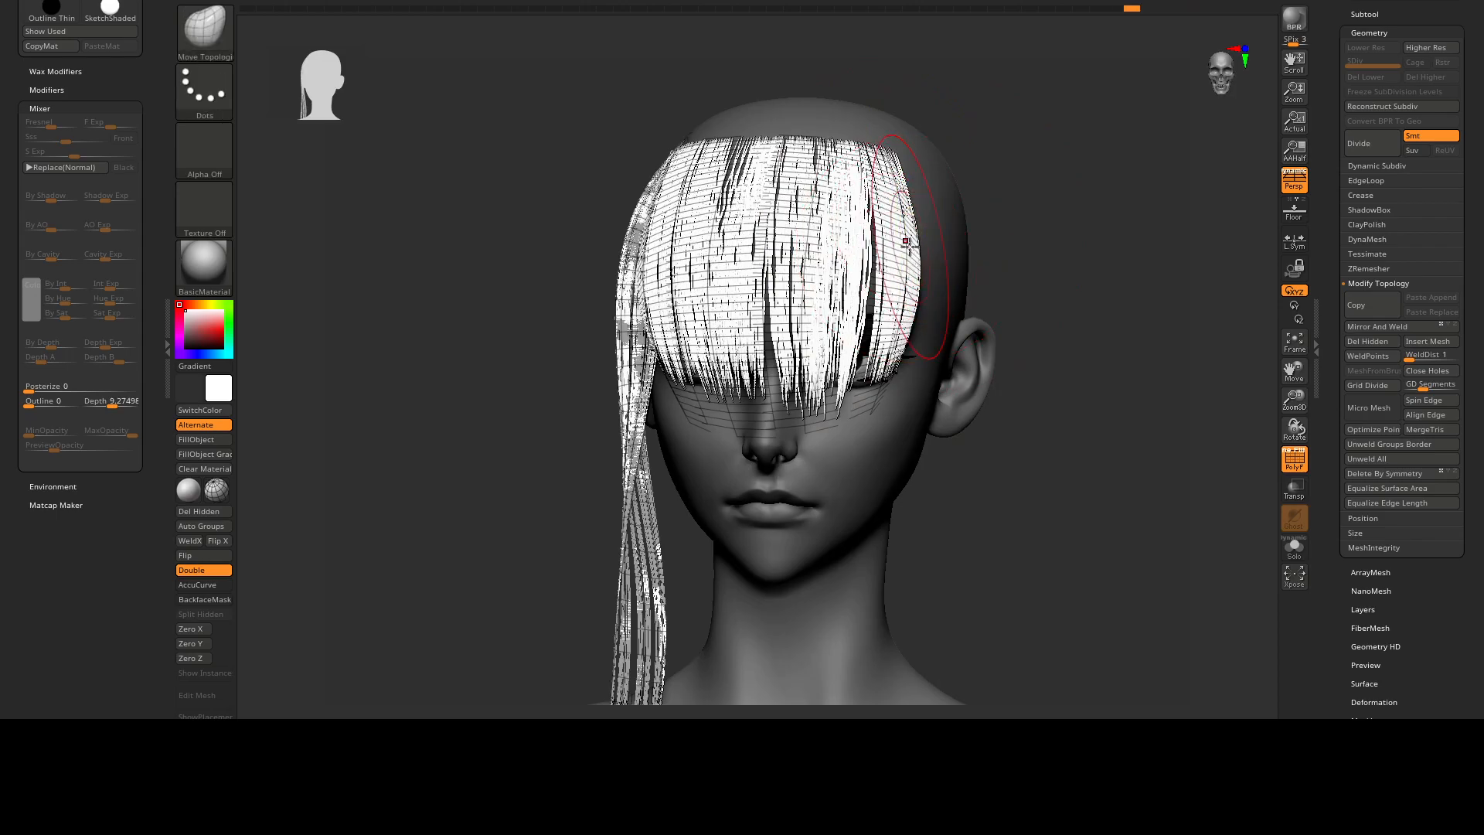
Hide the polyframe, adjust the brush size and undo the last three changes to the hair.
{"action": "key", "text": "s"}
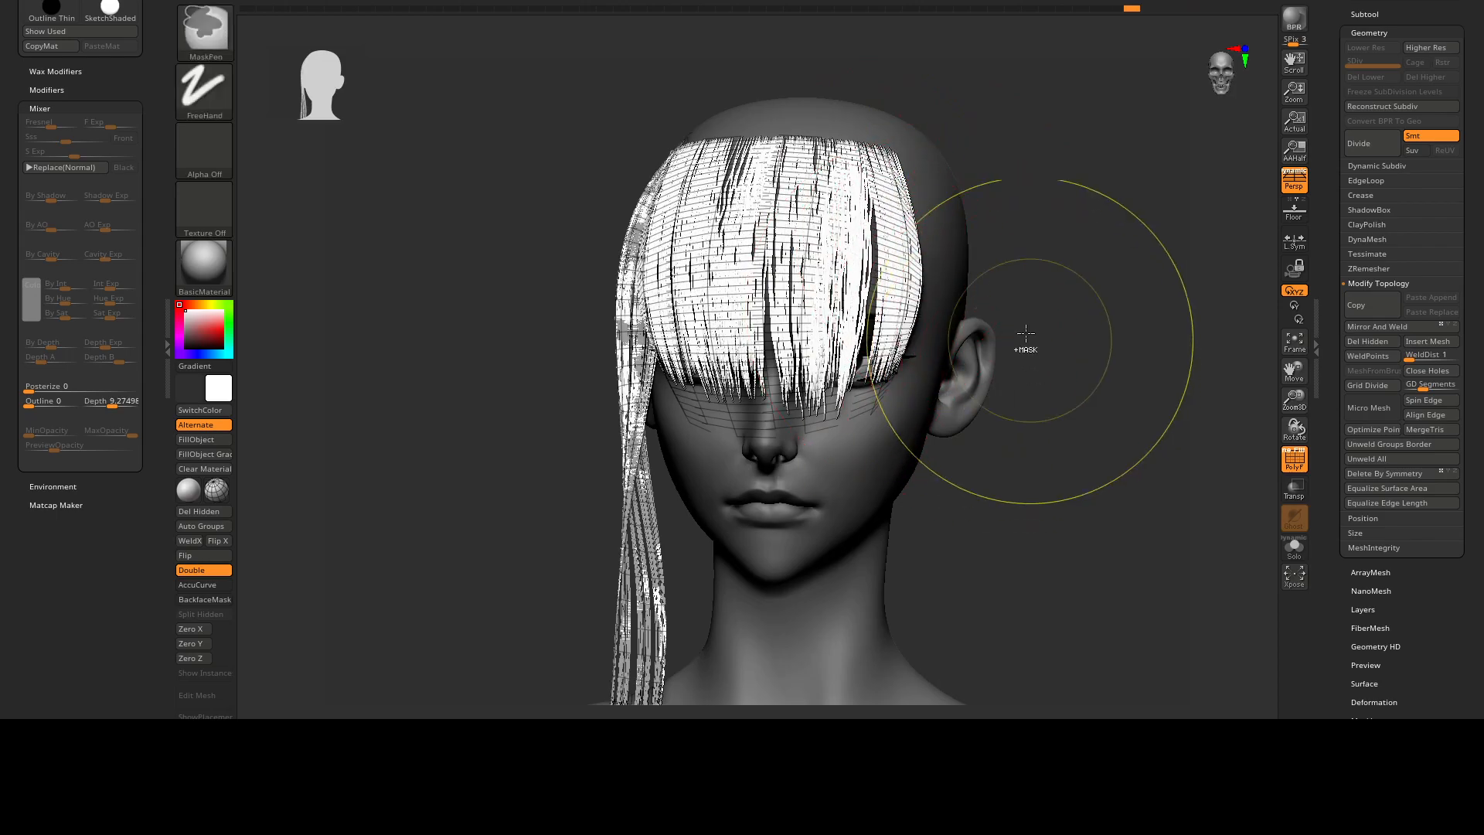
{"action": "mouse_move", "coordinate": [1030, 361]}
{"action": "left_mouse_down"}
{"action": "mouse_move", "coordinate": [919, 190]}
{"action": "mouse_move", "coordinate": [924, 208]}
{"action": "mouse_move", "coordinate": [1017, 226]}
{"action": "left_mouse_up"}
{"action": "key", "text": "f"}
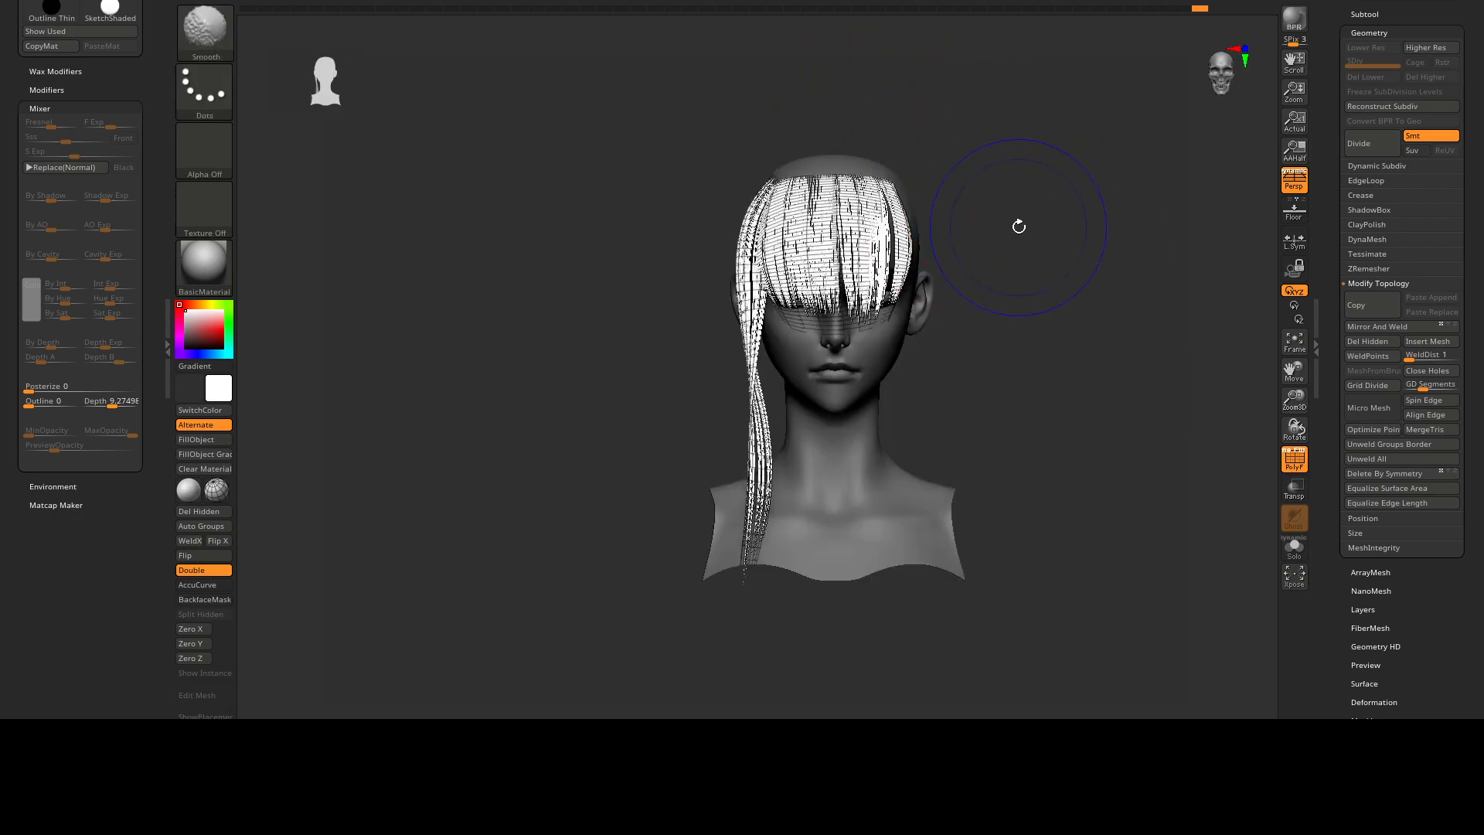
{"action": "key", "text": "shift+f"}
{"action": "right_click_drag", "start_coordinate": [837, 194], "coordinate": [778, 256]}
{"action": "key", "text": "ctrl+z"}
{"action": "key", "text": "ctrl+z"}
{"action": "key", "text": "ctrl+z"}
Reveal all hidden parts of the hair subtool.
{"action": "left_click_drag", "start_coordinate": [1101, 252], "coordinate": [1125, 300], "text": "ctrl"}
{"action": "mouse_move", "coordinate": [665, 271]}
{"action": "right_mouse_down", "text": "alt"}
{"action": "mouse_move", "coordinate": [690, 203]}
{"action": "mouse_move", "coordinate": [904, 202]}
{"action": "right_mouse_up", "text": "alt"}
{"action": "left_click_drag", "start_coordinate": [939, 172], "coordinate": [719, 305], "text": "ctrl+shift"}
{"action": "key", "text": "ctrl+shift+a"}
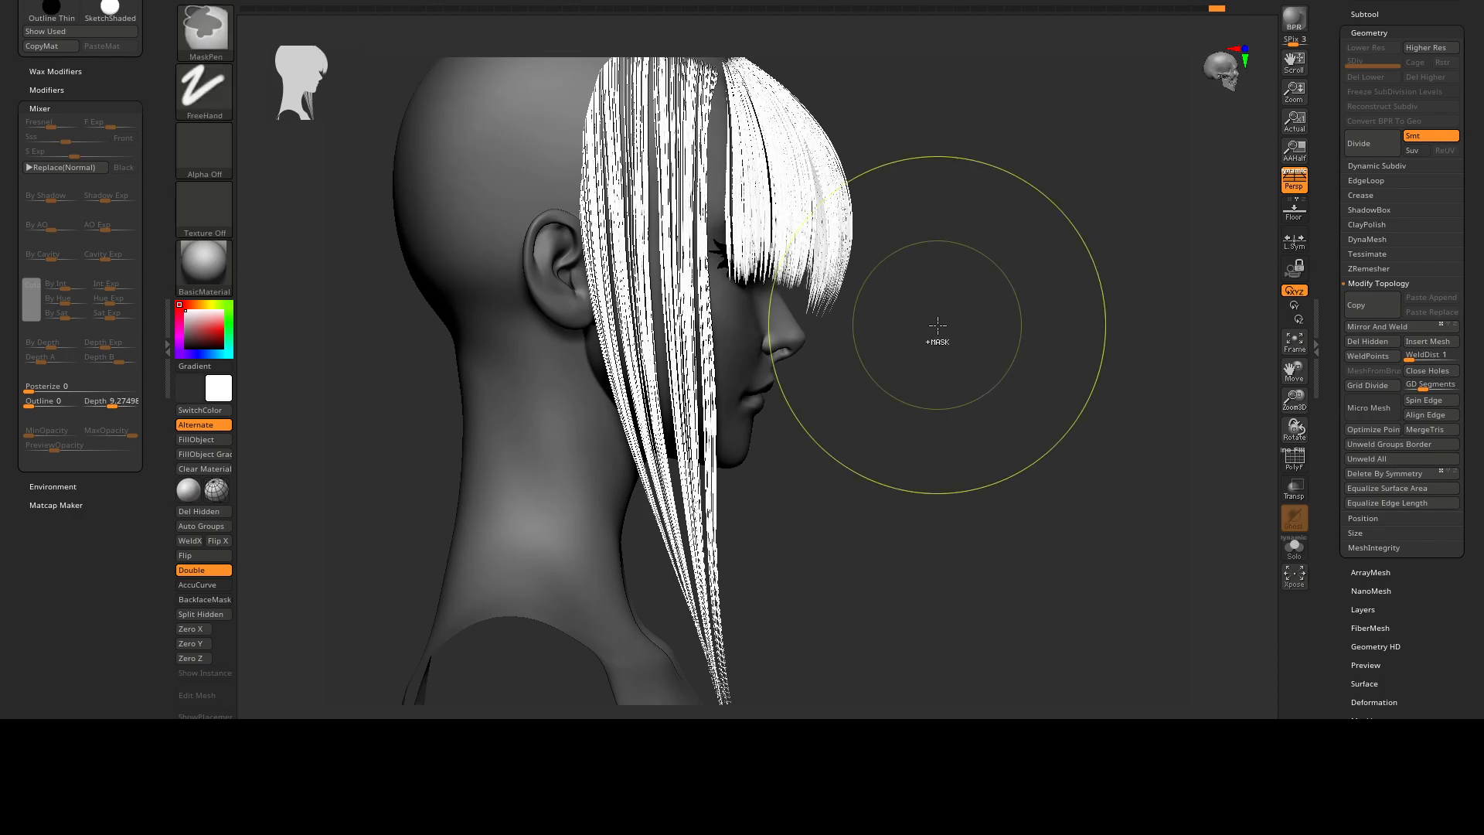
{"action": "left_click", "coordinate": [938, 326], "text": "ctrl"}
{"action": "right_click_drag", "start_coordinate": [937, 326], "coordinate": [850, 308]}
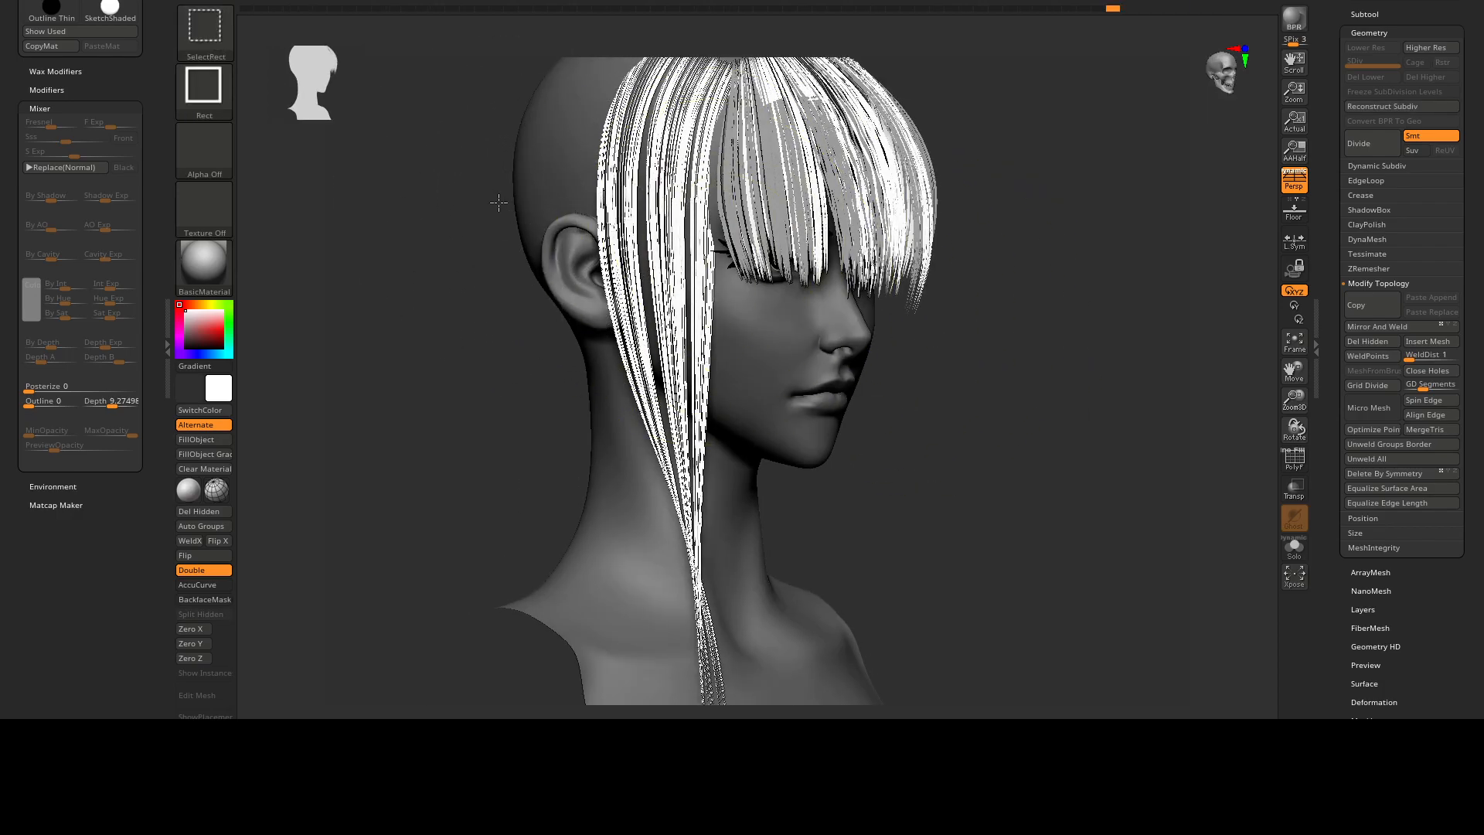
Nudge the side lock's rear strands beside the ear with Move Topological and undo the last stroke.
{"action": "right_click_drag", "start_coordinate": [500, 205], "coordinate": [472, 204]}
{"action": "left_click_drag", "start_coordinate": [653, 216], "coordinate": [634, 215]}
{"action": "right_click_drag", "start_coordinate": [633, 215], "coordinate": [734, 212]}
{"action": "left_click_drag", "start_coordinate": [610, 166], "coordinate": [626, 165]}
{"action": "left_click_drag", "start_coordinate": [630, 276], "coordinate": [623, 276]}
{"action": "left_click_drag", "start_coordinate": [640, 351], "coordinate": [622, 359]}
{"action": "key", "text": "ctrl+z"}
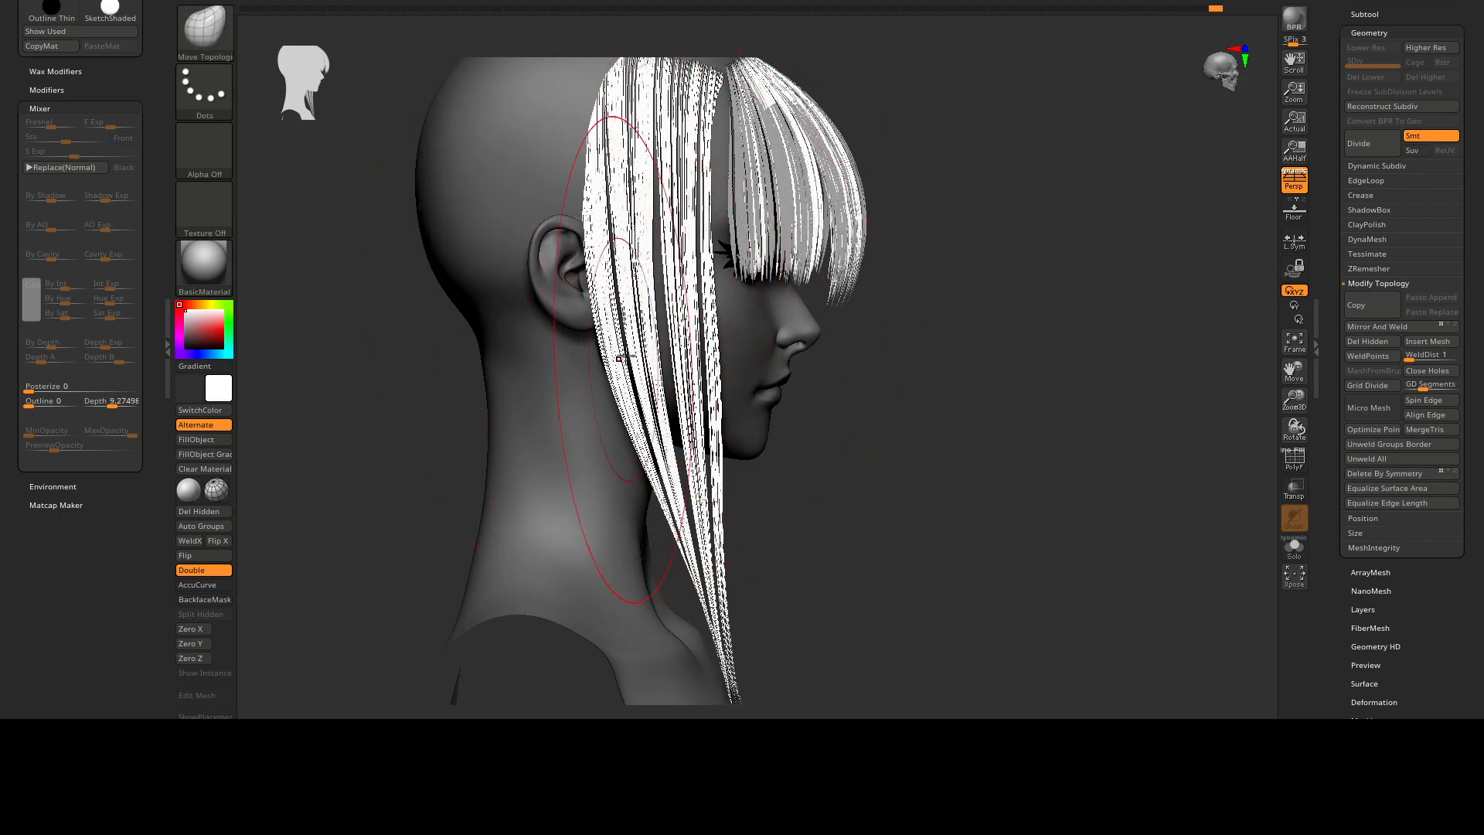
Shift the side lock's middle, front and lower strands to fill the gaps between them.
{"action": "left_click_drag", "start_coordinate": [676, 307], "coordinate": [666, 310]}
{"action": "left_click_drag", "start_coordinate": [717, 367], "coordinate": [702, 369]}
{"action": "mouse_move", "coordinate": [701, 136]}
{"action": "right_mouse_down", "text": "alt"}
{"action": "mouse_move", "coordinate": [723, 238]}
{"action": "mouse_move", "coordinate": [741, 207]}
{"action": "mouse_move", "coordinate": [717, 280]}
{"action": "right_mouse_up", "text": "alt"}
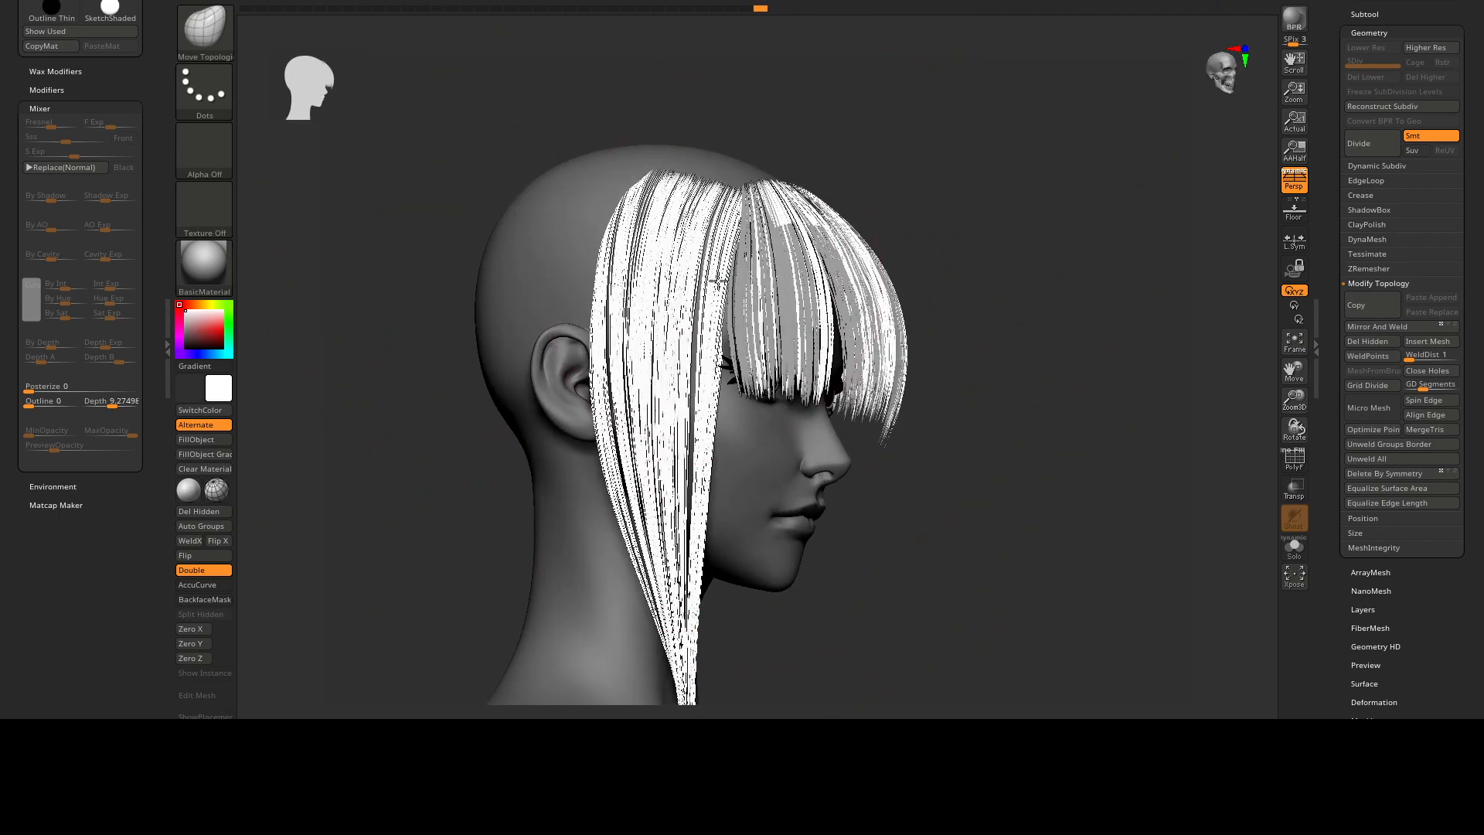
{"action": "right_click_drag", "start_coordinate": [745, 531], "coordinate": [715, 378], "text": "alt"}
{"action": "right_click_drag", "start_coordinate": [715, 379], "coordinate": [742, 394]}
{"action": "mouse_move", "coordinate": [759, 492]}
{"action": "right_mouse_down"}
{"action": "mouse_move", "coordinate": [740, 441]}
{"action": "mouse_move", "coordinate": [742, 474]}
{"action": "right_mouse_up"}
{"action": "left_click_drag", "start_coordinate": [742, 475], "coordinate": [707, 484]}
{"action": "mouse_move", "coordinate": [770, 475]}
{"action": "right_mouse_down"}
{"action": "mouse_move", "coordinate": [735, 469]}
{"action": "mouse_move", "coordinate": [739, 431]}
{"action": "mouse_move", "coordinate": [725, 490]}
{"action": "right_mouse_up"}
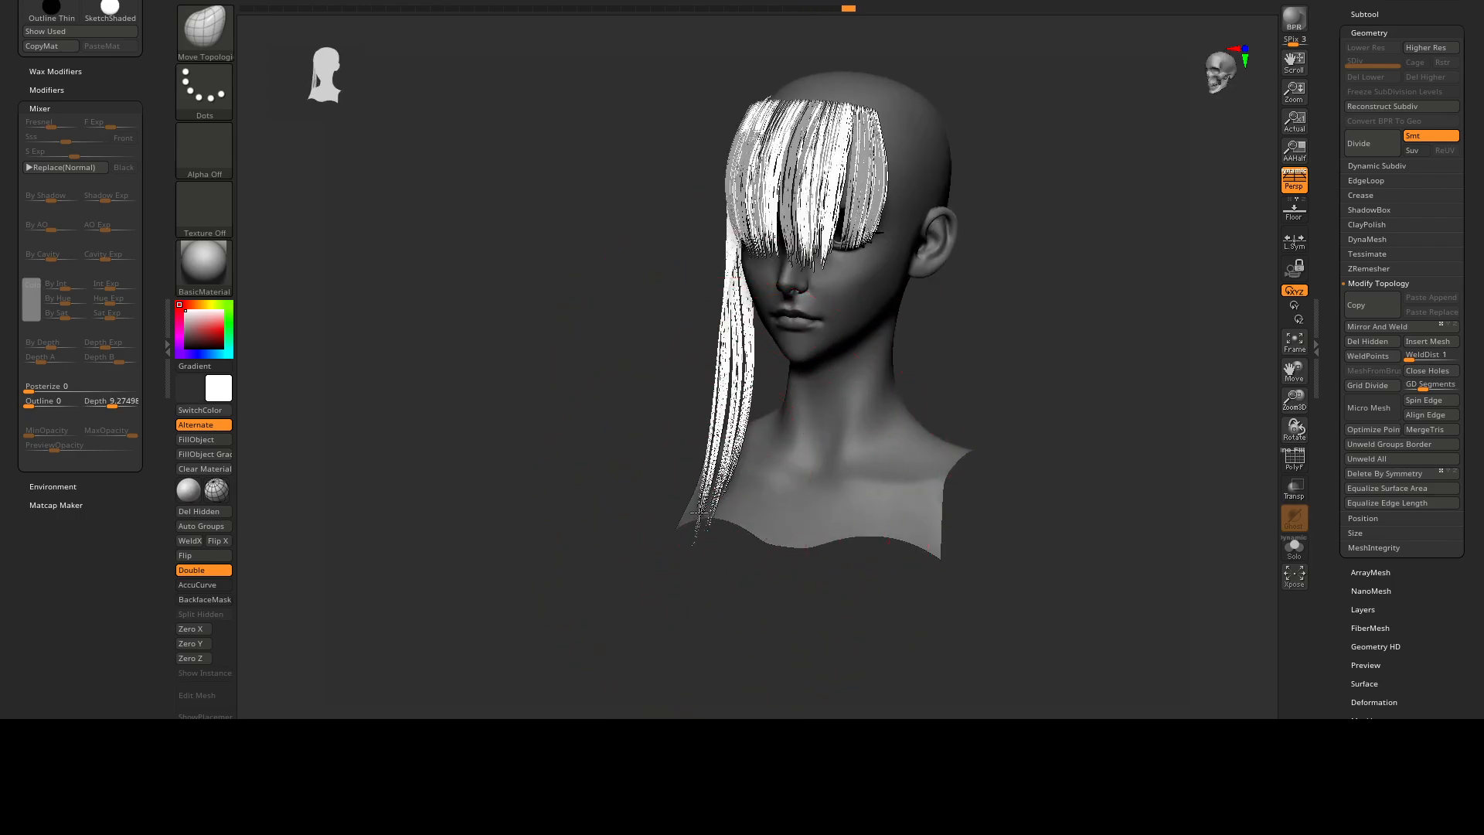
Refine the strands of the side lock and fringe from several angles, changing the brush size as needed.
{"action": "mouse_move", "coordinate": [715, 490]}
{"action": "right_mouse_down"}
{"action": "mouse_move", "coordinate": [733, 425]}
{"action": "mouse_move", "coordinate": [709, 401]}
{"action": "right_mouse_up"}
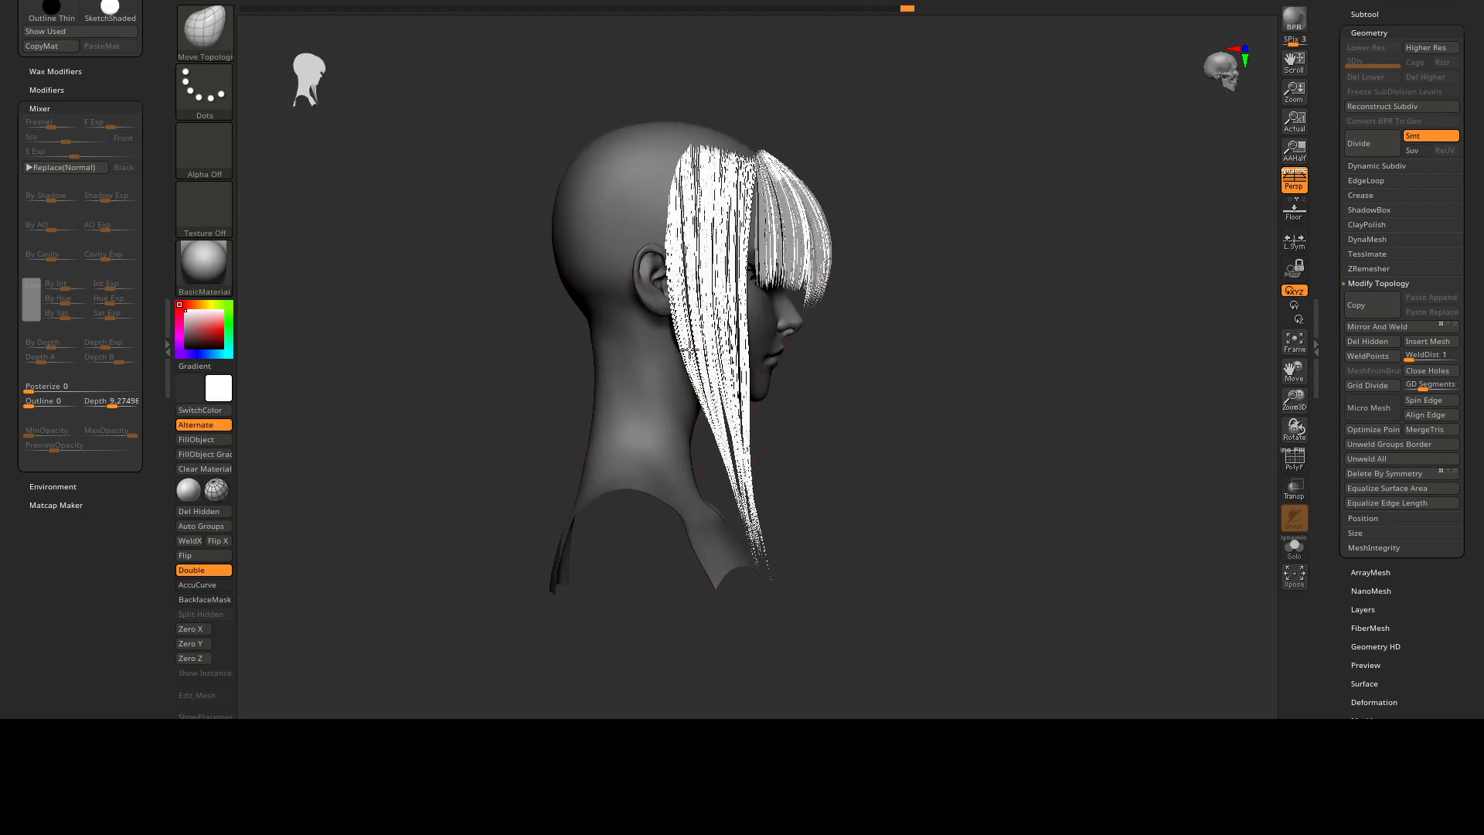
{"action": "mouse_move", "coordinate": [716, 292]}
{"action": "right_mouse_down"}
{"action": "mouse_move", "coordinate": [738, 249]}
{"action": "mouse_move", "coordinate": [724, 247]}
{"action": "mouse_move", "coordinate": [708, 272]}
{"action": "mouse_move", "coordinate": [734, 280]}
{"action": "right_mouse_up"}
{"action": "left_click_drag", "start_coordinate": [734, 280], "coordinate": [761, 310]}
{"action": "right_click_drag", "start_coordinate": [889, 340], "coordinate": [893, 301], "text": "ctrl"}
{"action": "mouse_move", "coordinate": [892, 302]}
{"action": "right_mouse_down"}
{"action": "mouse_move", "coordinate": [912, 288]}
{"action": "mouse_move", "coordinate": [897, 311]}
{"action": "right_mouse_up"}
{"action": "left_click_drag", "start_coordinate": [1035, 337], "coordinate": [1055, 359], "text": "ctrl"}
{"action": "right_click_drag", "start_coordinate": [1005, 340], "coordinate": [971, 352], "text": "alt"}
{"action": "right_click_drag", "start_coordinate": [972, 351], "coordinate": [958, 386], "text": "ctrl"}
{"action": "key", "text": "s"}
{"action": "left_click_drag", "start_coordinate": [865, 318], "coordinate": [850, 317]}
{"action": "mouse_move", "coordinate": [726, 305]}
{"action": "right_mouse_down"}
{"action": "mouse_move", "coordinate": [787, 273]}
{"action": "mouse_move", "coordinate": [661, 303]}
{"action": "mouse_move", "coordinate": [719, 334]}
{"action": "mouse_move", "coordinate": [871, 325]}
{"action": "right_mouse_up"}
Duplicate the layered hair subtool and open the Subtool list.
{"action": "key", "text": "ctrl+shift"}
{"action": "left_click", "coordinate": [1362, 15]}
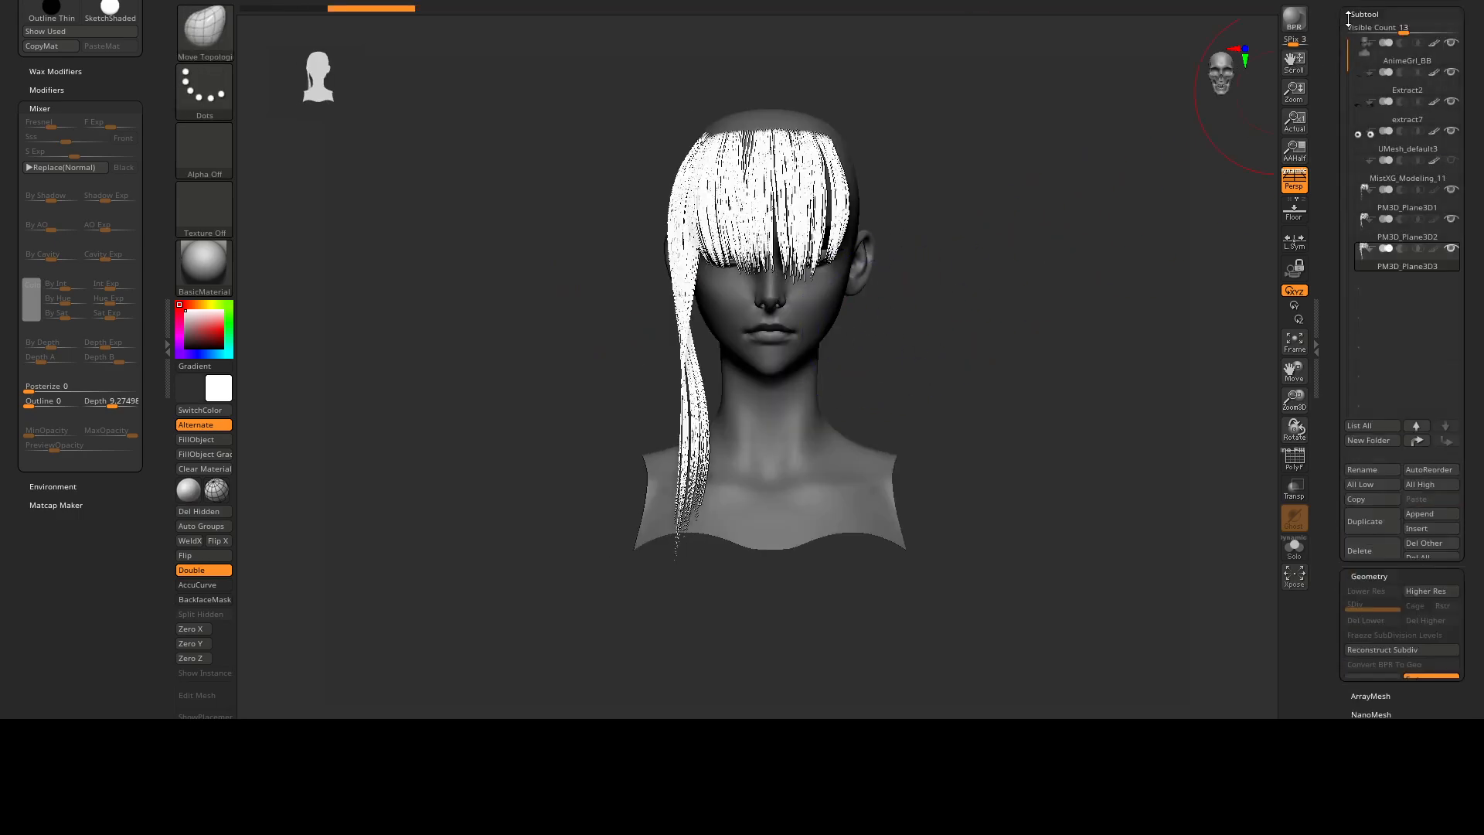
{"action": "mouse_move", "coordinate": [1106, 577]}
{"action": "right_mouse_down", "text": "alt"}
{"action": "mouse_move", "coordinate": [768, 211]}
{"action": "mouse_move", "coordinate": [794, 234]}
{"action": "mouse_move", "coordinate": [752, 208]}
{"action": "right_mouse_up", "text": "alt"}
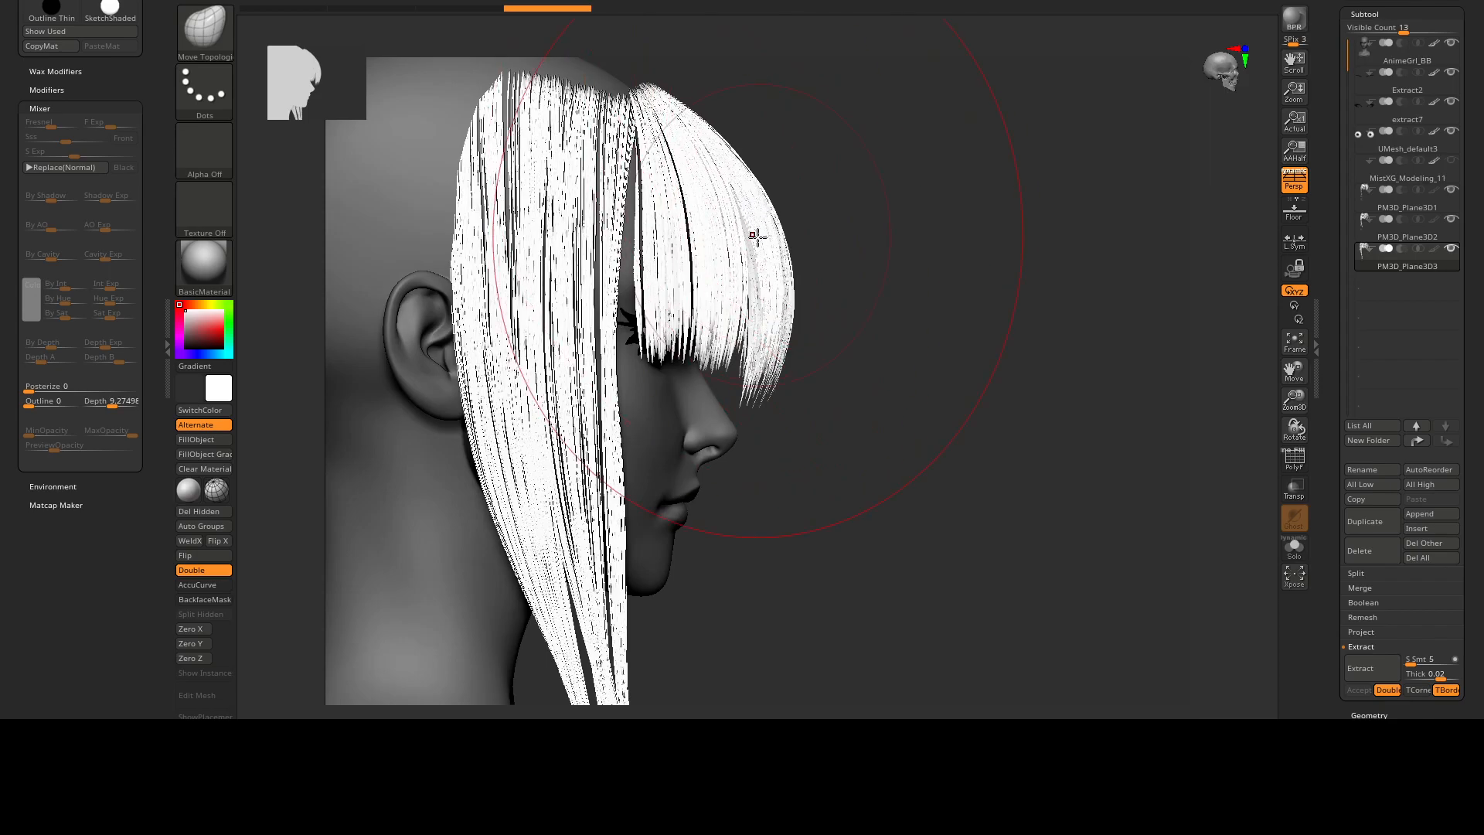
Spread the duplicated side lock's strands outward with Move Topological to loosen its outline.
{"action": "left_click_drag", "start_coordinate": [769, 298], "coordinate": [772, 296]}
{"action": "mouse_move", "coordinate": [622, 288]}
{"action": "right_mouse_down", "text": "alt"}
{"action": "mouse_move", "coordinate": [711, 249]}
{"action": "mouse_move", "coordinate": [608, 290]}
{"action": "mouse_move", "coordinate": [605, 229]}
{"action": "right_mouse_up", "text": "alt"}
{"action": "key", "text": "s"}
{"action": "left_click_drag", "start_coordinate": [605, 230], "coordinate": [583, 236]}
{"action": "right_click_drag", "start_coordinate": [553, 292], "coordinate": [498, 293]}
{"action": "left_click_drag", "start_coordinate": [648, 387], "coordinate": [630, 393]}
{"action": "mouse_move", "coordinate": [655, 423]}
{"action": "right_mouse_down", "text": "alt"}
{"action": "mouse_move", "coordinate": [679, 355]}
{"action": "mouse_move", "coordinate": [630, 351]}
{"action": "right_mouse_up", "text": "alt"}
{"action": "left_click_drag", "start_coordinate": [616, 242], "coordinate": [600, 239]}
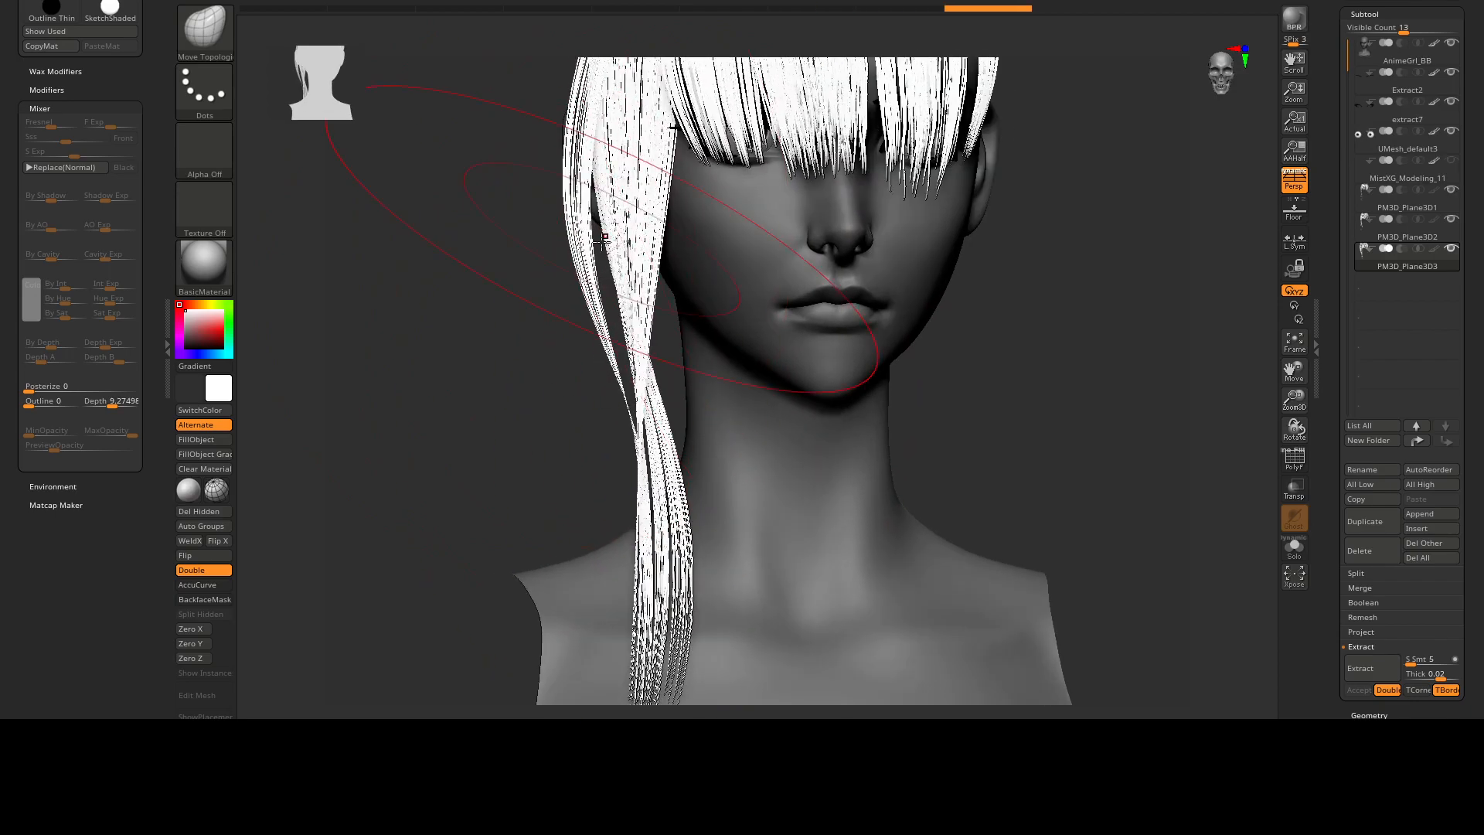
{"action": "left_click_drag", "start_coordinate": [585, 128], "coordinate": [574, 132]}
Shift the duplicated fringe's front strands and tips over the forehead, undoing one stroke along the way.
{"action": "right_click_drag", "start_coordinate": [800, 433], "coordinate": [723, 550], "text": "alt"}
{"action": "right_click_drag", "start_coordinate": [781, 140], "coordinate": [877, 137]}
{"action": "left_click_drag", "start_coordinate": [876, 255], "coordinate": [873, 244]}
{"action": "left_click_drag", "start_coordinate": [867, 124], "coordinate": [877, 113]}
{"action": "mouse_move", "coordinate": [836, 87]}
{"action": "right_mouse_down", "text": "alt"}
{"action": "mouse_move", "coordinate": [850, 200]}
{"action": "mouse_move", "coordinate": [864, 198]}
{"action": "right_mouse_up", "text": "alt"}
{"action": "key", "text": "ctrl+z"}
{"action": "left_click_drag", "start_coordinate": [868, 246], "coordinate": [883, 261]}
{"action": "left_click_drag", "start_coordinate": [877, 378], "coordinate": [893, 395]}
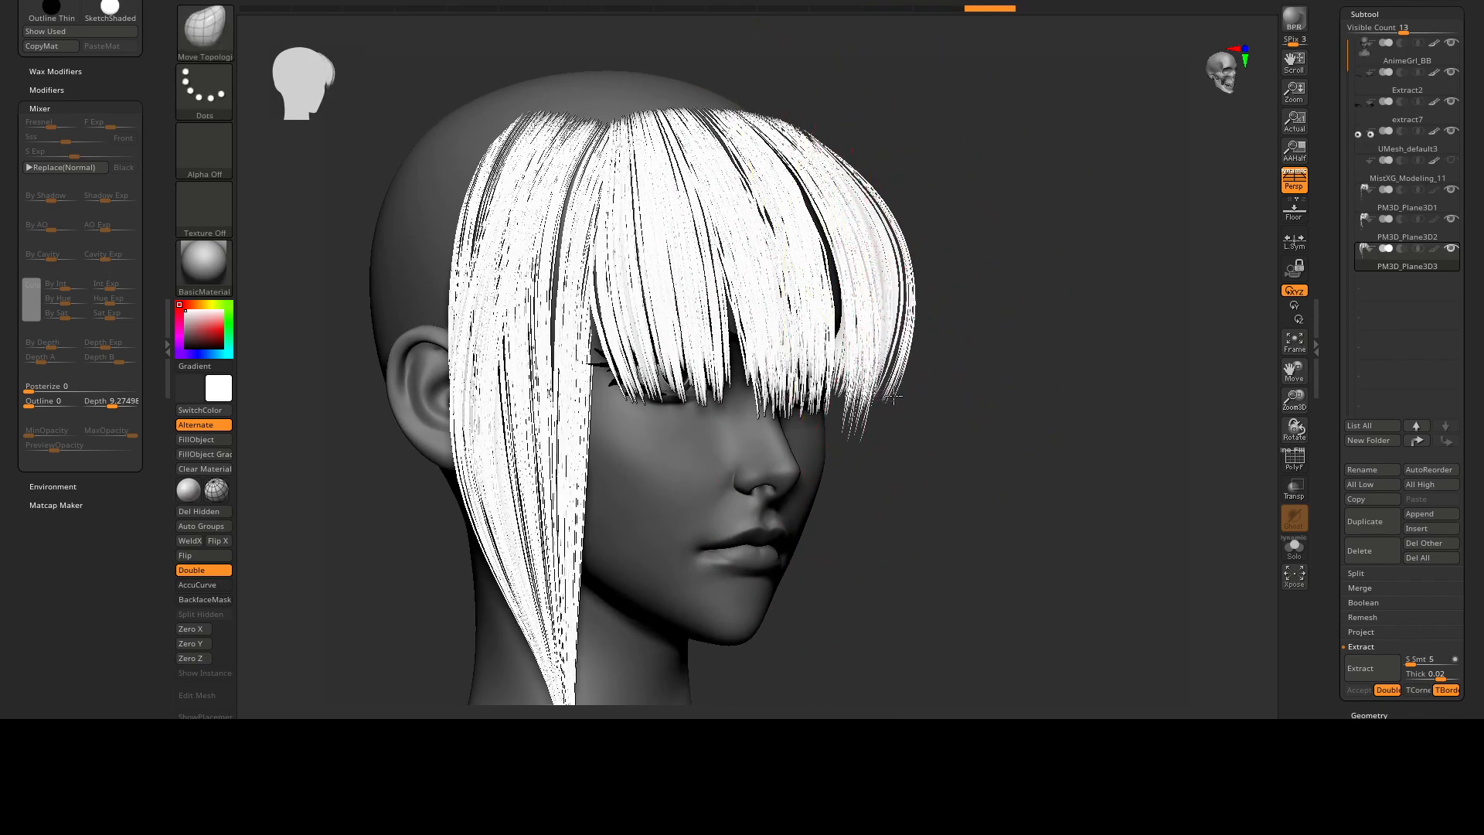
Reshape the duplicated fringe's profile by moving its strands along the forehead and temple.
{"action": "right_click_drag", "start_coordinate": [831, 310], "coordinate": [818, 309]}
{"action": "left_click_drag", "start_coordinate": [816, 305], "coordinate": [807, 294]}
{"action": "right_click_drag", "start_coordinate": [804, 270], "coordinate": [772, 255]}
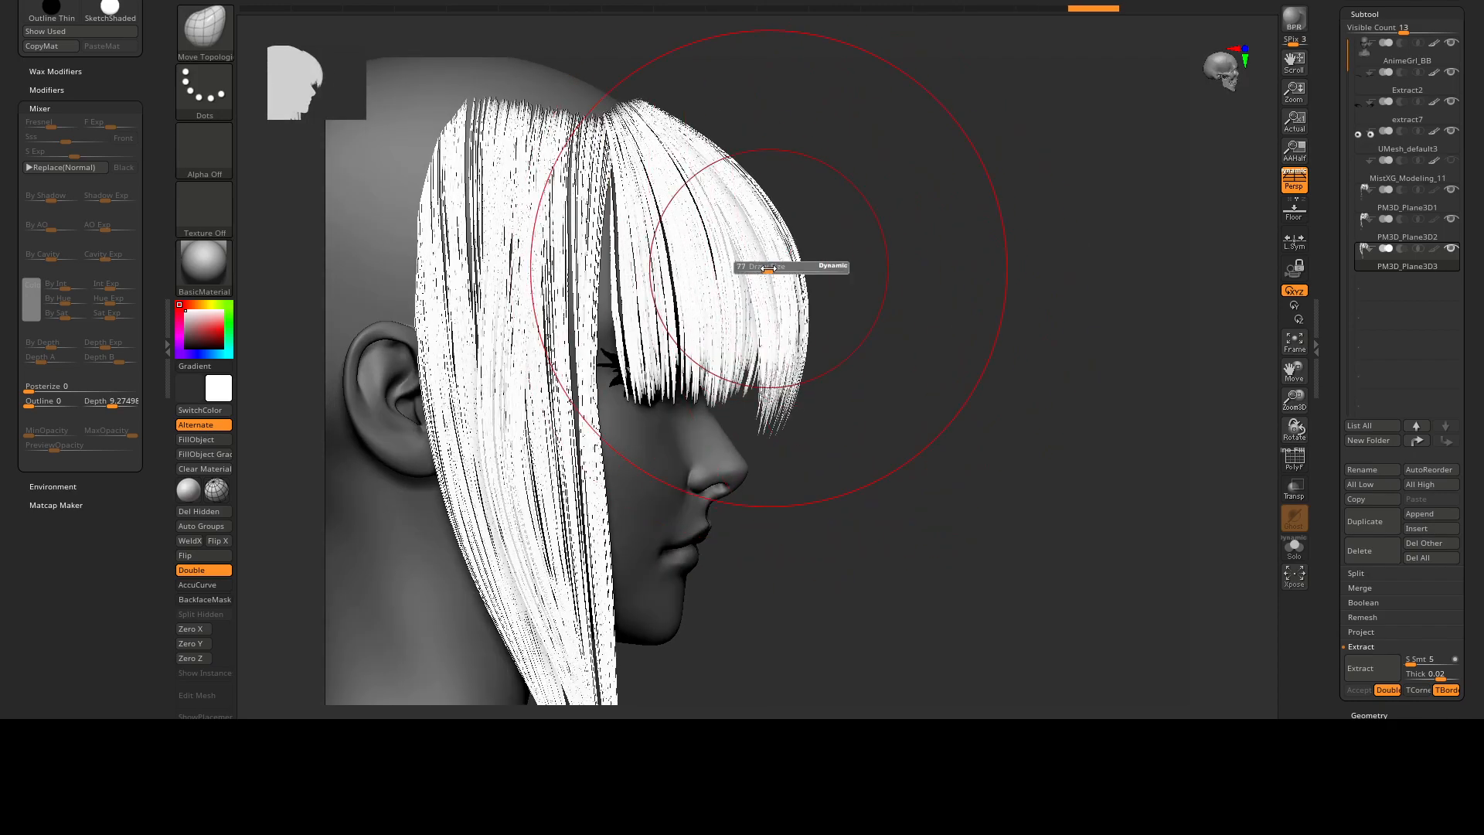
{"action": "left_click_drag", "start_coordinate": [744, 212], "coordinate": [731, 232]}
{"action": "mouse_move", "coordinate": [729, 262]}
{"action": "right_mouse_down"}
{"action": "mouse_move", "coordinate": [755, 256]}
{"action": "mouse_move", "coordinate": [723, 220]}
{"action": "right_mouse_up"}
{"action": "right_click_drag", "start_coordinate": [759, 278], "coordinate": [637, 257]}
{"action": "left_click_drag", "start_coordinate": [650, 262], "coordinate": [670, 260]}
{"action": "left_click_drag", "start_coordinate": [689, 257], "coordinate": [708, 253]}
{"action": "mouse_move", "coordinate": [703, 350]}
{"action": "right_mouse_down"}
{"action": "mouse_move", "coordinate": [706, 383]}
{"action": "mouse_move", "coordinate": [835, 255]}
{"action": "mouse_move", "coordinate": [903, 252]}
{"action": "mouse_move", "coordinate": [894, 242]}
{"action": "mouse_move", "coordinate": [838, 348]}
{"action": "mouse_move", "coordinate": [940, 305]}
{"action": "mouse_move", "coordinate": [930, 324]}
{"action": "mouse_move", "coordinate": [975, 318]}
{"action": "right_mouse_up"}
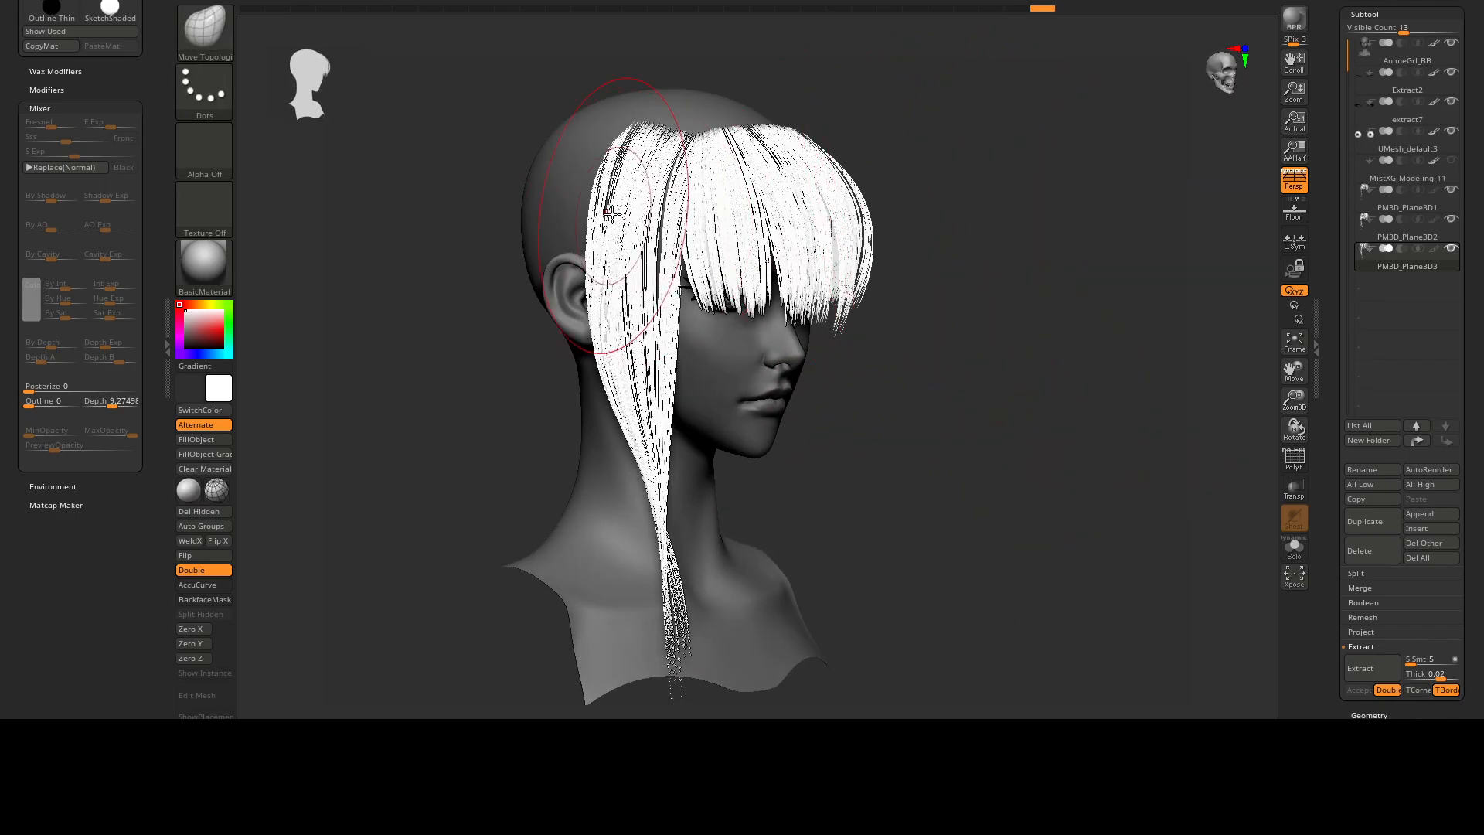
Resize the brush and pull the duplicated side lock's outer strands away from the head beside the ear and cheek.
{"action": "right_click_drag", "start_coordinate": [628, 207], "coordinate": [606, 219]}
{"action": "key", "text": "s"}
{"action": "left_click_drag", "start_coordinate": [607, 294], "coordinate": [624, 288]}
{"action": "right_click_drag", "start_coordinate": [699, 293], "coordinate": [629, 291]}
{"action": "left_click_drag", "start_coordinate": [629, 292], "coordinate": [646, 306]}
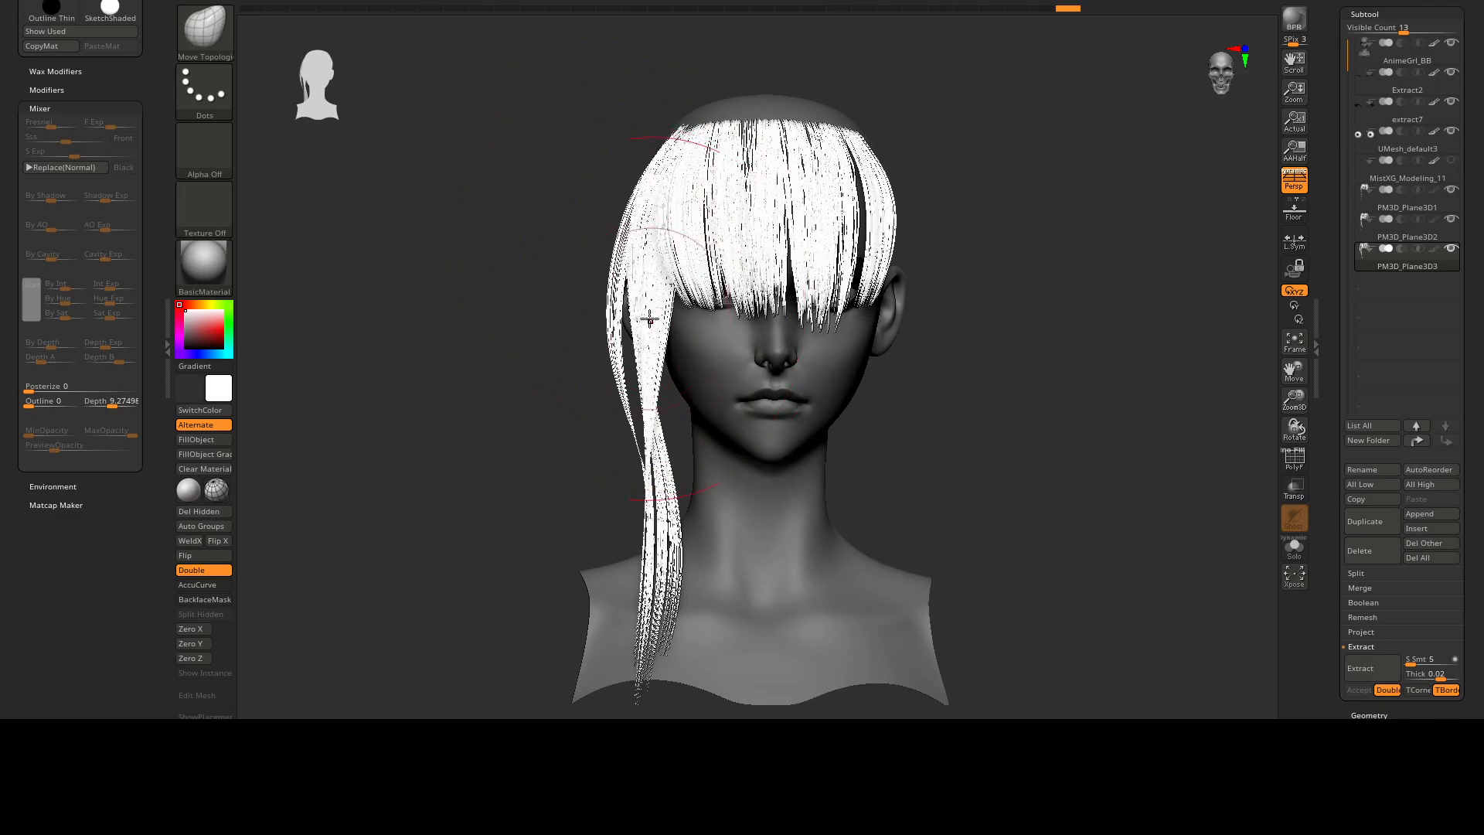
{"action": "right_click_drag", "start_coordinate": [674, 347], "coordinate": [651, 352]}
{"action": "left_click_drag", "start_coordinate": [651, 352], "coordinate": [637, 344]}
{"action": "mouse_move", "coordinate": [672, 356]}
{"action": "right_mouse_down", "text": "ctrl"}
{"action": "mouse_move", "coordinate": [835, 315]}
{"action": "mouse_move", "coordinate": [781, 232]}
{"action": "mouse_move", "coordinate": [877, 314]}
{"action": "right_mouse_up", "text": "ctrl"}
Rename the active duplicated hair subtool as Flyaways.
{"action": "left_click_drag", "start_coordinate": [1343, 30], "coordinate": [1343, 270]}
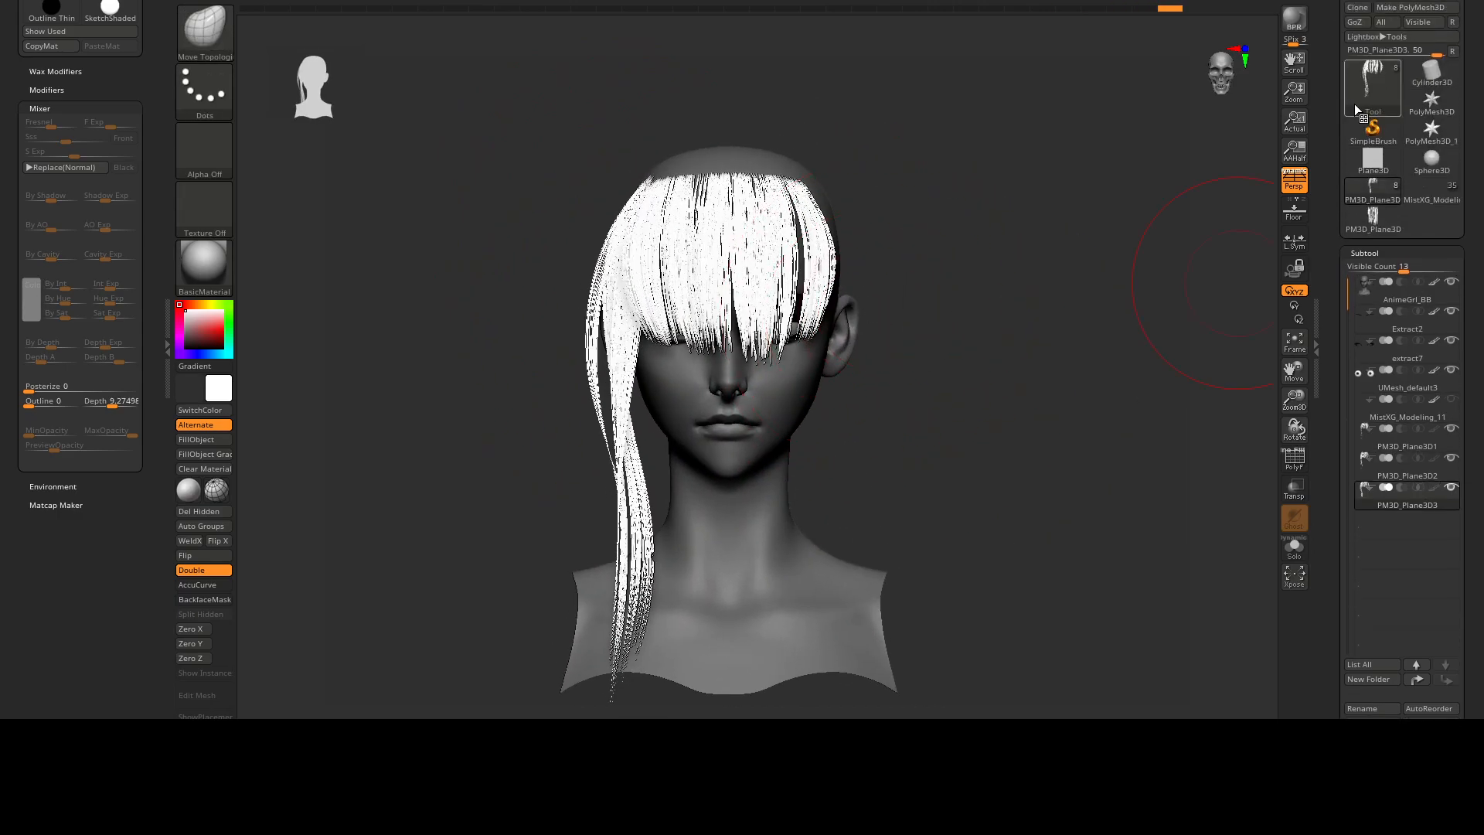
{"action": "left_click", "coordinate": [1365, 482]}
{"action": "scroll", "coordinate": [1370, 472], "scroll_direction": "down", "scroll_amount": 3}
{"action": "left_click", "coordinate": [1370, 488]}
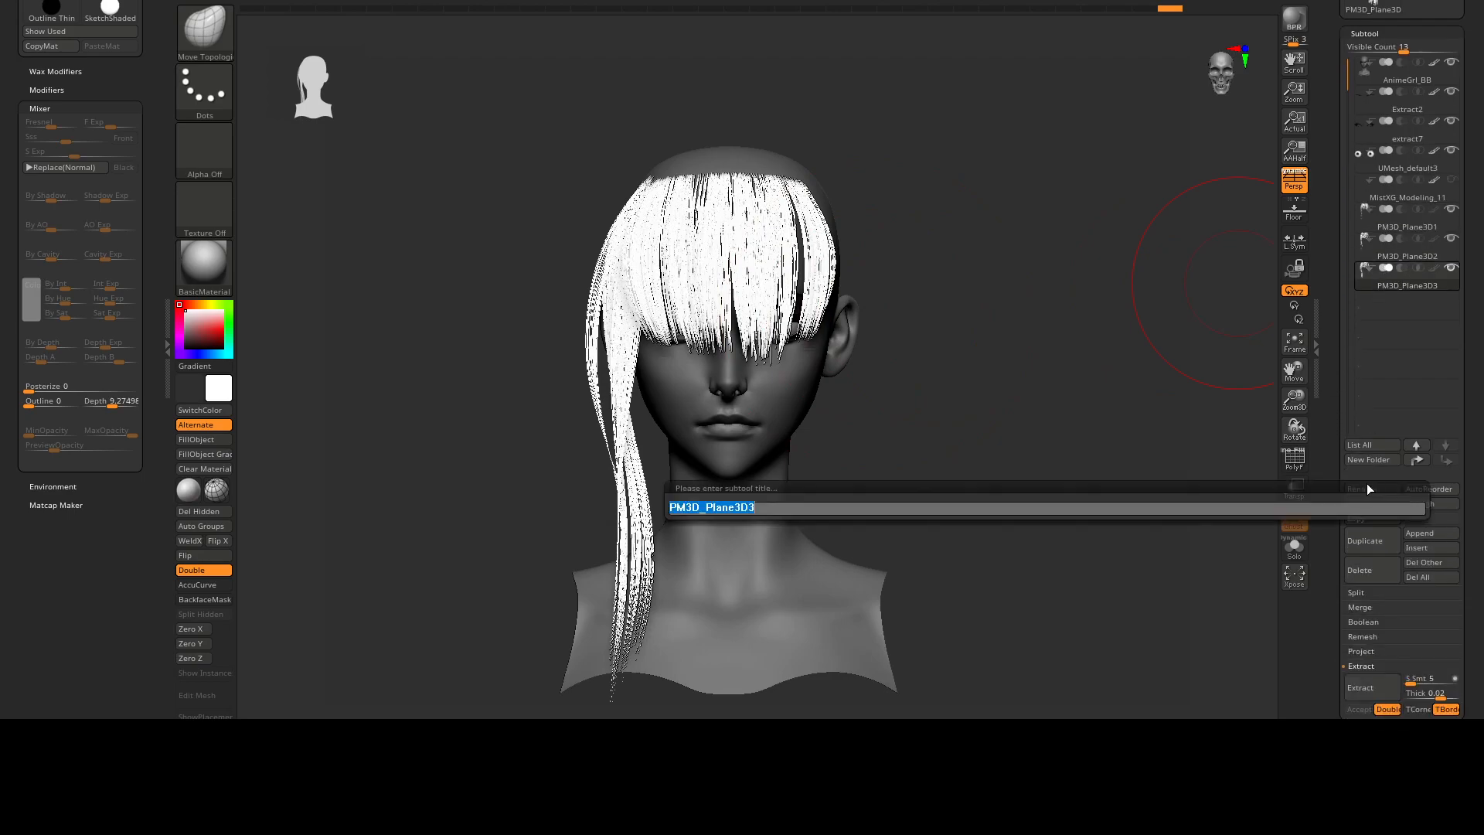
{"action": "type", "text": "Fl"}
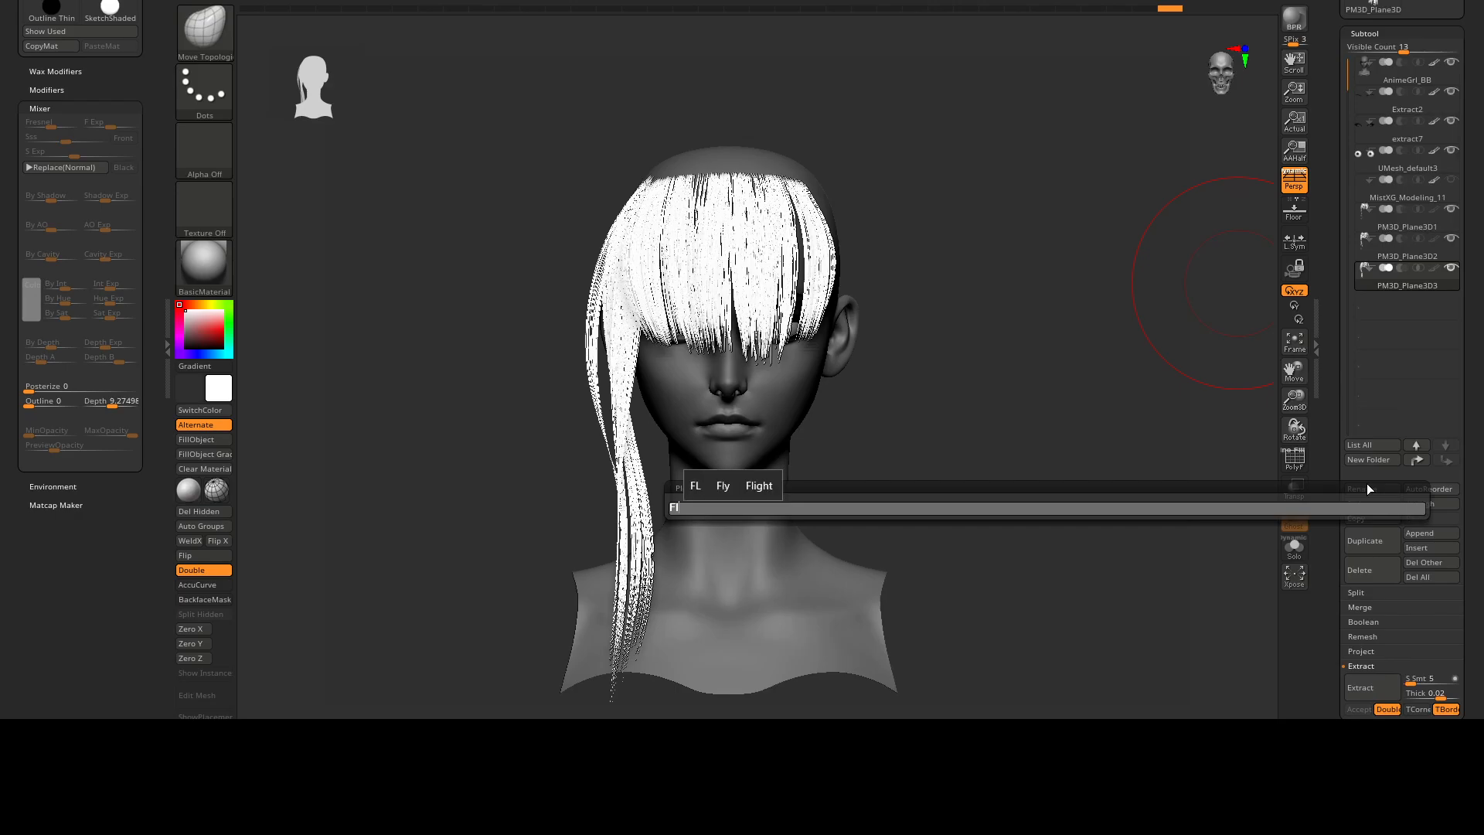
{"action": "type", "text": "yaways"}
{"action": "key", "text": "Return"}
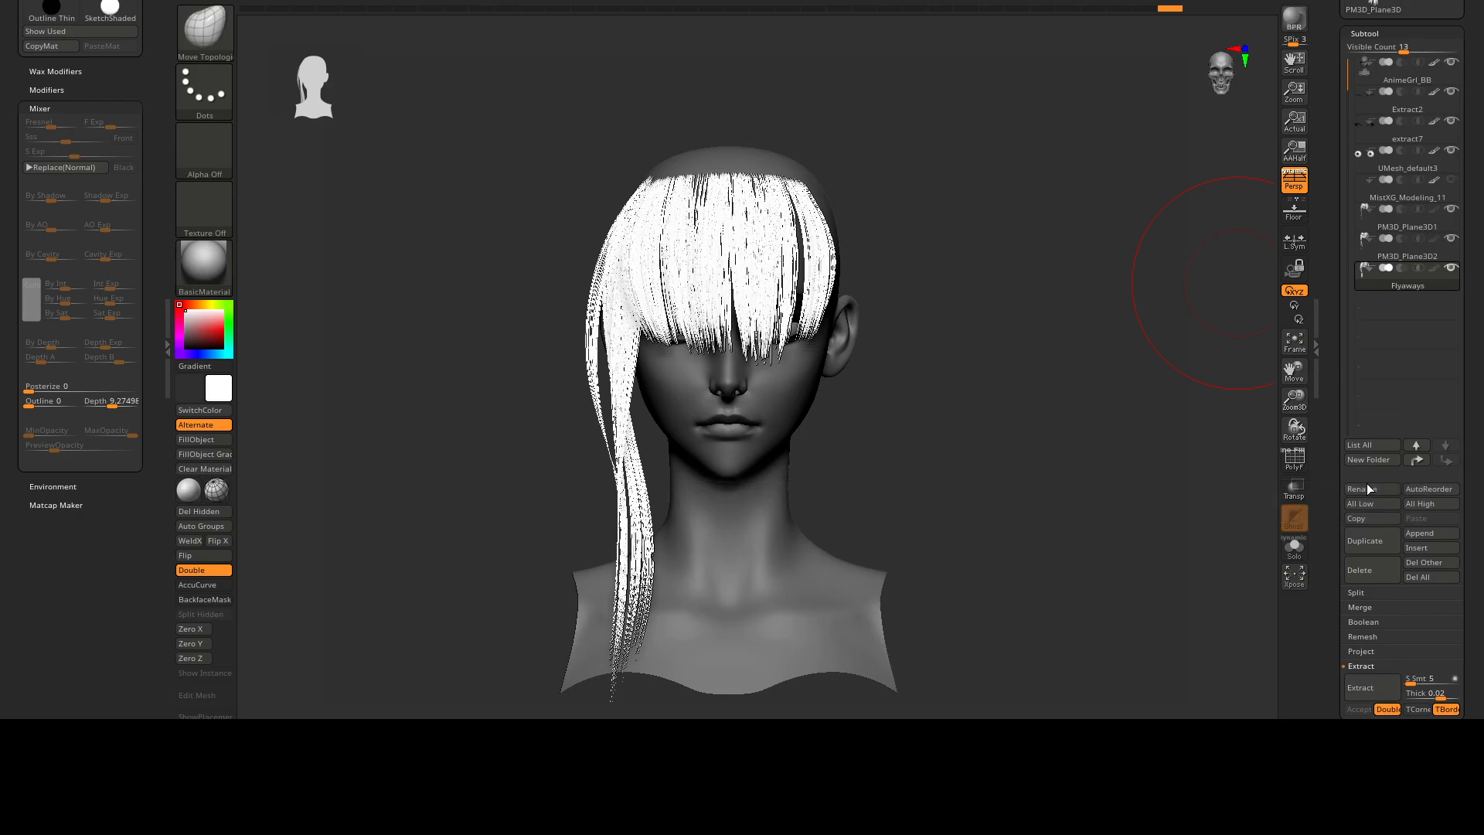
{"action": "left_click_drag", "start_coordinate": [1343, 88], "coordinate": [1353, 159]}
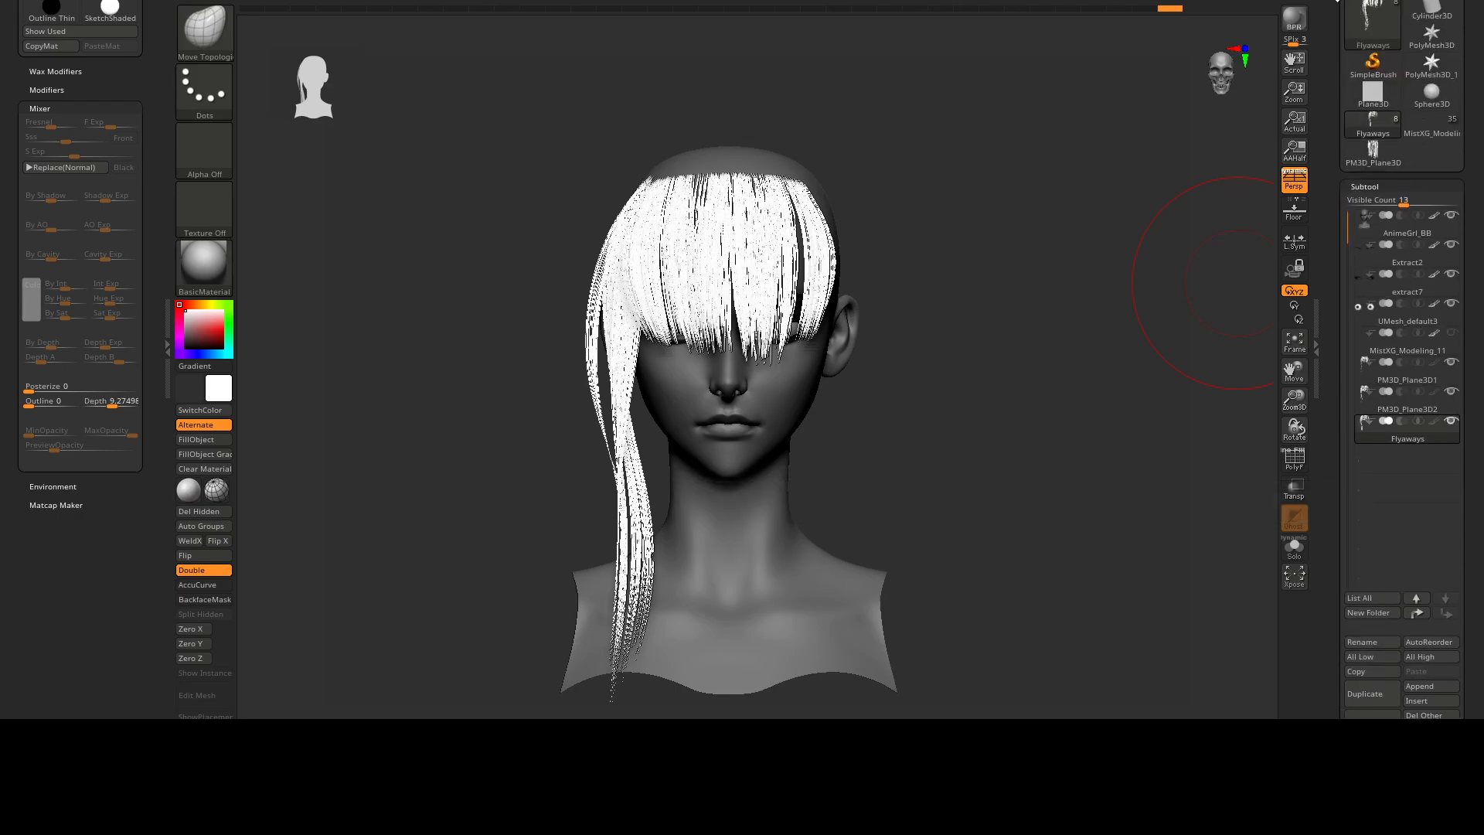
Send the Flyaways mesh from ZBrush to Modo, turn off its subdivision display and show its Texture UV map.
{"action": "left_click_drag", "start_coordinate": [1338, 1], "coordinate": [1329, 2]}
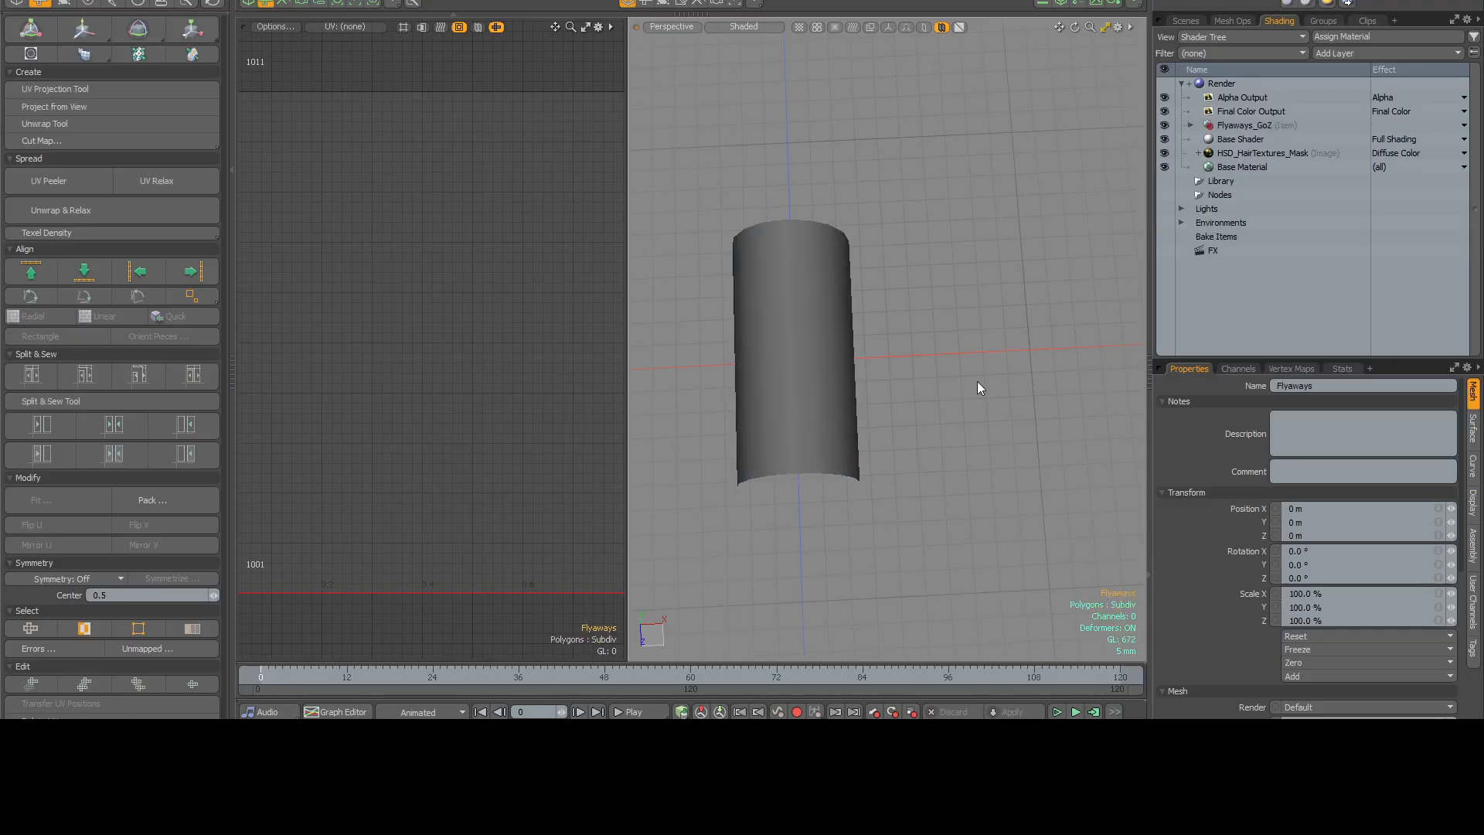
{"action": "left_click_drag", "start_coordinate": [977, 382], "coordinate": [822, 428], "text": "alt"}
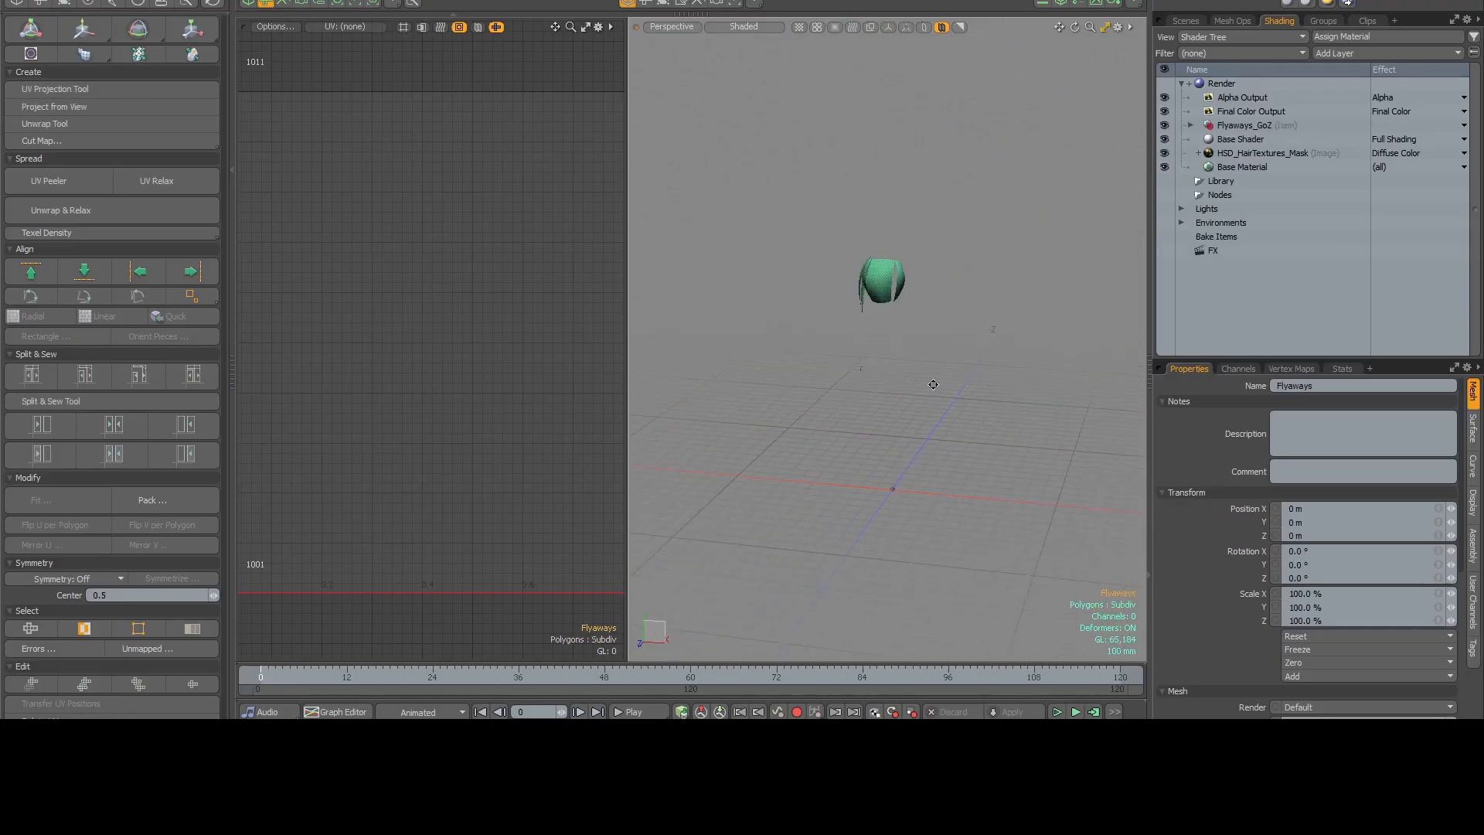
{"action": "scroll", "coordinate": [830, 284], "scroll_direction": "up", "scroll_amount": 5}
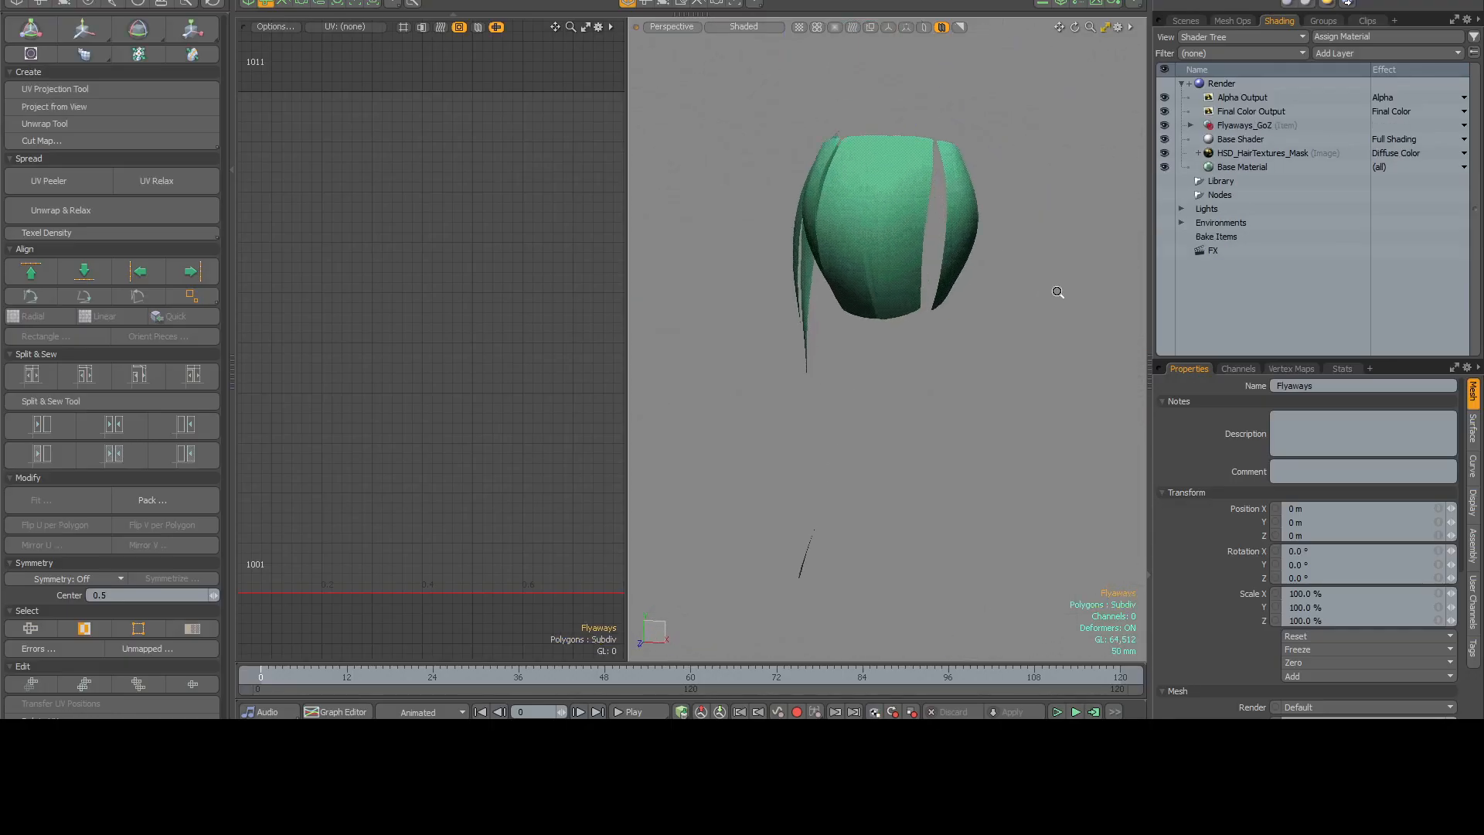
{"action": "left_click_drag", "start_coordinate": [831, 280], "coordinate": [847, 186], "text": "alt"}
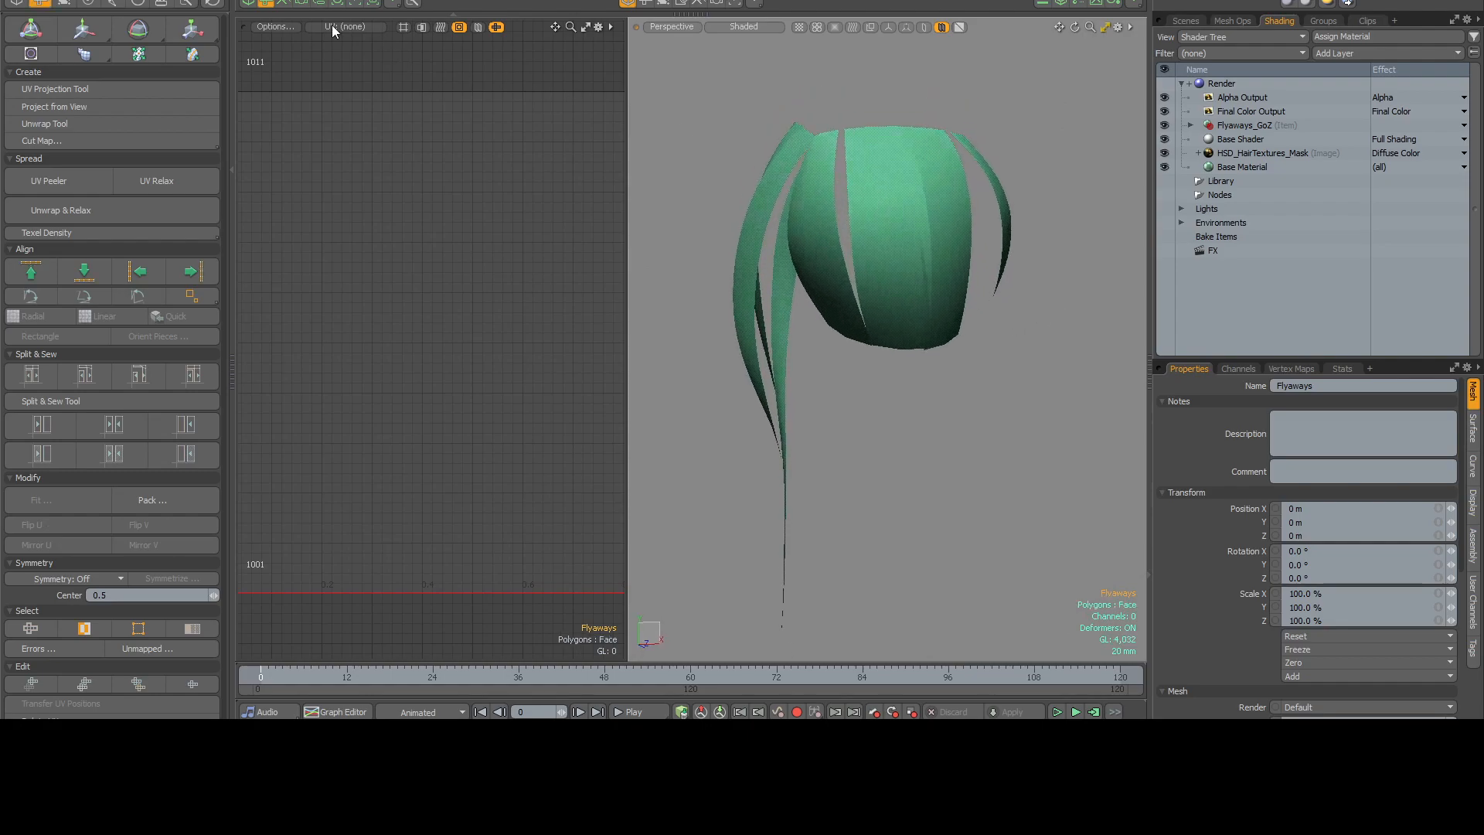
{"action": "left_click", "coordinate": [336, 57]}
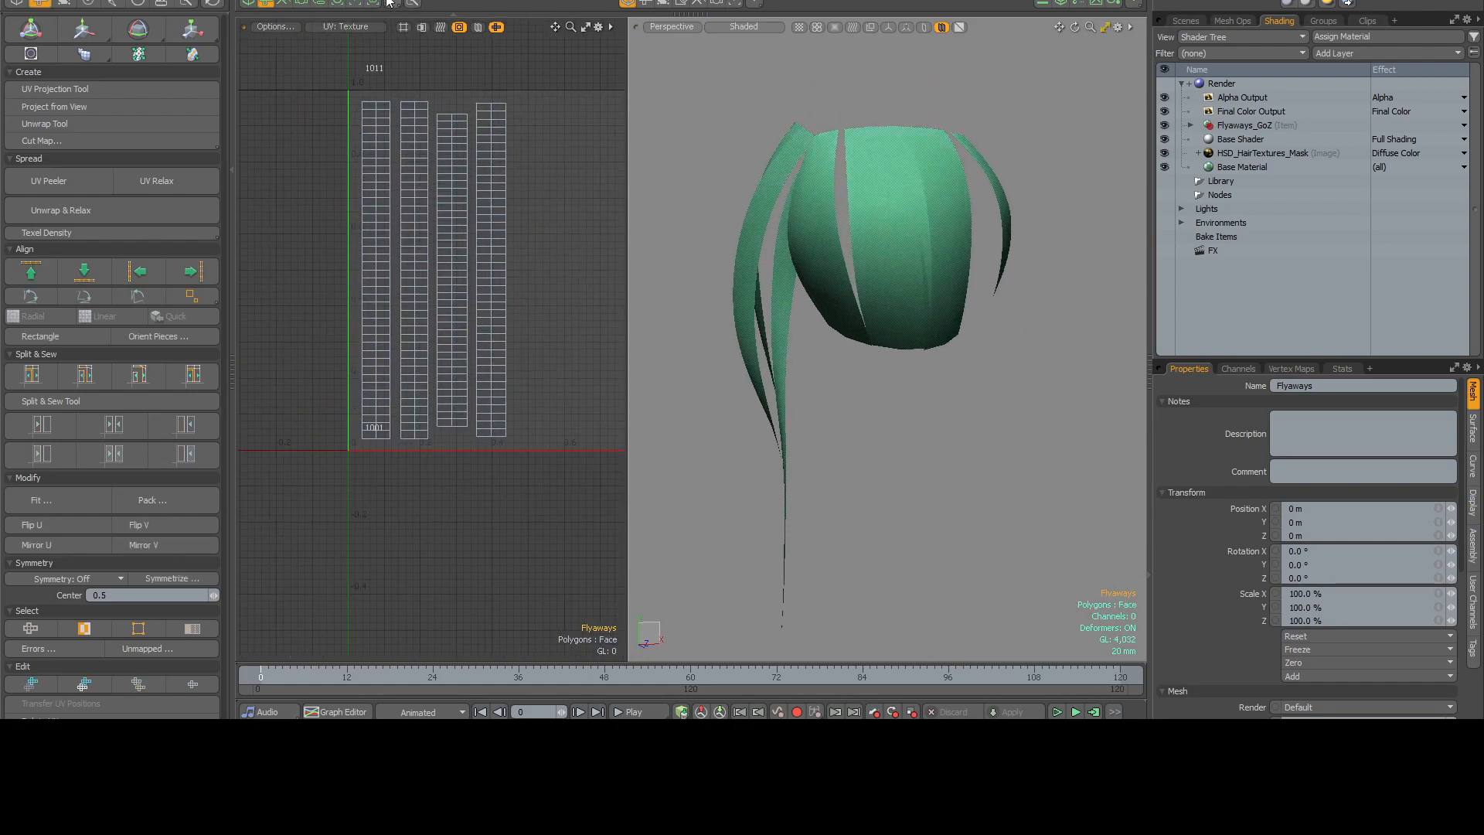
{"action": "left_click_drag", "start_coordinate": [480, 112], "coordinate": [470, 150], "text": "alt"}
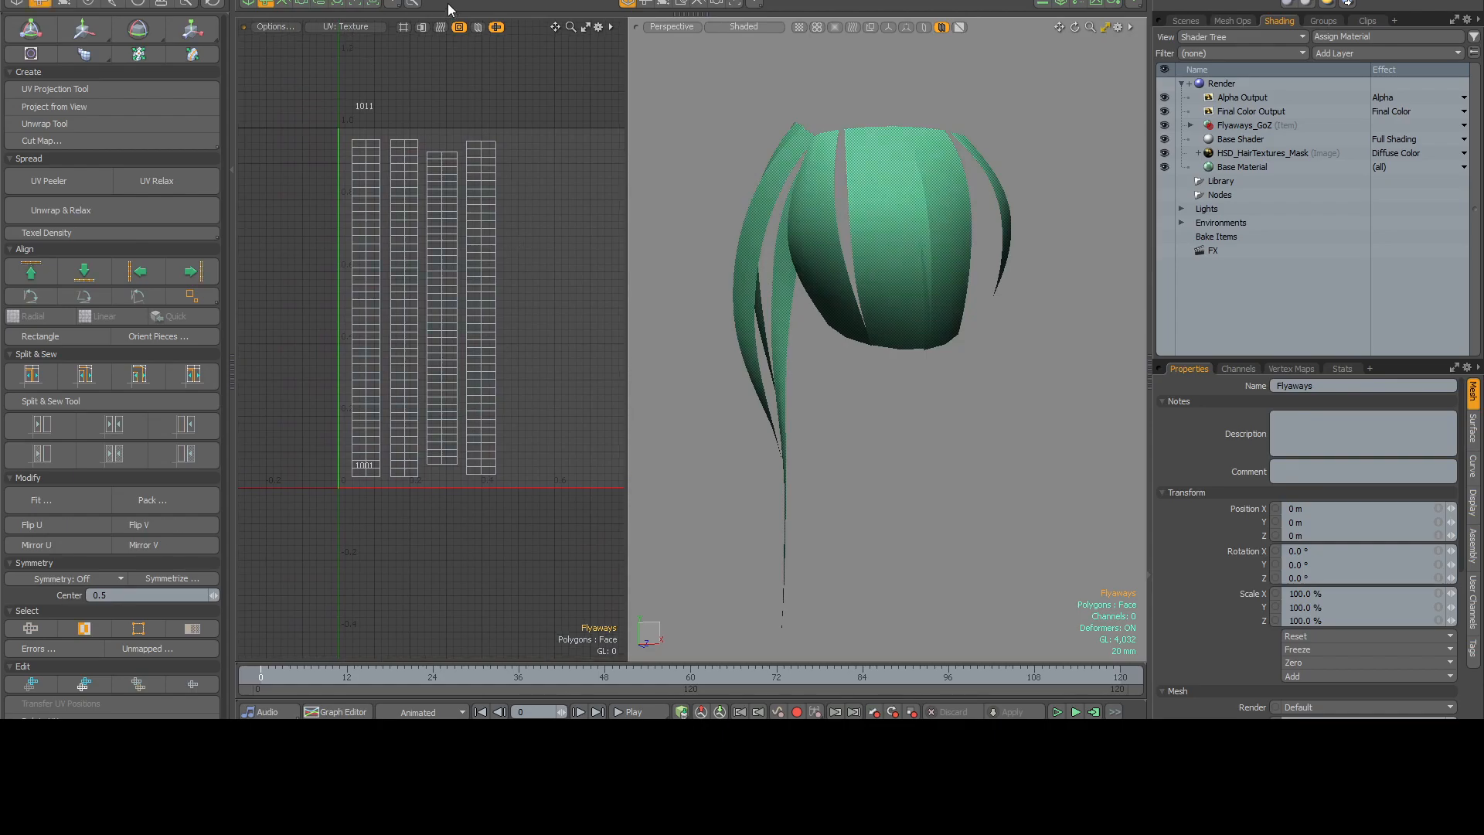
Enter polygon selection mode and set HSD_HairTextures_Mask as the backdrop of the UV view.
{"action": "key", "text": "3"}
{"action": "scroll", "coordinate": [510, 263], "scroll_direction": "down", "scroll_amount": 1}
{"action": "left_click_drag", "start_coordinate": [514, 273], "coordinate": [510, 258], "text": "alt"}
{"action": "left_click", "coordinate": [273, 35]}
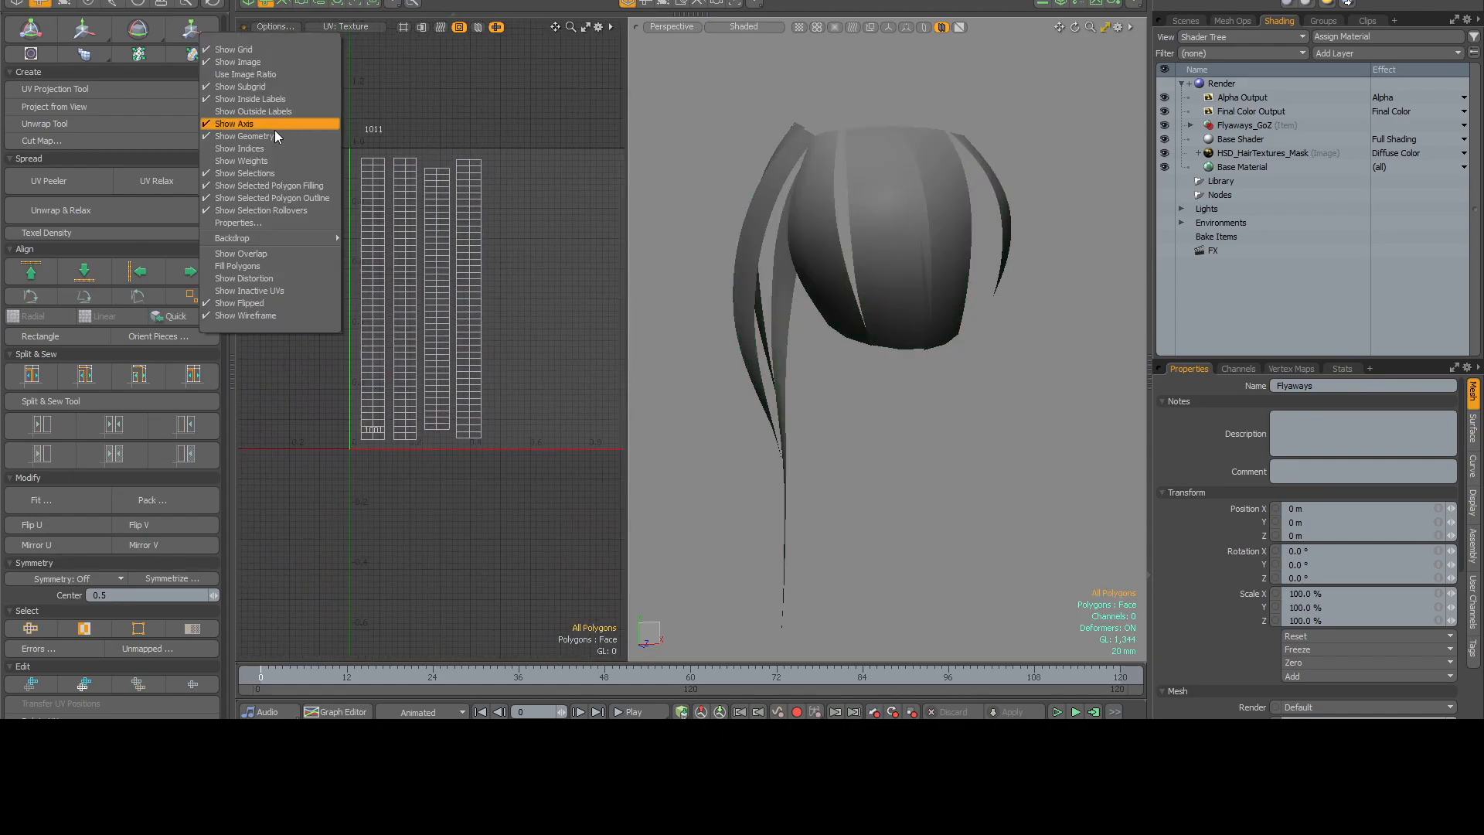
{"action": "mouse_move", "coordinate": [294, 240]}
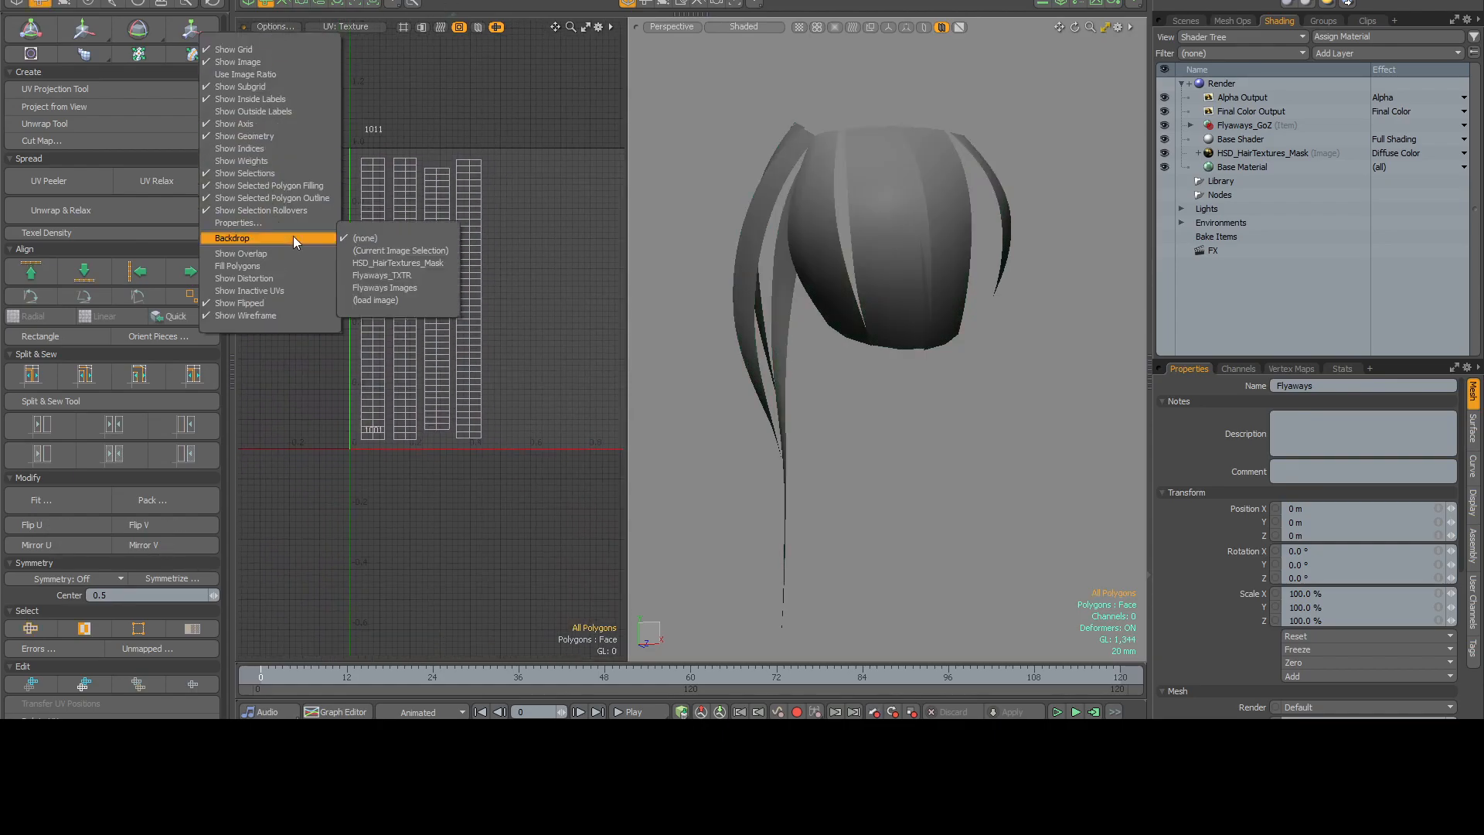
{"action": "left_click", "coordinate": [380, 263]}
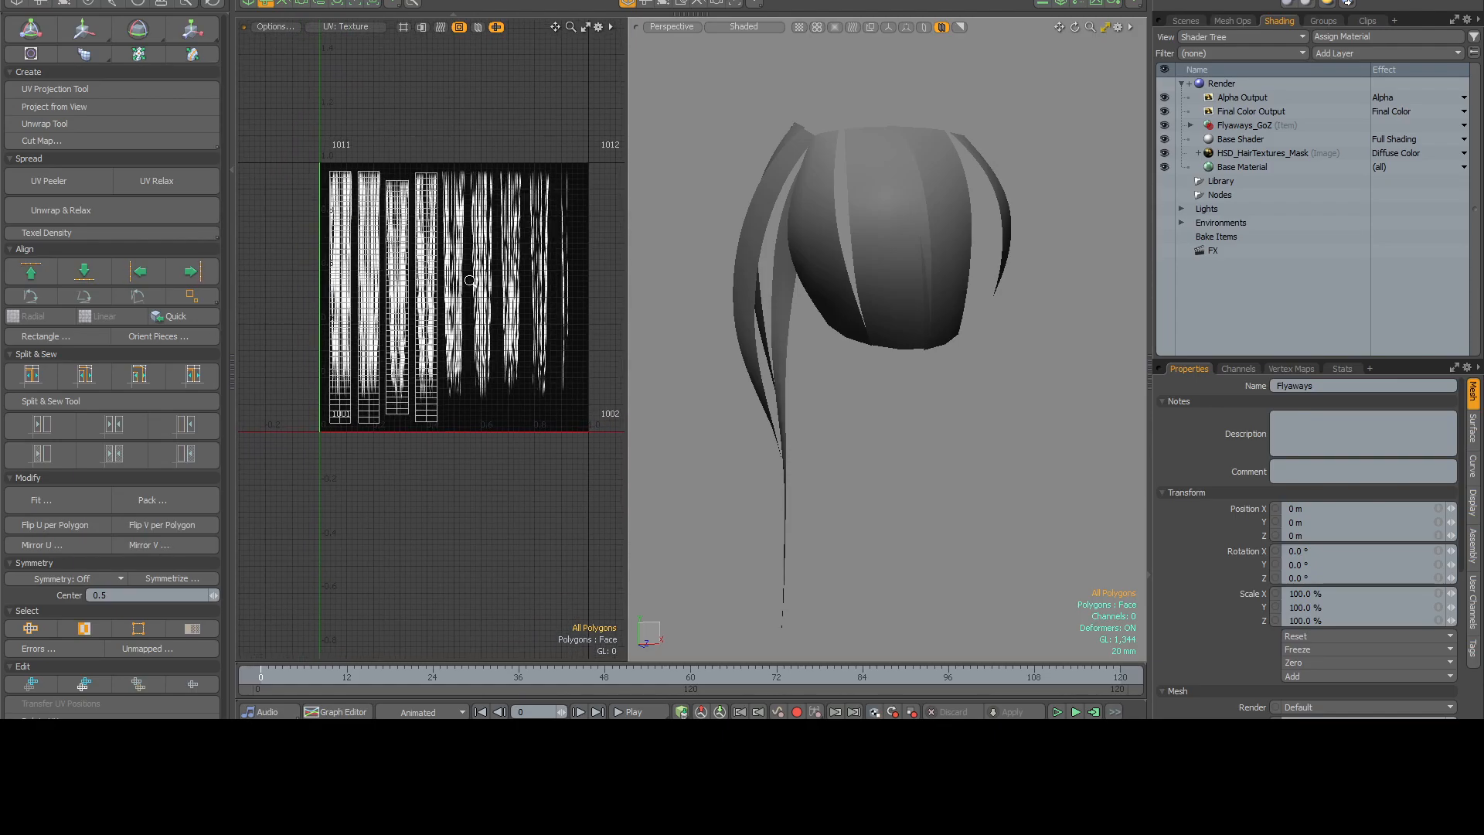
Select all the flyaway strips' UV islands and fit them per UV Island with Keep Proportion enabled.
{"action": "left_click_drag", "start_coordinate": [470, 279], "coordinate": [479, 268], "text": "alt+shift"}
{"action": "right_click_drag", "start_coordinate": [487, 450], "coordinate": [493, 440]}
{"action": "mouse_move", "coordinate": [499, 223]}
{"action": "left_mouse_down", "text": "alt+shift"}
{"action": "mouse_move", "coordinate": [459, 234]}
{"action": "mouse_move", "coordinate": [492, 239]}
{"action": "mouse_move", "coordinate": [451, 237]}
{"action": "left_mouse_up", "text": "alt+shift"}
{"action": "scroll", "coordinate": [459, 234], "scroll_direction": "up", "scroll_amount": 2}
{"action": "scroll", "coordinate": [492, 239], "scroll_direction": "up", "scroll_amount": 1}
{"action": "mouse_move", "coordinate": [544, 188]}
{"action": "left_mouse_down", "text": "alt+shift"}
{"action": "mouse_move", "coordinate": [560, 160]}
{"action": "mouse_move", "coordinate": [537, 166]}
{"action": "left_mouse_up", "text": "alt+shift"}
{"action": "scroll", "coordinate": [537, 166], "scroll_direction": "down", "scroll_amount": 1}
{"action": "scroll", "coordinate": [145, 471], "scroll_direction": "down", "scroll_amount": 1}
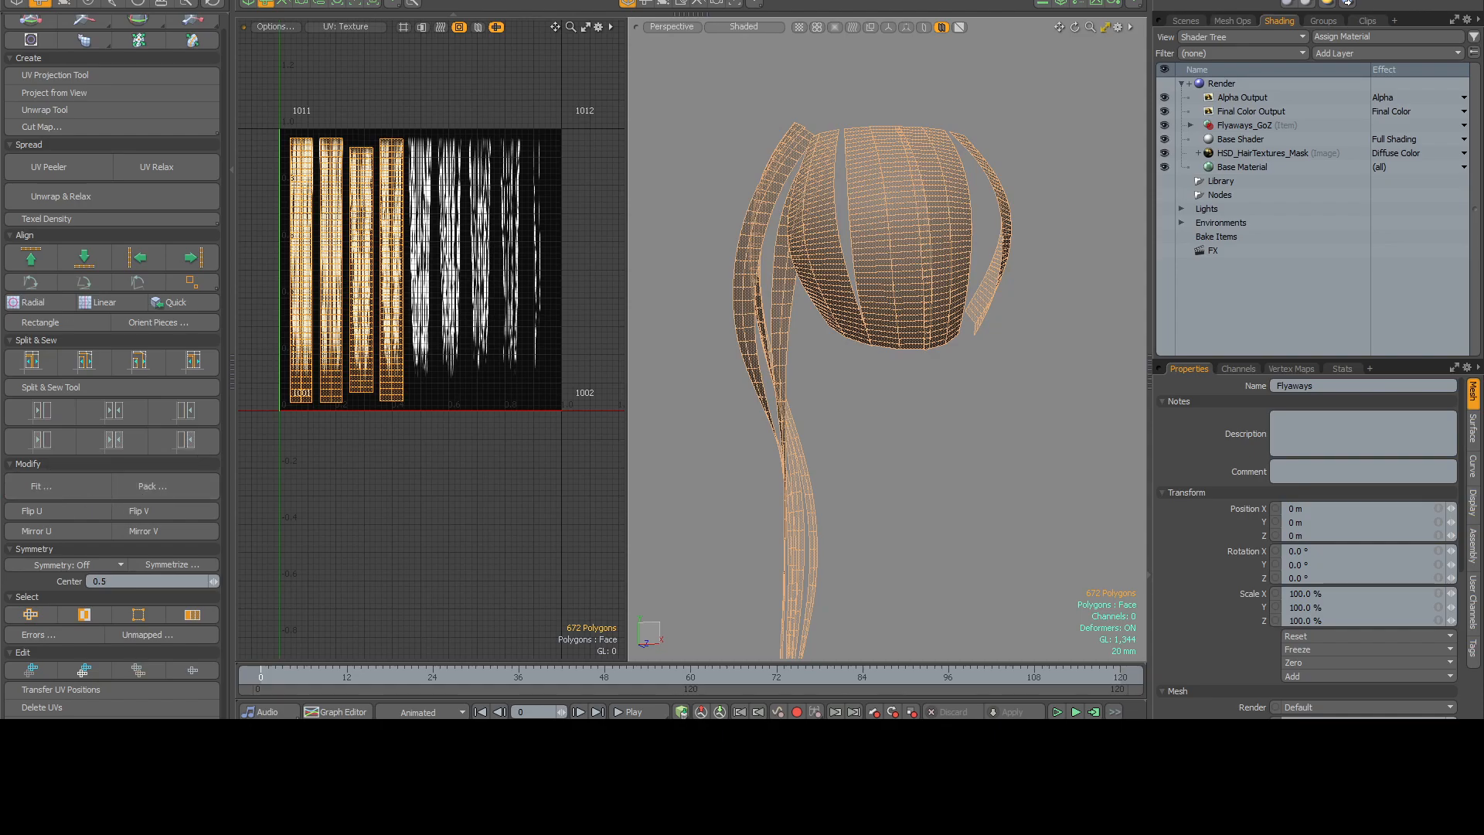
{"action": "left_click", "coordinate": [42, 486]}
{"action": "left_click_drag", "start_coordinate": [654, 337], "coordinate": [849, 244]}
{"action": "left_click", "coordinate": [839, 268]}
{"action": "left_click", "coordinate": [833, 281]}
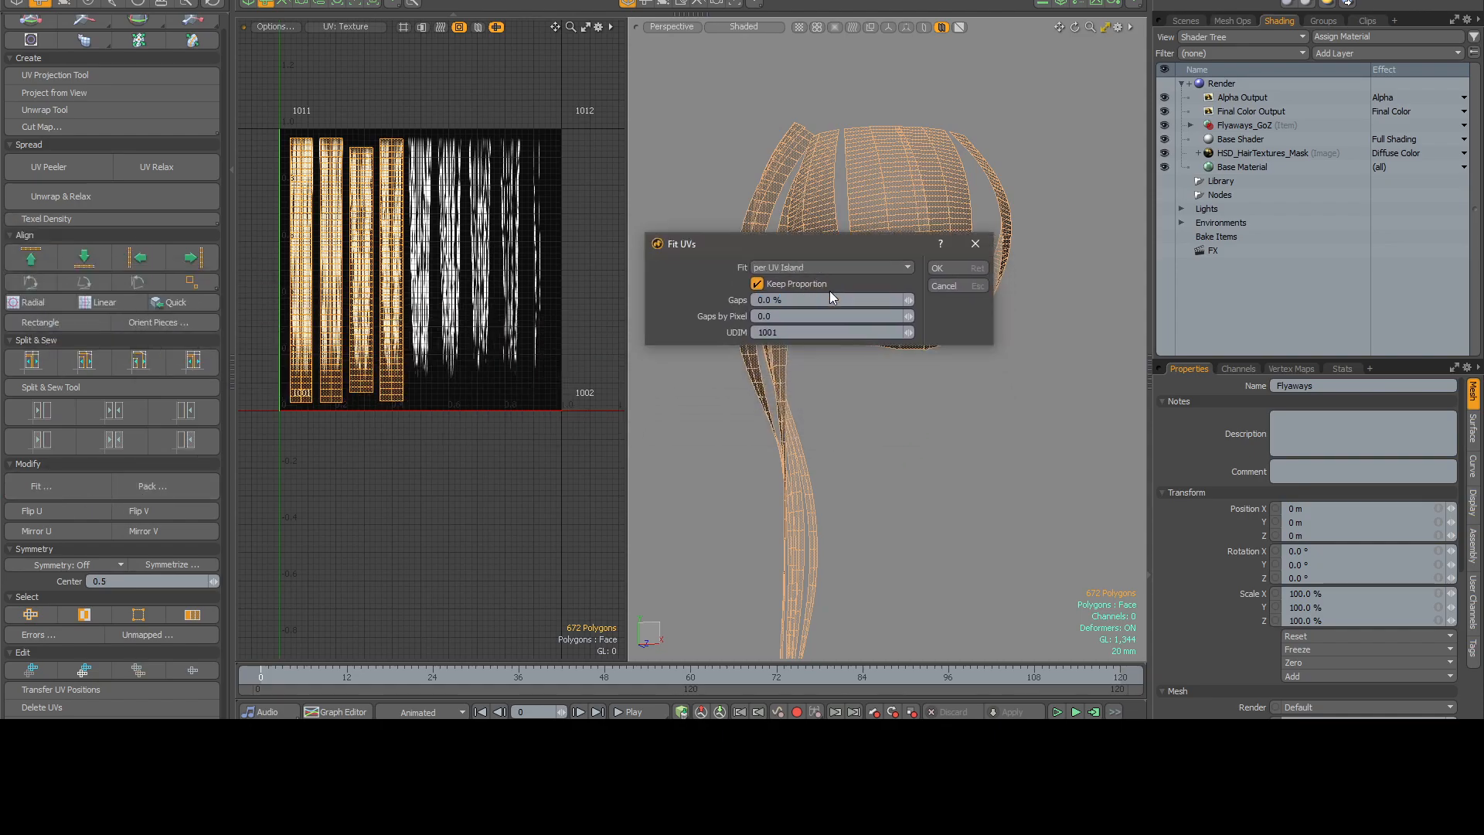
{"action": "left_click", "coordinate": [947, 268]}
Move the stacked UV strips onto the thinnest strand of the hair texture and scale them to match it.
{"action": "scroll", "coordinate": [537, 317], "scroll_direction": "up", "scroll_amount": 3}
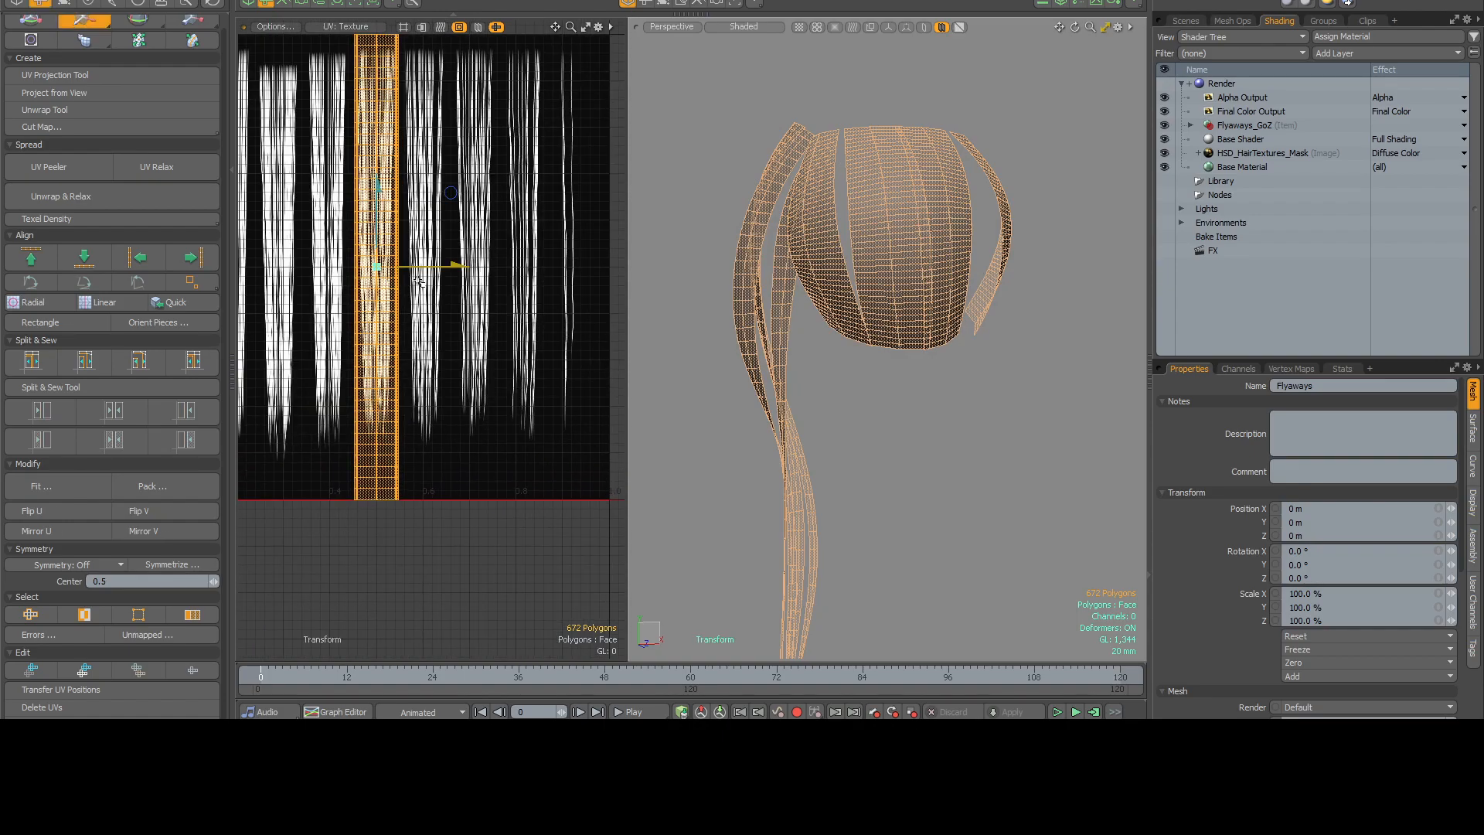
{"action": "left_click_drag", "start_coordinate": [428, 268], "coordinate": [522, 330]}
{"action": "scroll", "coordinate": [522, 329], "scroll_direction": "up", "scroll_amount": 1}
{"action": "key", "text": "r"}
{"action": "left_click_drag", "start_coordinate": [509, 245], "coordinate": [510, 254]}
{"action": "mouse_move", "coordinate": [594, 326]}
{"action": "left_mouse_down"}
{"action": "mouse_move", "coordinate": [546, 327]}
{"action": "mouse_move", "coordinate": [592, 332]}
{"action": "left_mouse_up"}
{"action": "key", "text": "w"}
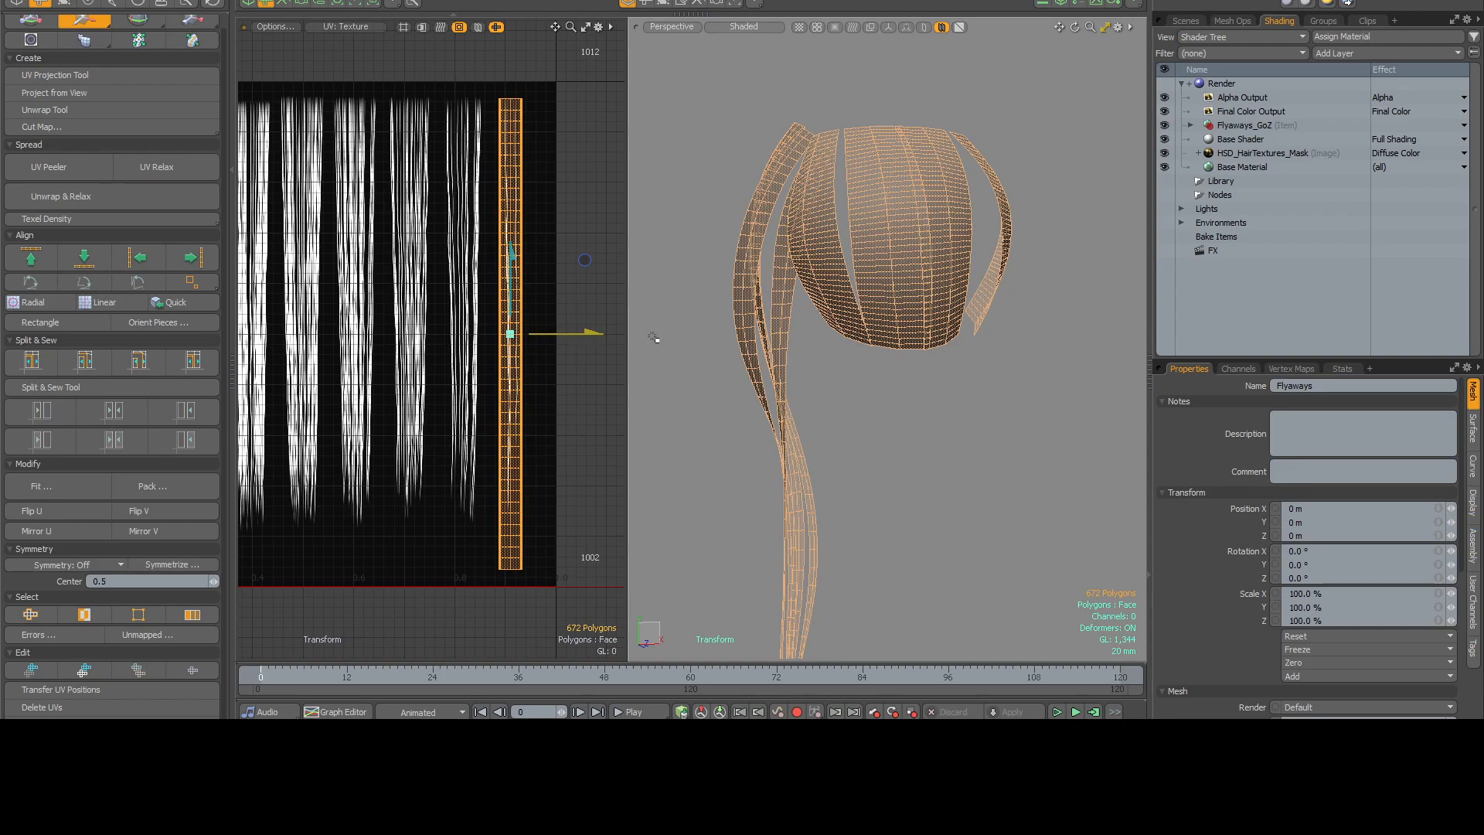
Release the transform, send the remapped Flyaways mesh back to ZBrush and inspect the thin strands around the side lock.
{"action": "key", "text": "q"}
{"action": "left_click", "coordinate": [732, 360]}
{"action": "left_click_drag", "start_coordinate": [732, 359], "coordinate": [737, 322], "text": "alt+shift"}
{"action": "left_click_drag", "start_coordinate": [868, 335], "coordinate": [893, 310], "text": "alt"}
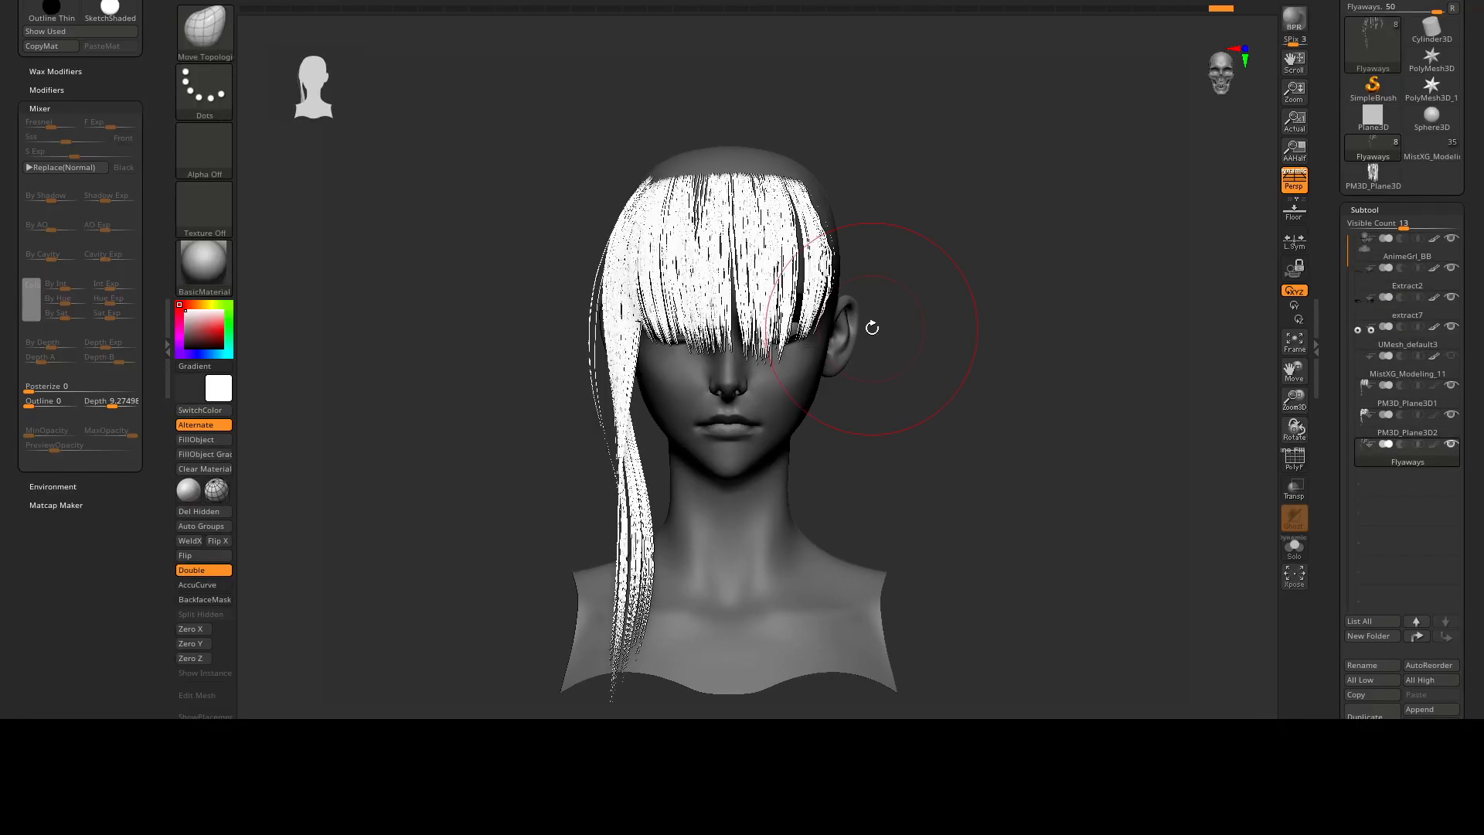
{"action": "left_click_drag", "start_coordinate": [871, 326], "coordinate": [894, 331]}
{"action": "right_click_drag", "start_coordinate": [894, 331], "coordinate": [889, 386]}
{"action": "right_click_drag", "start_coordinate": [811, 340], "coordinate": [696, 294]}
{"action": "right_click_drag", "start_coordinate": [610, 332], "coordinate": [573, 166]}
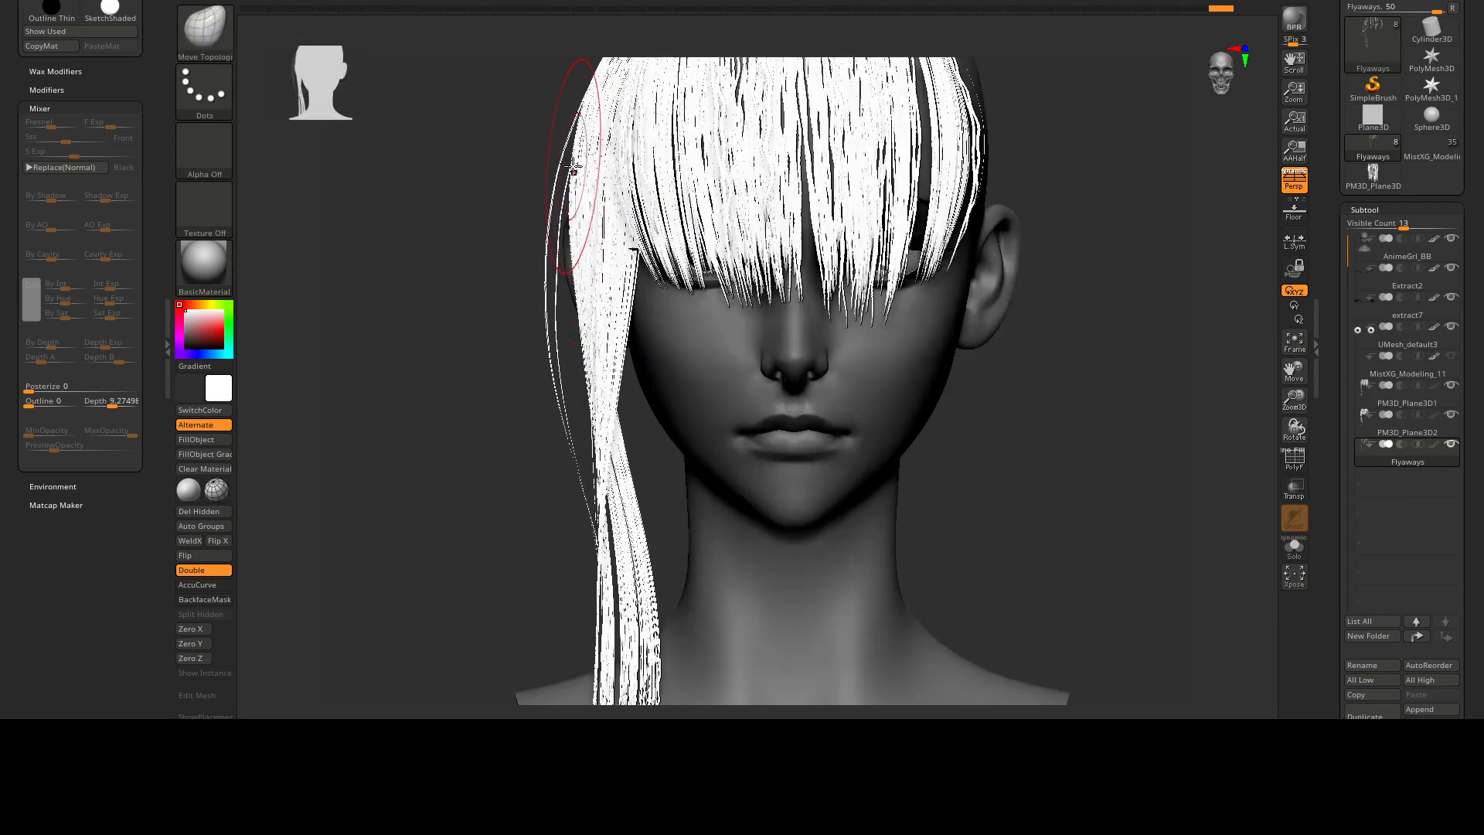
{"action": "right_click_drag", "start_coordinate": [587, 523], "coordinate": [589, 318]}
{"action": "right_click_drag", "start_coordinate": [798, 305], "coordinate": [887, 435]}
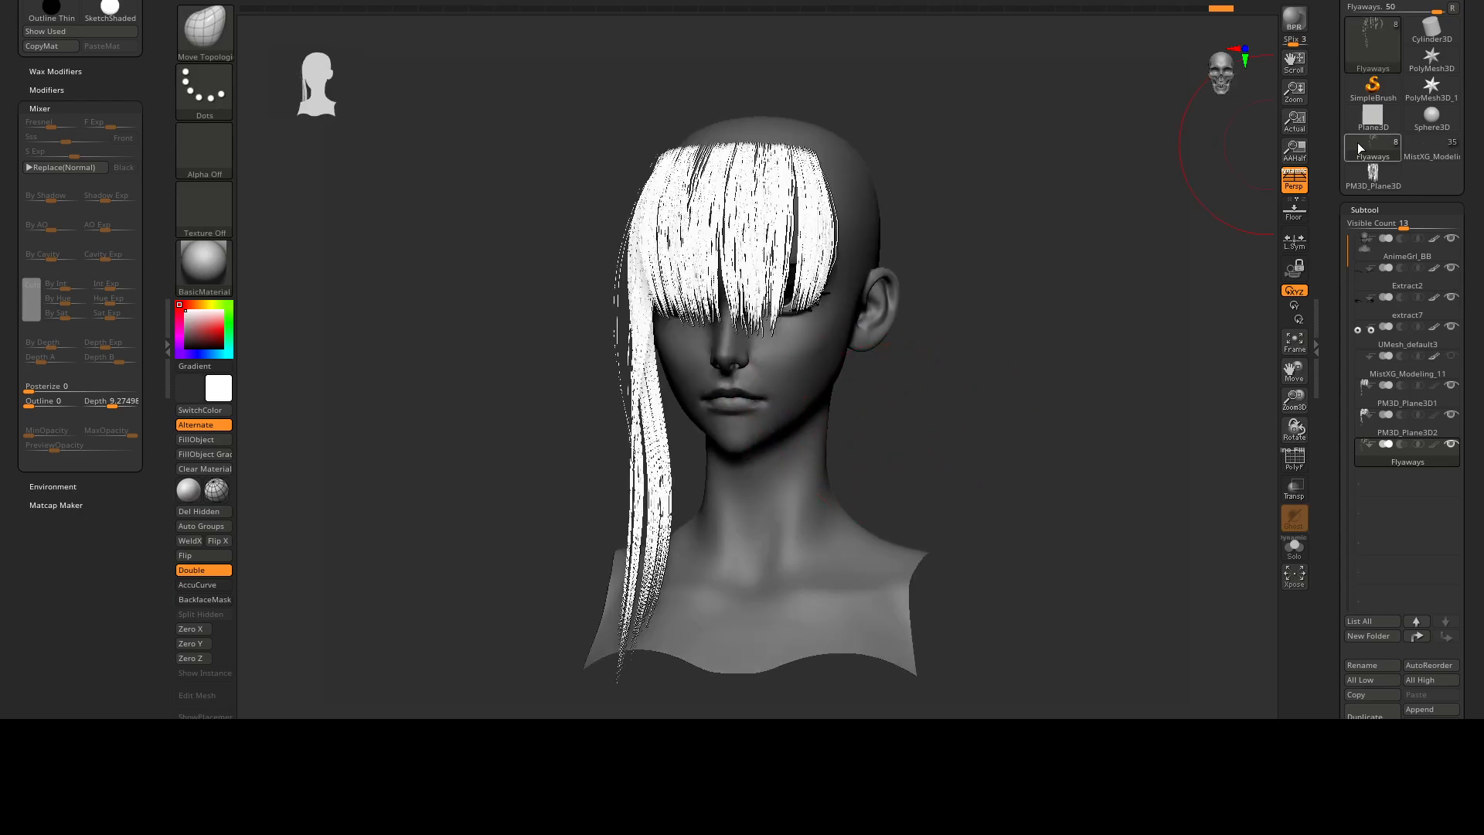
Switch to the full-character tool and isolate its BaseHairGeo subtool.
{"action": "left_click", "coordinate": [1440, 148]}
{"action": "left_click", "coordinate": [855, 394], "text": "alt"}
{"action": "right_click_drag", "start_coordinate": [1013, 397], "coordinate": [795, 222], "text": "ctrl"}
{"action": "right_click_drag", "start_coordinate": [685, 288], "coordinate": [732, 325], "text": "alt"}
{"action": "right_click_drag", "start_coordinate": [463, 280], "coordinate": [503, 289]}
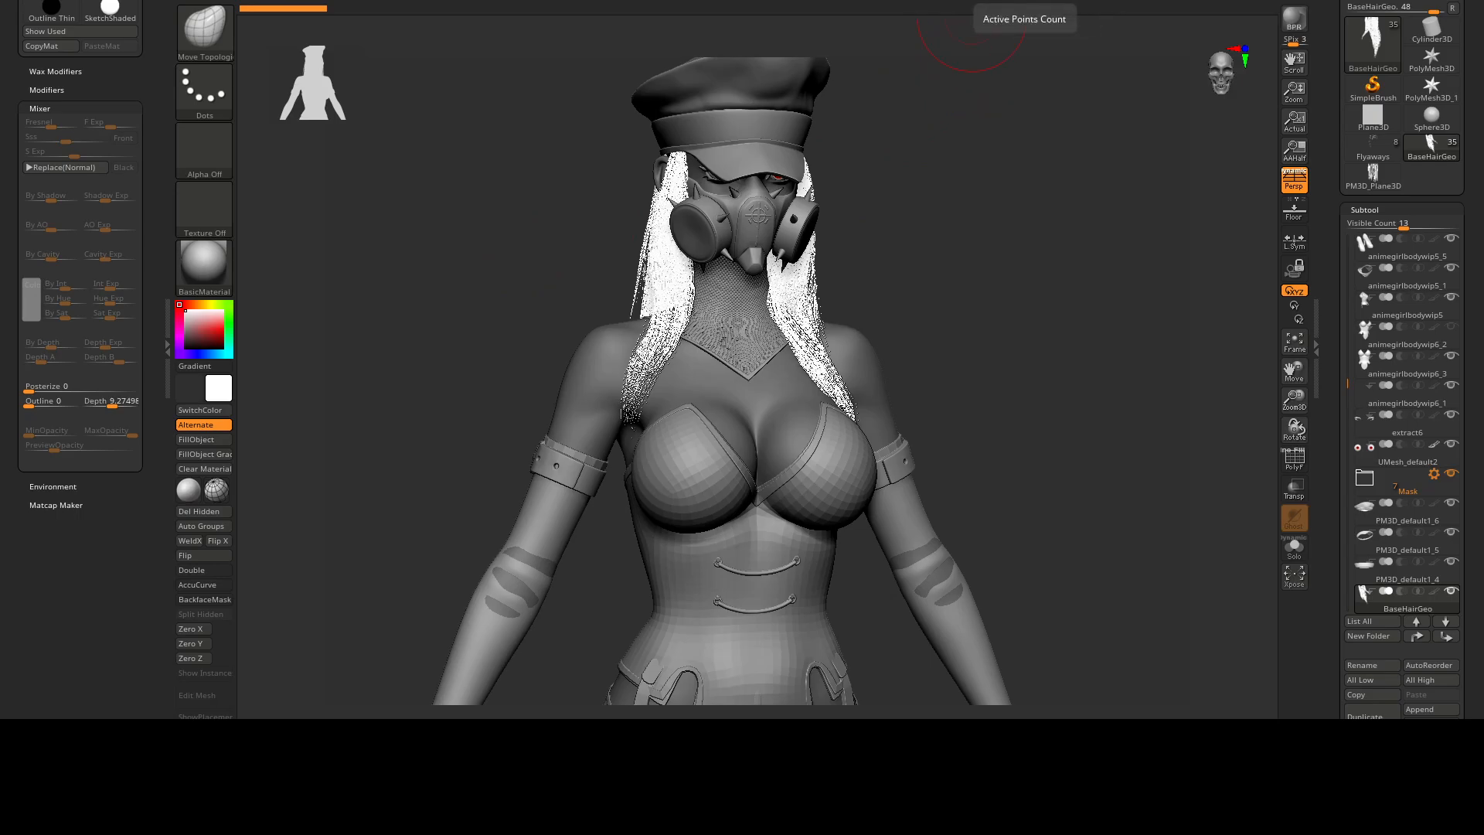
{"action": "key", "text": "ctrl+q"}
{"action": "right_click_drag", "start_coordinate": [803, 328], "coordinate": [1077, 294], "text": "alt"}
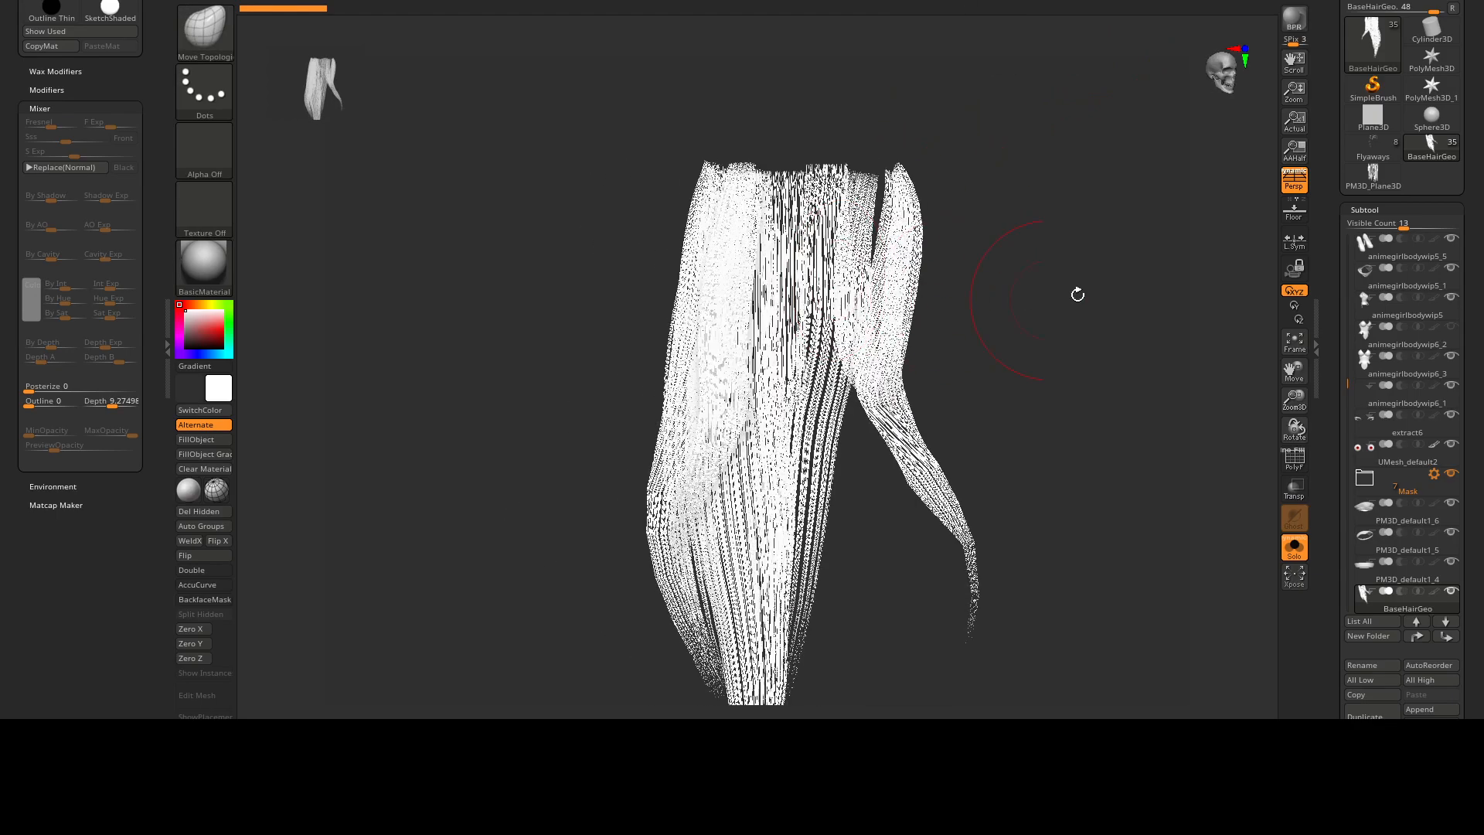
Compare the hair with and without the body, turn off its texture and examine the underlying strand geometry.
{"action": "left_click", "coordinate": [1383, 210]}
{"action": "right_click_drag", "start_coordinate": [984, 309], "coordinate": [851, 103]}
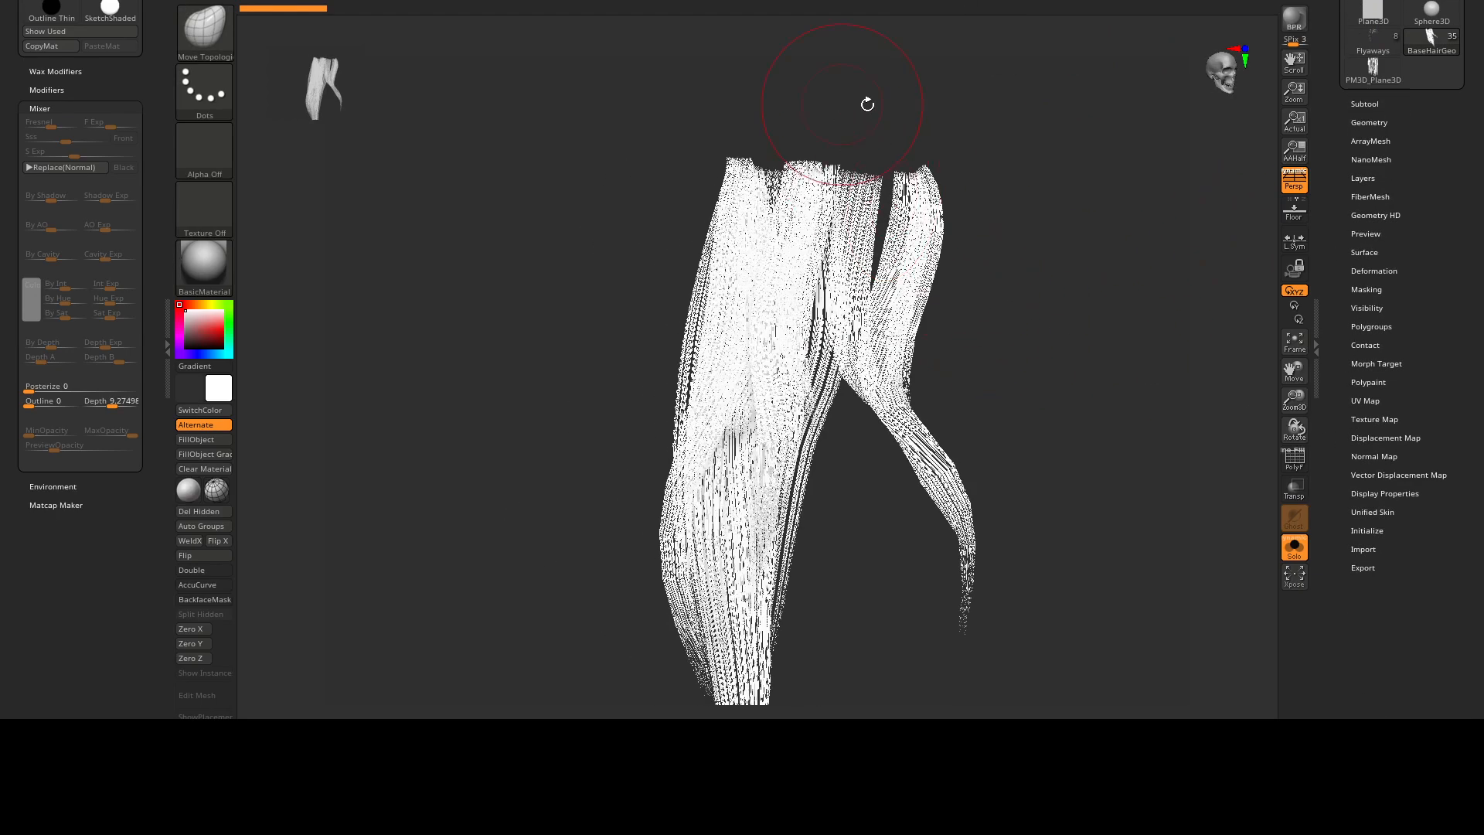
{"action": "right_click_drag", "start_coordinate": [953, 148], "coordinate": [1346, 415]}
{"action": "left_click", "coordinate": [1303, 553]}
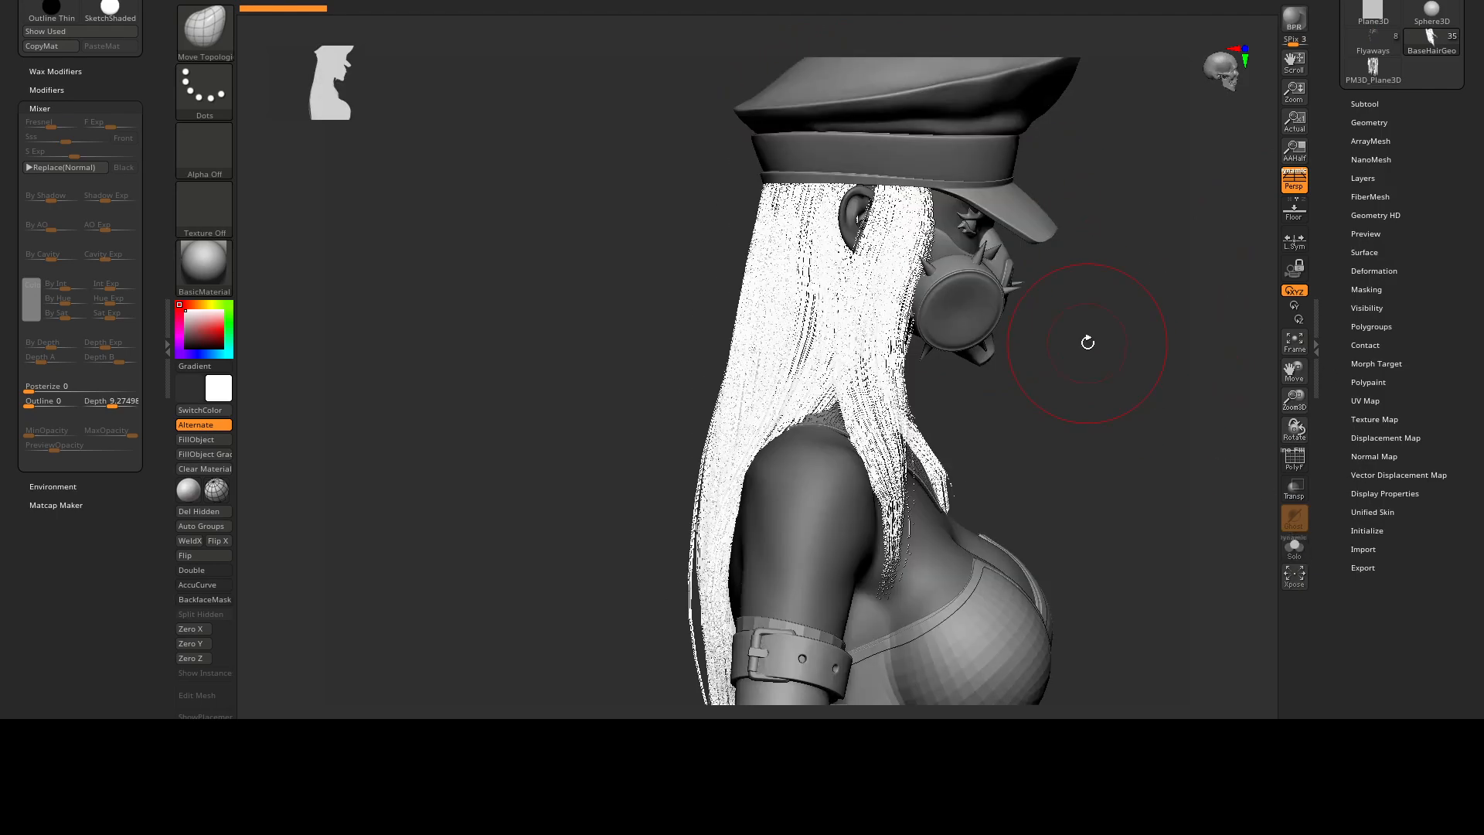
{"action": "left_click", "coordinate": [1302, 548]}
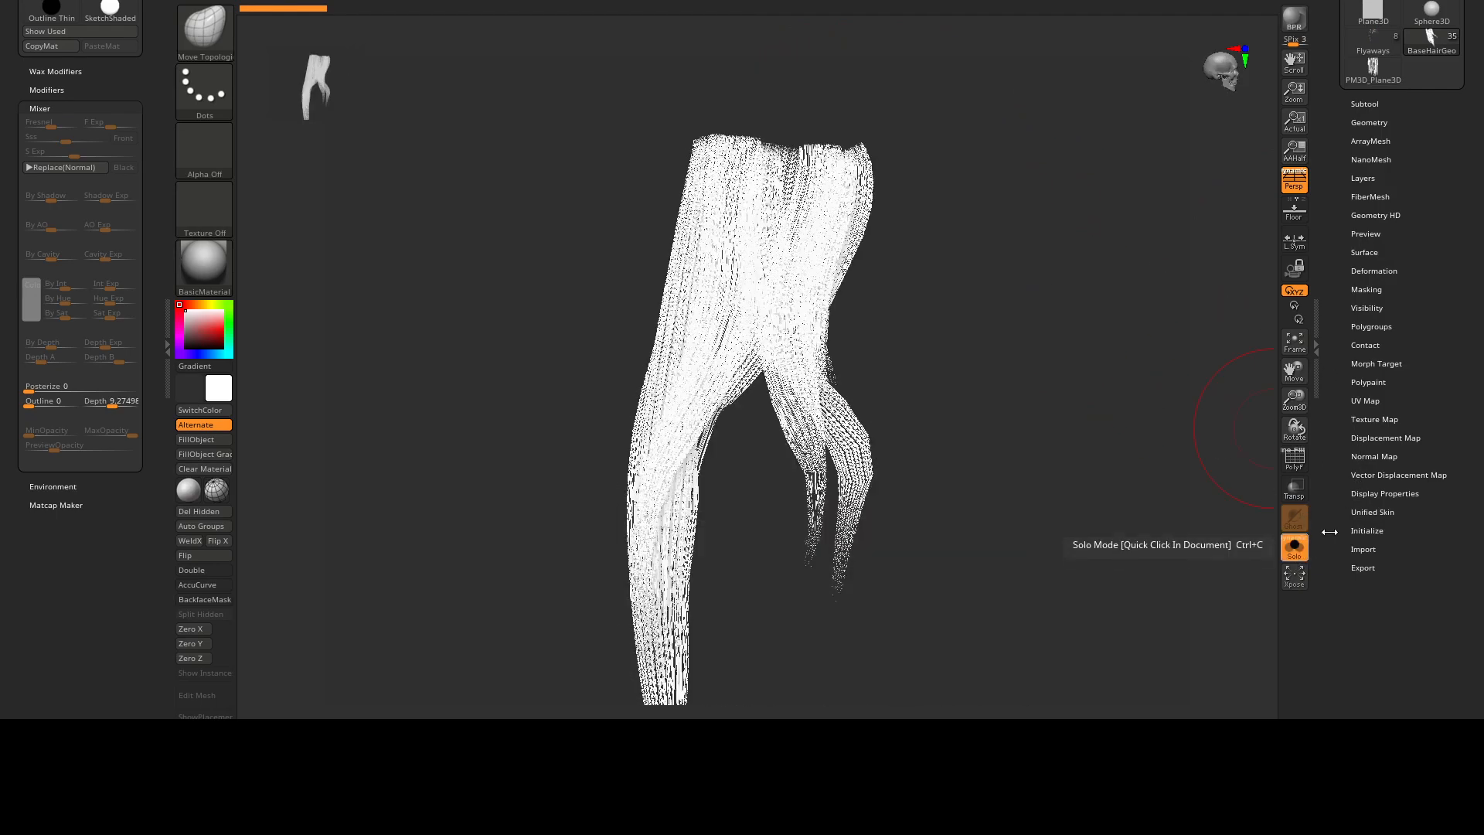
{"action": "left_click", "coordinate": [1373, 420]}
{"action": "left_click", "coordinate": [1426, 433]}
{"action": "left_click_drag", "start_coordinate": [856, 284], "coordinate": [753, 228]}
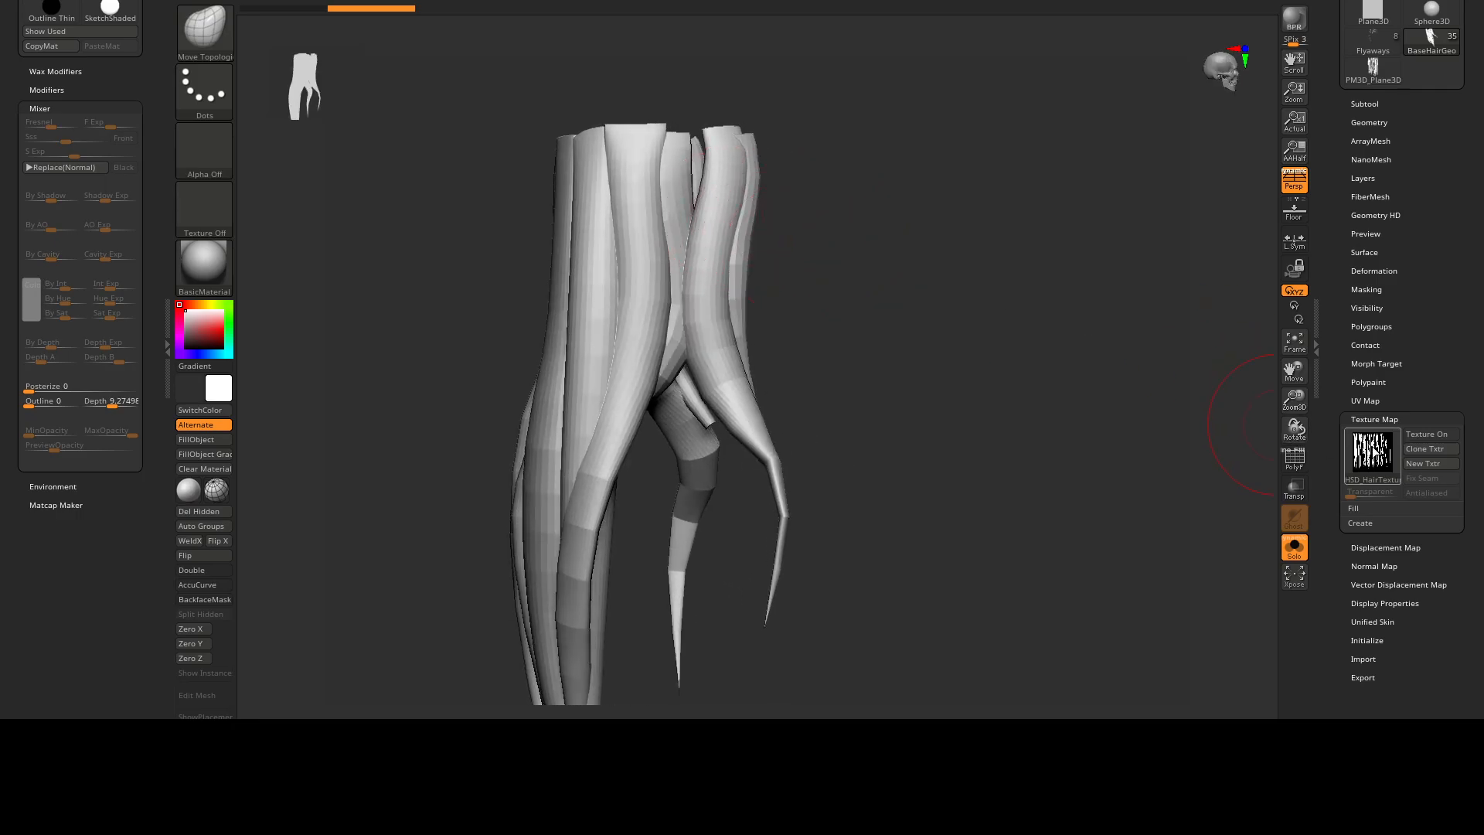
{"action": "left_click_drag", "start_coordinate": [916, 388], "coordinate": [1136, 136]}
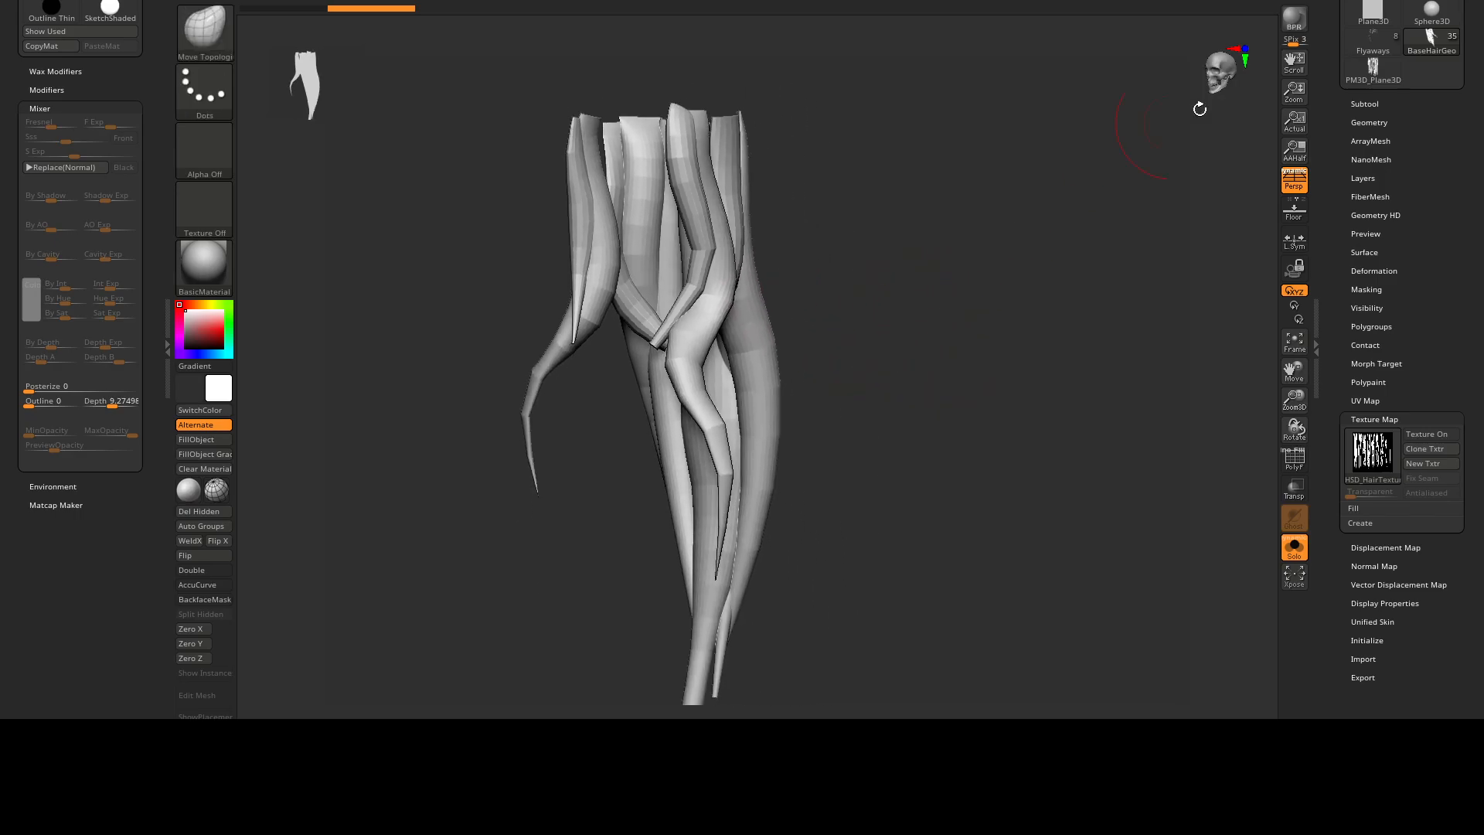
Switch to the PM3D_Plane3D tool, frame it and examine the curved hair card's texture.
{"action": "left_click", "coordinate": [1371, 68]}
{"action": "left_click_drag", "start_coordinate": [890, 369], "coordinate": [995, 246]}
{"action": "key", "text": "f"}
{"action": "mouse_move", "coordinate": [979, 246]}
{"action": "right_mouse_down"}
{"action": "mouse_move", "coordinate": [827, 309]}
{"action": "mouse_move", "coordinate": [731, 312]}
{"action": "mouse_move", "coordinate": [784, 187]}
{"action": "mouse_move", "coordinate": [732, 288]}
{"action": "mouse_move", "coordinate": [736, 144]}
{"action": "mouse_move", "coordinate": [814, 278]}
{"action": "mouse_move", "coordinate": [789, 315]}
{"action": "right_mouse_up"}
{"action": "right_click_drag", "start_coordinate": [715, 286], "coordinate": [761, 309], "text": "ctrl"}
{"action": "right_click_drag", "start_coordinate": [762, 309], "coordinate": [728, 265]}
{"action": "right_click_drag", "start_coordinate": [699, 214], "coordinate": [672, 255], "text": "alt"}
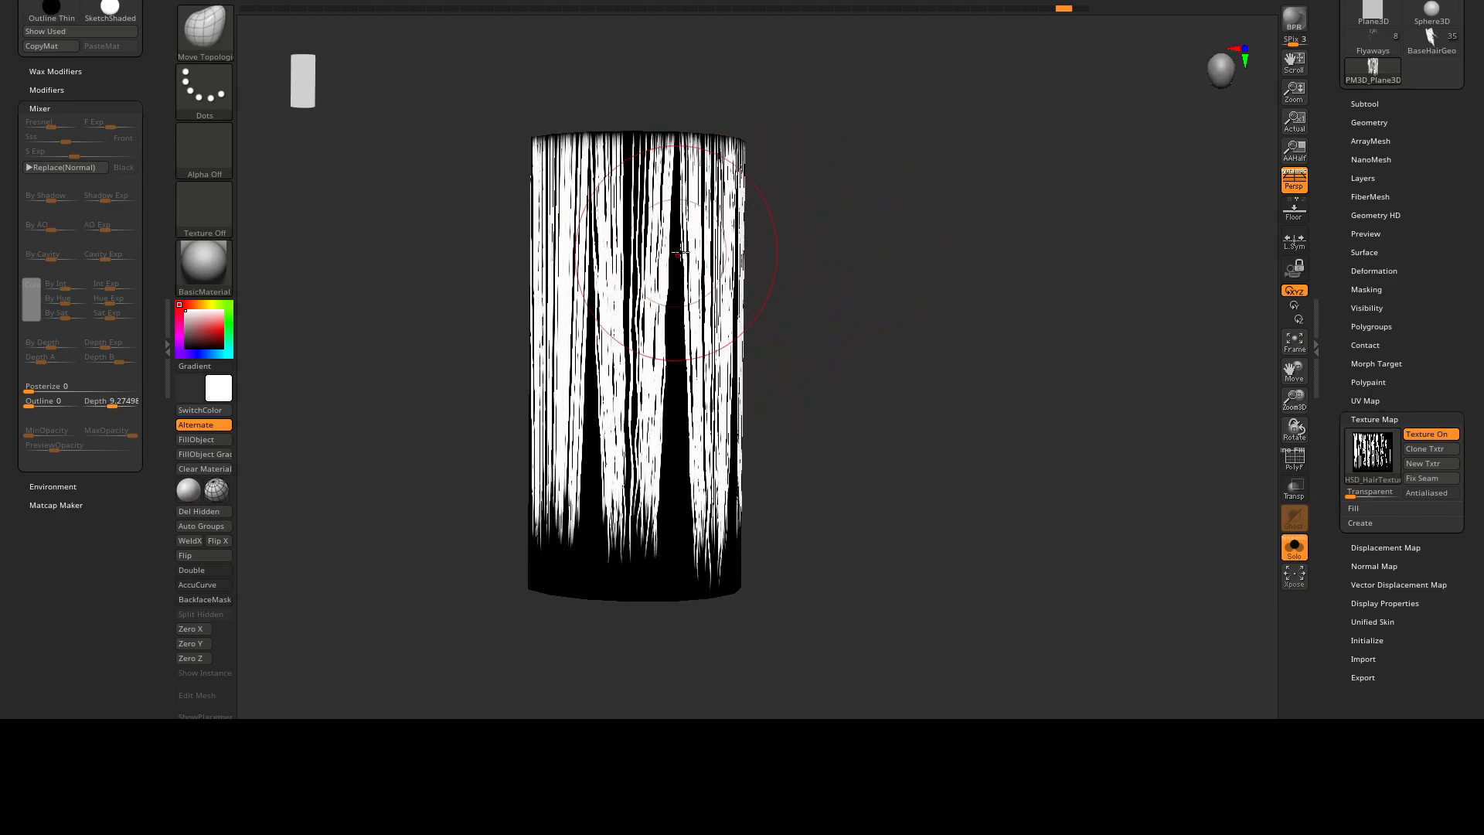
{"action": "mouse_move", "coordinate": [712, 466]}
{"action": "right_mouse_down"}
{"action": "mouse_move", "coordinate": [779, 315]}
{"action": "mouse_move", "coordinate": [735, 381]}
{"action": "mouse_move", "coordinate": [684, 379]}
{"action": "right_mouse_up"}
{"action": "mouse_move", "coordinate": [684, 378]}
{"action": "right_mouse_down", "text": "ctrl"}
{"action": "mouse_move", "coordinate": [707, 367]}
{"action": "mouse_move", "coordinate": [712, 390]}
{"action": "right_mouse_up", "text": "ctrl"}
{"action": "mouse_move", "coordinate": [712, 391]}
{"action": "right_mouse_down"}
{"action": "mouse_move", "coordinate": [755, 378]}
{"action": "mouse_move", "coordinate": [725, 358]}
{"action": "mouse_move", "coordinate": [749, 338]}
{"action": "mouse_move", "coordinate": [685, 331]}
{"action": "mouse_move", "coordinate": [742, 335]}
{"action": "mouse_move", "coordinate": [699, 358]}
{"action": "mouse_move", "coordinate": [713, 364]}
{"action": "mouse_move", "coordinate": [683, 361]}
{"action": "right_mouse_up"}
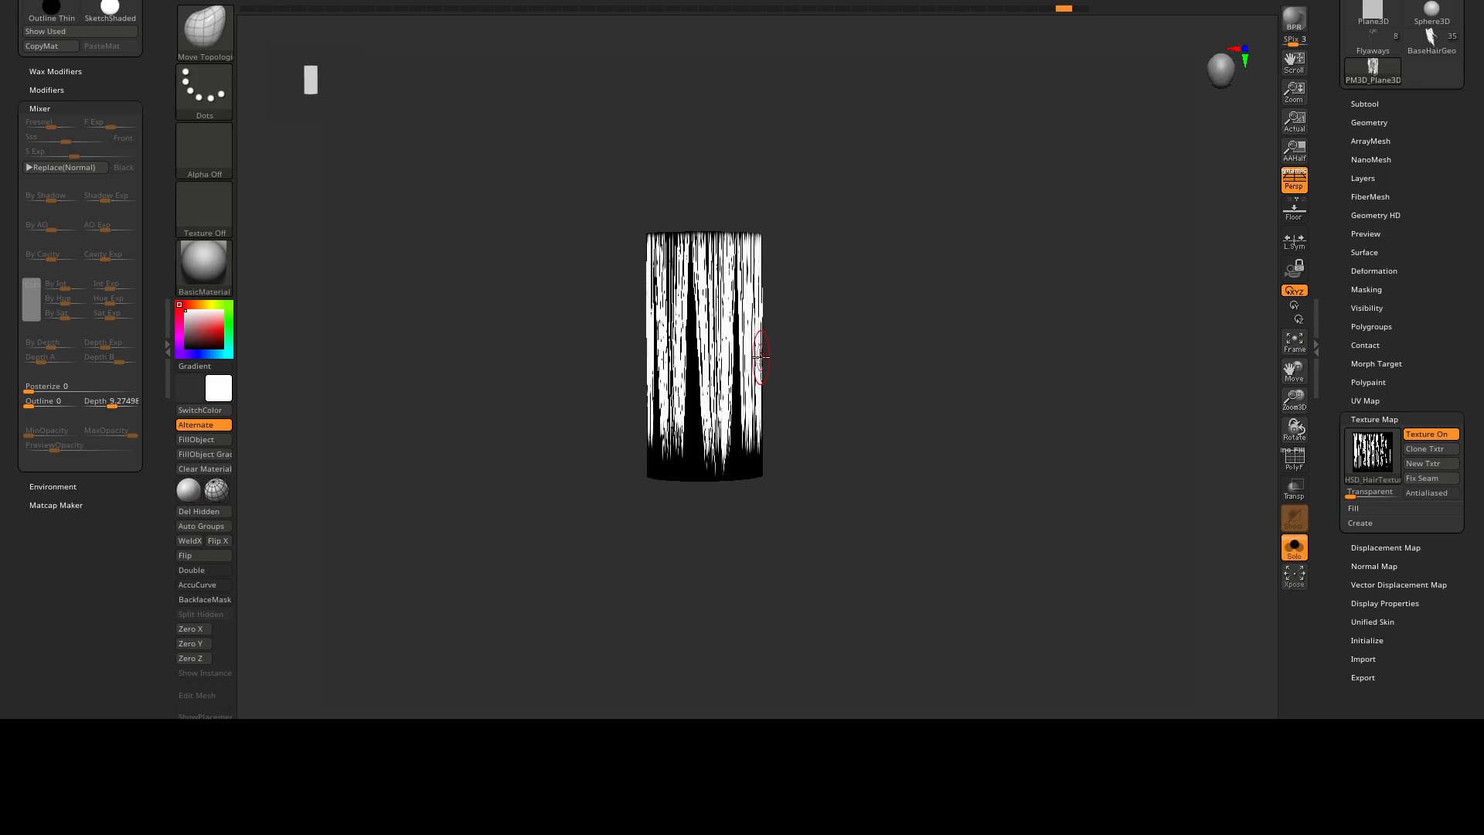
Return to the Flyaways tool and show the whole head with all its hair layers.
{"action": "left_click", "coordinate": [1371, 49]}
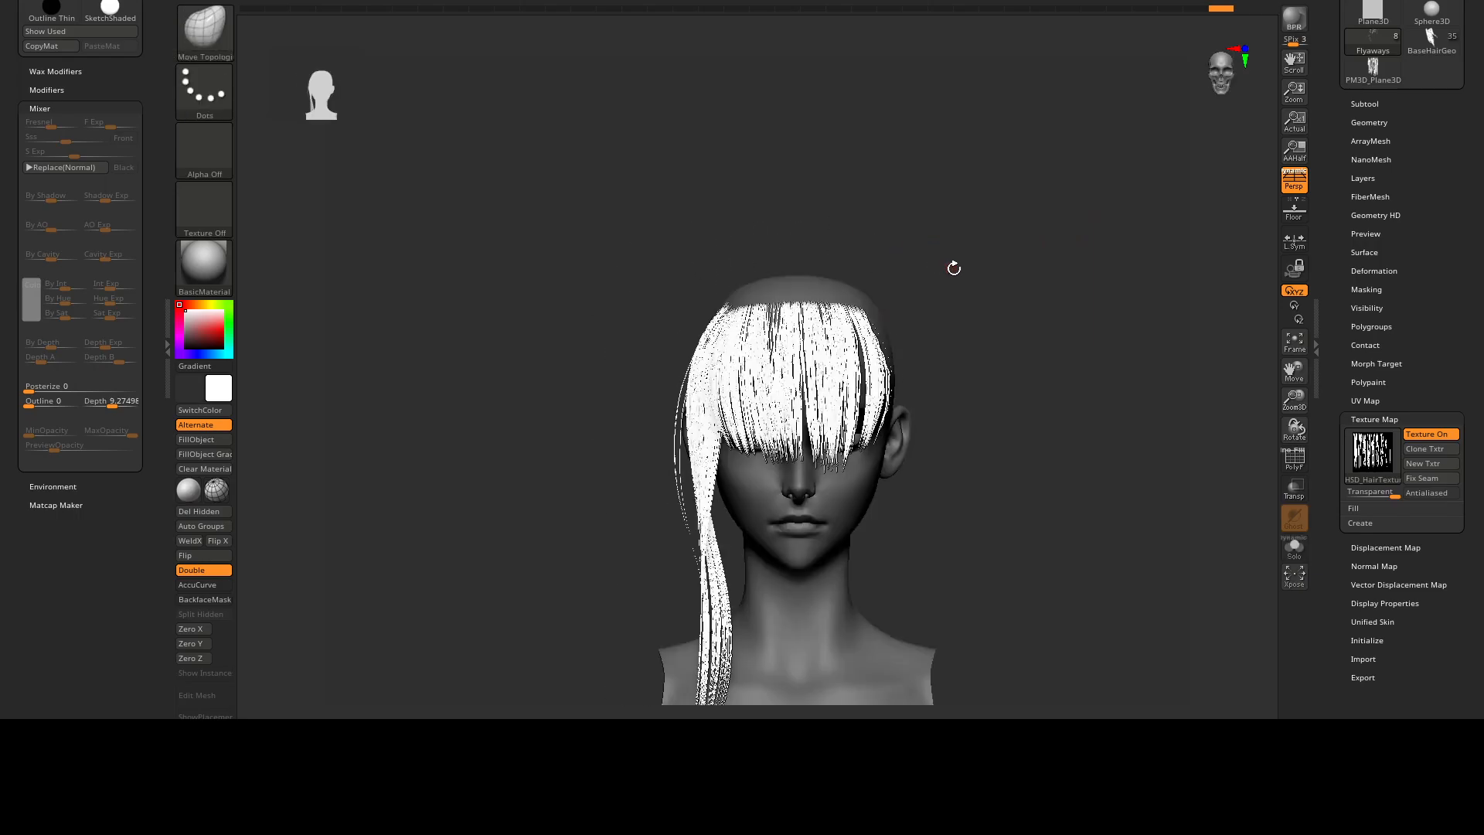
{"action": "mouse_move", "coordinate": [954, 265]}
{"action": "left_mouse_down", "text": "alt"}
{"action": "mouse_move", "coordinate": [911, 414]}
{"action": "mouse_move", "coordinate": [793, 241]}
{"action": "left_mouse_up", "text": "alt"}
{"action": "right_click_drag", "start_coordinate": [793, 241], "coordinate": [888, 241]}
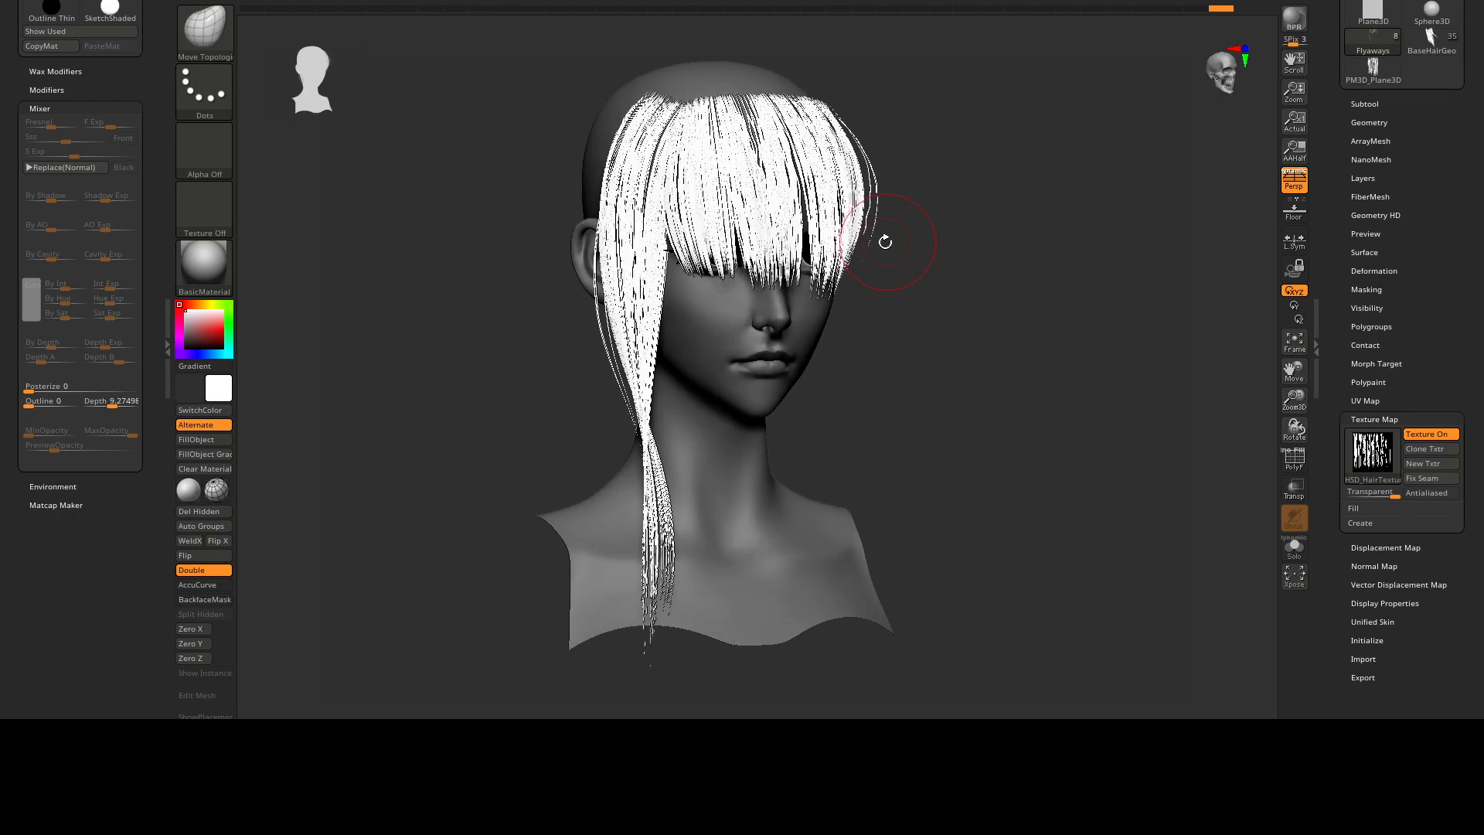